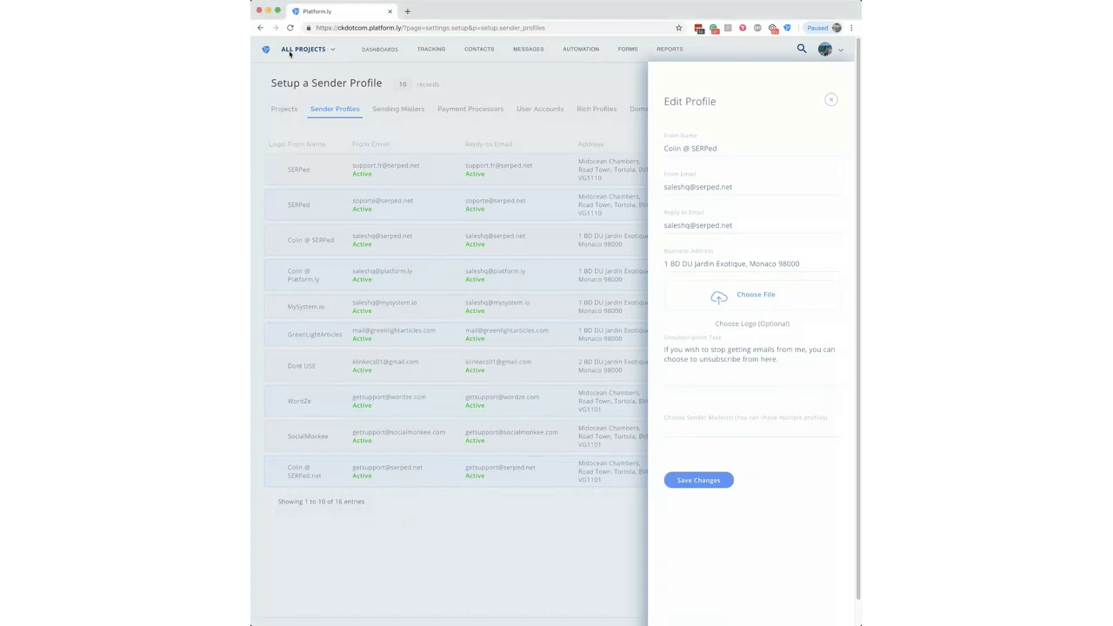
Step: Close the sender profile editor and try starting a broadcast from the Messages menu
{"action": "left_click", "coordinate": [832, 100]}
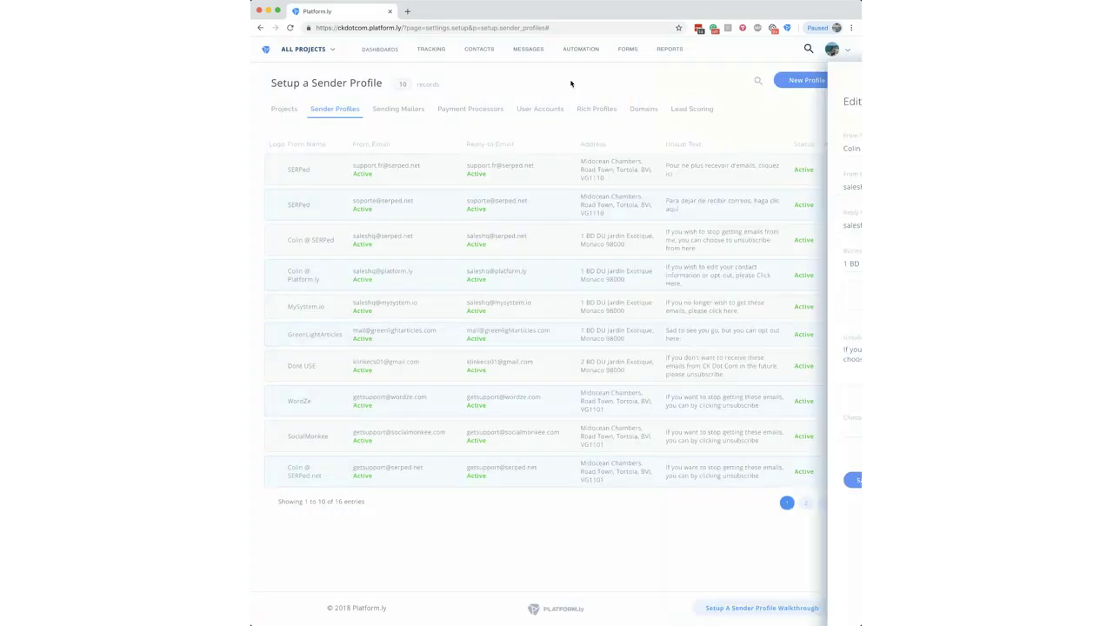
{"action": "mouse_move", "coordinate": [493, 52]}
{"action": "mouse_move", "coordinate": [534, 54]}
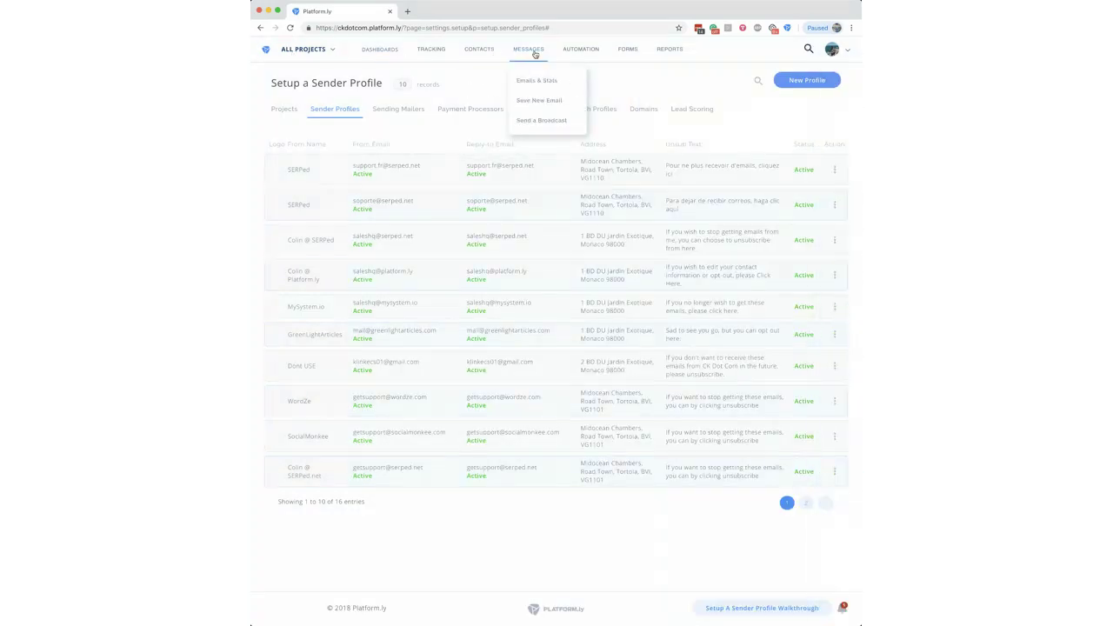
{"action": "left_click", "coordinate": [543, 121]}
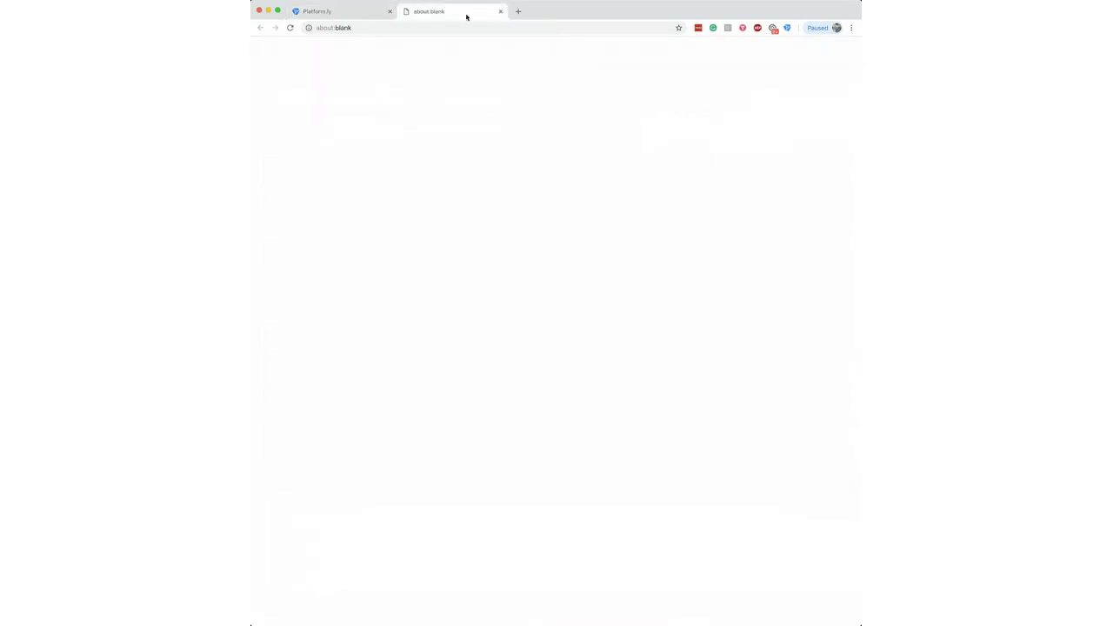
{"action": "left_click", "coordinate": [500, 11]}
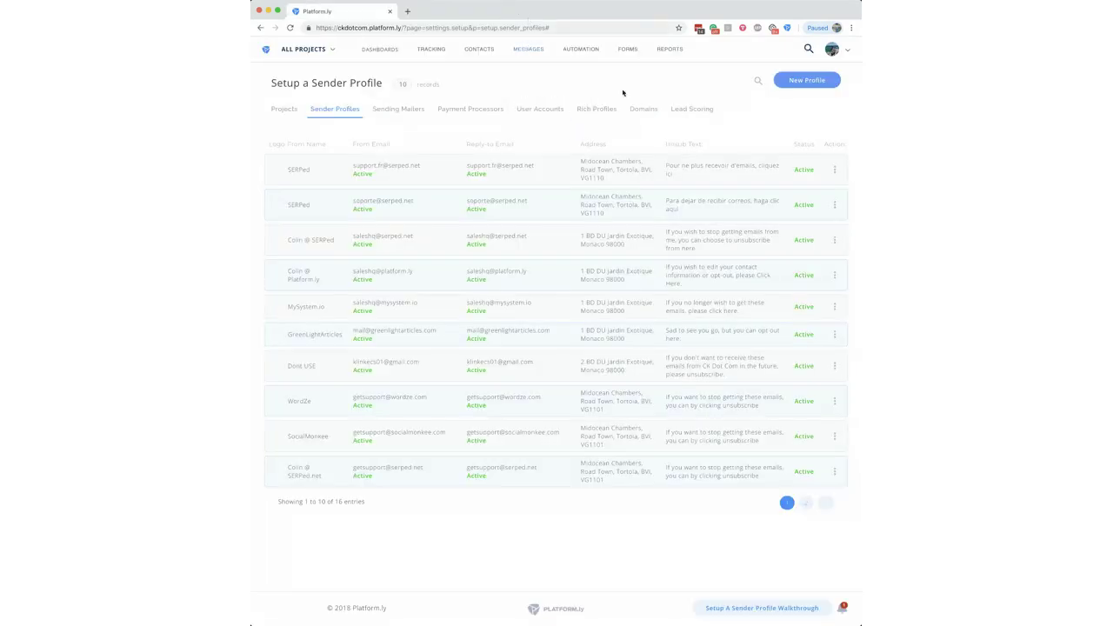
{"action": "mouse_move", "coordinate": [530, 54]}
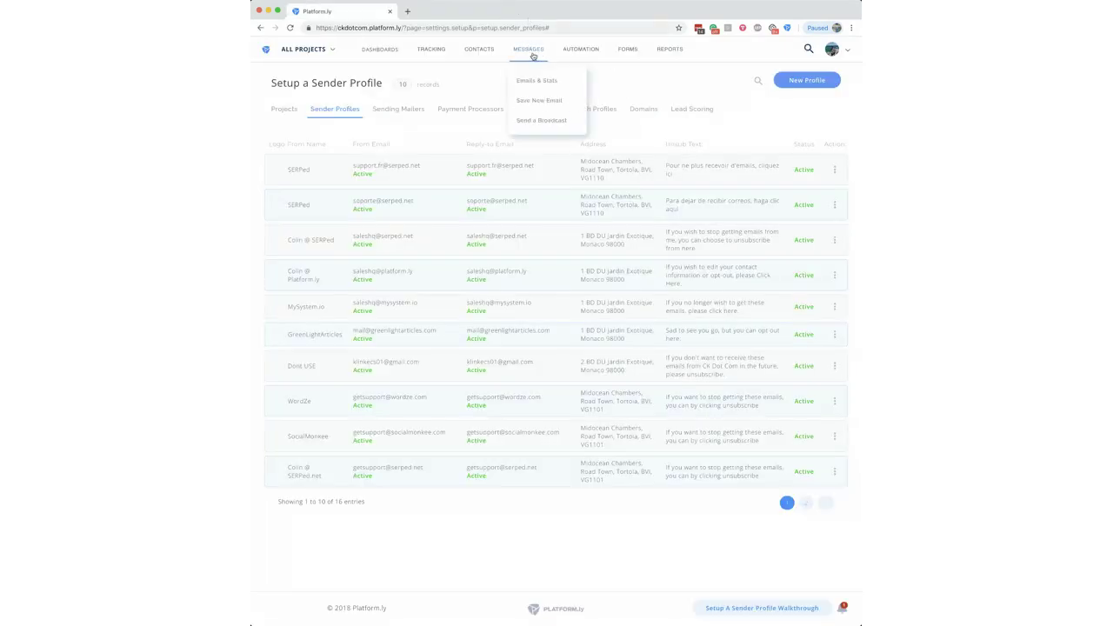
{"action": "left_click", "coordinate": [544, 122]}
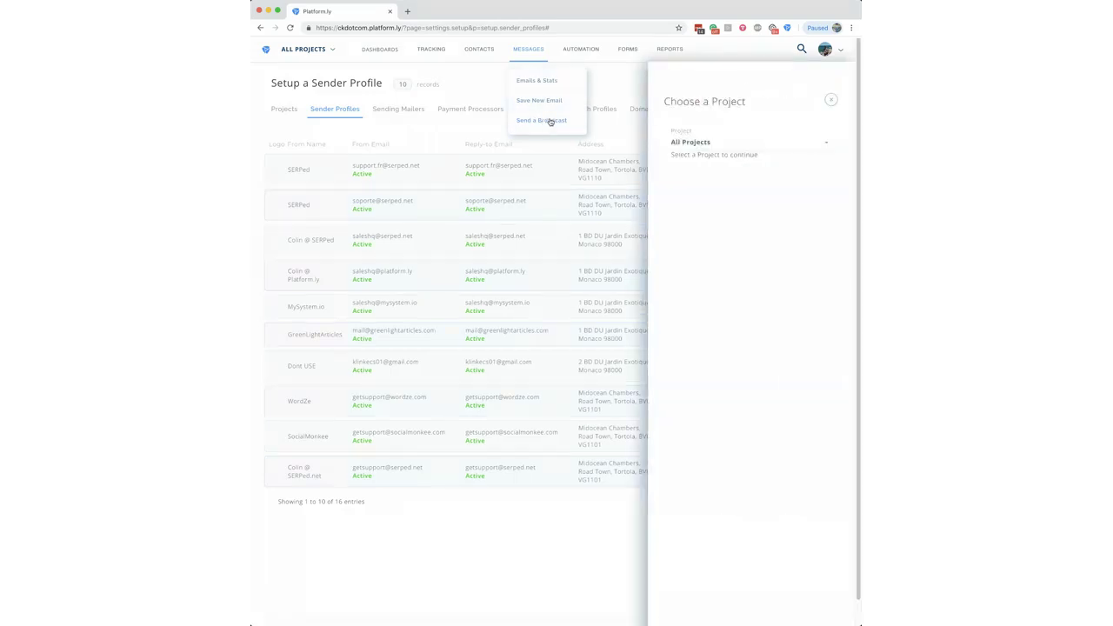
Step: Dismiss the project chooser, view Emails & Stats, then return to Sender Profiles
{"action": "left_click", "coordinate": [831, 100]}
{"action": "mouse_move", "coordinate": [519, 61]}
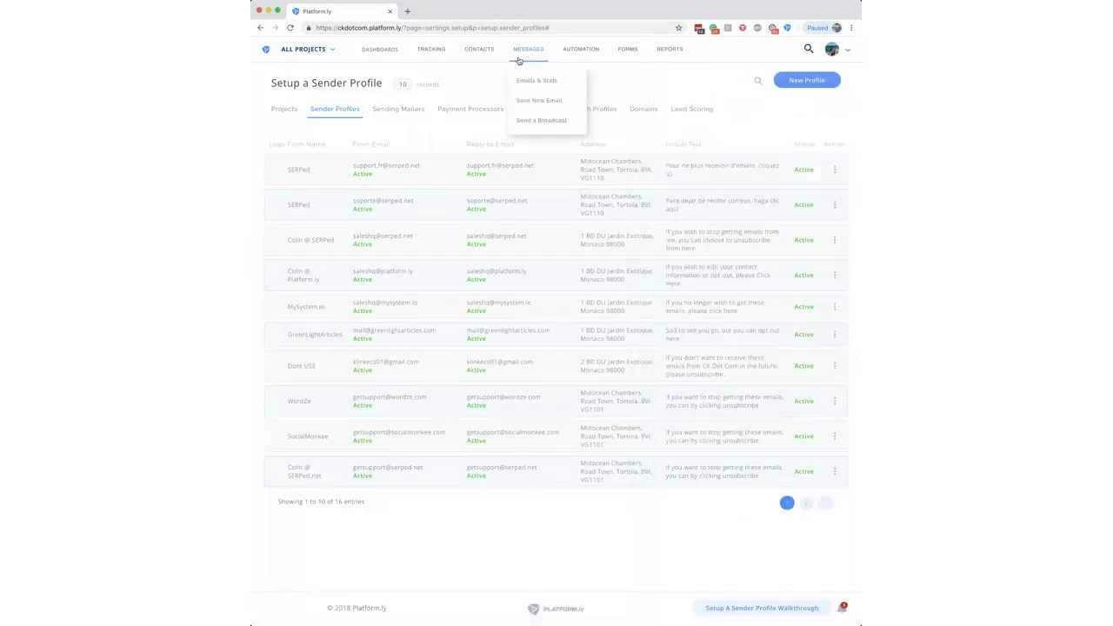
{"action": "left_click", "coordinate": [528, 80]}
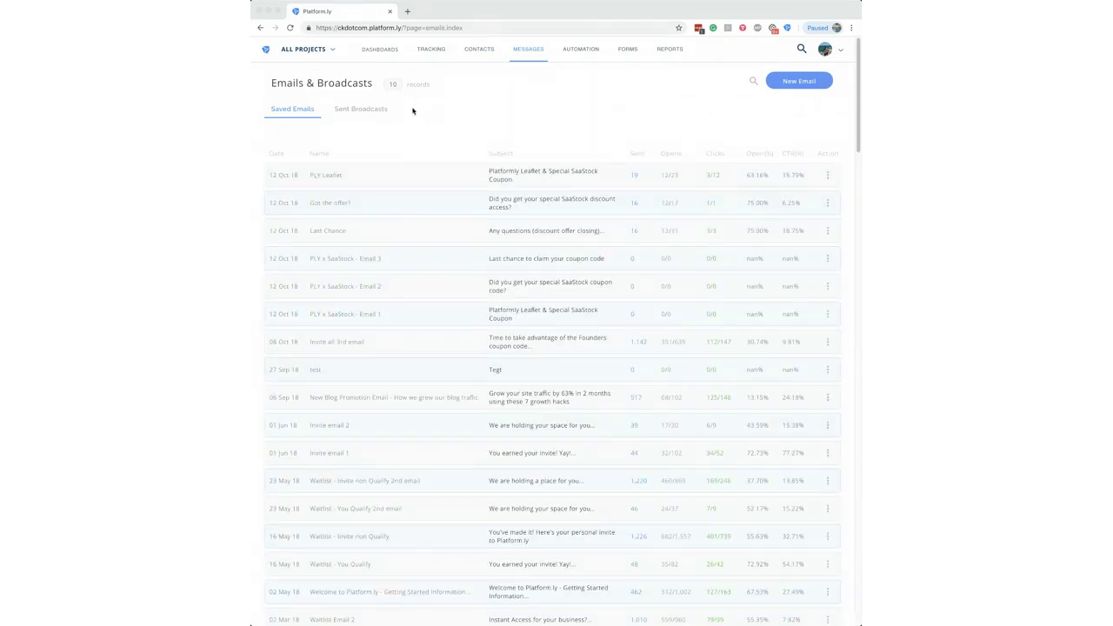
{"action": "mouse_move", "coordinate": [527, 57]}
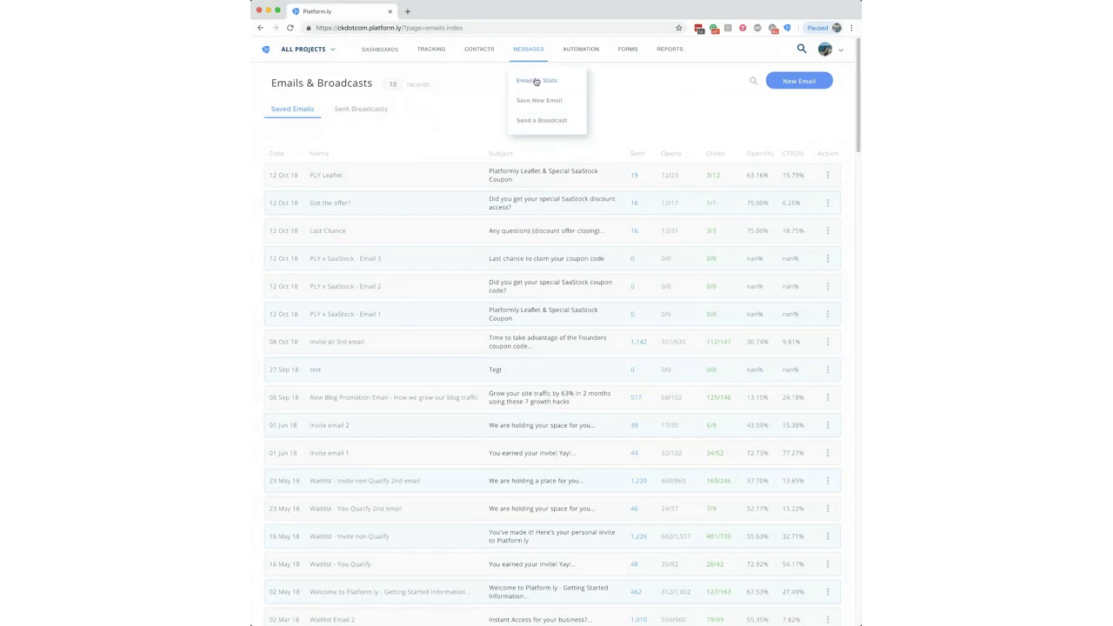
{"action": "left_click", "coordinate": [289, 28]}
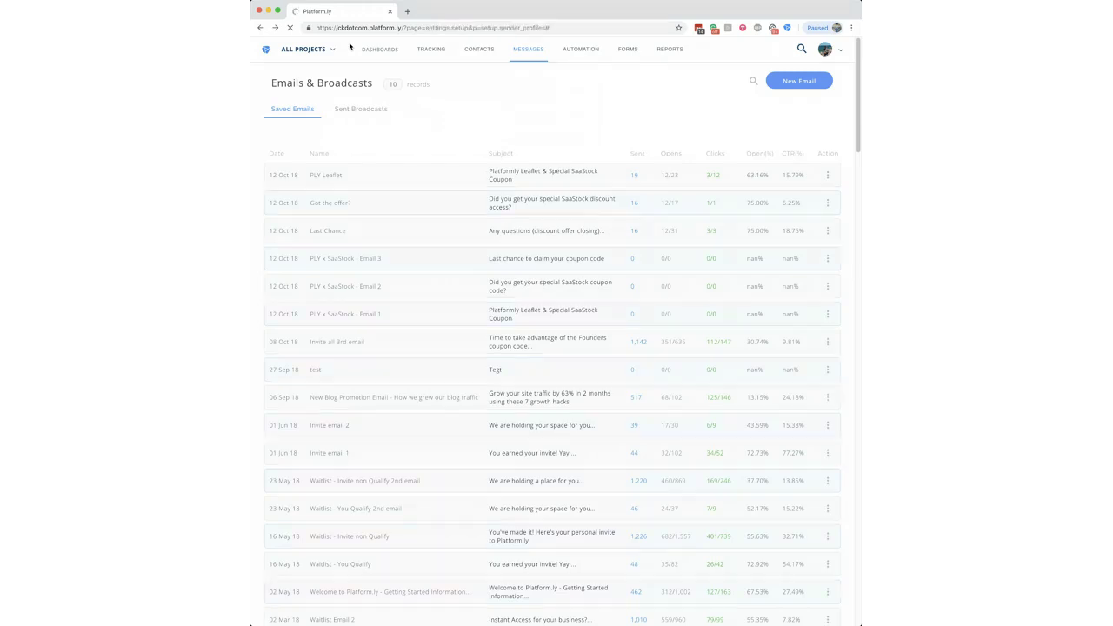
Step: Switch the account to Project X and highlight the Spanish profile's unsubscribe text and address
{"action": "mouse_move", "coordinate": [331, 50]}
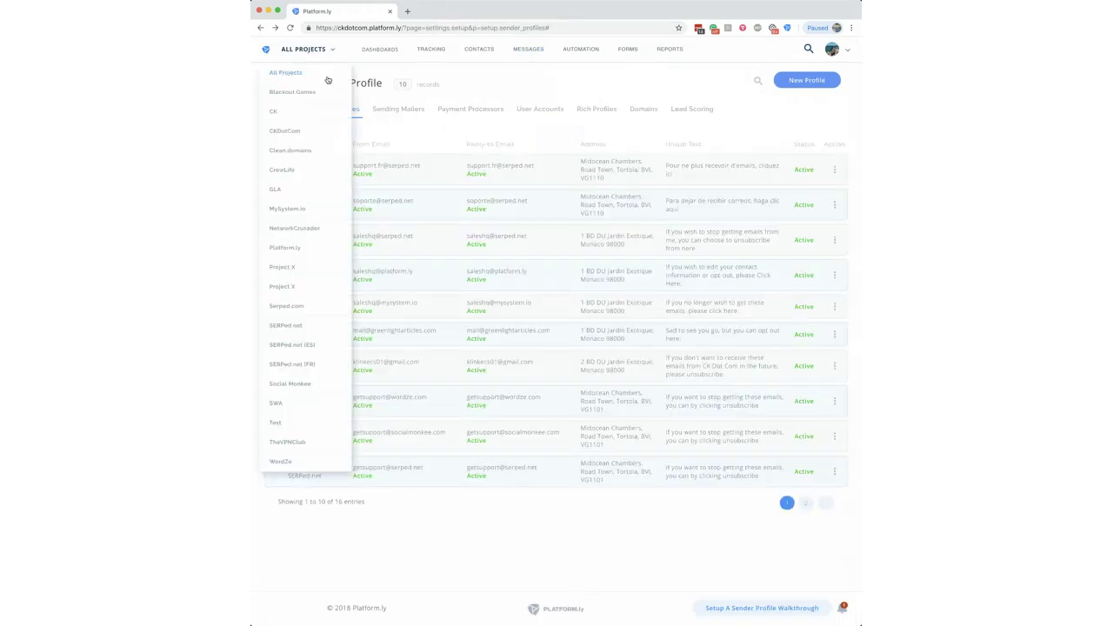
{"action": "left_click", "coordinate": [286, 273]}
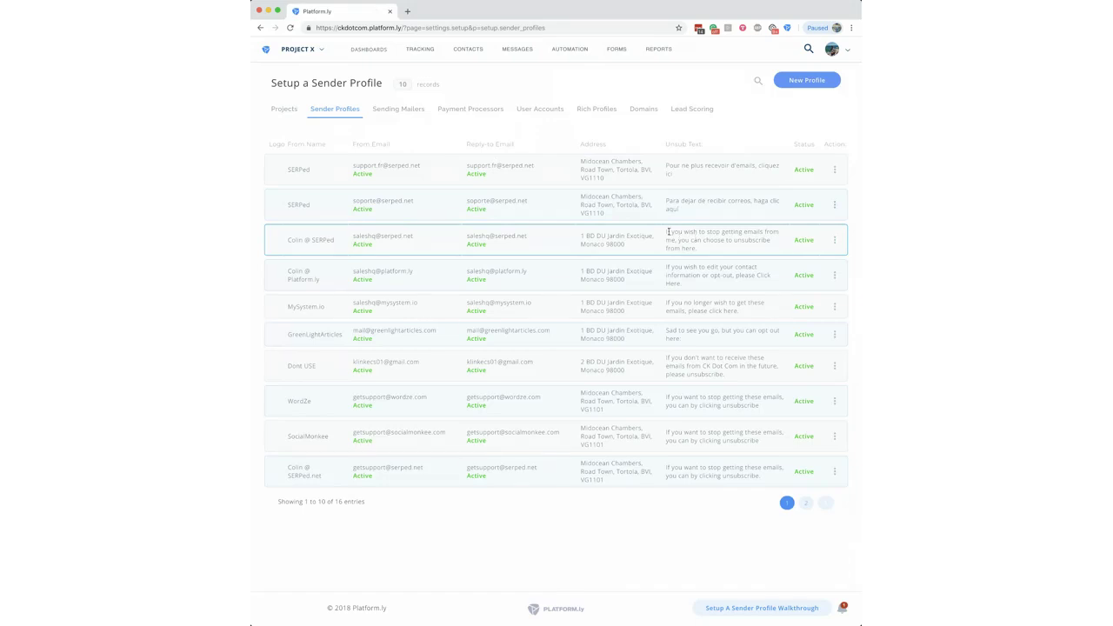
{"action": "left_click_drag", "start_coordinate": [670, 232], "coordinate": [710, 251]}
{"action": "left_click", "coordinate": [670, 200]}
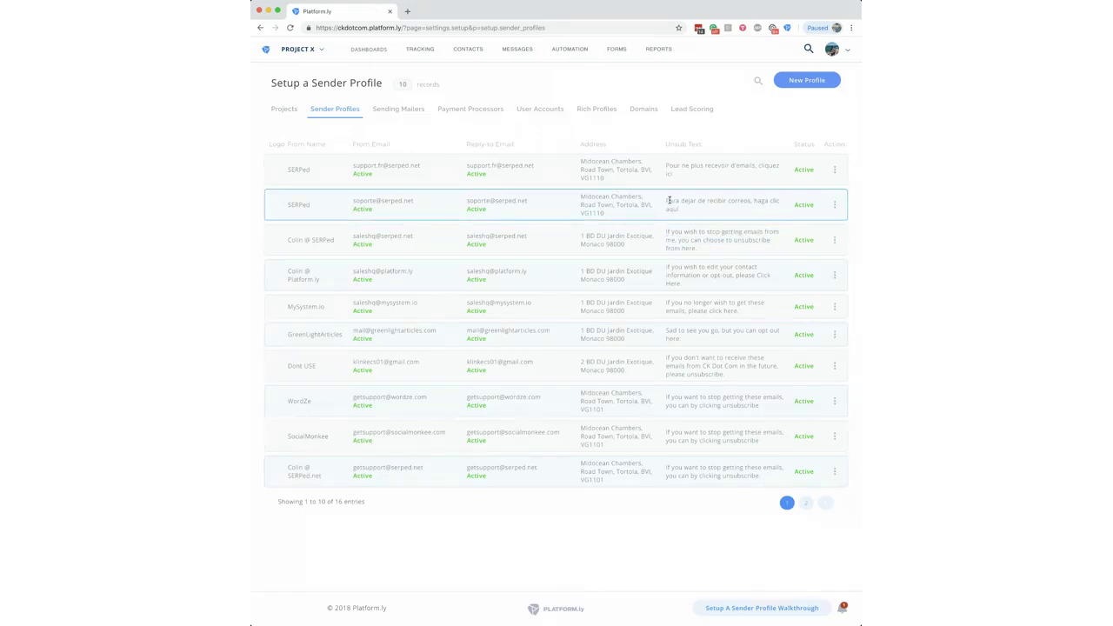
{"action": "left_click_drag", "start_coordinate": [670, 200], "coordinate": [721, 216]}
{"action": "left_click_drag", "start_coordinate": [585, 197], "coordinate": [634, 209]}
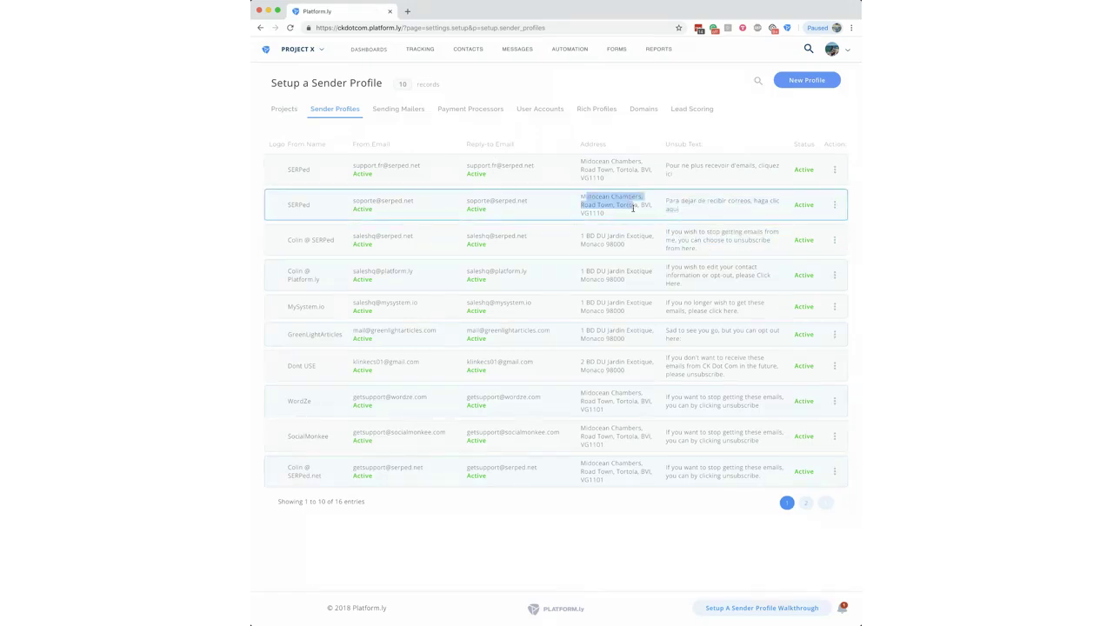
{"action": "left_click", "coordinate": [669, 197]}
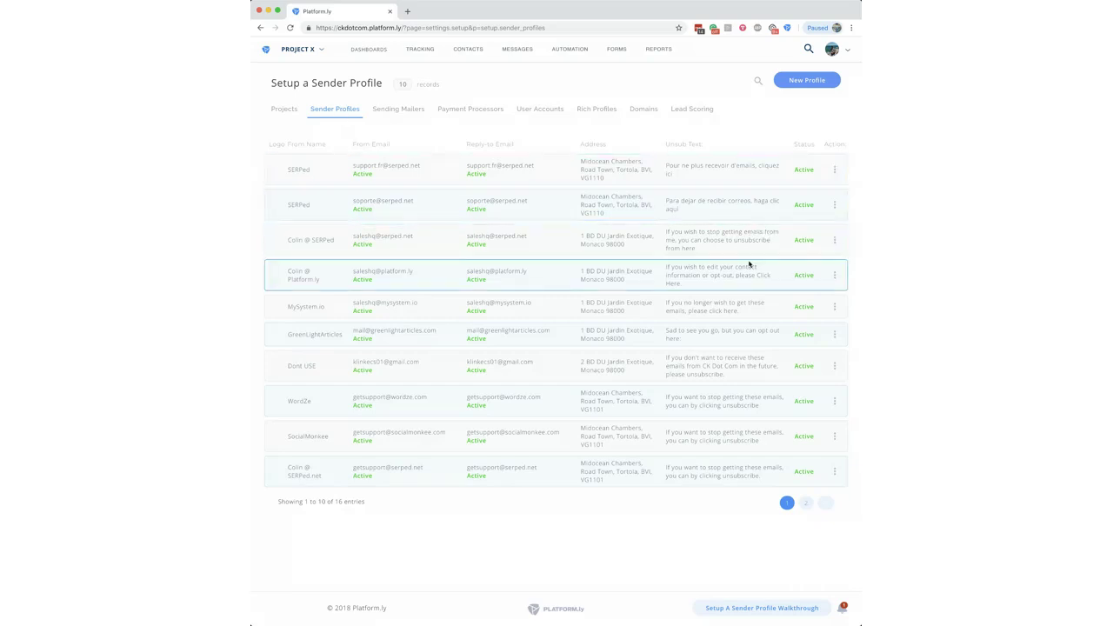
Step: Highlight the Platform.ly profile's unsubscribe text, then bring up the Messages menu
{"action": "double_click", "coordinate": [695, 269]}
{"action": "left_click_drag", "start_coordinate": [695, 270], "coordinate": [742, 316]}
{"action": "left_click", "coordinate": [738, 288]}
{"action": "left_click", "coordinate": [742, 316]}
{"action": "mouse_move", "coordinate": [567, 54]}
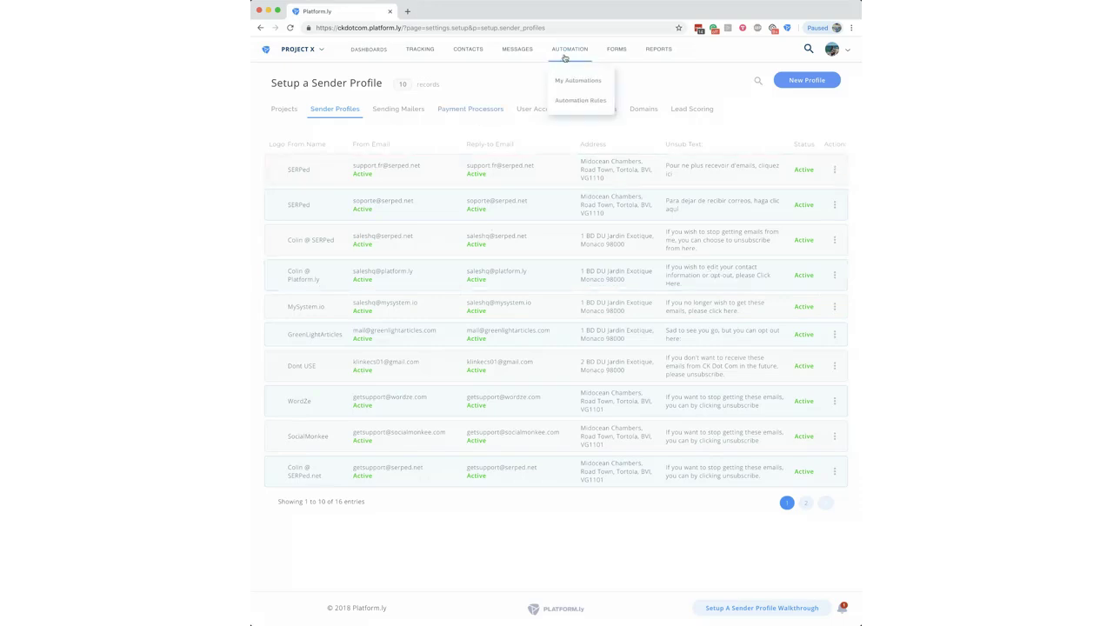
{"action": "mouse_move", "coordinate": [525, 48]}
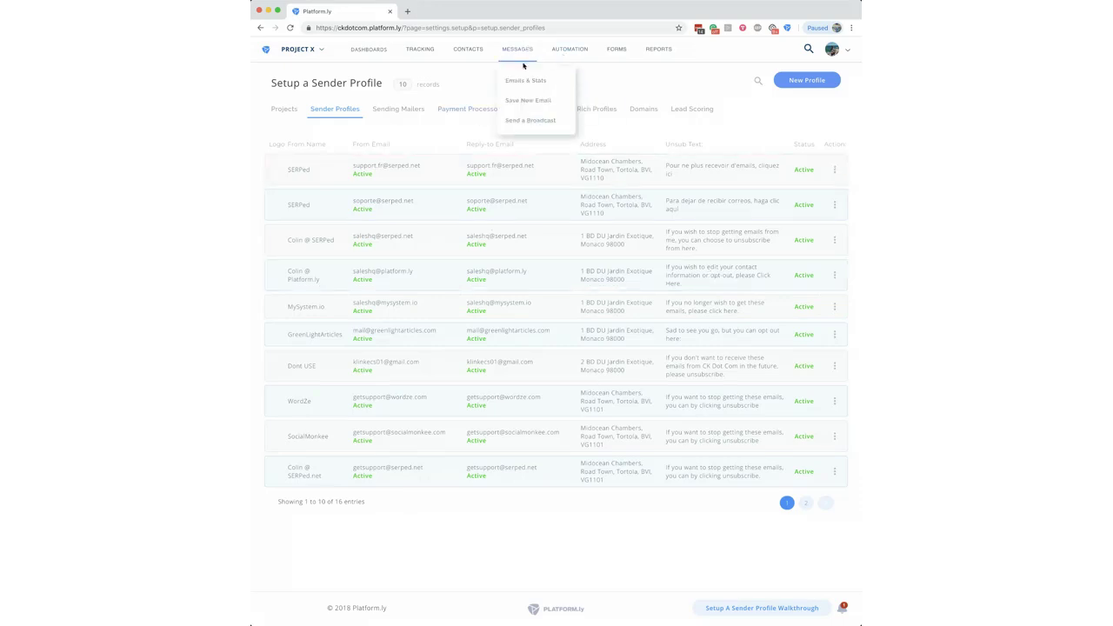
Step: Start a broadcast via 'Create new Email and Send' and place the cursor in the content editor
{"action": "left_click", "coordinate": [525, 122]}
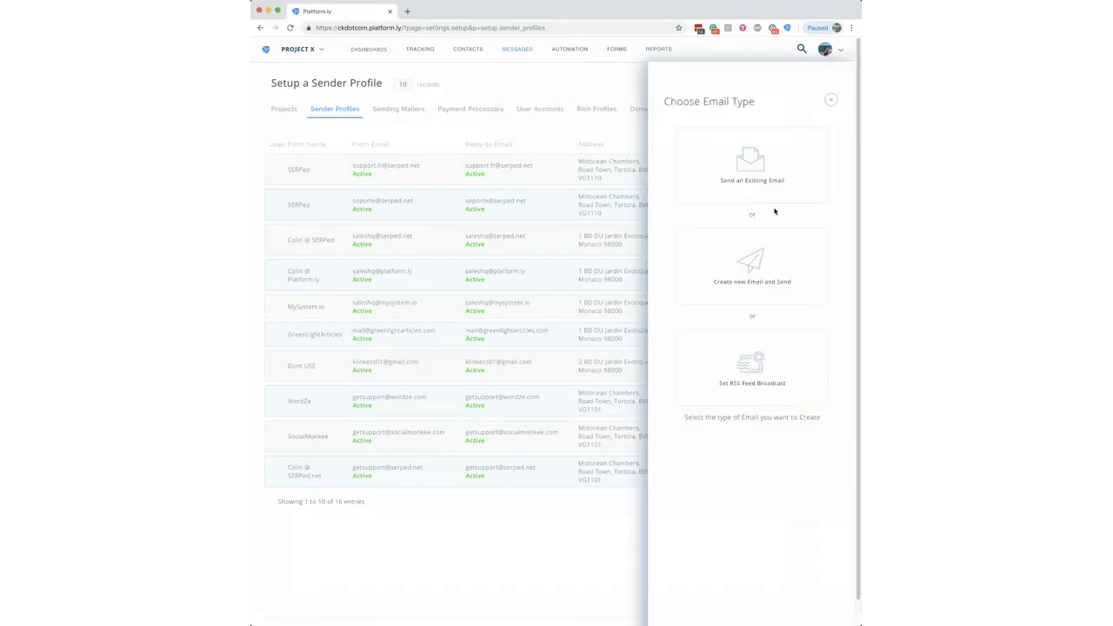
{"action": "left_click", "coordinate": [767, 279]}
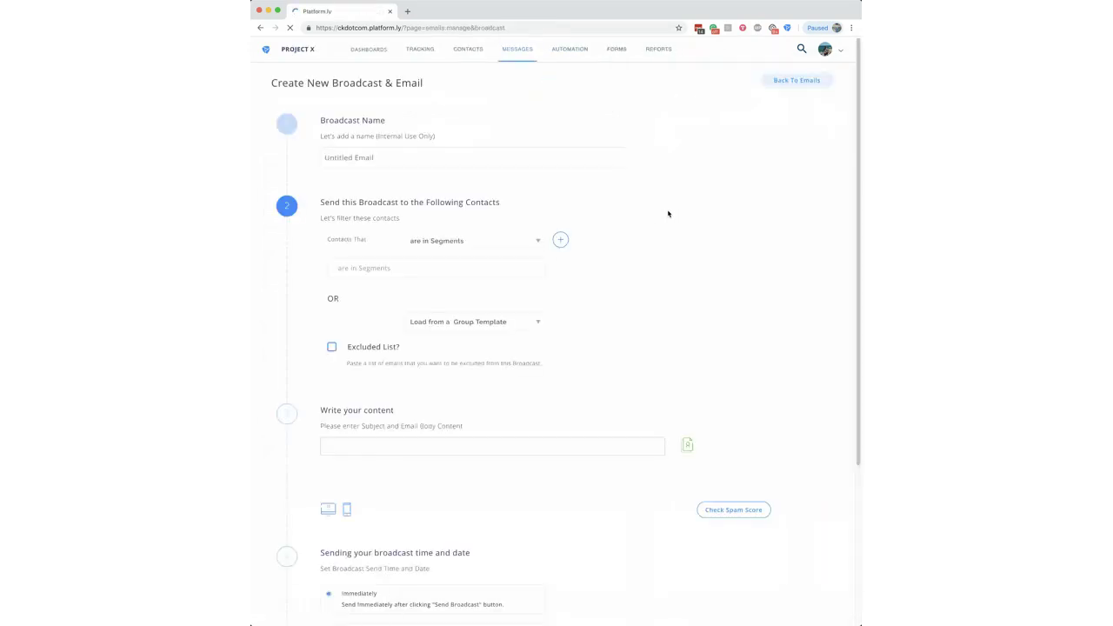
{"action": "scroll", "coordinate": [848, 144], "scroll_direction": "down", "scroll_amount": 5}
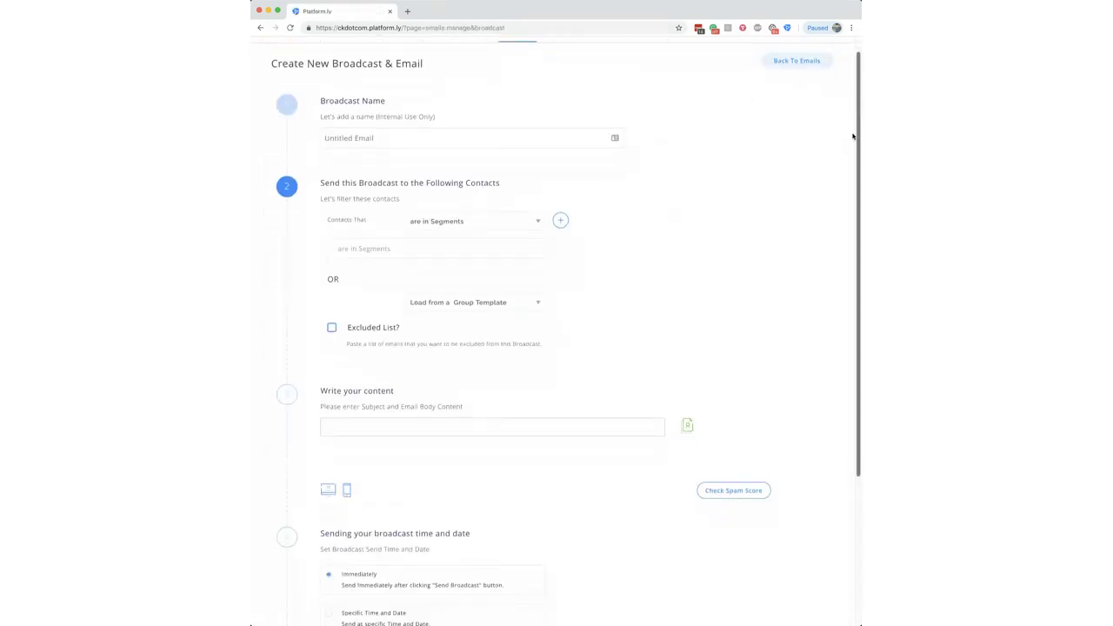
{"action": "left_click", "coordinate": [600, 245]}
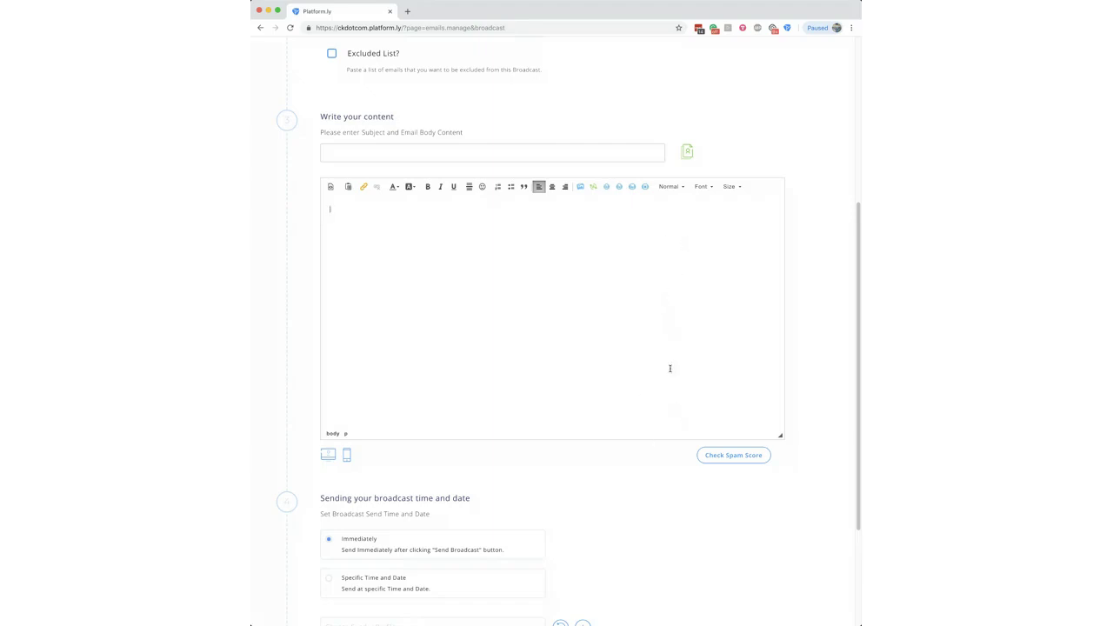
Step: Toggle source view off and on, then pick Company Address in the personalization dialog
{"action": "left_click", "coordinate": [330, 186]}
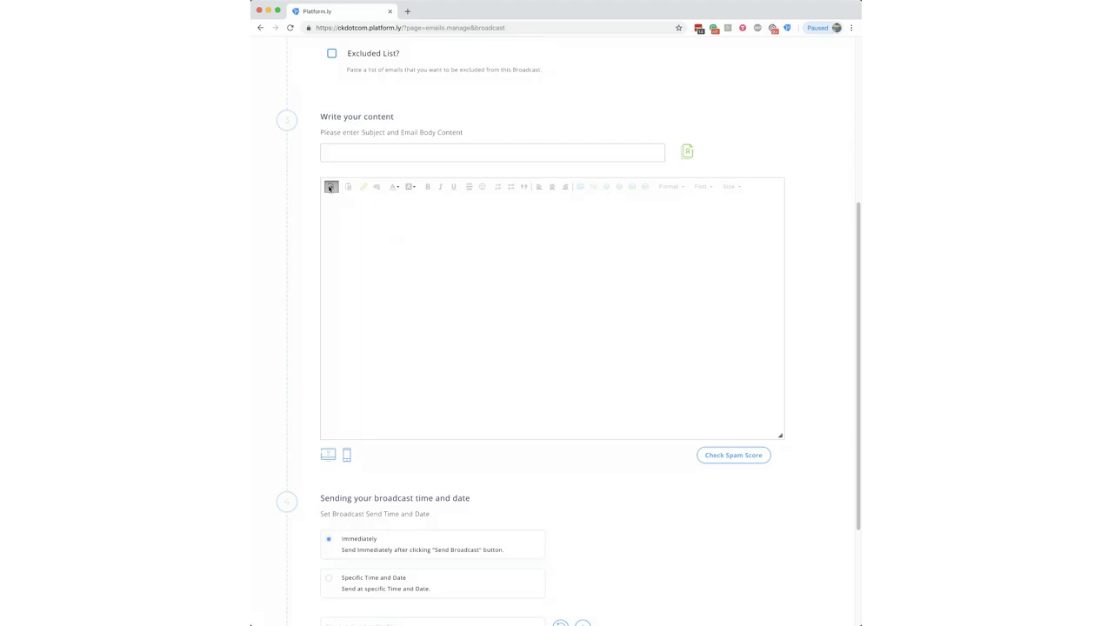
{"action": "left_click", "coordinate": [331, 186]}
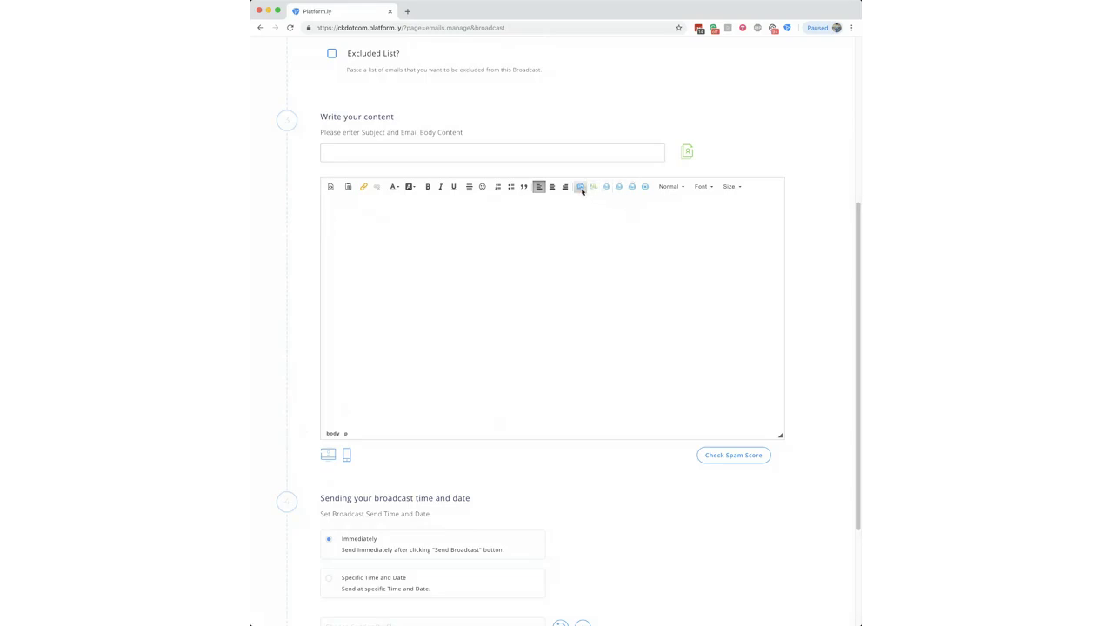
{"action": "left_click", "coordinate": [594, 187]}
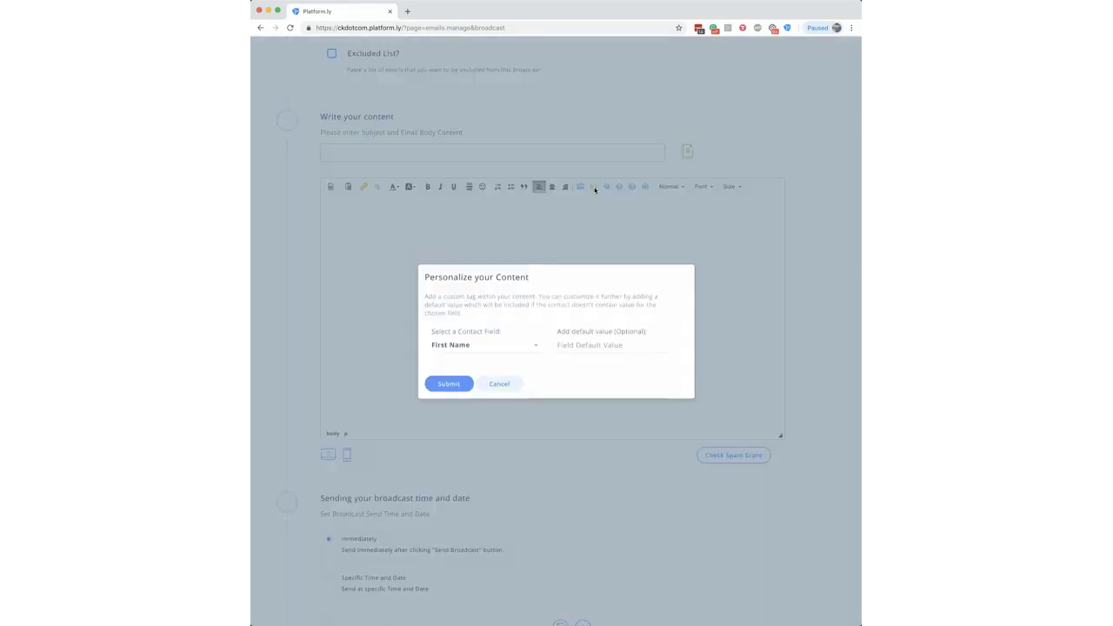
{"action": "left_click", "coordinate": [489, 353]}
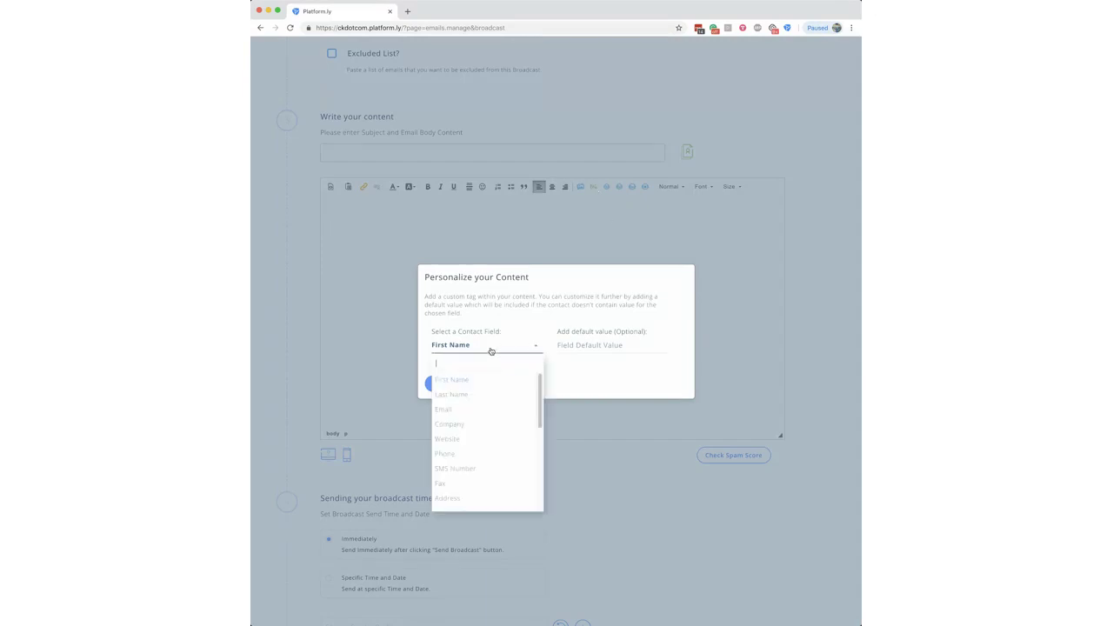
{"action": "left_click_drag", "start_coordinate": [539, 395], "coordinate": [539, 478]}
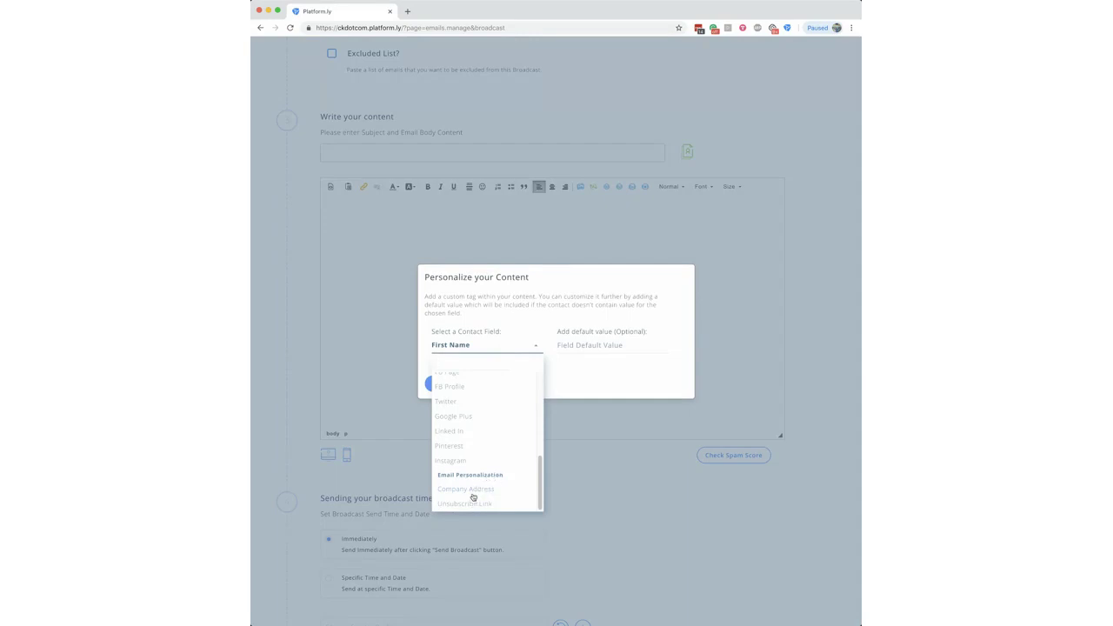
{"action": "left_click", "coordinate": [472, 491]}
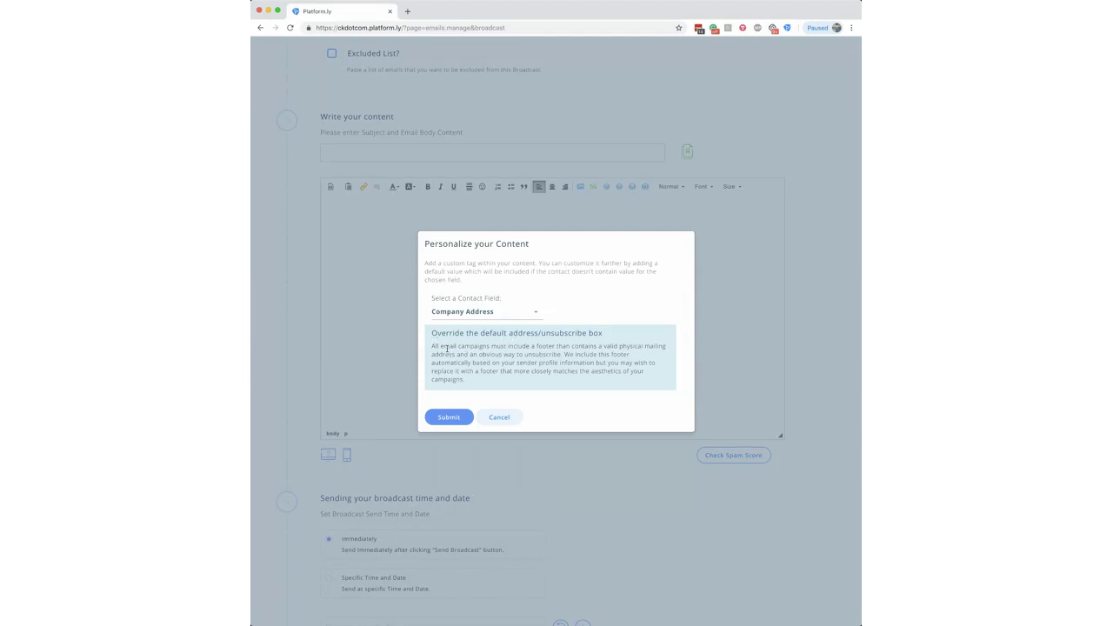
Step: Review the footer override note and submit the [company_address] tag into the body
{"action": "left_click_drag", "start_coordinate": [450, 347], "coordinate": [636, 357]}
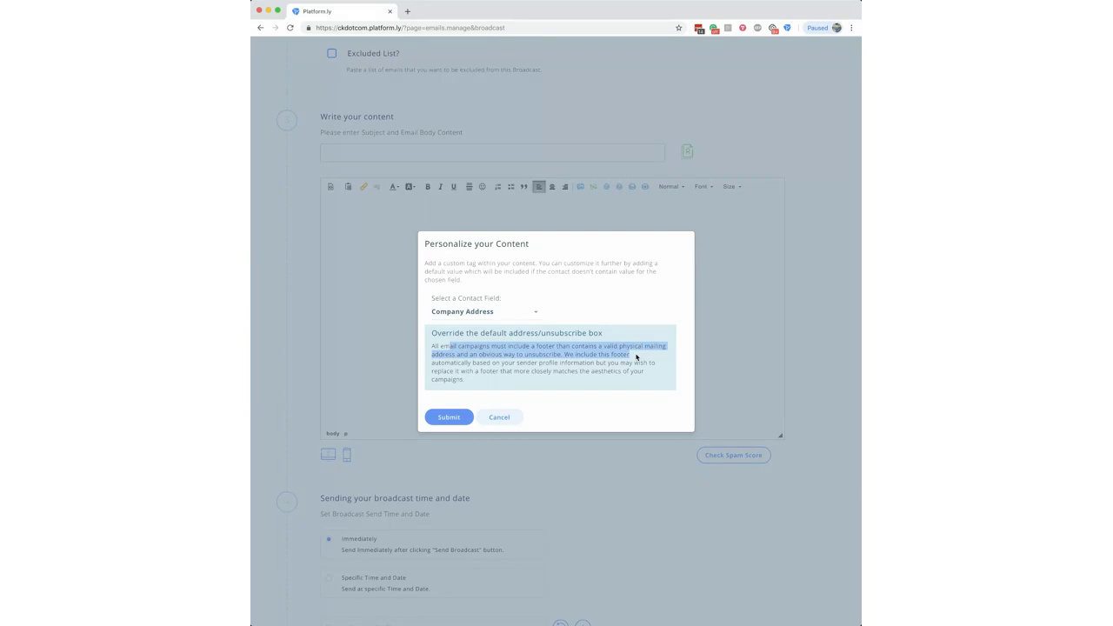
{"action": "left_click_drag", "start_coordinate": [636, 356], "coordinate": [652, 370]}
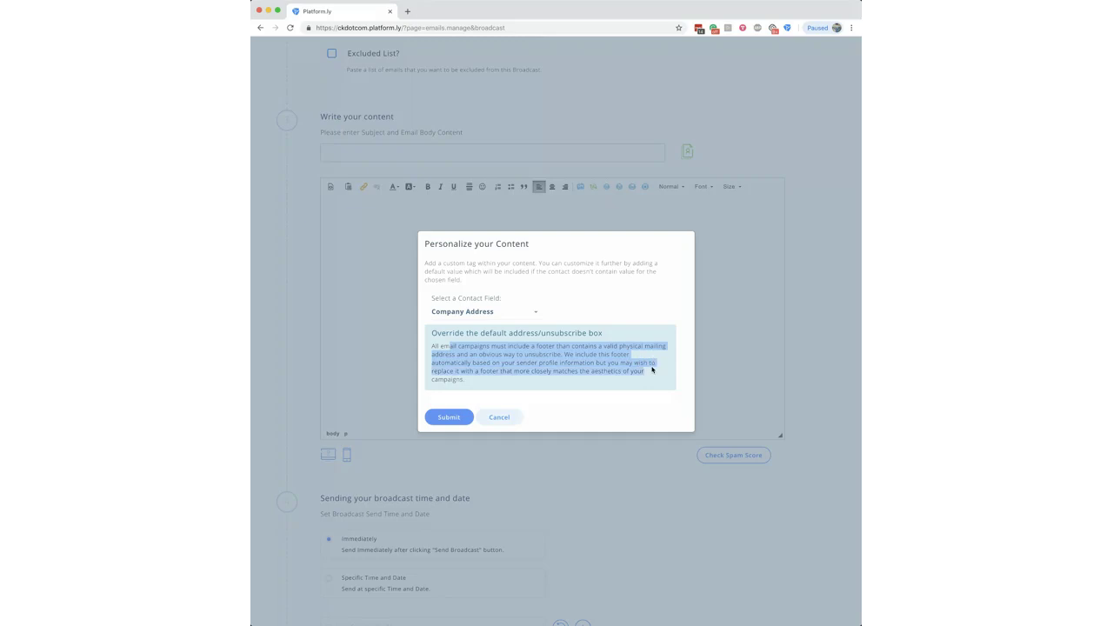
{"action": "left_click", "coordinate": [534, 367]}
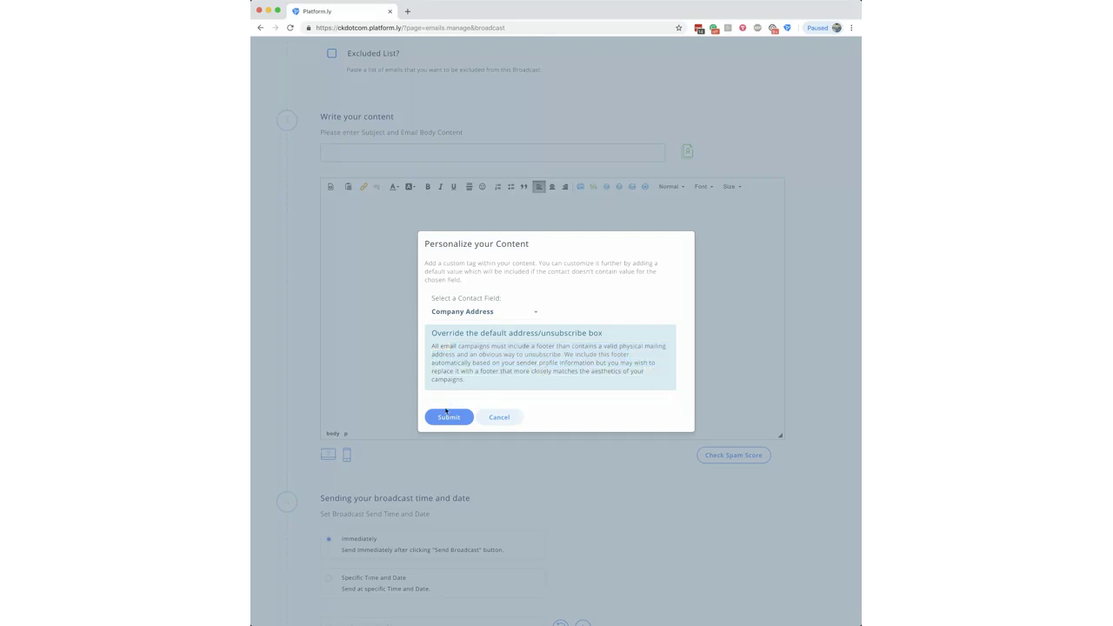
{"action": "left_click", "coordinate": [449, 416]}
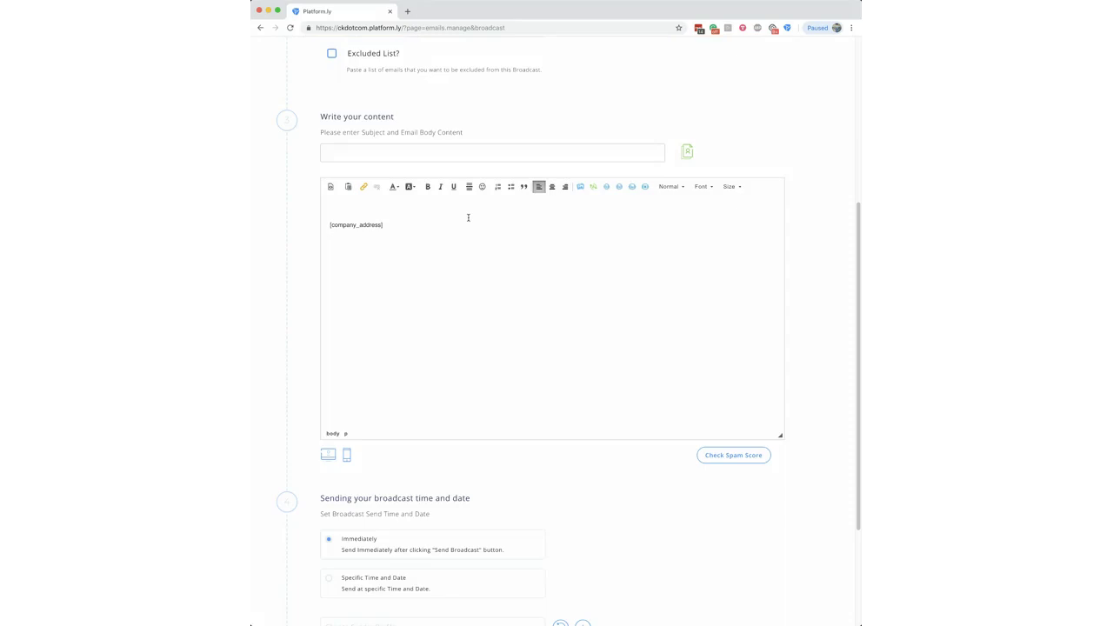
Step: Dismiss the image upload window and insert the Unsubscribe Link tag [unsubscribe] into the body
{"action": "left_click", "coordinate": [580, 188]}
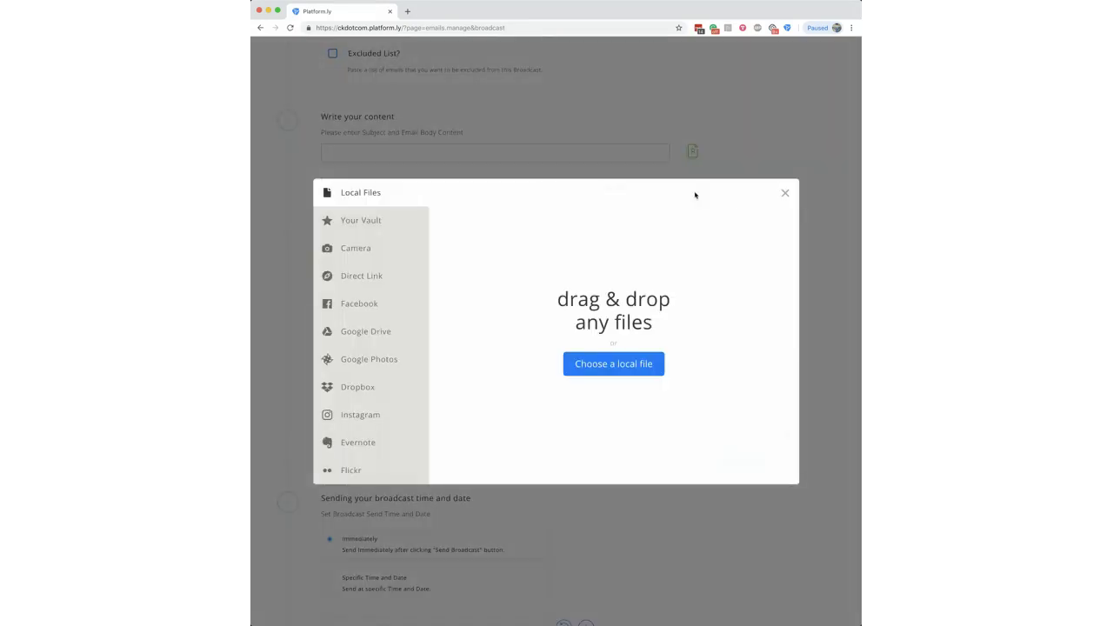
{"action": "left_click", "coordinate": [787, 192]}
{"action": "left_click", "coordinate": [593, 186]}
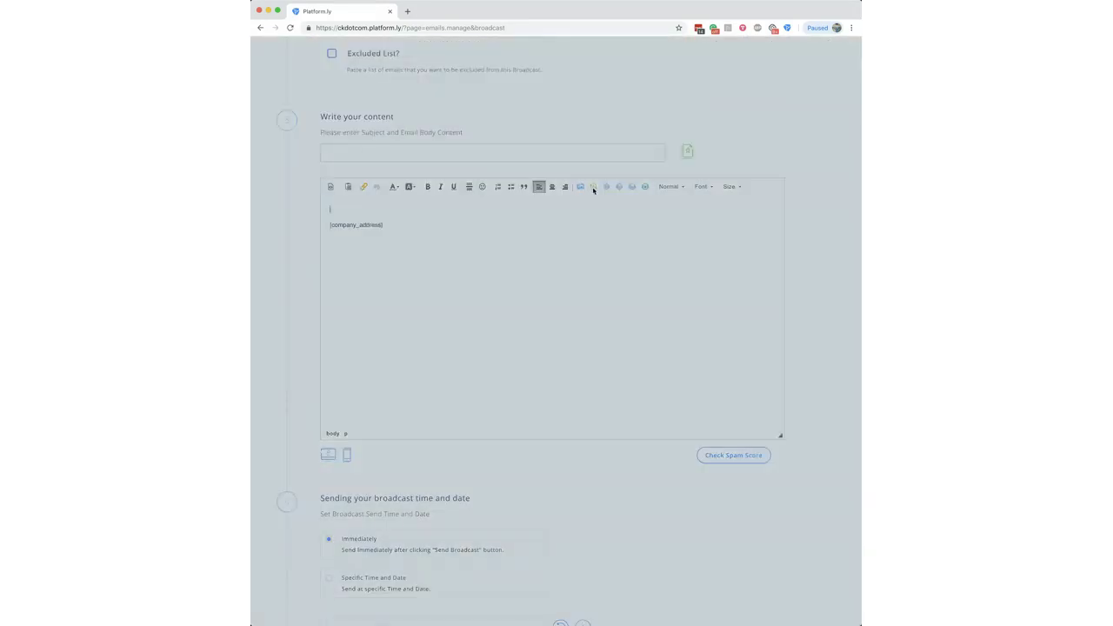
{"action": "left_click", "coordinate": [485, 349]}
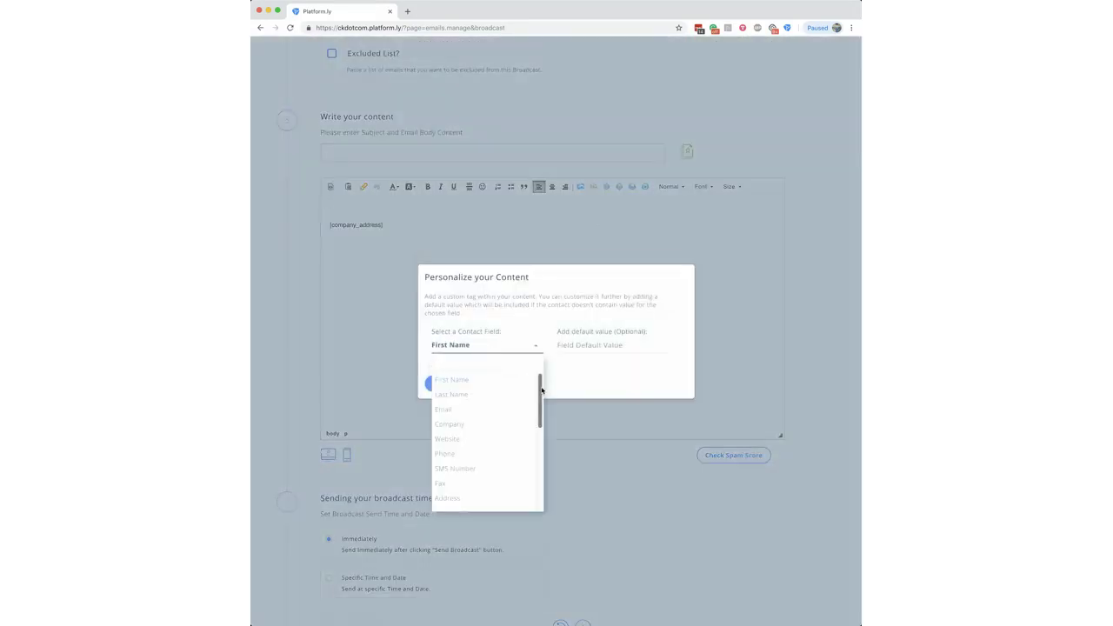
{"action": "scroll", "coordinate": [486, 470], "scroll_direction": "down", "scroll_amount": 5}
{"action": "left_click", "coordinate": [485, 506]}
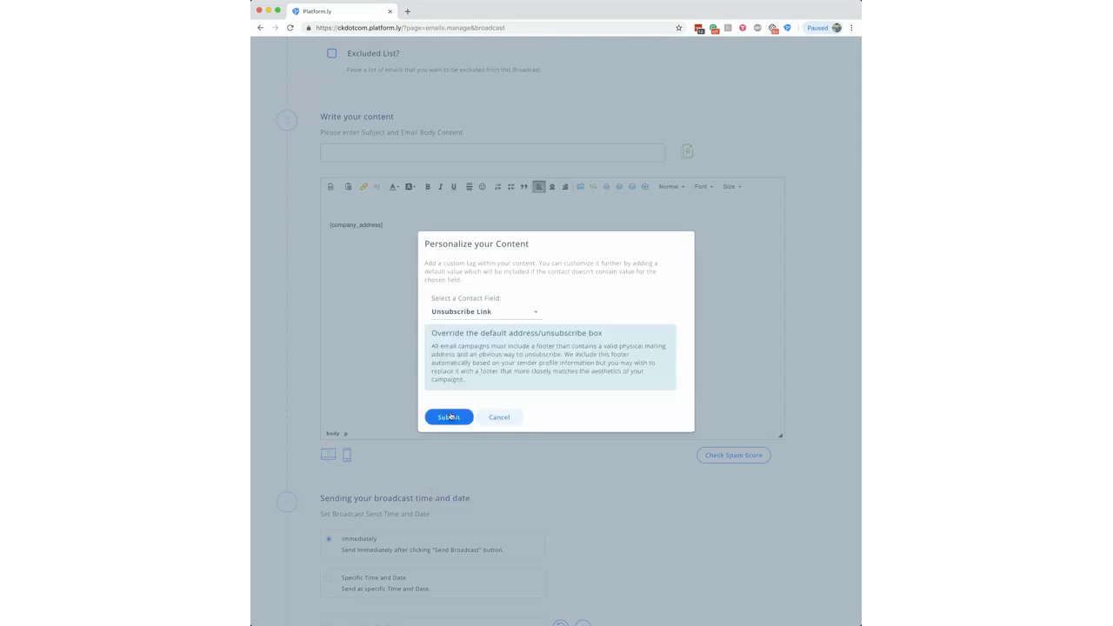
{"action": "left_click", "coordinate": [447, 415]}
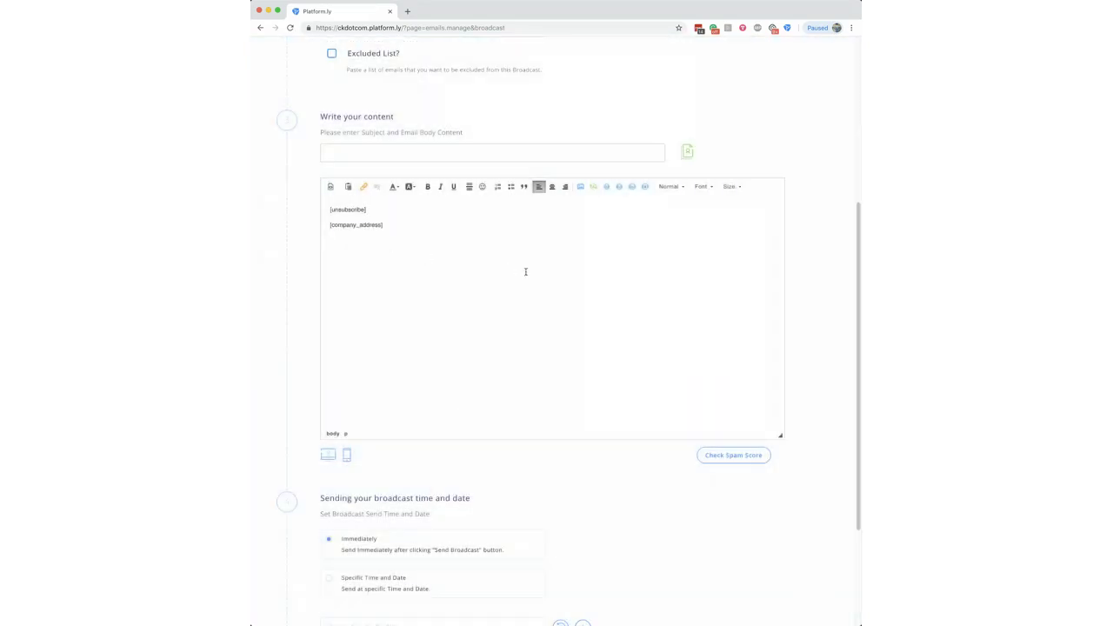
{"action": "left_click_drag", "start_coordinate": [380, 211], "coordinate": [325, 206]}
{"action": "left_click", "coordinate": [429, 287]}
Step: Type 'Check this out,' in the subject and add a first-name tag with fallback Mate
{"action": "type", "text": "Check this out"}
{"action": "left_click", "coordinate": [687, 152]}
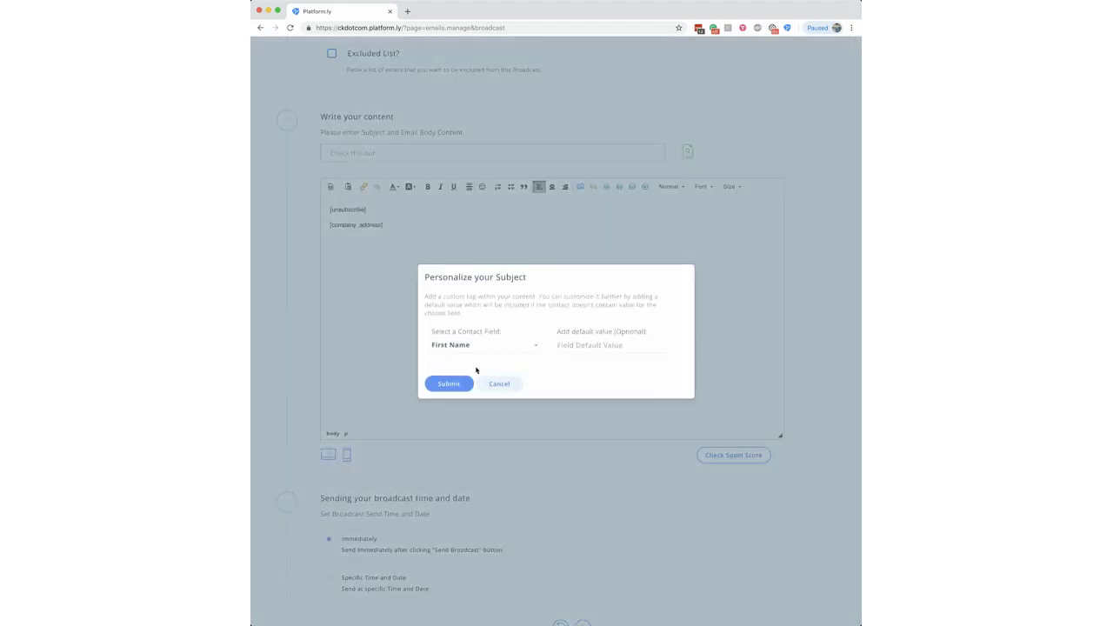
{"action": "left_click", "coordinate": [575, 343]}
{"action": "type", "text": "Mate"}
{"action": "left_click", "coordinate": [449, 384]}
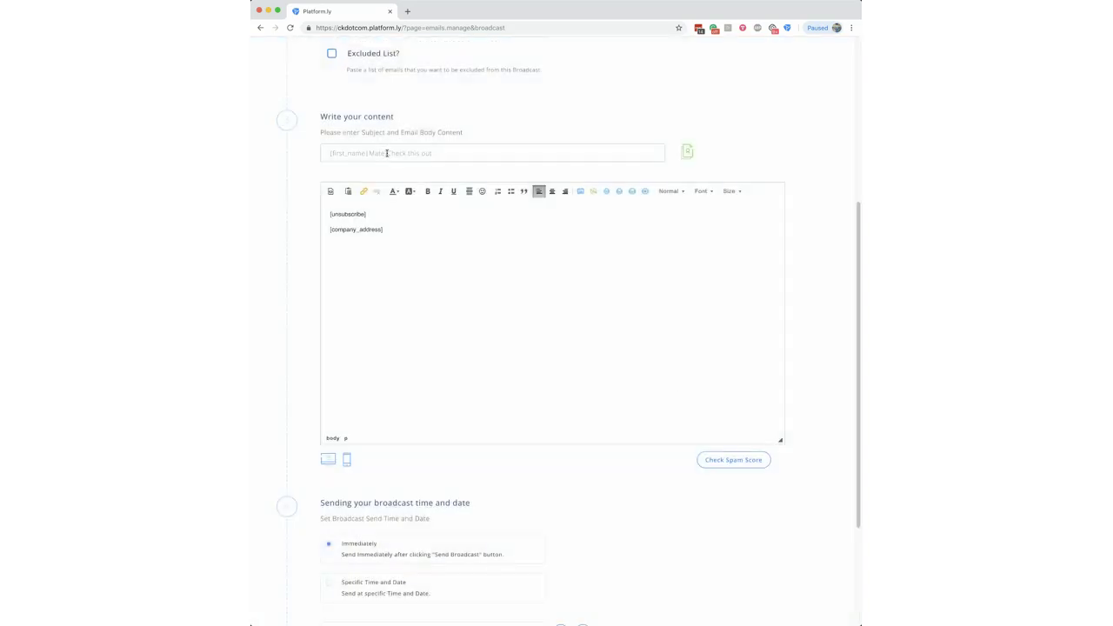
Step: Move the [first_name|Mate] tag from the subject's start to after 'Check this out,'
{"action": "left_click_drag", "start_coordinate": [387, 153], "coordinate": [324, 150]}
{"action": "key", "text": "super+c"}
{"action": "key", "text": "BackSpace"}
{"action": "key", "text": "super+v"}
{"action": "left_click_drag", "start_coordinate": [377, 151], "coordinate": [450, 153]}
{"action": "left_click", "coordinate": [453, 153]}
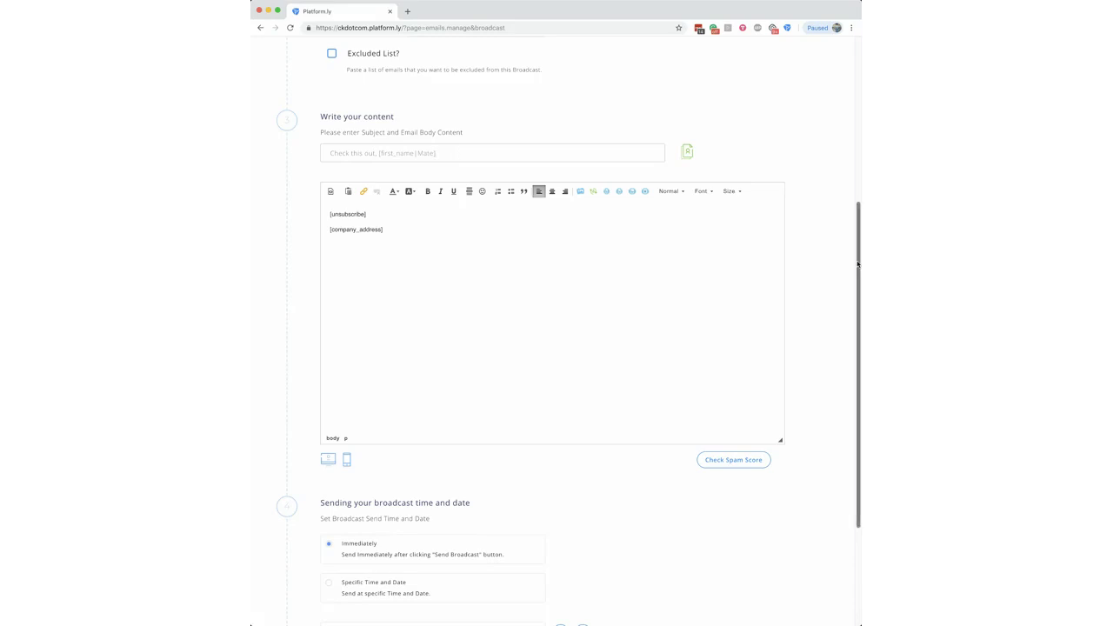
{"action": "scroll", "coordinate": [858, 270], "scroll_direction": "up", "scroll_amount": 3}
{"action": "scroll", "coordinate": [855, 270], "scroll_direction": "down", "scroll_amount": 3}
{"action": "scroll", "coordinate": [856, 271], "scroll_direction": "down", "scroll_amount": 2}
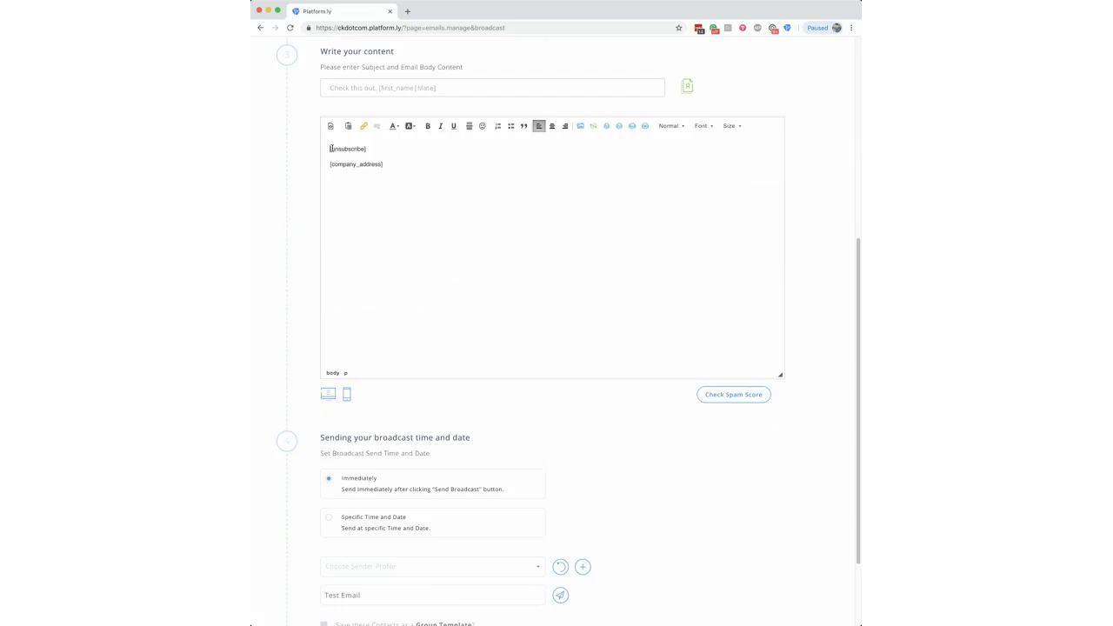
Step: Add empty lines above [unsubscribe], then browse the Contact Field list and cancel without inserting
{"action": "key", "text": "Return"}
{"action": "key", "text": "Return"}
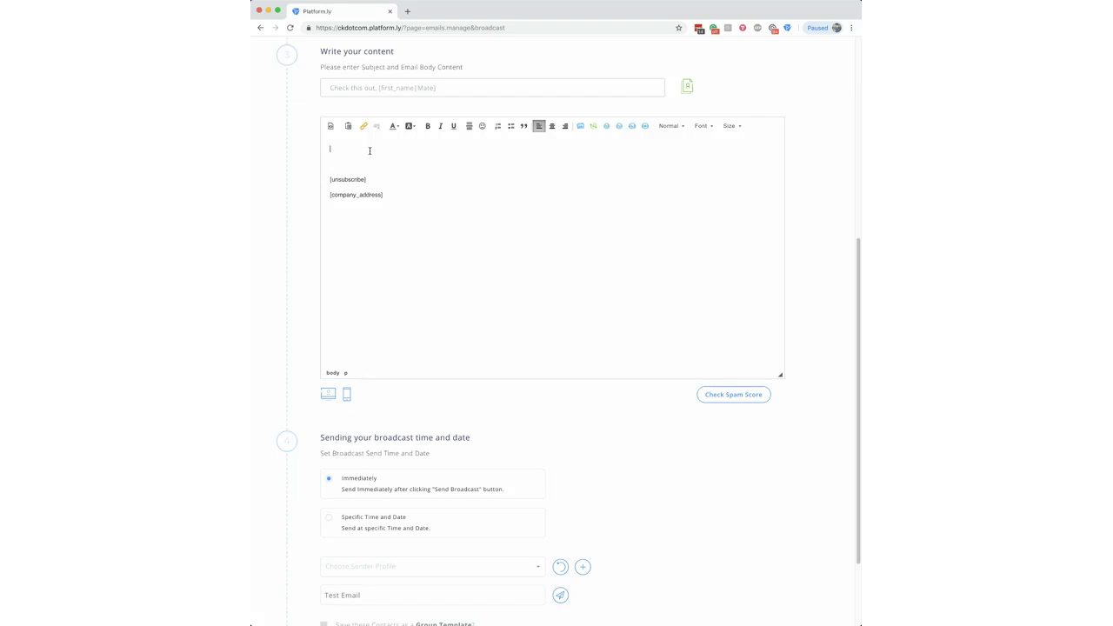
{"action": "left_click", "coordinate": [593, 127]}
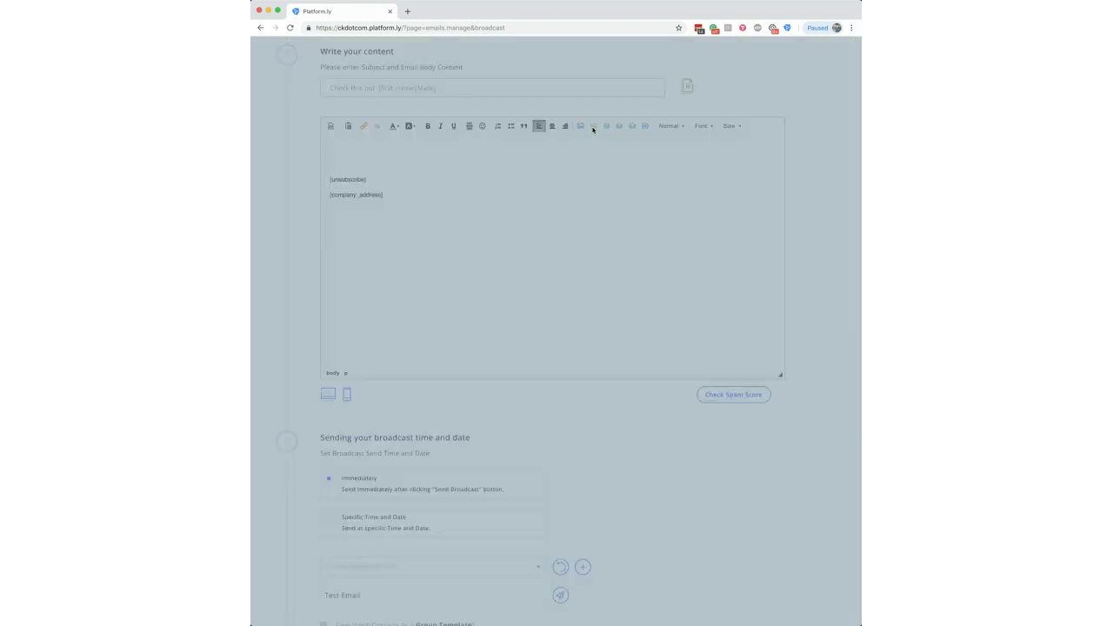
{"action": "left_click", "coordinate": [460, 351]}
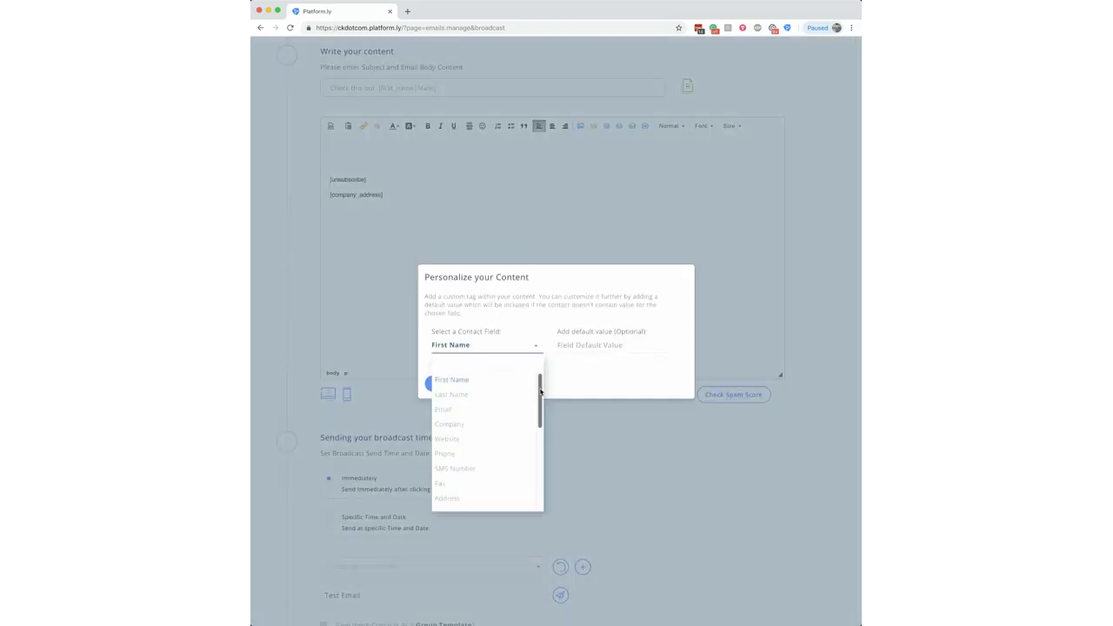
{"action": "left_click_drag", "start_coordinate": [538, 396], "coordinate": [540, 483]}
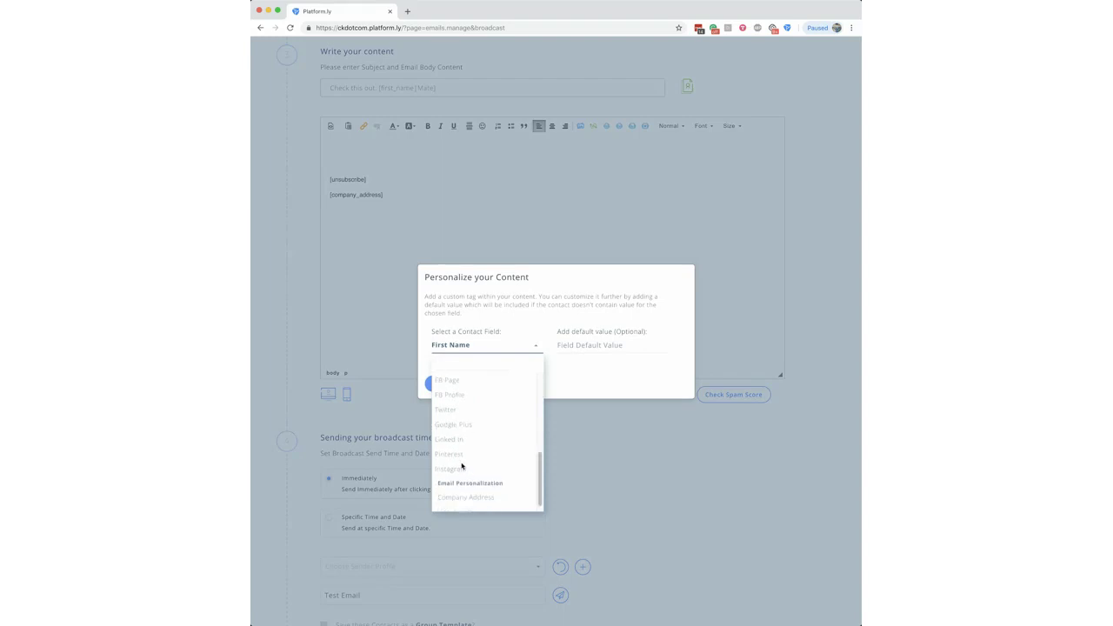
{"action": "scroll", "coordinate": [464, 463], "scroll_direction": "up", "scroll_amount": 2}
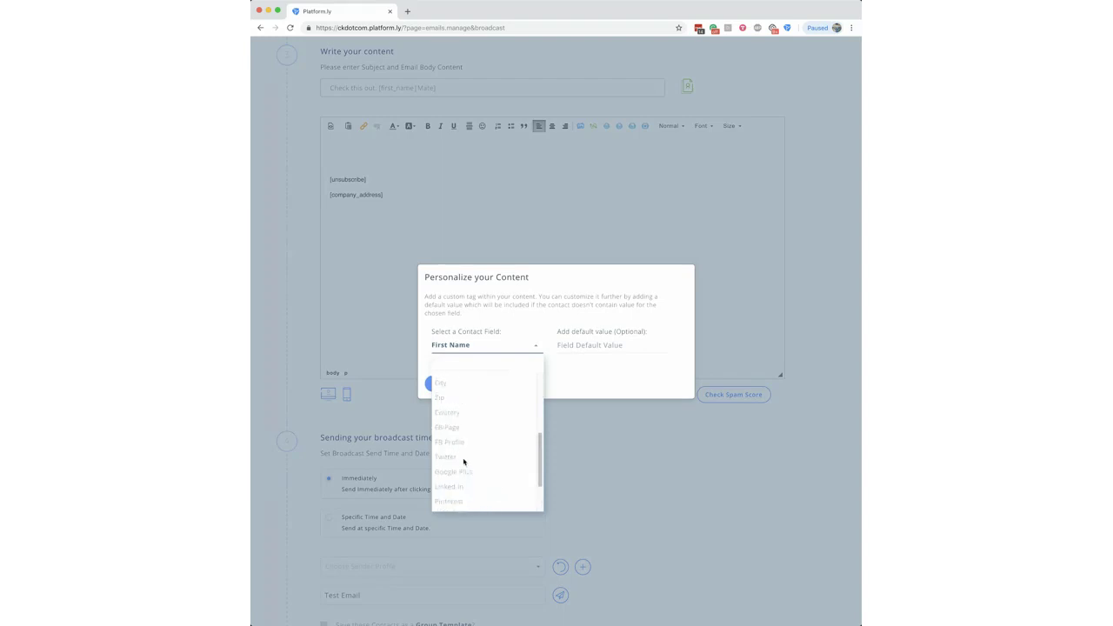
{"action": "scroll", "coordinate": [457, 430], "scroll_direction": "up", "scroll_amount": 3}
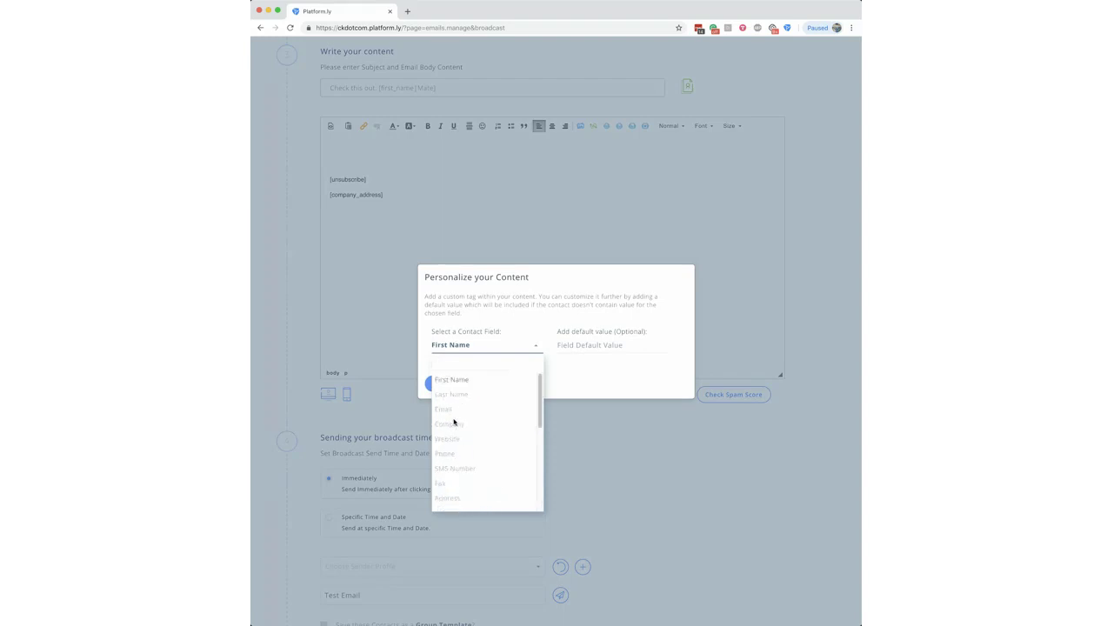
{"action": "left_click", "coordinate": [591, 398]}
{"action": "left_click", "coordinate": [508, 385]}
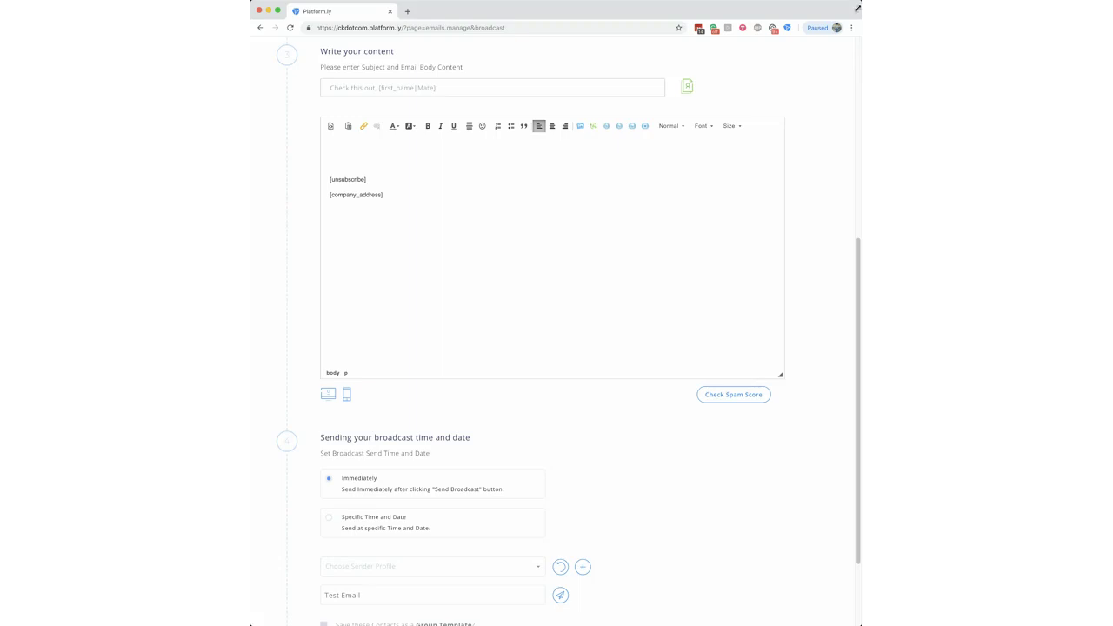
{"action": "left_click_drag", "start_coordinate": [858, 3], "coordinate": [815, 3]}
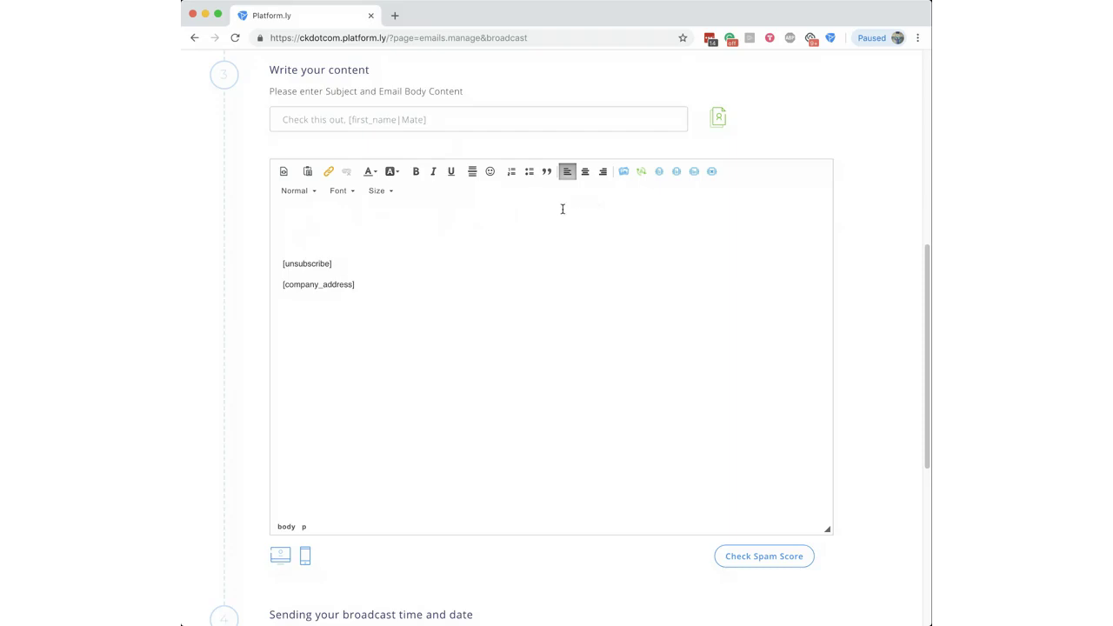
Step: Type 'Dear', insert a plain [first_name] tag, then delete it again
{"action": "type", "text": "Dear"}
{"action": "left_click", "coordinate": [624, 172]}
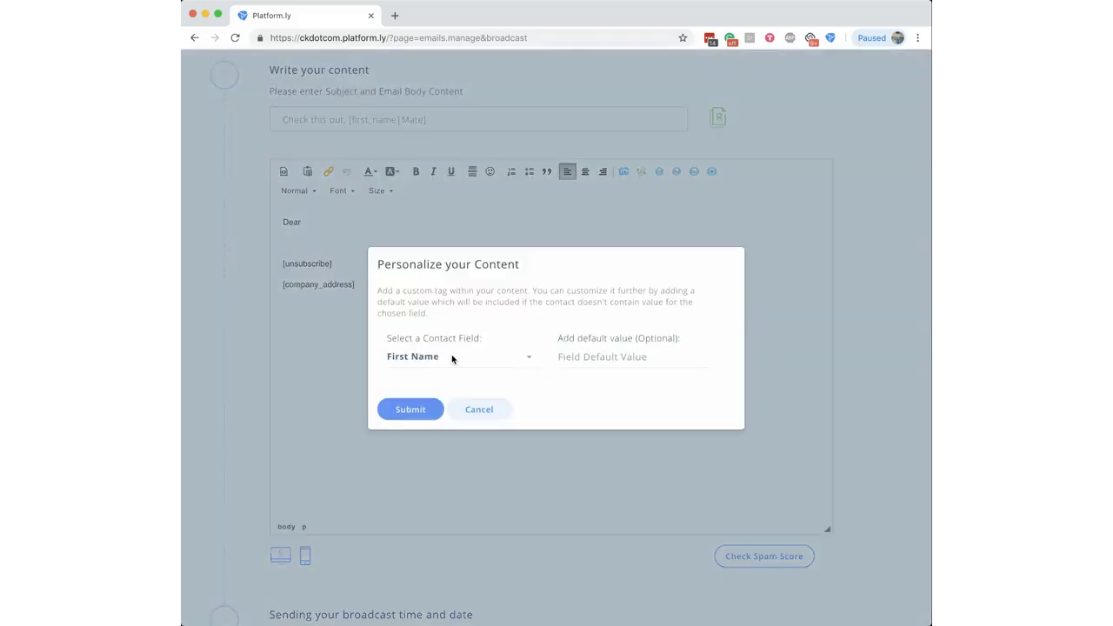
{"action": "left_click", "coordinate": [415, 408]}
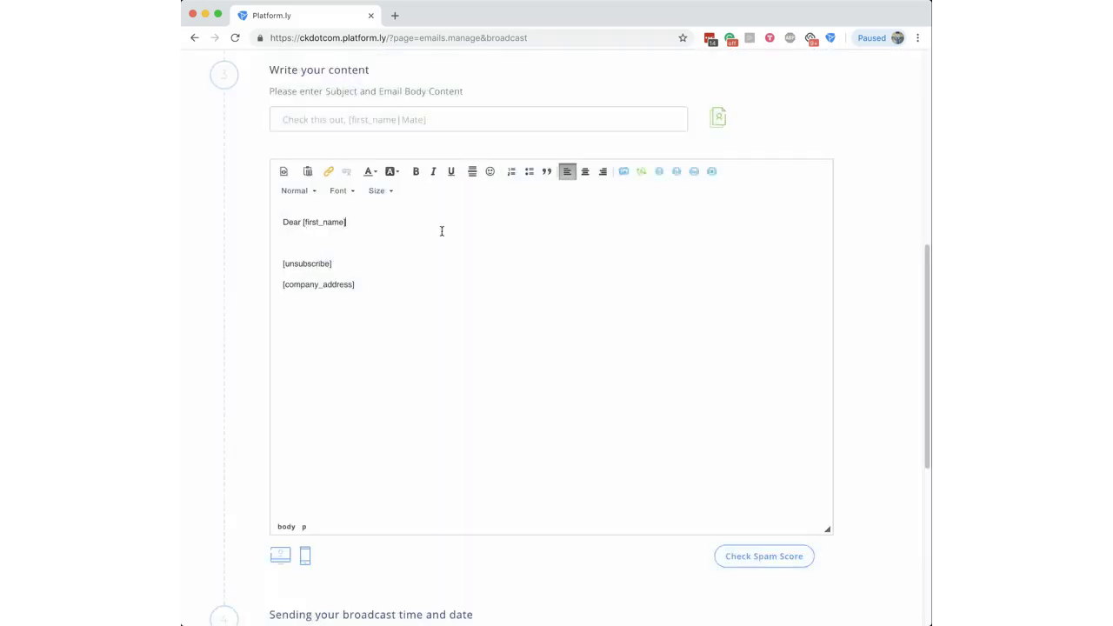
{"action": "left_click", "coordinate": [290, 239]}
{"action": "left_click_drag", "start_coordinate": [347, 222], "coordinate": [303, 224]}
{"action": "key", "text": "BackSpace"}
Step: Insert a first-name tag with fallback Friend after 'Dear' to form 'Dear [first_name|Friend],'
{"action": "left_click", "coordinate": [641, 172]}
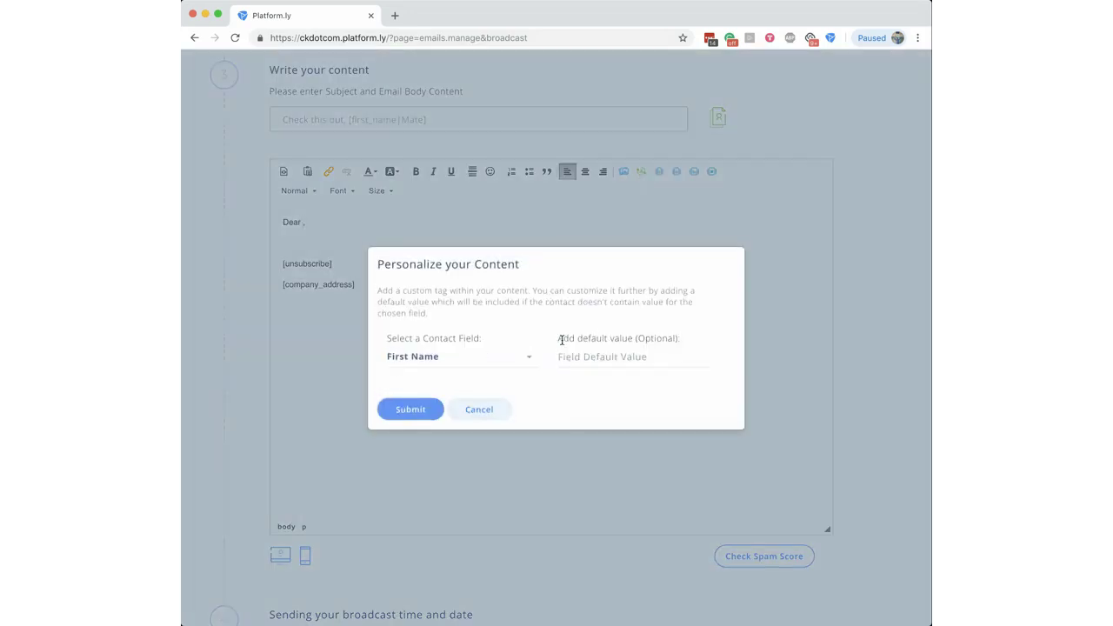
{"action": "left_click_drag", "start_coordinate": [563, 338], "coordinate": [656, 339]}
{"action": "left_click", "coordinate": [654, 339]}
{"action": "left_click", "coordinate": [638, 352]}
{"action": "type", "text": "Friend"}
{"action": "left_click", "coordinate": [424, 401]}
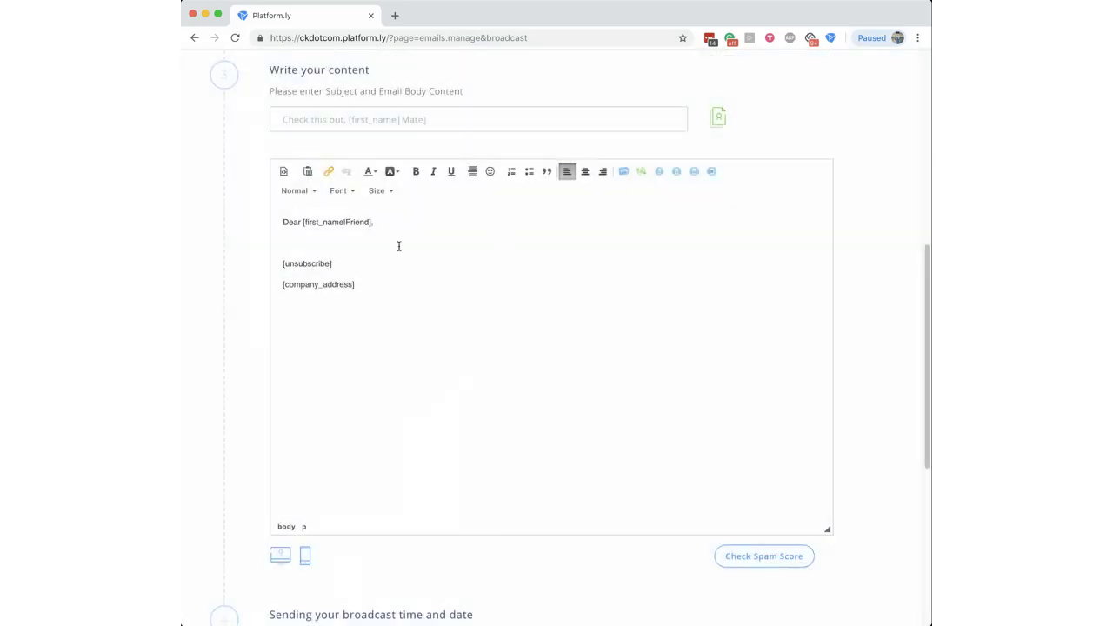
{"action": "left_click", "coordinate": [305, 242]}
{"action": "scroll", "coordinate": [706, 392], "scroll_direction": "up", "scroll_amount": 1}
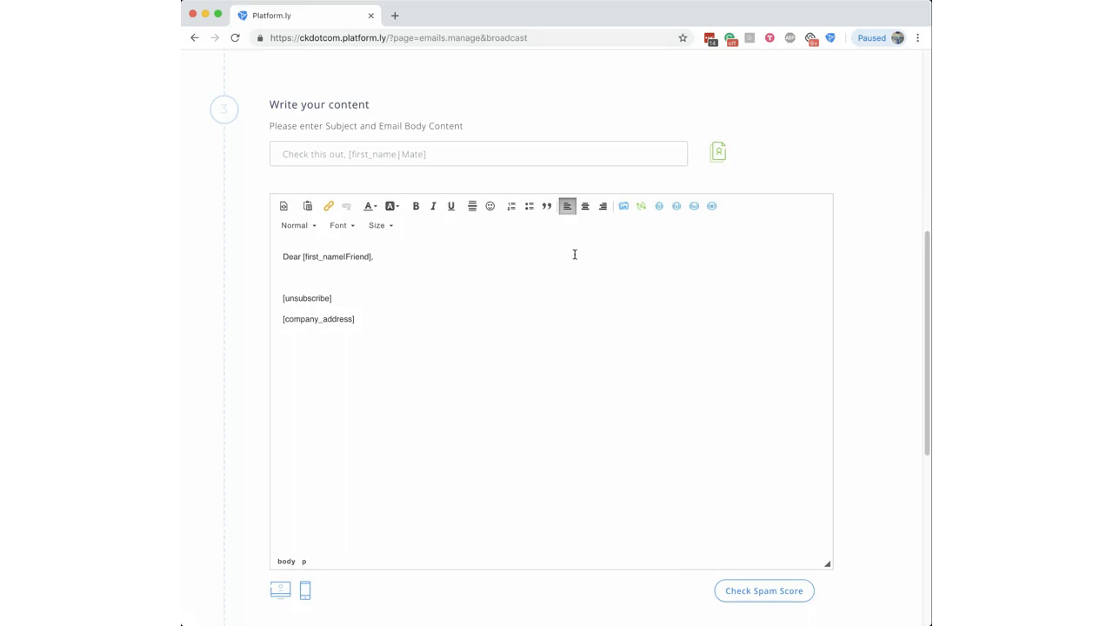
Step: Type 'Here is a link', select 'link', and start a link personalized with First Name
{"action": "type", "text": "ere is a link"}
{"action": "left_click_drag", "start_coordinate": [334, 277], "coordinate": [315, 276]}
{"action": "left_click", "coordinate": [327, 206]}
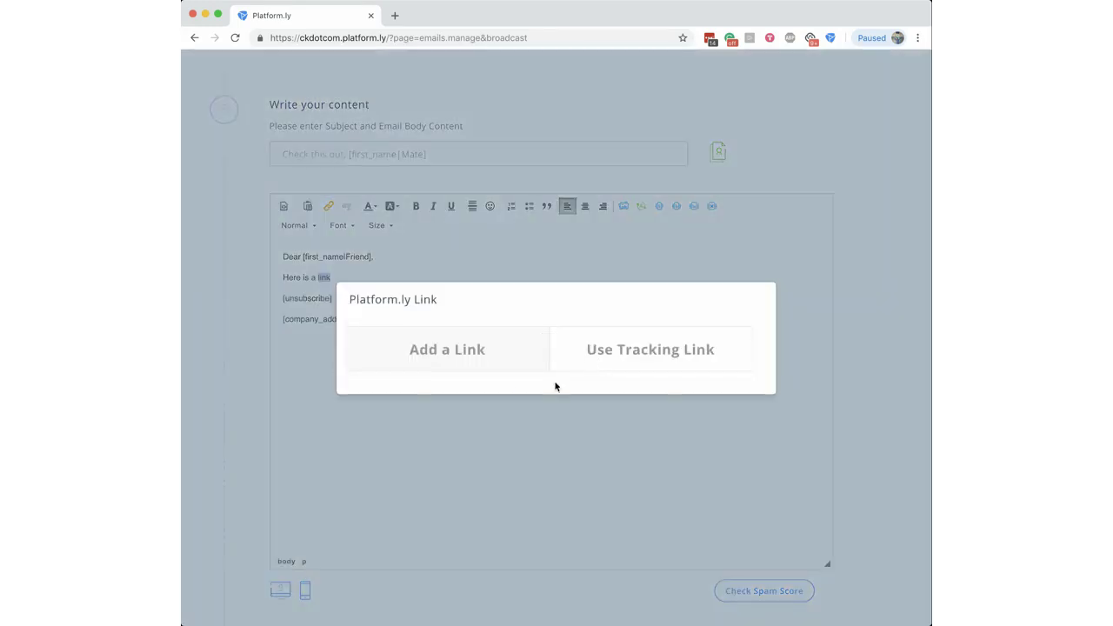
{"action": "left_click", "coordinate": [469, 349]}
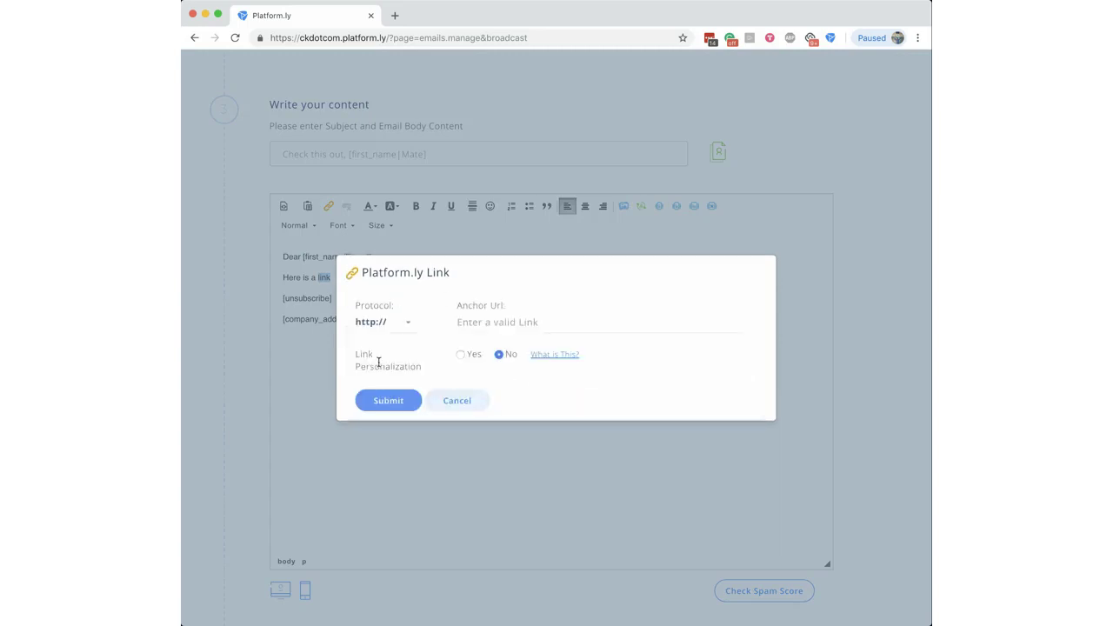
{"action": "left_click_drag", "start_coordinate": [355, 352], "coordinate": [409, 367]}
{"action": "left_click", "coordinate": [460, 358]}
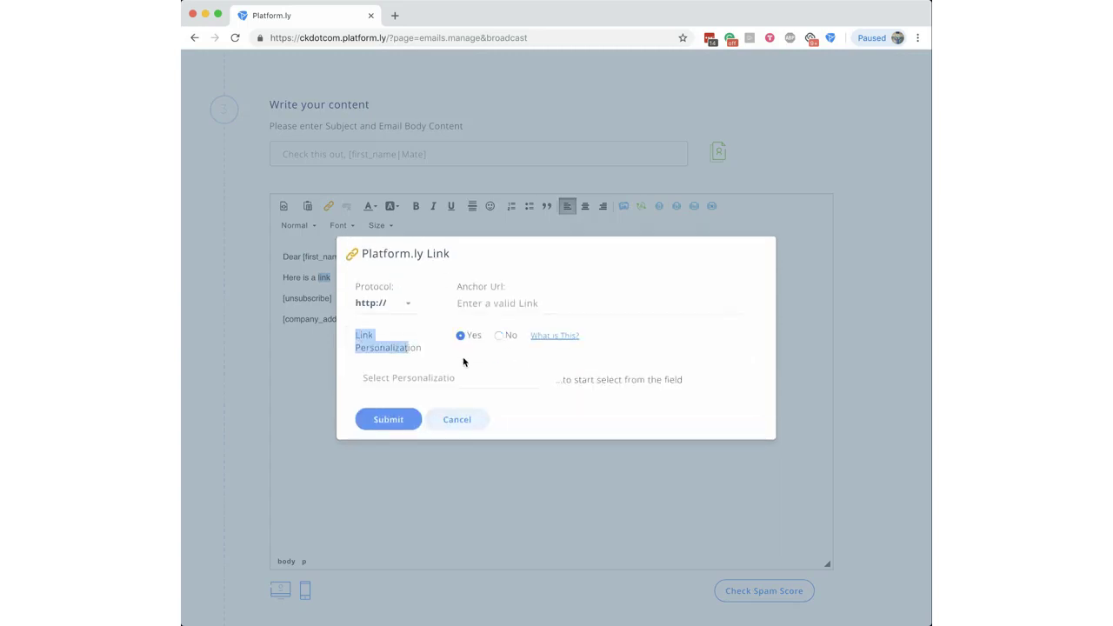
{"action": "left_click", "coordinate": [436, 376]}
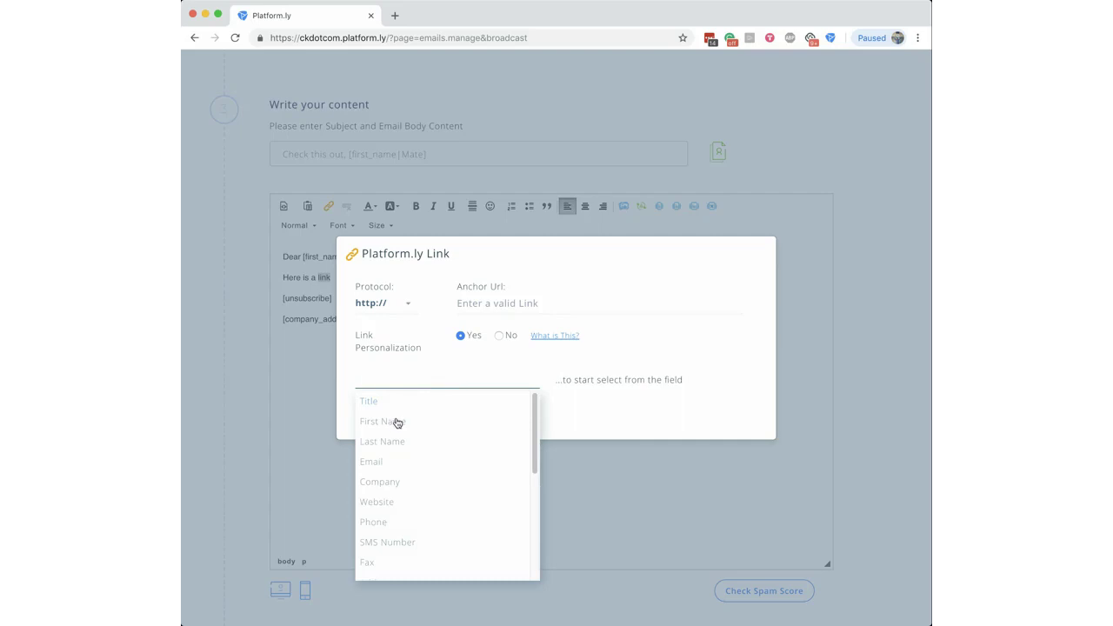
{"action": "left_click", "coordinate": [397, 422]}
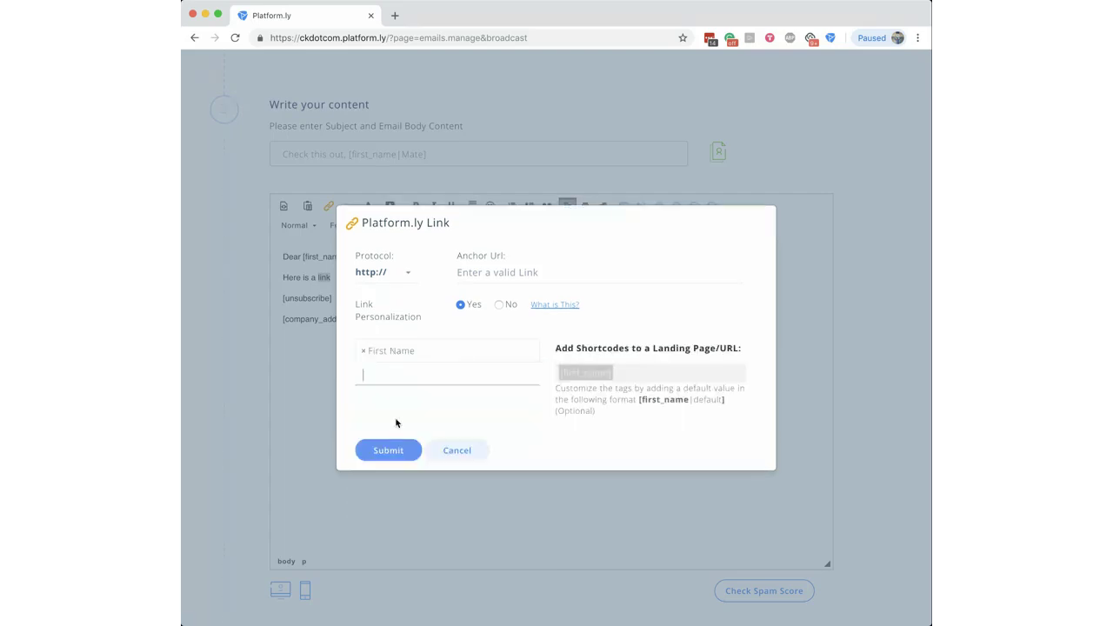
Step: Review the first_name|default shortcode format explained in the Link dialog
{"action": "left_click", "coordinate": [643, 387]}
{"action": "left_click_drag", "start_coordinate": [694, 402], "coordinate": [729, 402]}
{"action": "left_click", "coordinate": [725, 401]}
{"action": "left_click_drag", "start_coordinate": [641, 402], "coordinate": [693, 404]}
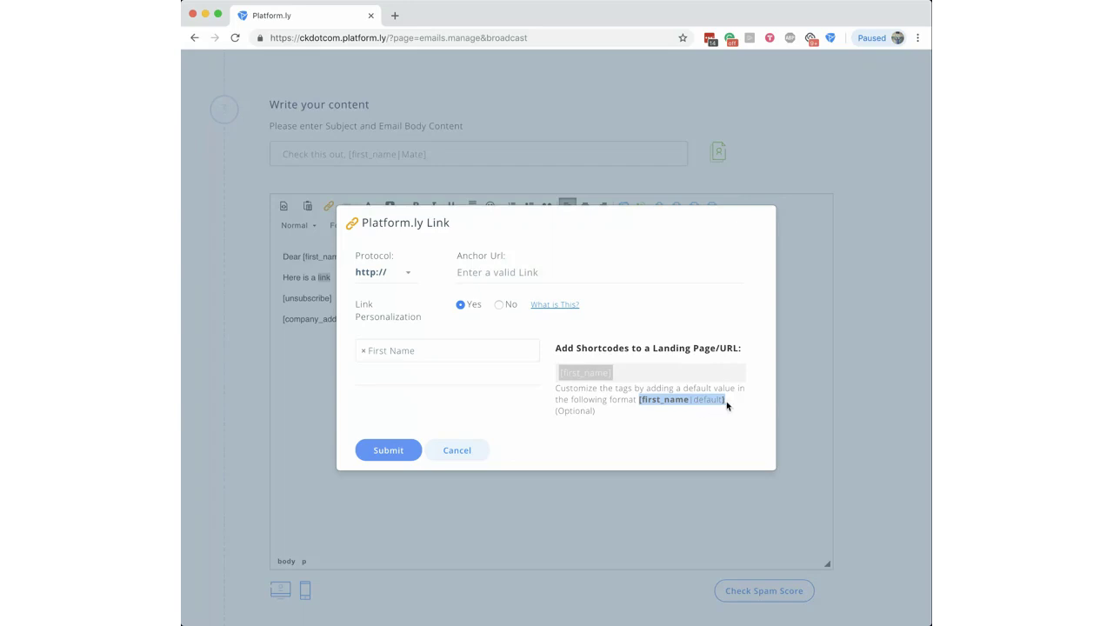
{"action": "left_click", "coordinate": [585, 369]}
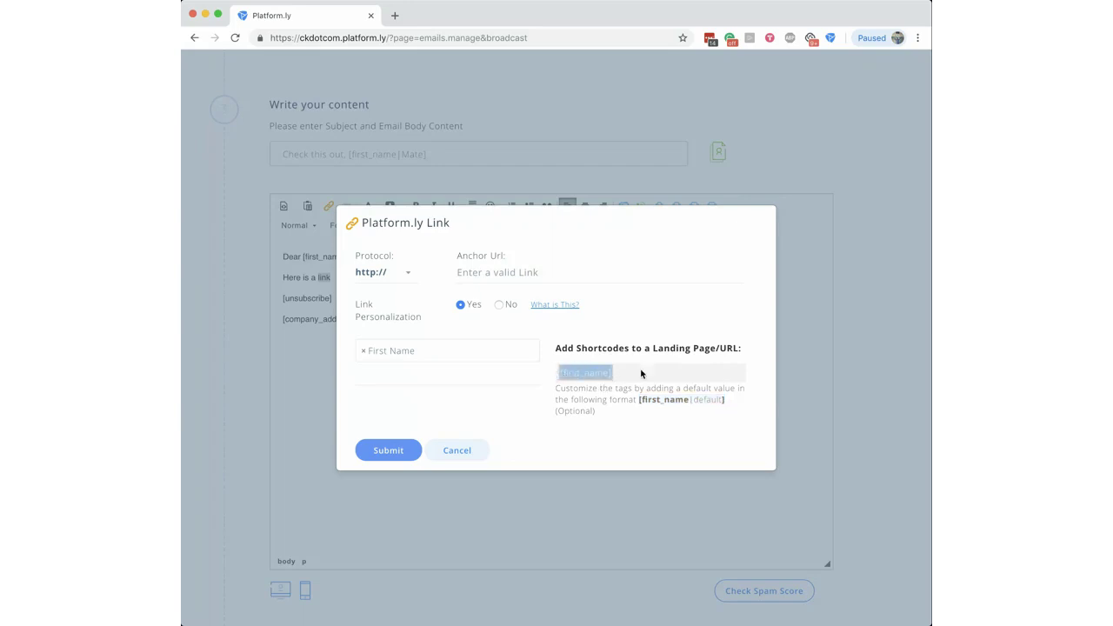
{"action": "left_click", "coordinate": [666, 400]}
{"action": "left_click", "coordinate": [483, 266]}
{"action": "type", "text": "erped.com"}
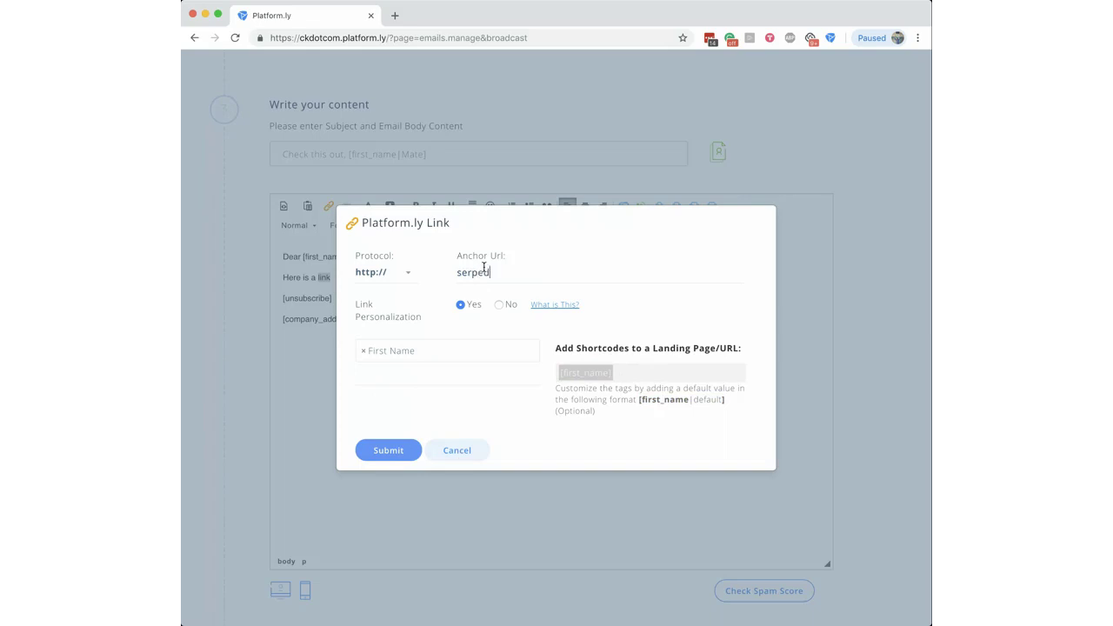
{"action": "left_click", "coordinate": [387, 274]}
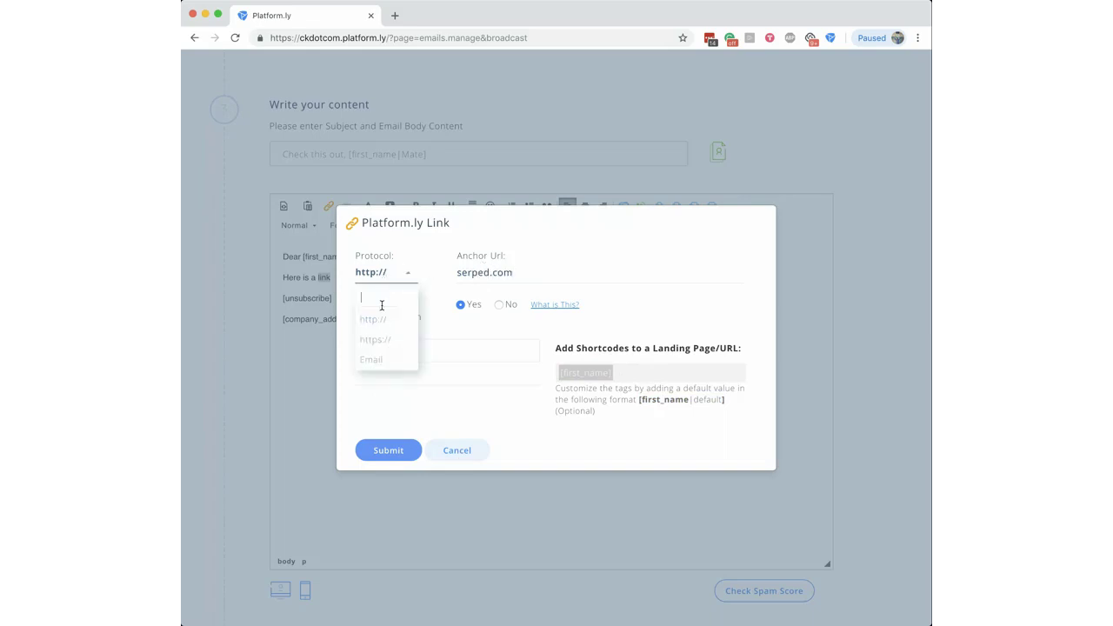
{"action": "left_click", "coordinate": [380, 342]}
{"action": "left_click", "coordinate": [407, 452]}
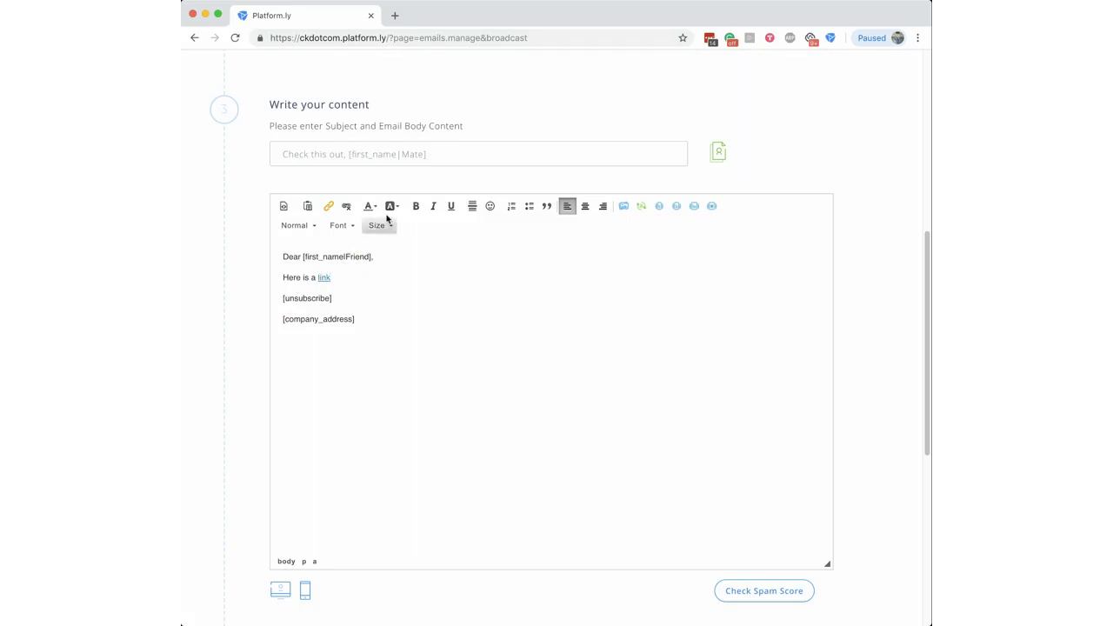
{"action": "left_click_drag", "start_coordinate": [922, 374], "coordinate": [910, 351]}
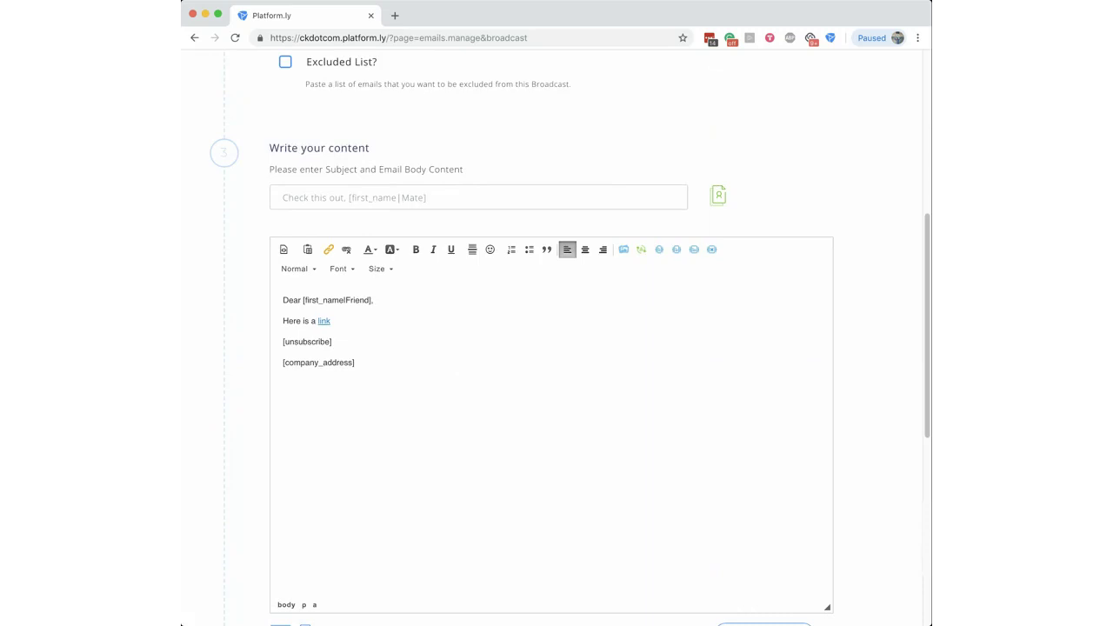
Step: Scroll to the top of the broadcast page and show the CONTACTS dropdown
{"action": "left_click", "coordinate": [180, 624]}
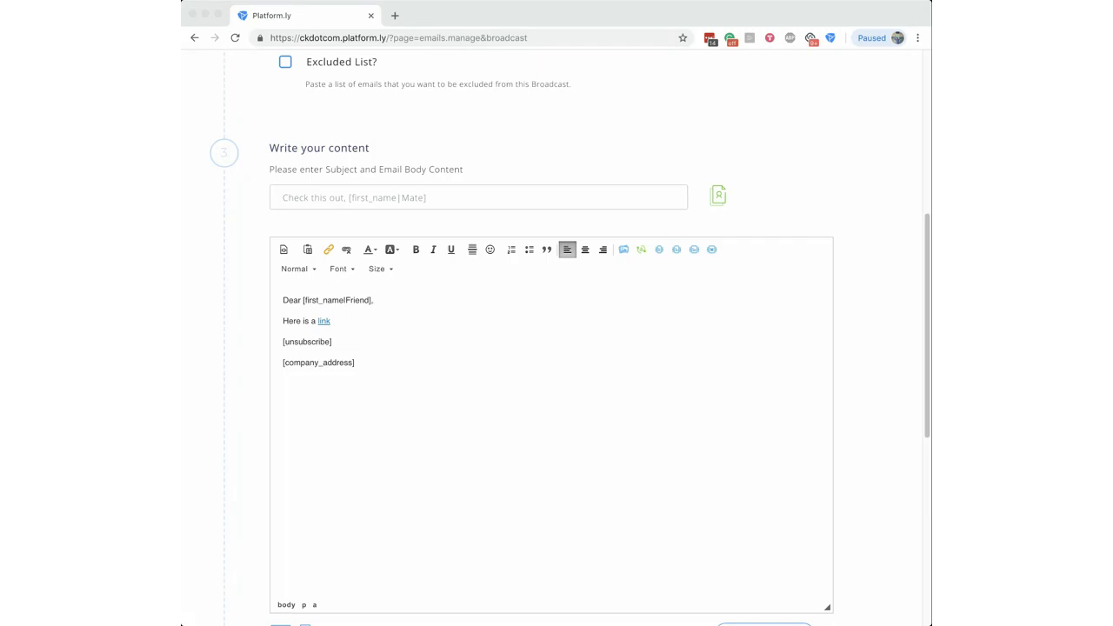
{"action": "left_click", "coordinate": [441, 356]}
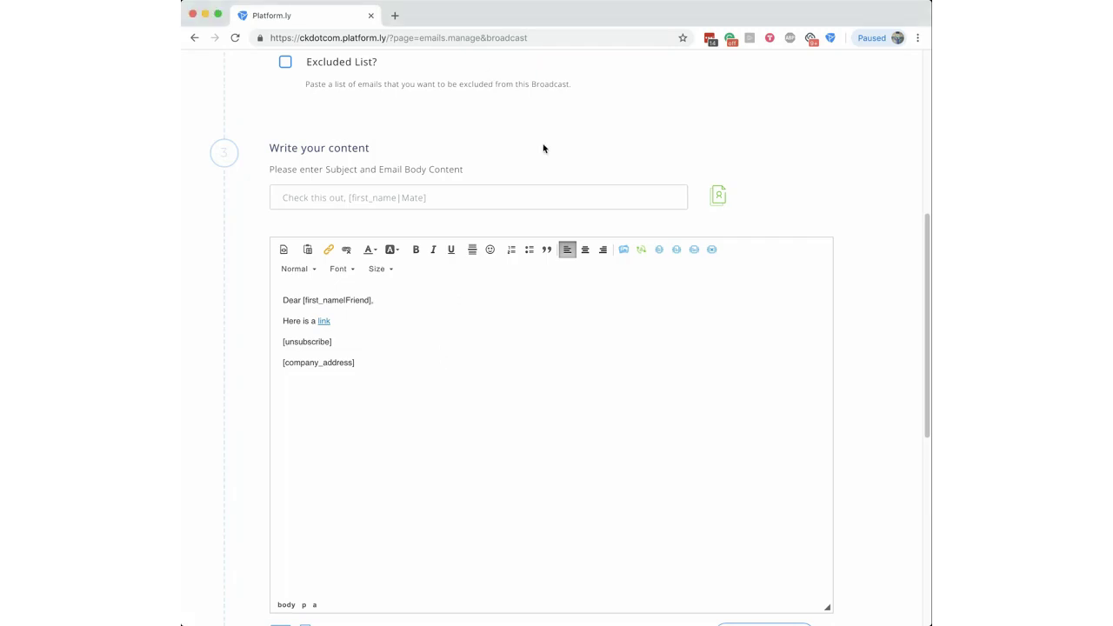
{"action": "scroll", "coordinate": [544, 148], "scroll_direction": "up", "scroll_amount": 3}
{"action": "scroll", "coordinate": [544, 147], "scroll_direction": "up", "scroll_amount": 3}
{"action": "mouse_move", "coordinate": [451, 70]}
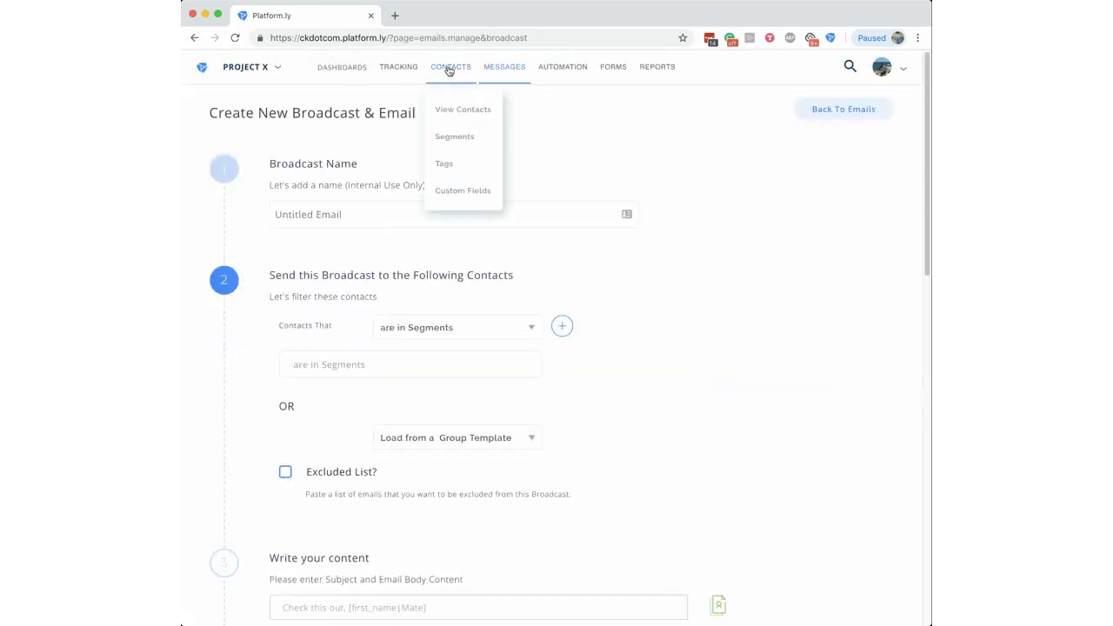
Step: Open Project X's empty Custom Fields page, preview the New Custom Field name and description inputs, then cancel
{"action": "left_click", "coordinate": [469, 192]}
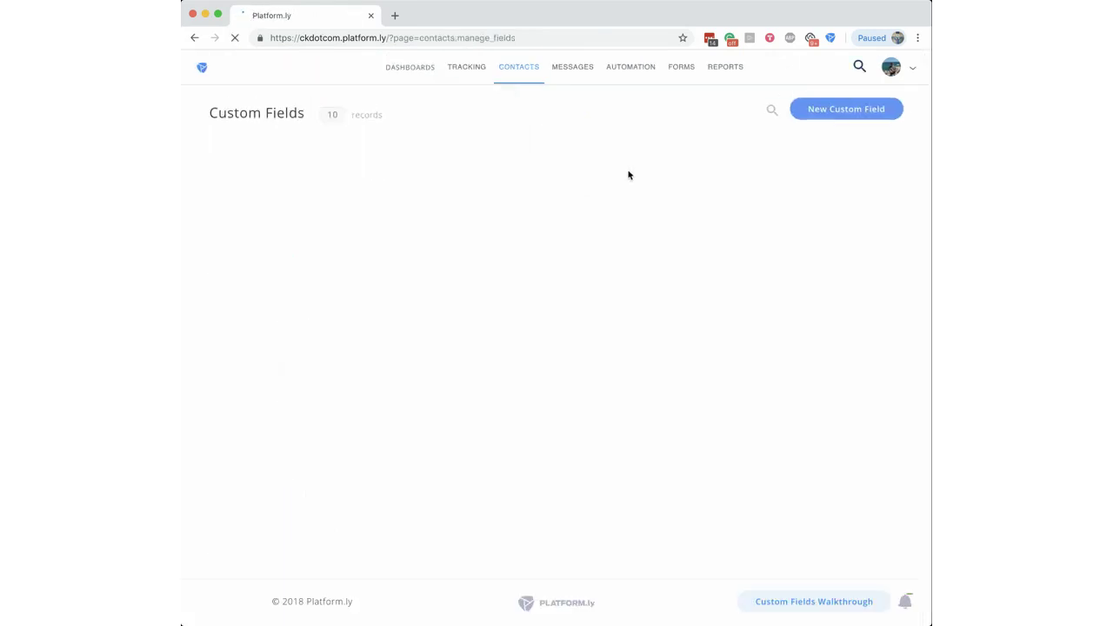
{"action": "left_click", "coordinate": [867, 113]}
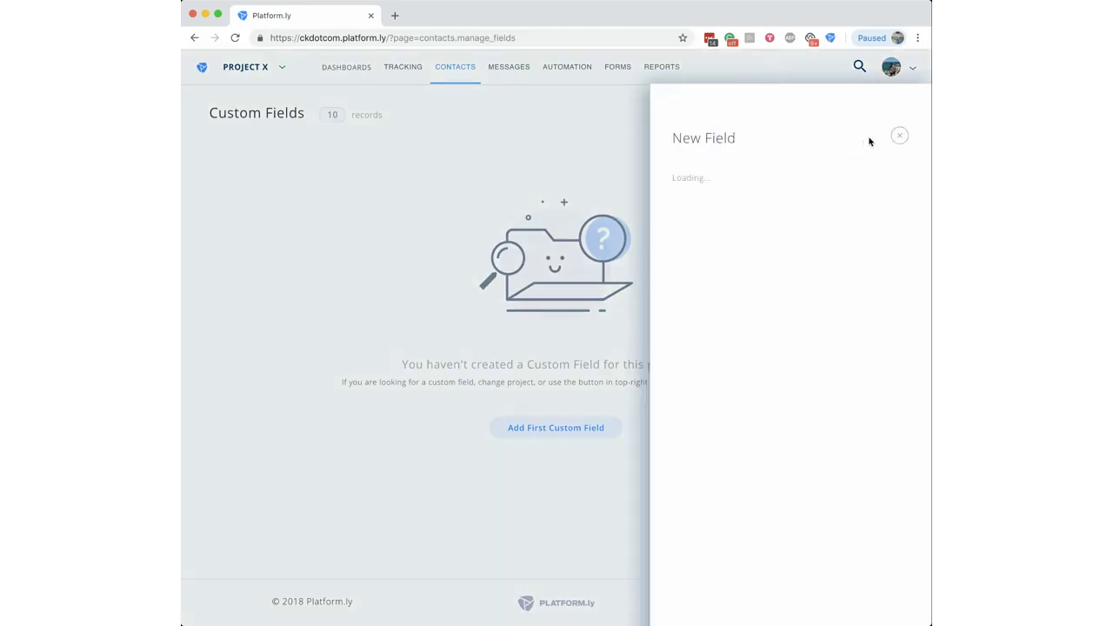
{"action": "left_click", "coordinate": [722, 205]}
{"action": "left_click", "coordinate": [732, 245]}
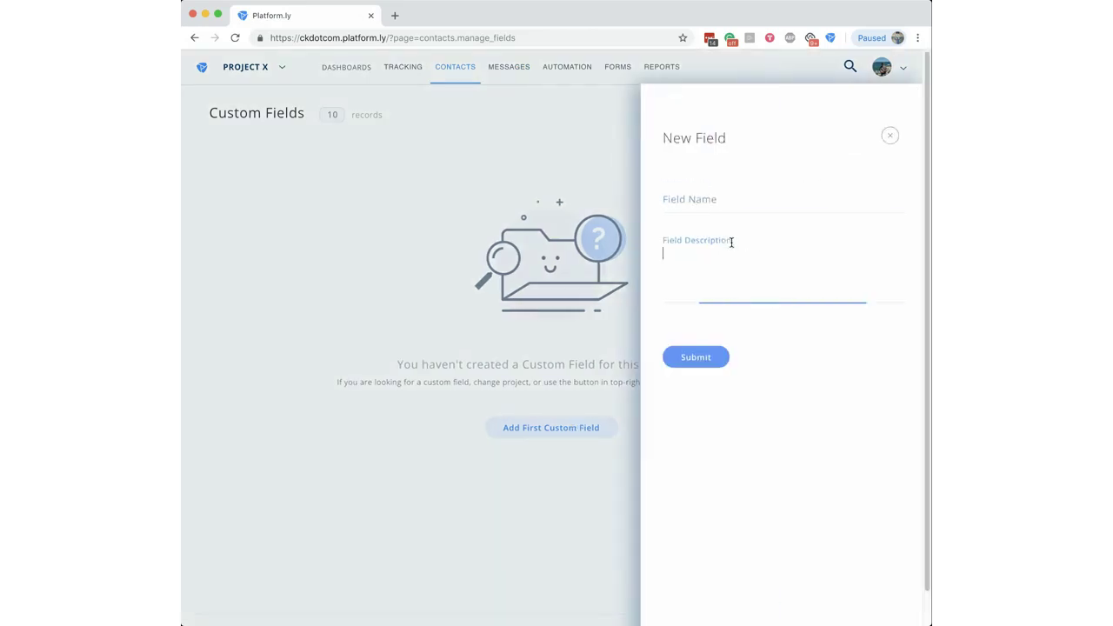
{"action": "left_click", "coordinate": [699, 194]}
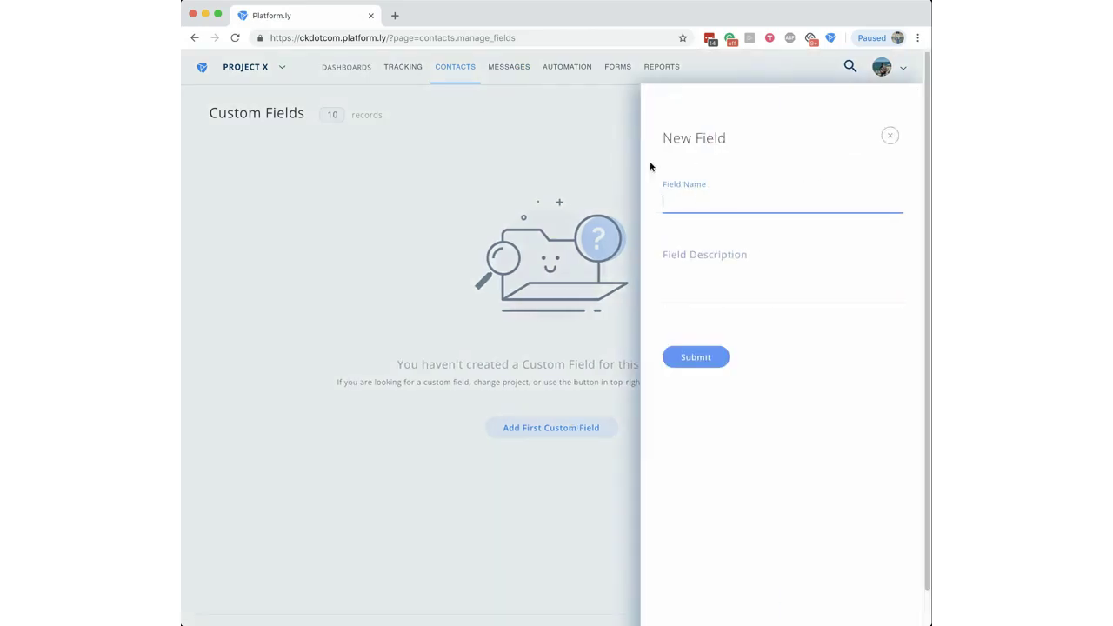
{"action": "left_click", "coordinate": [888, 139]}
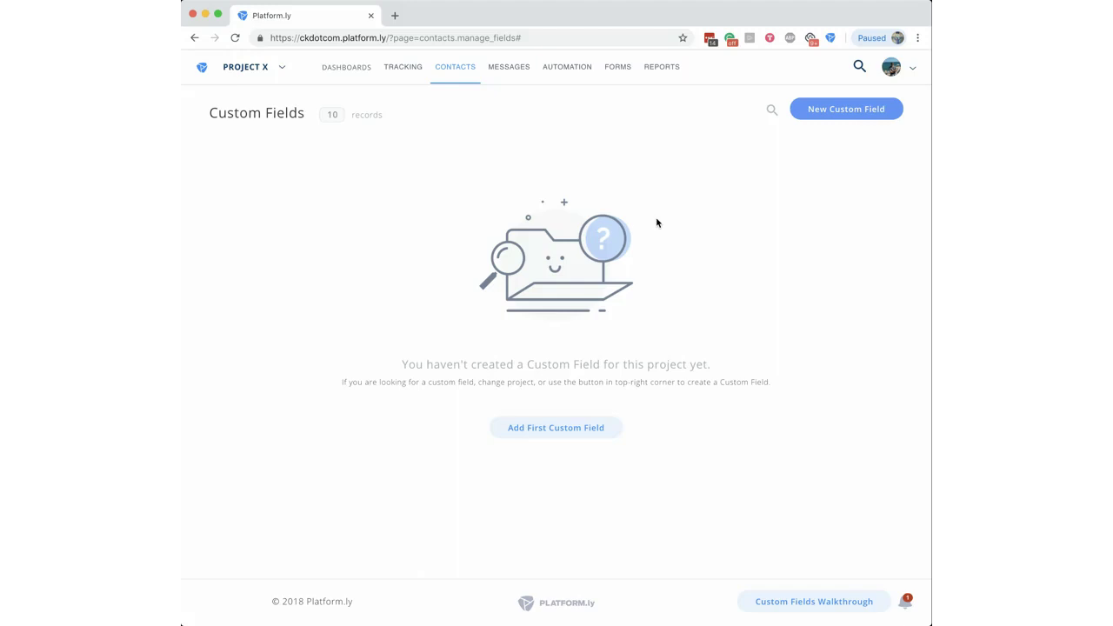
Step: Go to Dashboards and switch the project from Project X to SERPed.net
{"action": "left_click", "coordinate": [347, 69]}
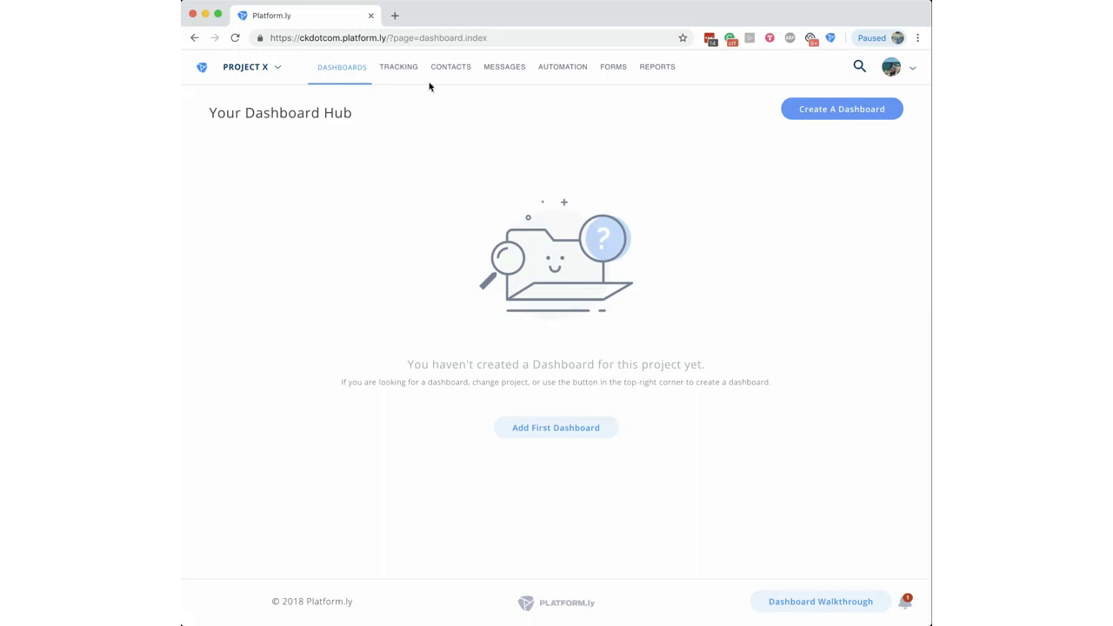
{"action": "left_click", "coordinate": [269, 71]}
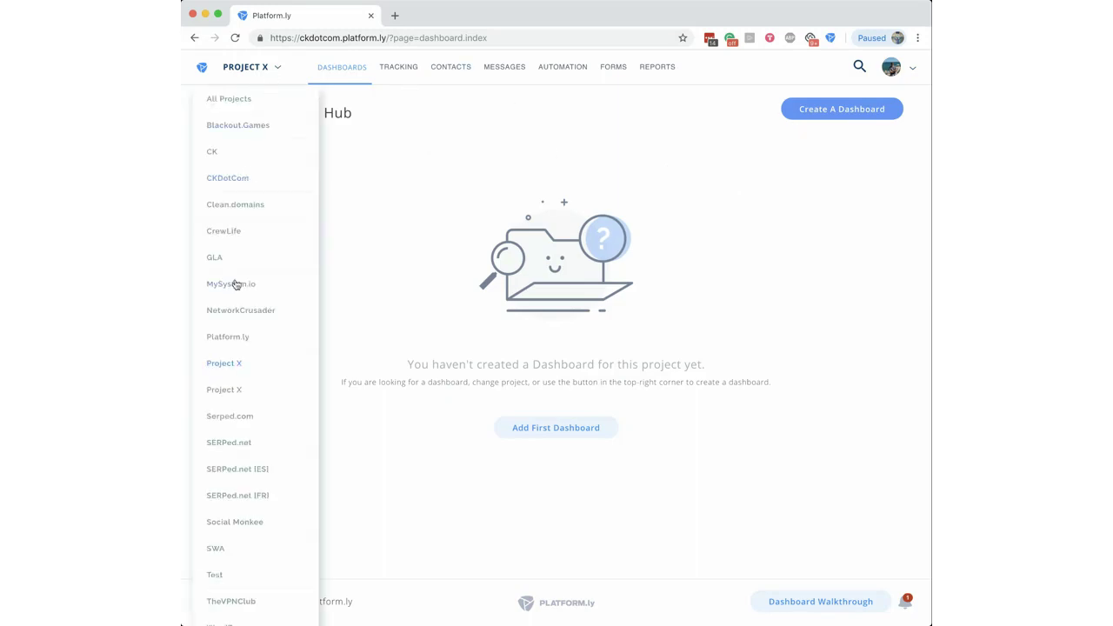
{"action": "left_click", "coordinate": [230, 443]}
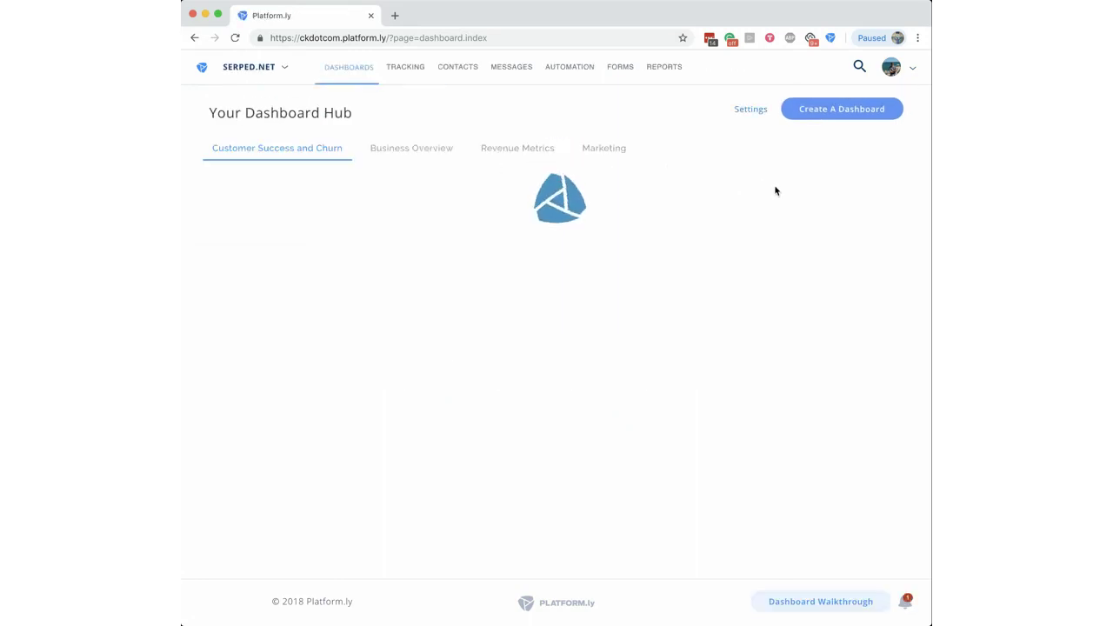
Step: Show the Customer Success and Churn dashboard's public URL from its Settings and select the link
{"action": "left_click", "coordinate": [728, 111]}
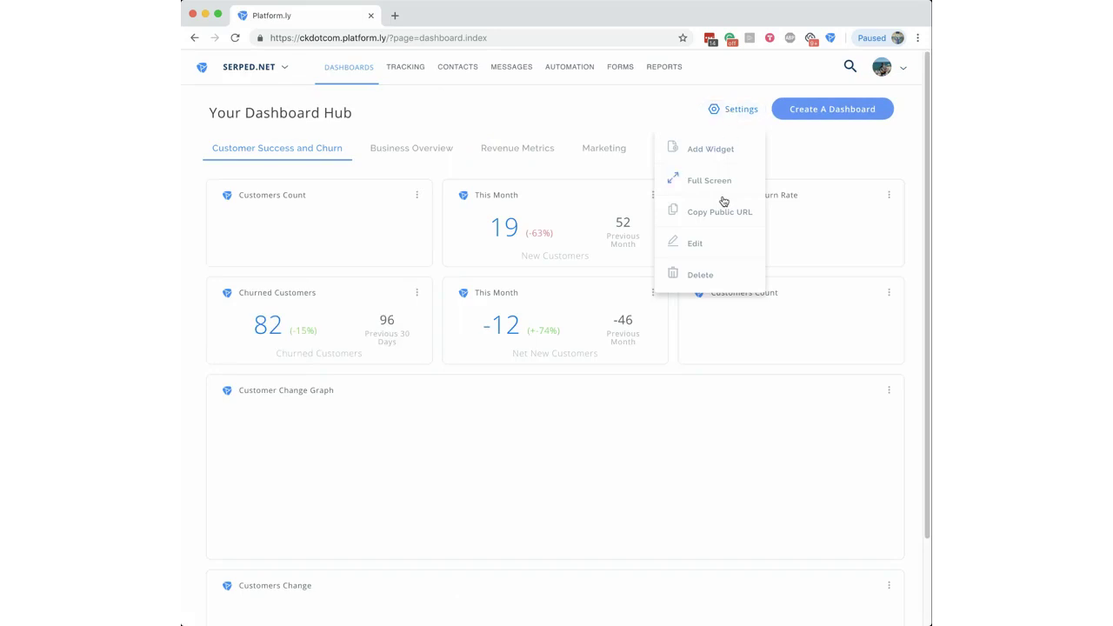
{"action": "left_click", "coordinate": [707, 218]}
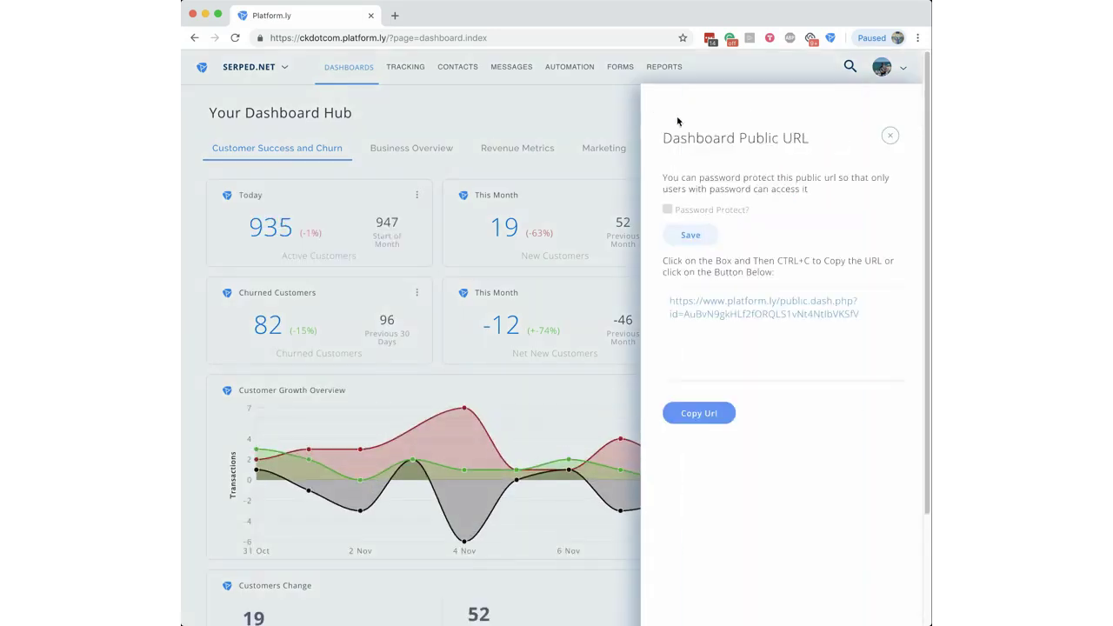
{"action": "left_click", "coordinate": [868, 310]}
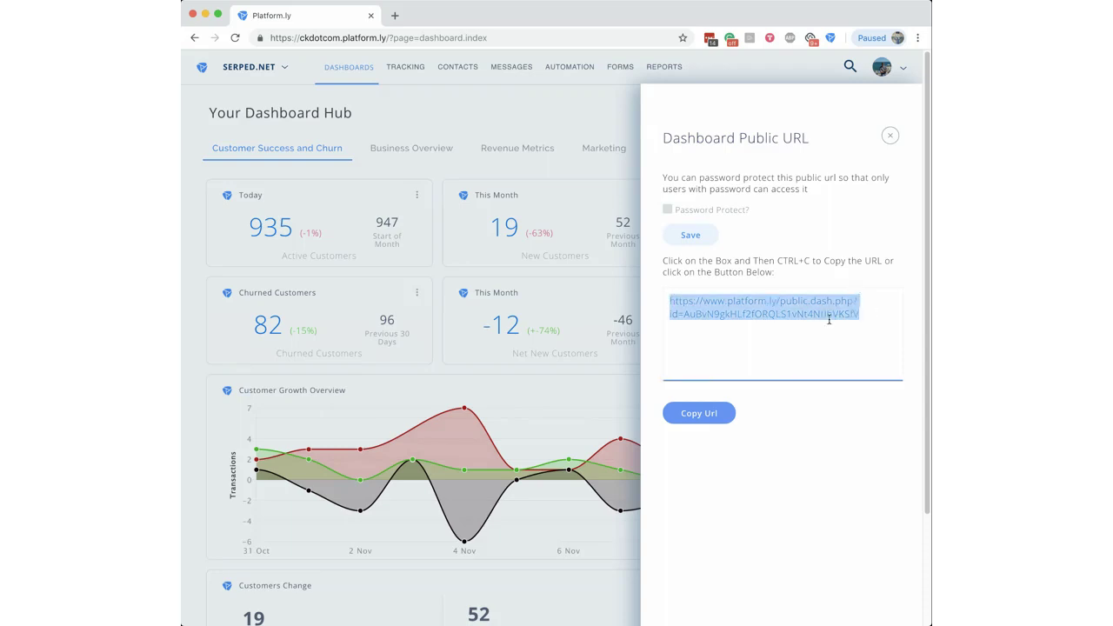
{"action": "key", "text": "Right"}
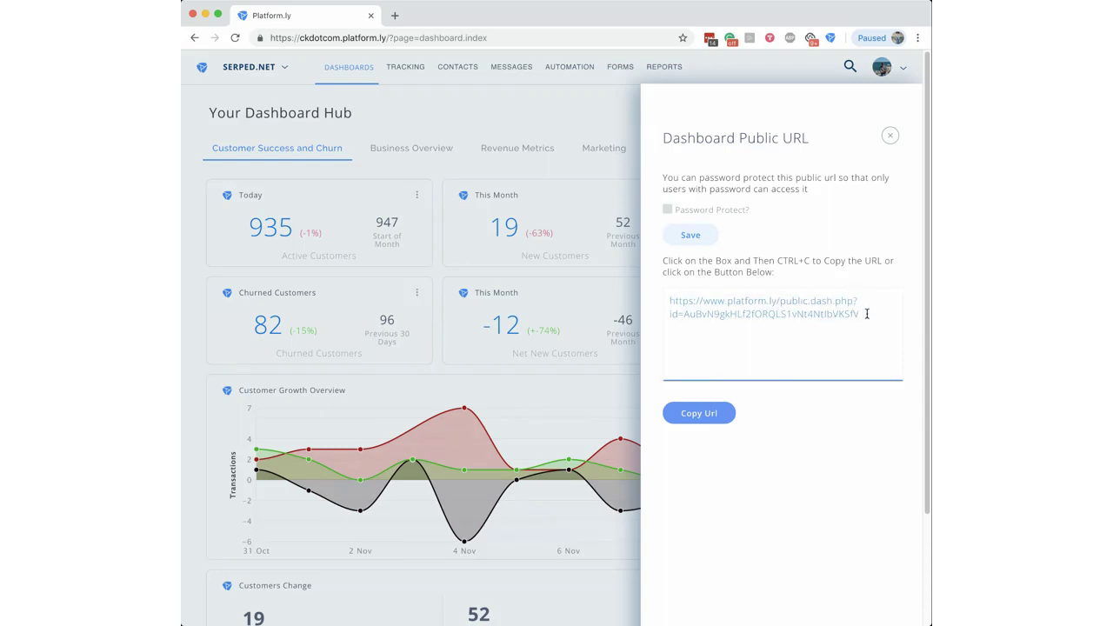
{"action": "left_click", "coordinate": [867, 314]}
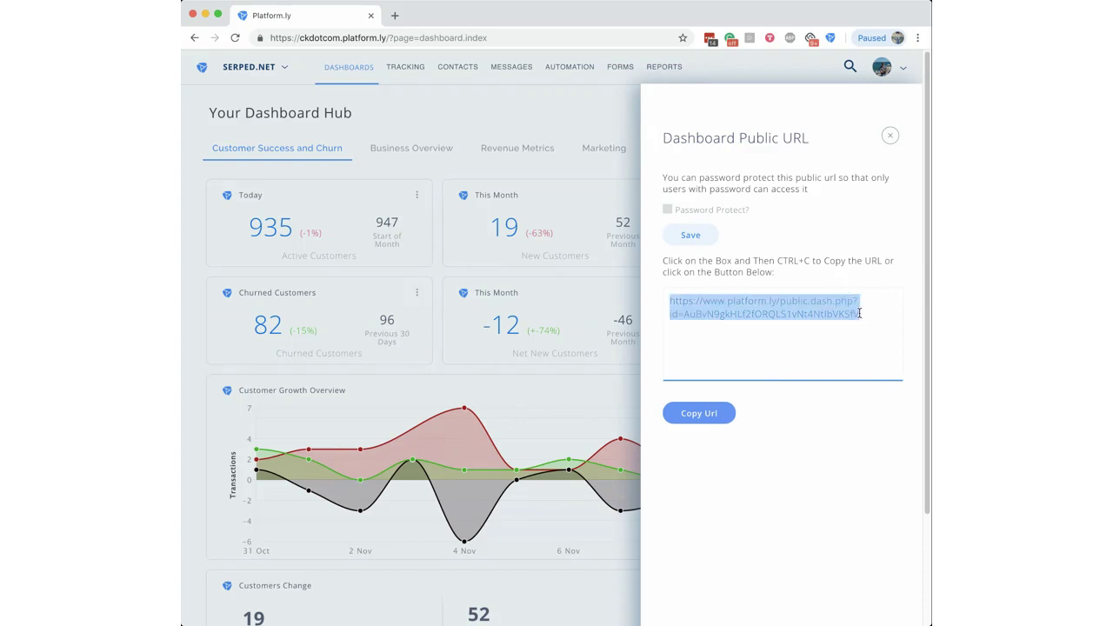
{"action": "left_click", "coordinate": [858, 313]}
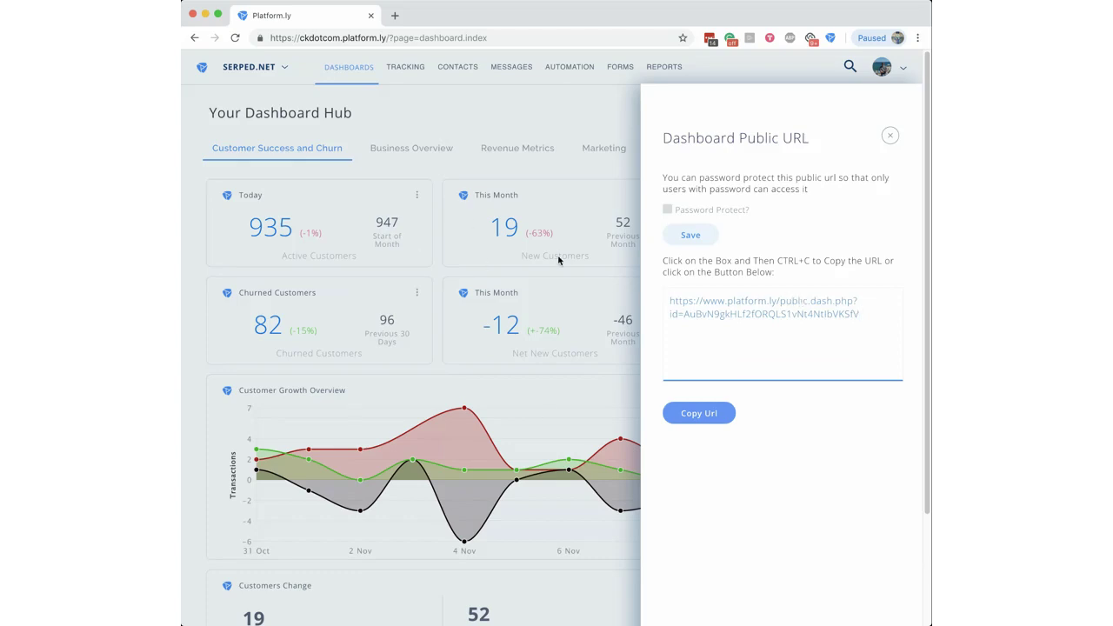
Step: Turn on Password Protect for the public link, enter a password, and save it
{"action": "left_click", "coordinate": [668, 209]}
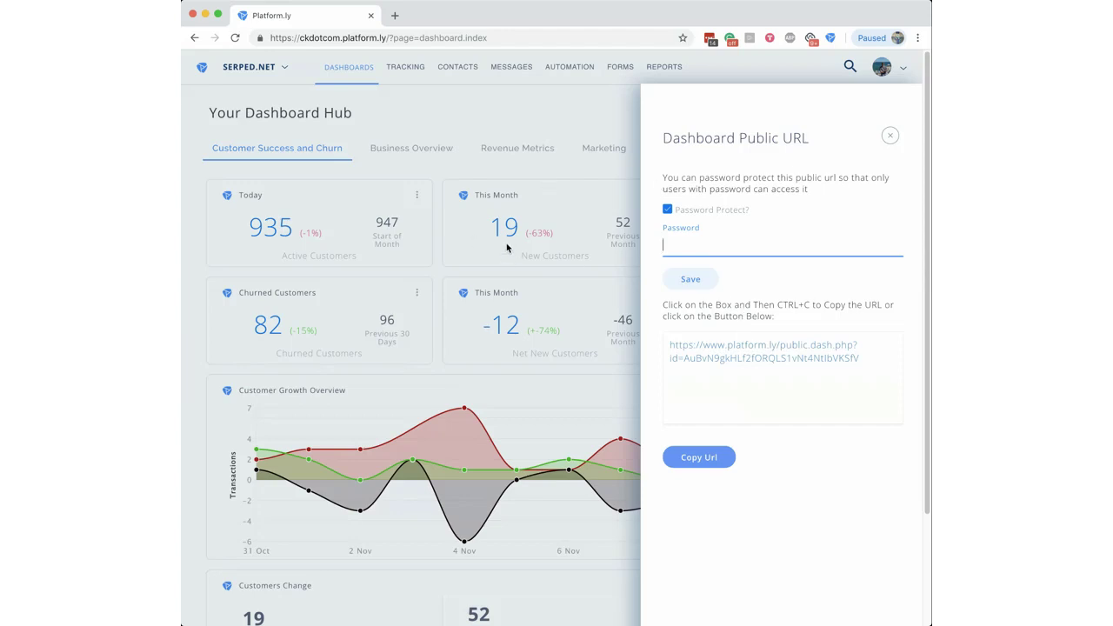
{"action": "type", "text": "pass"}
{"action": "left_click", "coordinate": [688, 279]}
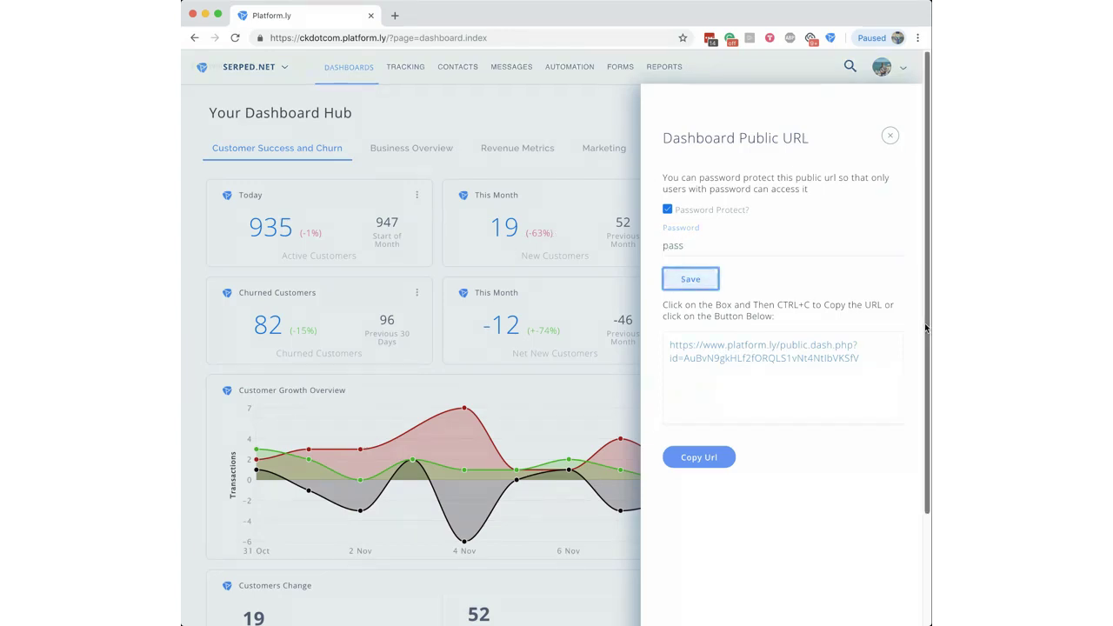
Step: Copy the public dashboard URL and load it in a new browser tab
{"action": "left_click", "coordinate": [878, 357]}
{"action": "left_click", "coordinate": [701, 458]}
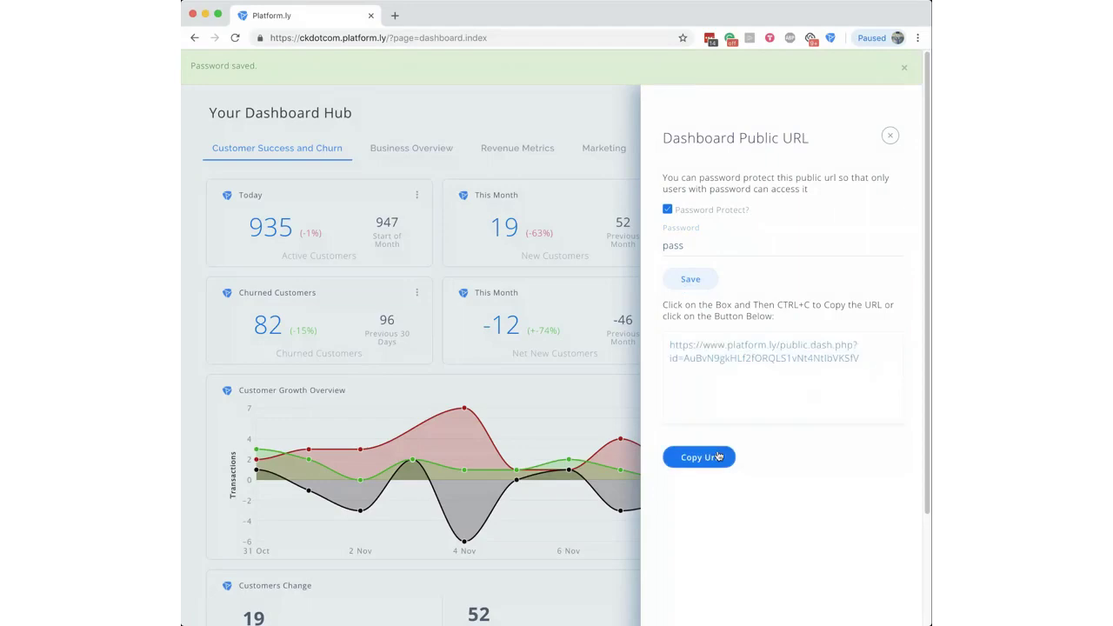
{"action": "left_click", "coordinate": [397, 16]}
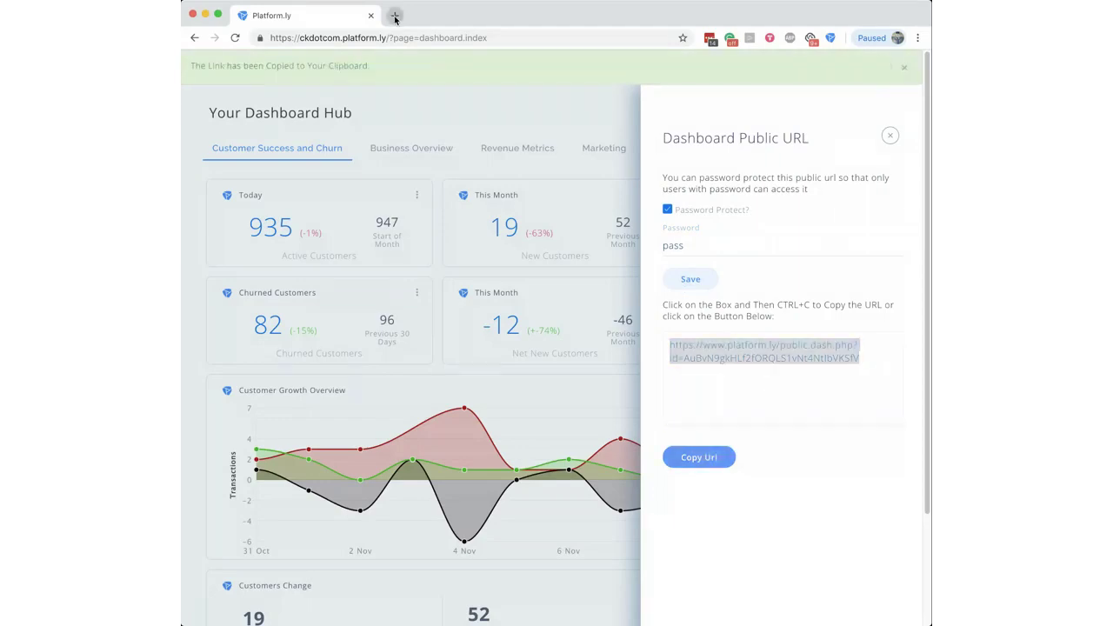
{"action": "key", "text": "super+v"}
{"action": "key", "text": "Return"}
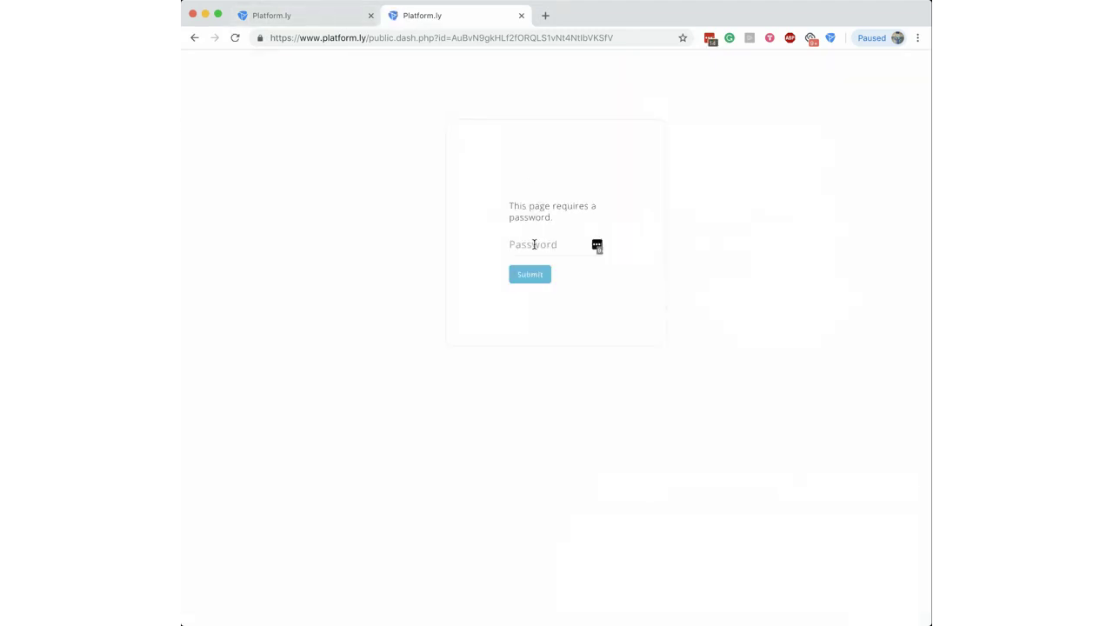
Step: Unlock the shared dashboard with its password, decline LastPass's save prompt, and review the loaded charts
{"action": "left_click", "coordinate": [535, 245]}
{"action": "key", "text": "Return"}
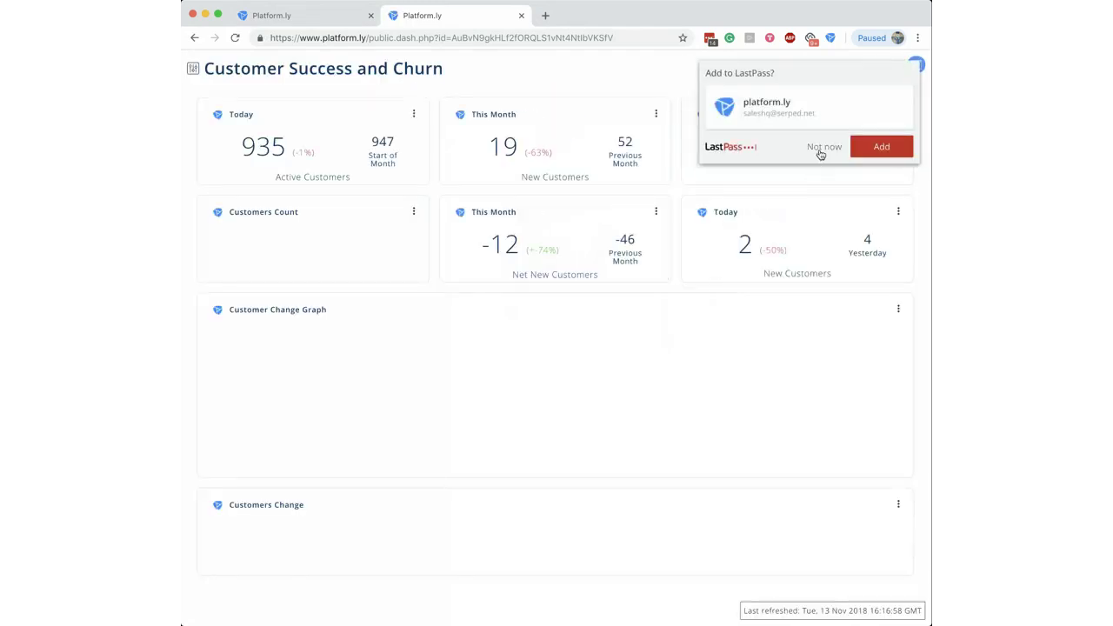
{"action": "left_click", "coordinate": [822, 147]}
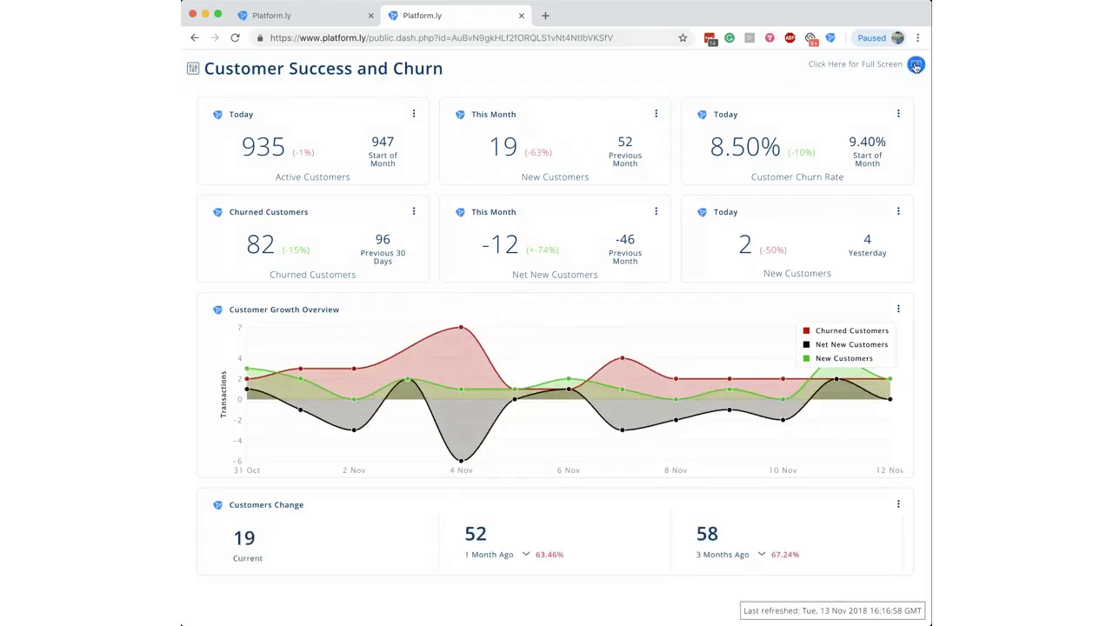
{"action": "left_click", "coordinate": [831, 39]}
{"action": "left_click_drag", "start_coordinate": [746, 609], "coordinate": [894, 610]}
{"action": "left_click", "coordinate": [895, 610]}
Step: Close the public dashboard tab and the Dashboard Public URL panel
{"action": "left_click", "coordinate": [522, 16]}
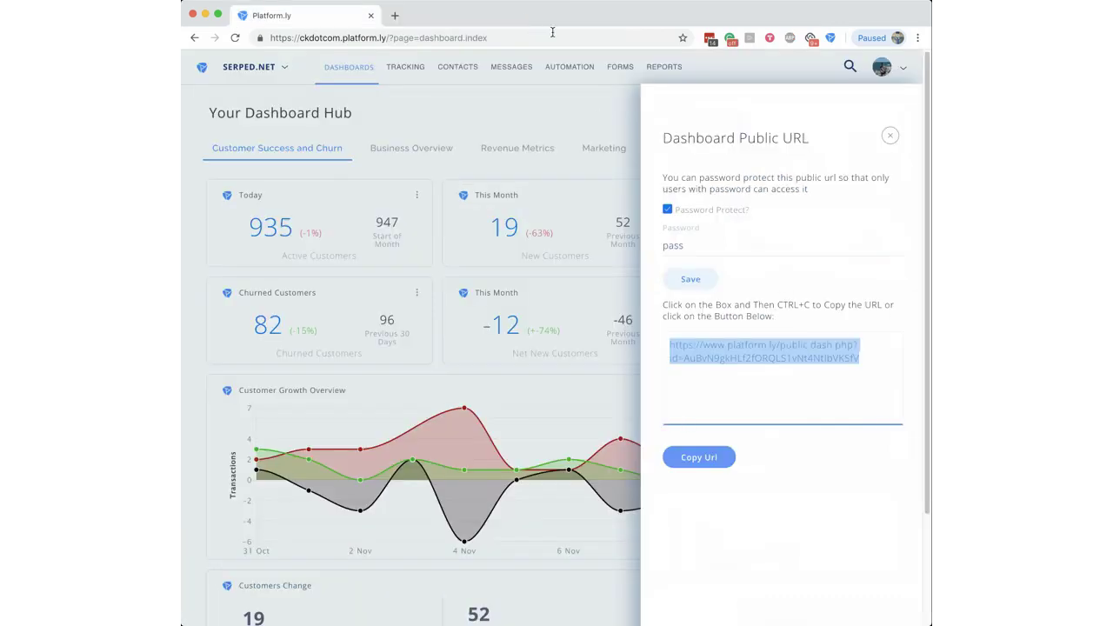
{"action": "left_click", "coordinate": [892, 137]}
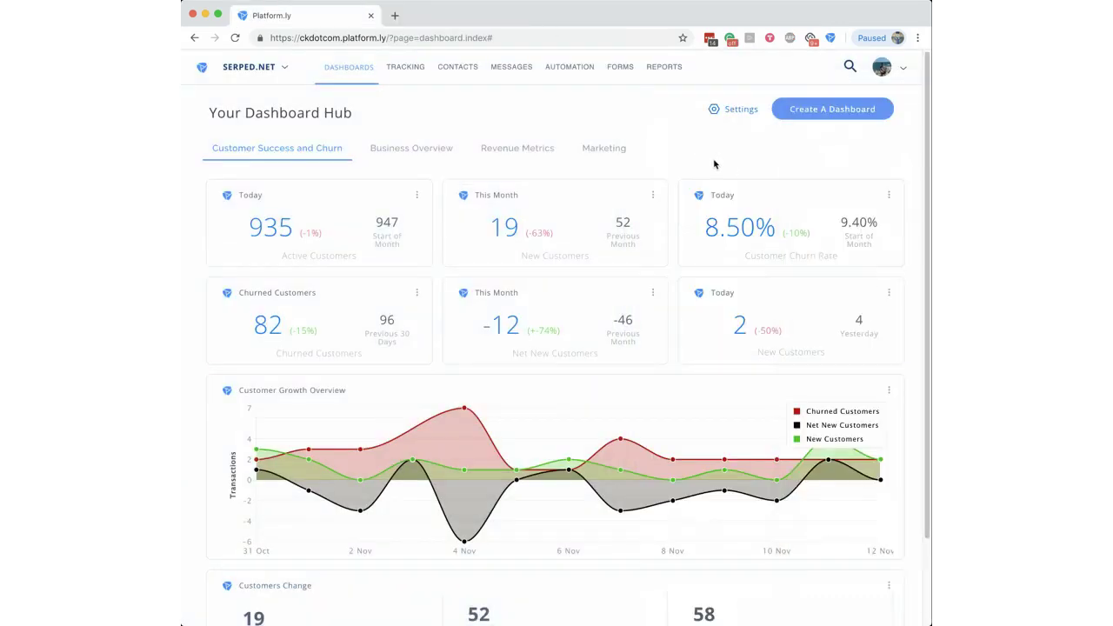
Step: Load the wordpress.org Platform.ly Official plugin page (version 1.2) in a new tab
{"action": "left_click", "coordinate": [394, 16]}
{"action": "type", "text": "wordpr"}
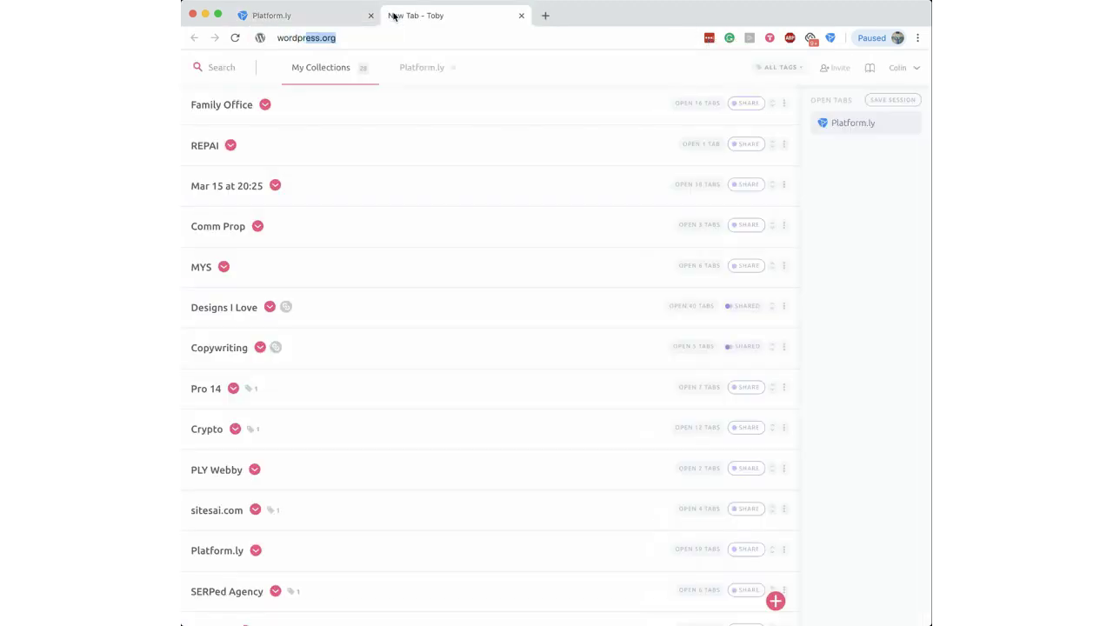
{"action": "key", "text": "Right"}
{"action": "key", "text": "Return"}
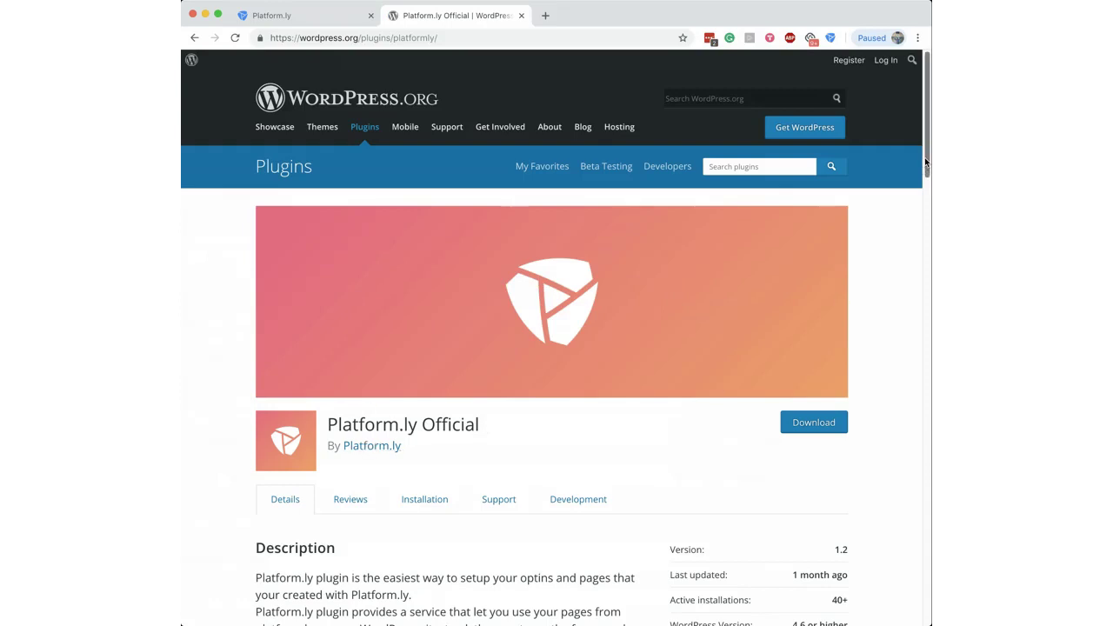
{"action": "scroll", "coordinate": [870, 261], "scroll_direction": "down", "scroll_amount": 2}
{"action": "scroll", "coordinate": [815, 187], "scroll_direction": "up", "scroll_amount": 2}
{"action": "left_click", "coordinate": [746, 159]}
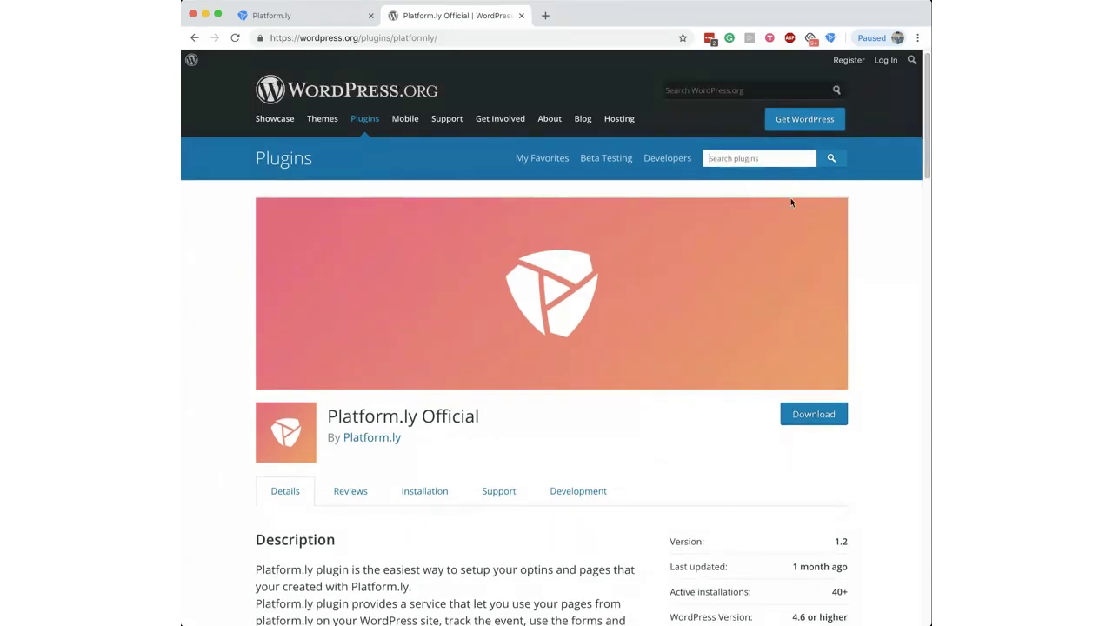
{"action": "left_click_drag", "start_coordinate": [924, 164], "coordinate": [905, 541]}
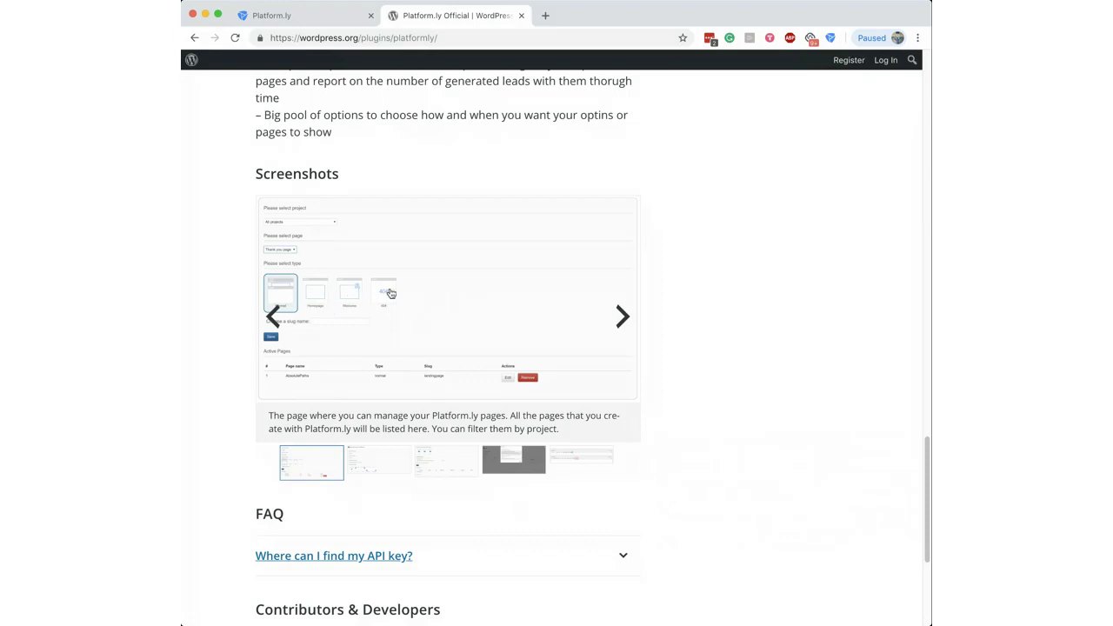
{"action": "left_click", "coordinate": [377, 456]}
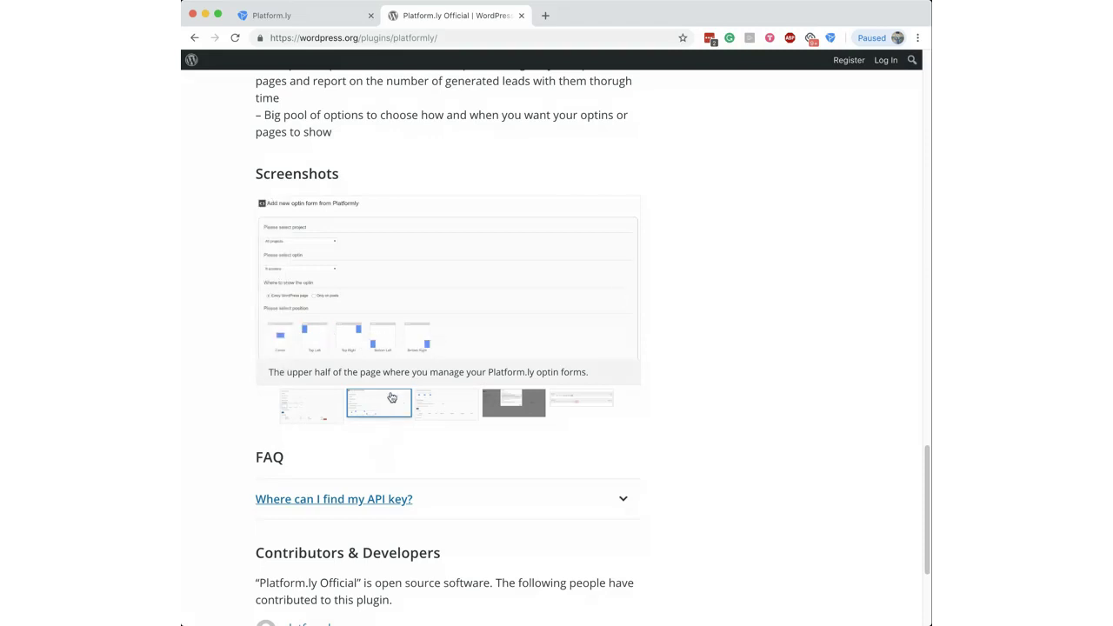
{"action": "left_click", "coordinate": [445, 405]}
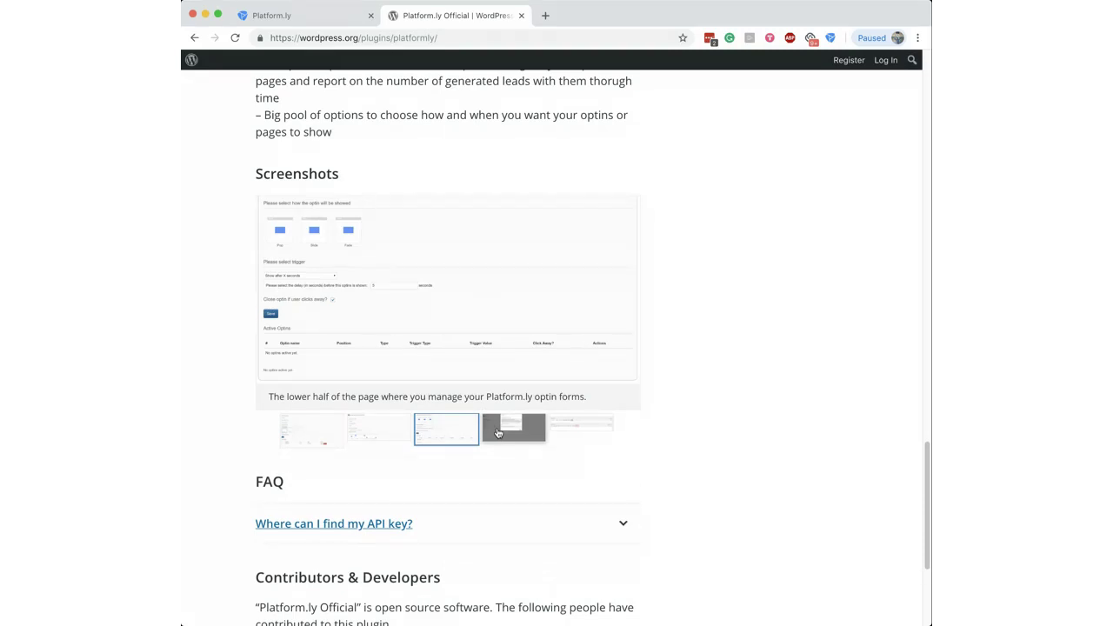
{"action": "left_click", "coordinate": [498, 433]}
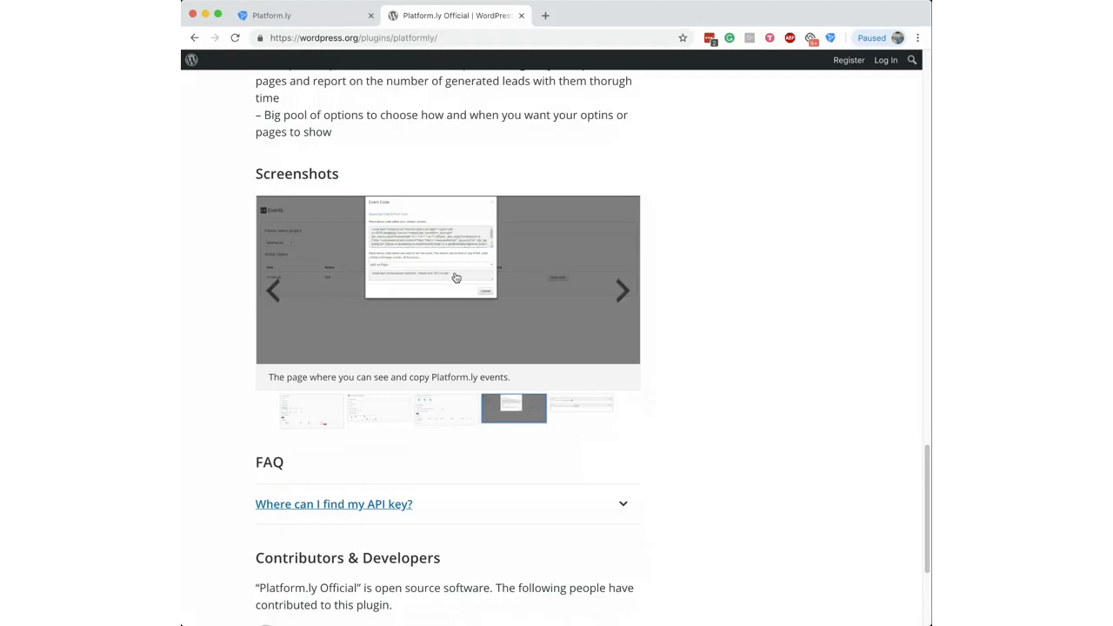
{"action": "left_click", "coordinate": [569, 402]}
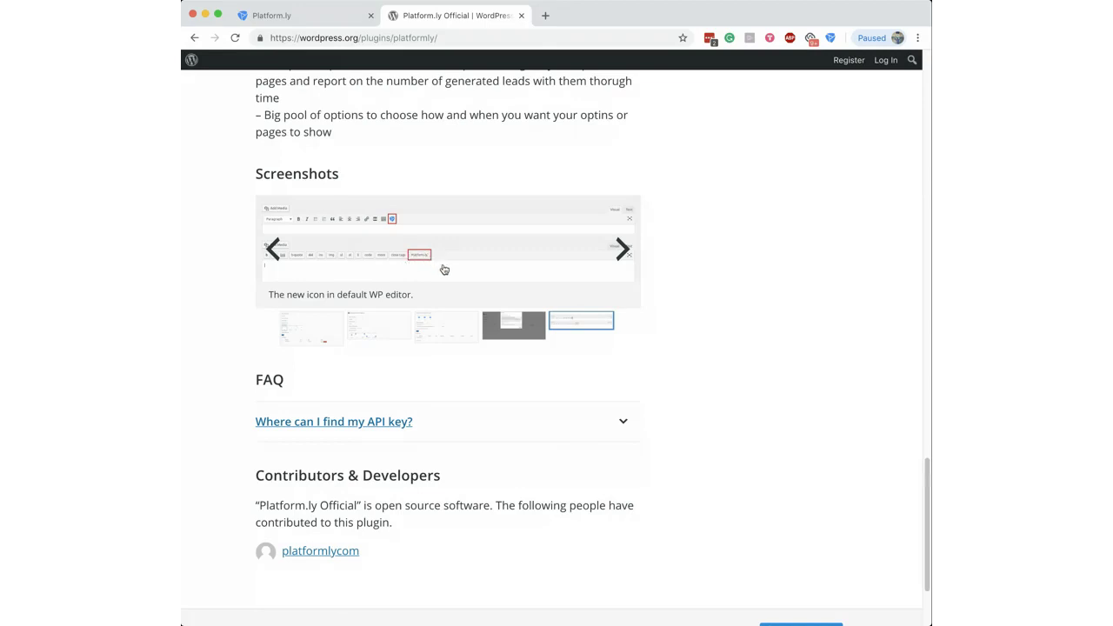
{"action": "scroll", "coordinate": [517, 293], "scroll_direction": "up", "scroll_amount": 4}
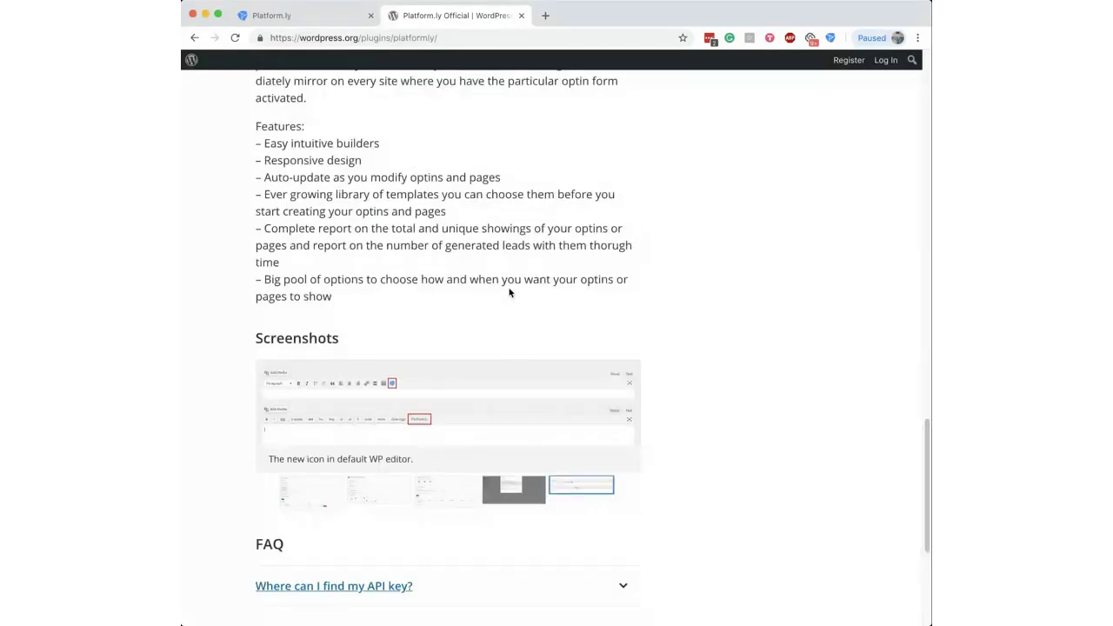
{"action": "scroll", "coordinate": [513, 294], "scroll_direction": "up", "scroll_amount": 15}
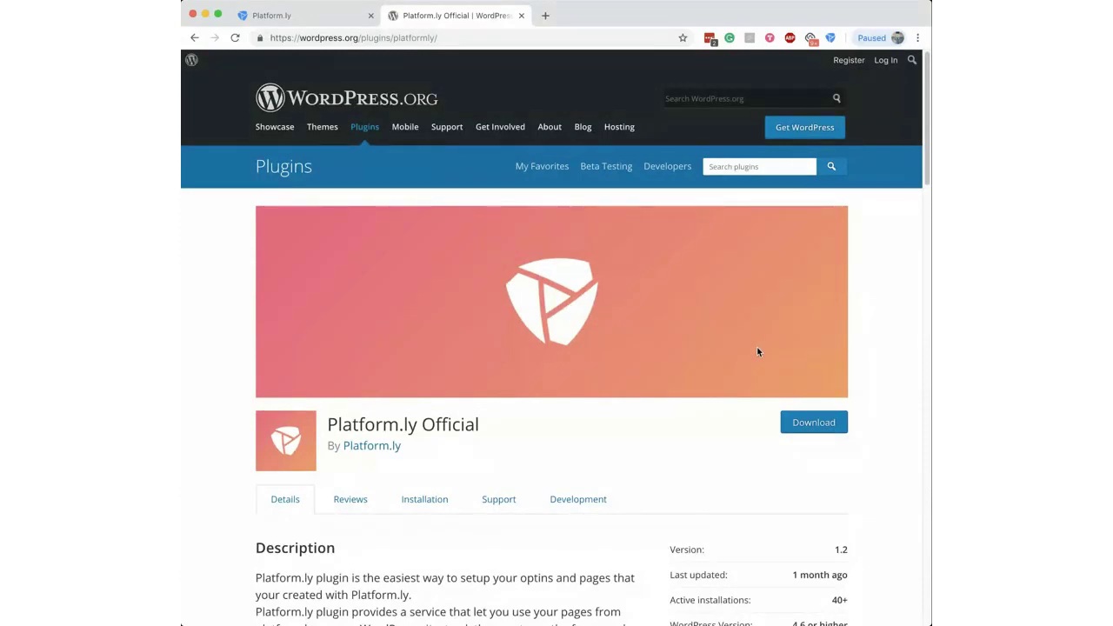
Step: Back in Platform.ly, open Setup from the account menu and switch the project to Project X
{"action": "left_click", "coordinate": [327, 24]}
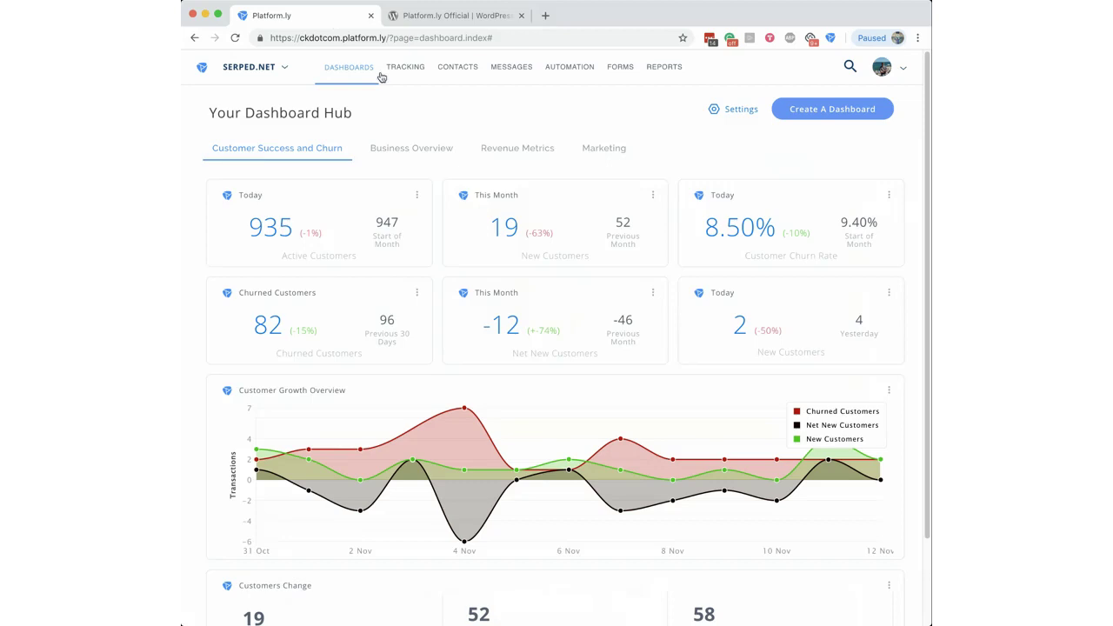
{"action": "left_click", "coordinate": [896, 67]}
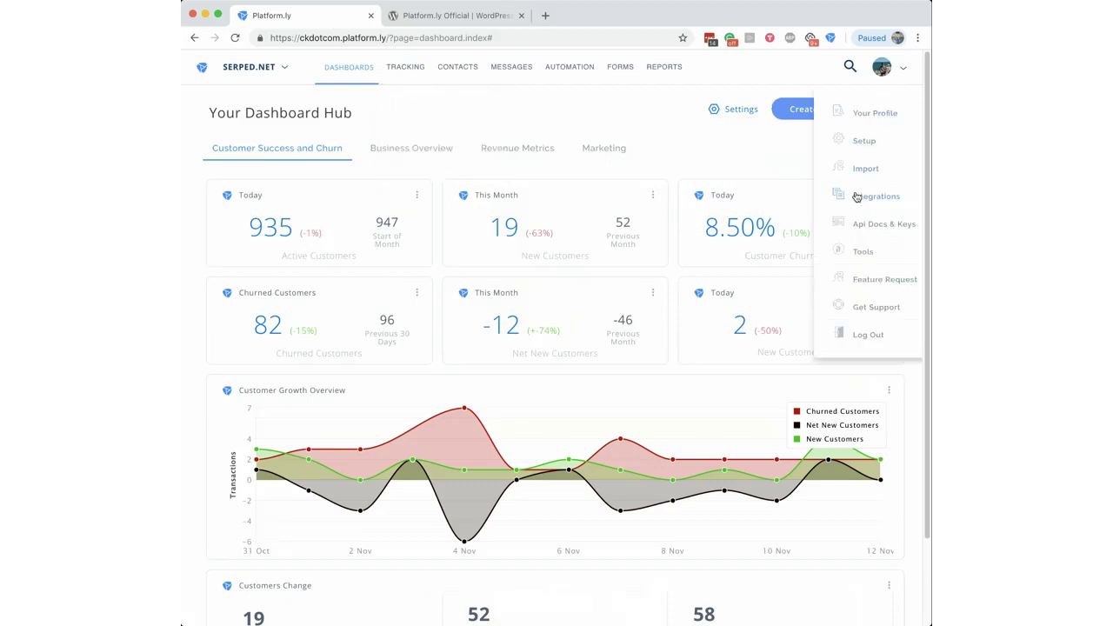
{"action": "left_click", "coordinate": [863, 143]}
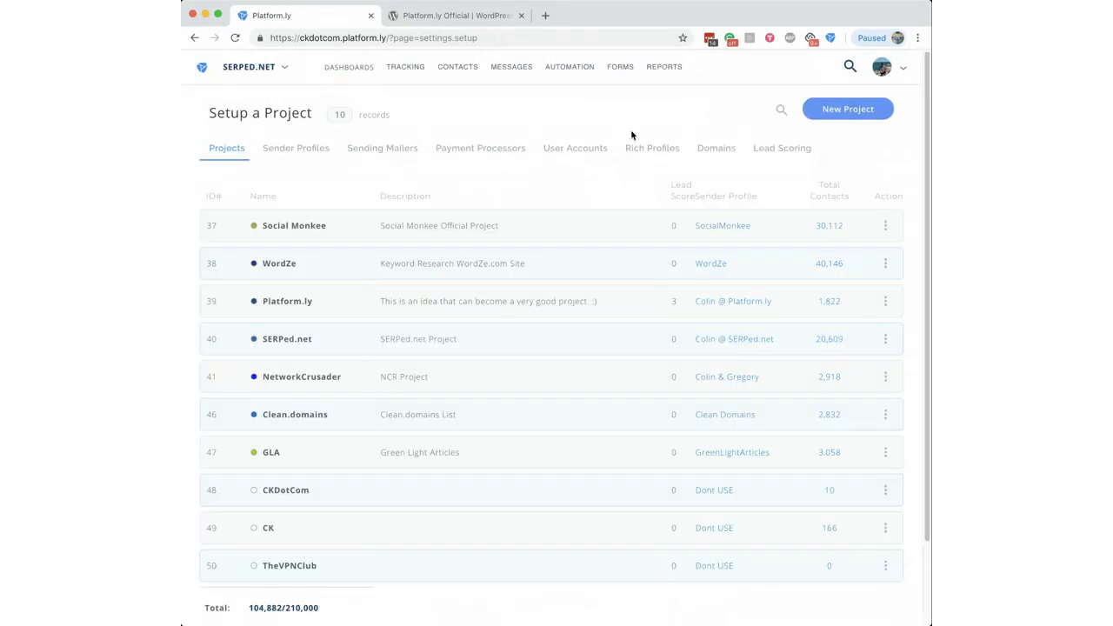
{"action": "mouse_move", "coordinate": [277, 84]}
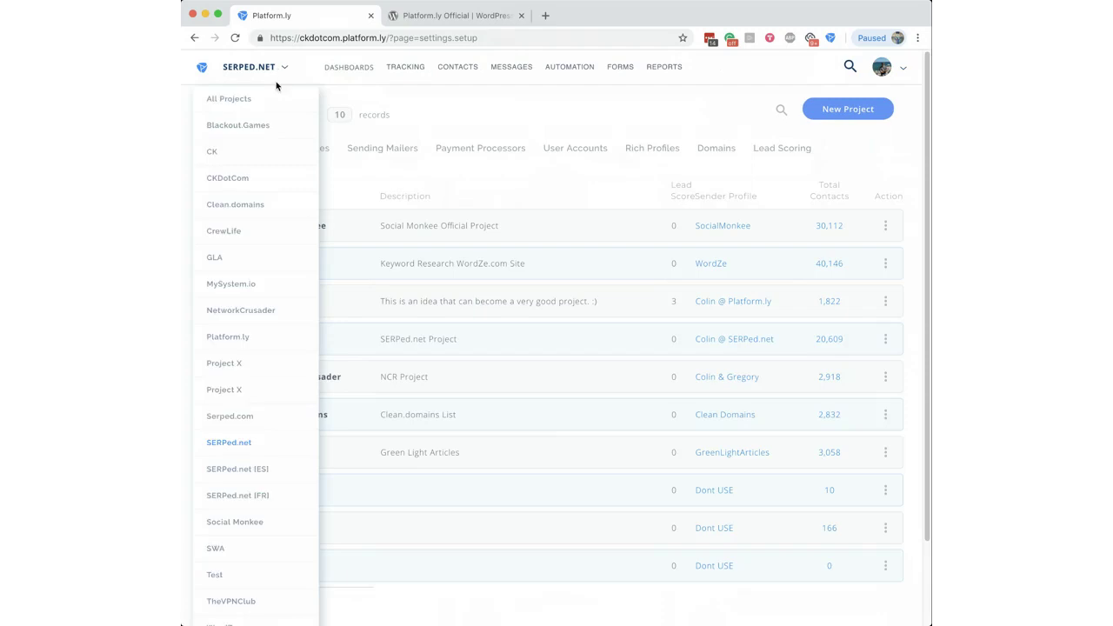
{"action": "left_click", "coordinate": [235, 361]}
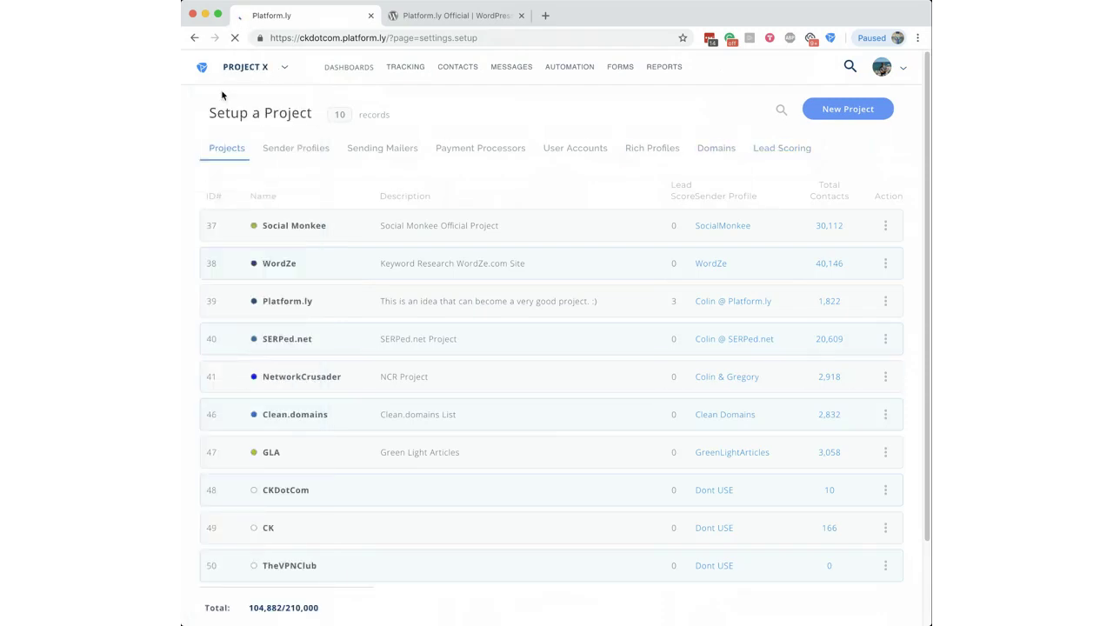
Step: Open Project X's Lead Scoring settings and start adding a new lead scoring setting
{"action": "left_click", "coordinate": [782, 157]}
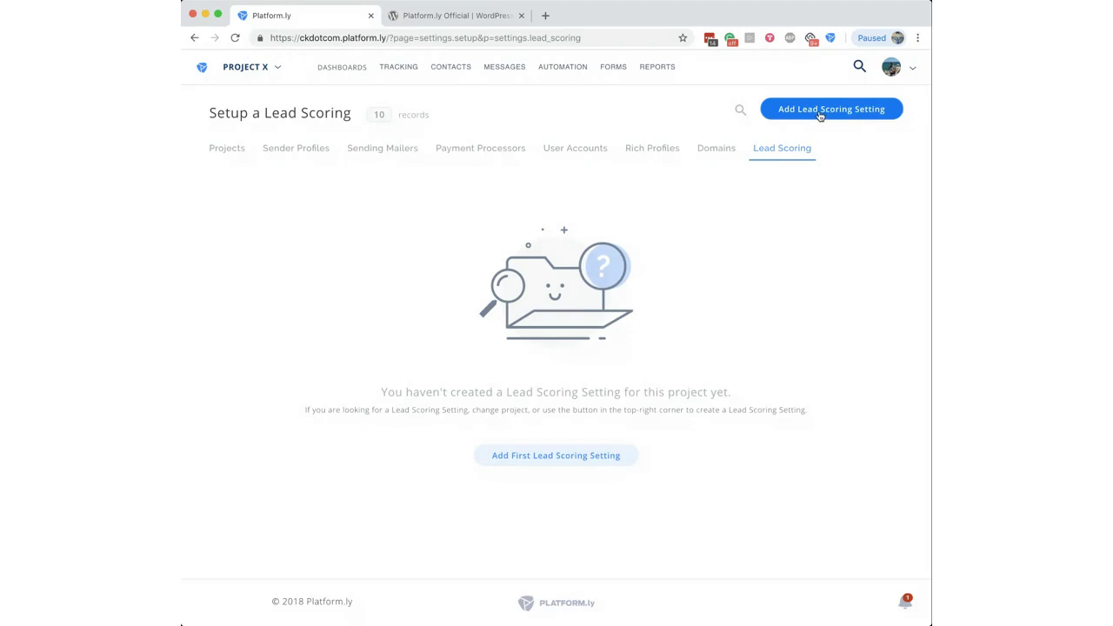
{"action": "left_click", "coordinate": [820, 117]}
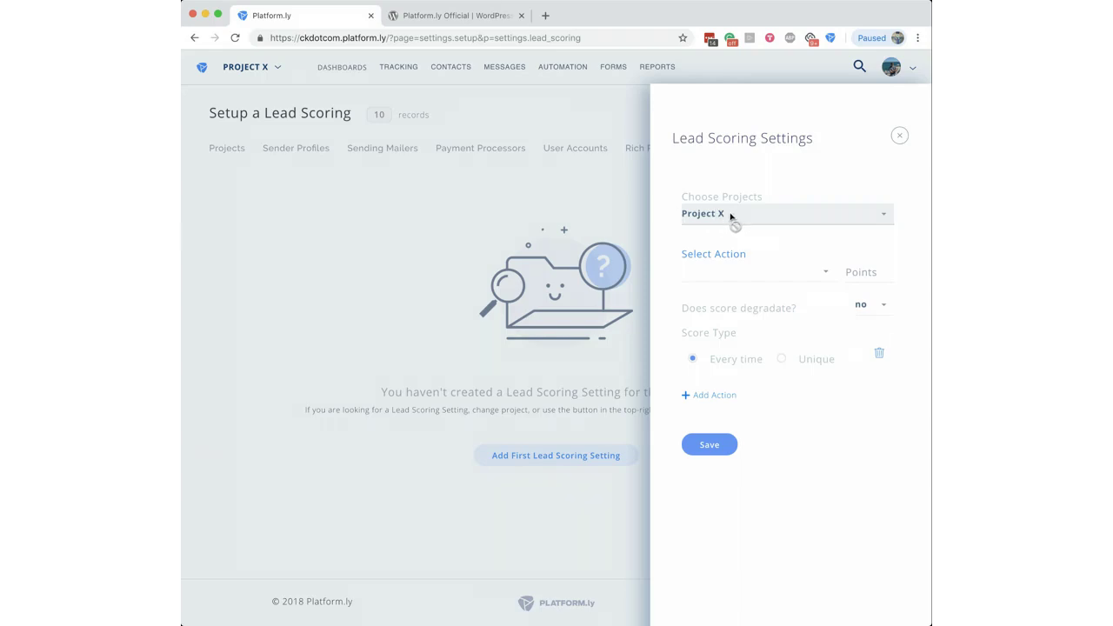
Step: Browse the Select Action list of scoreable contact actions, closing it without choosing one
{"action": "left_click", "coordinate": [764, 280]}
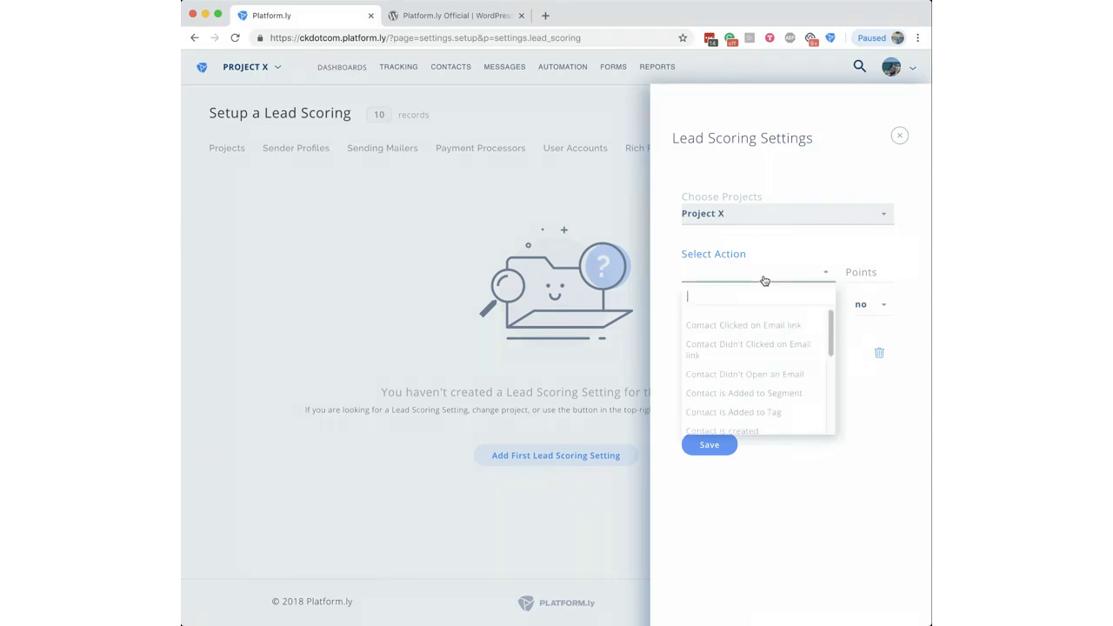
{"action": "left_click_drag", "start_coordinate": [831, 326], "coordinate": [831, 399]}
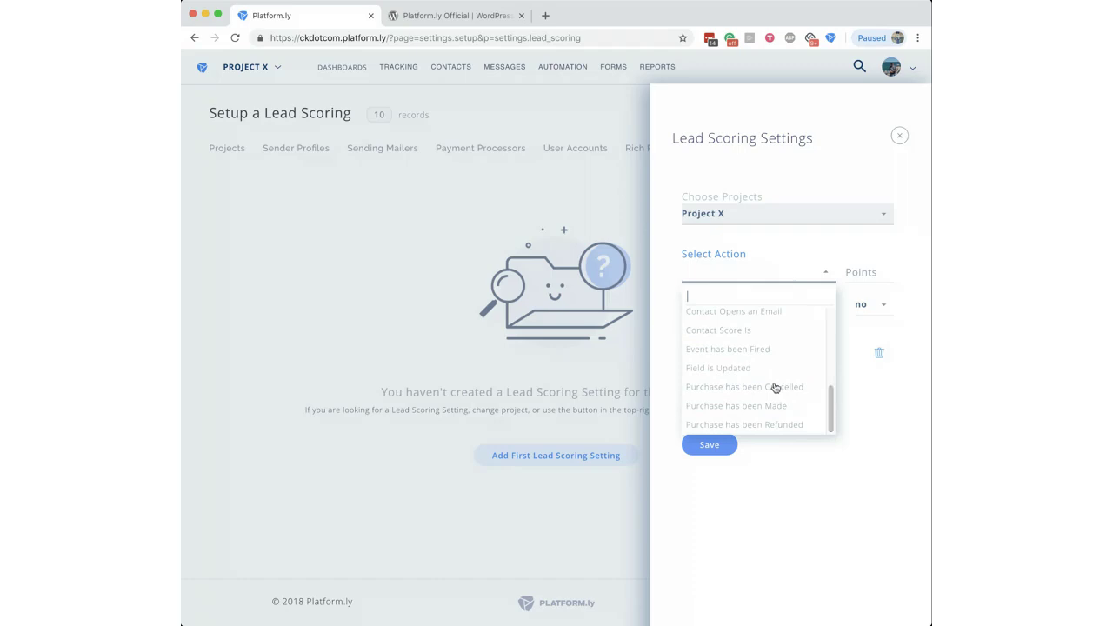
{"action": "scroll", "coordinate": [831, 401], "scroll_direction": "up", "scroll_amount": 2}
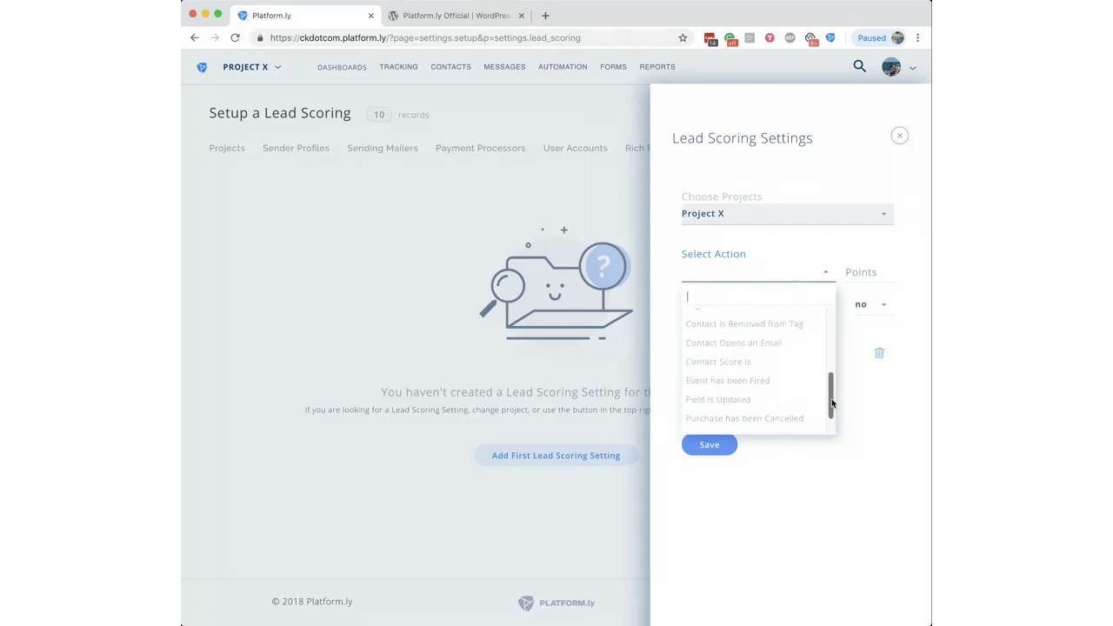
{"action": "scroll", "coordinate": [832, 398], "scroll_direction": "up", "scroll_amount": 1}
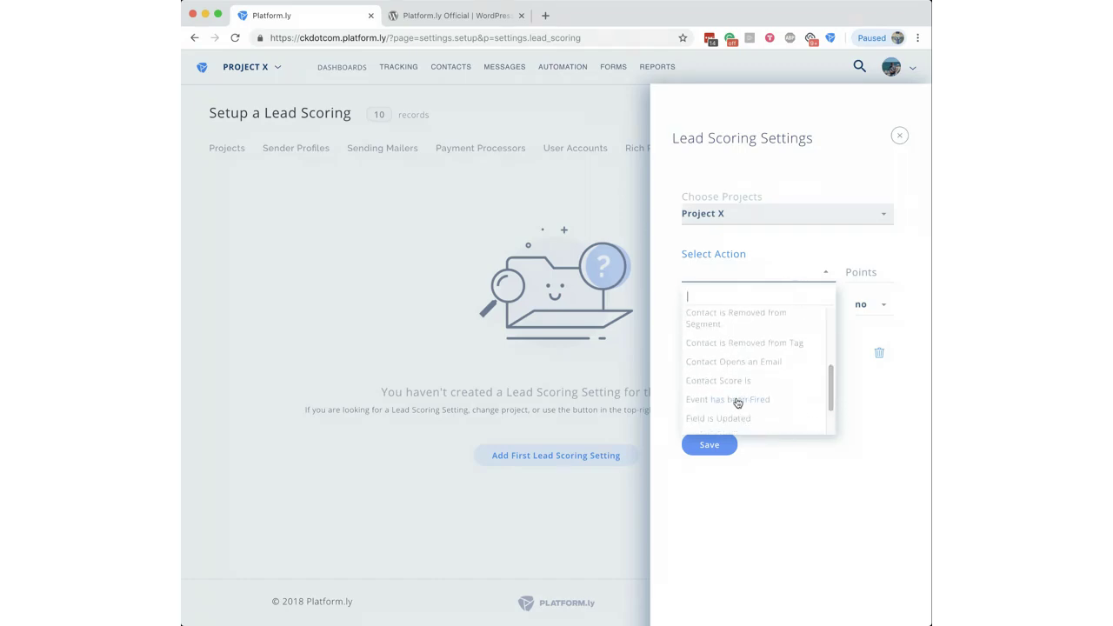
{"action": "scroll", "coordinate": [831, 393], "scroll_direction": "up", "scroll_amount": 1}
{"action": "scroll", "coordinate": [831, 393], "scroll_direction": "up", "scroll_amount": 2}
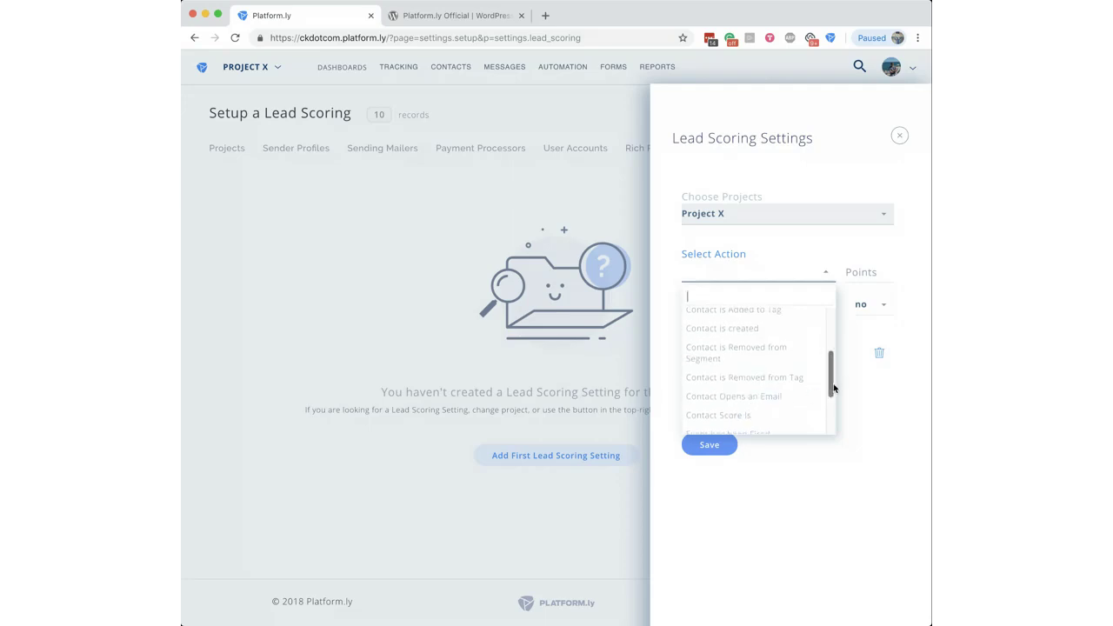
{"action": "scroll", "coordinate": [831, 374], "scroll_direction": "up", "scroll_amount": 4}
{"action": "left_click", "coordinate": [888, 405]}
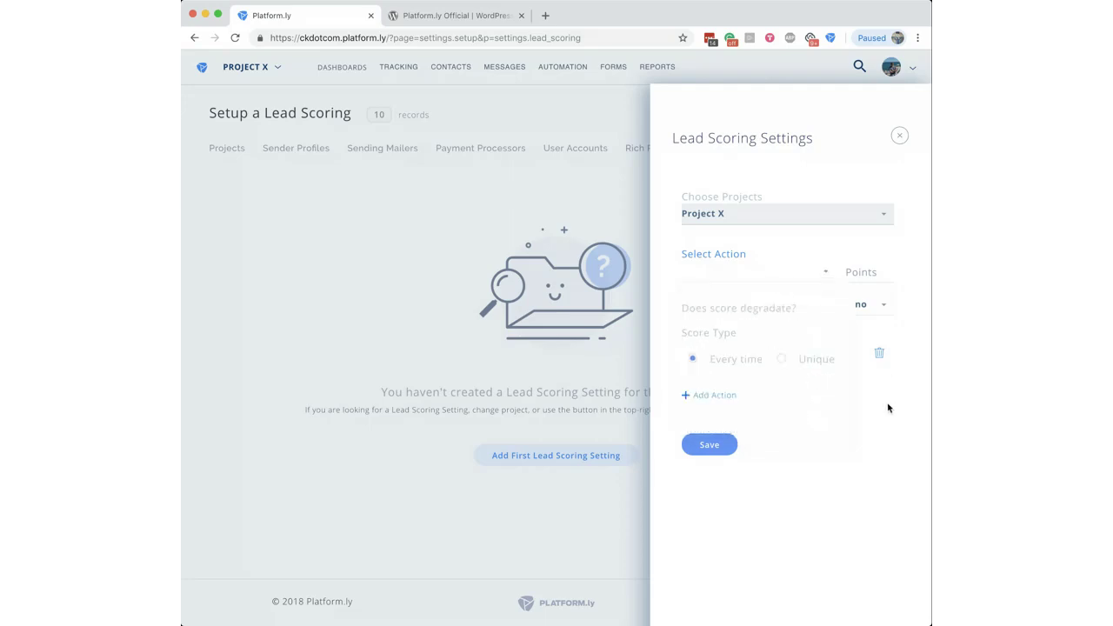
Step: Set the new lead scoring rule's Points to 1
{"action": "left_click", "coordinate": [867, 276]}
{"action": "type", "text": "1"}
{"action": "left_click", "coordinate": [874, 429]}
Step: Try a 1% daily score degradation, then set 'Does score degradate?' back to no
{"action": "left_click", "coordinate": [880, 309]}
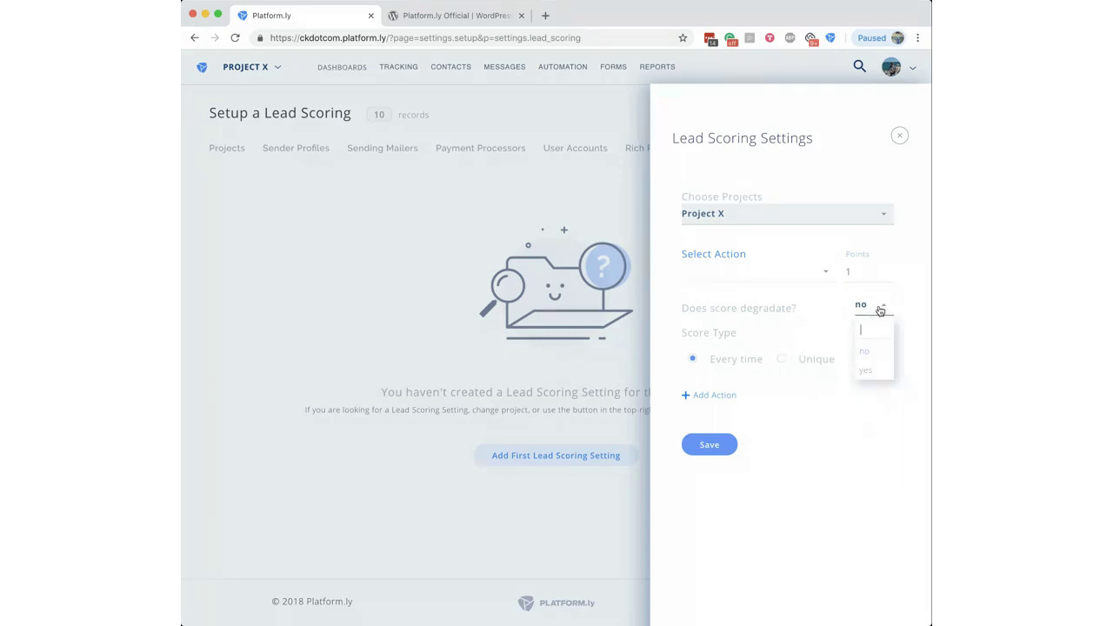
{"action": "left_click", "coordinate": [865, 371]}
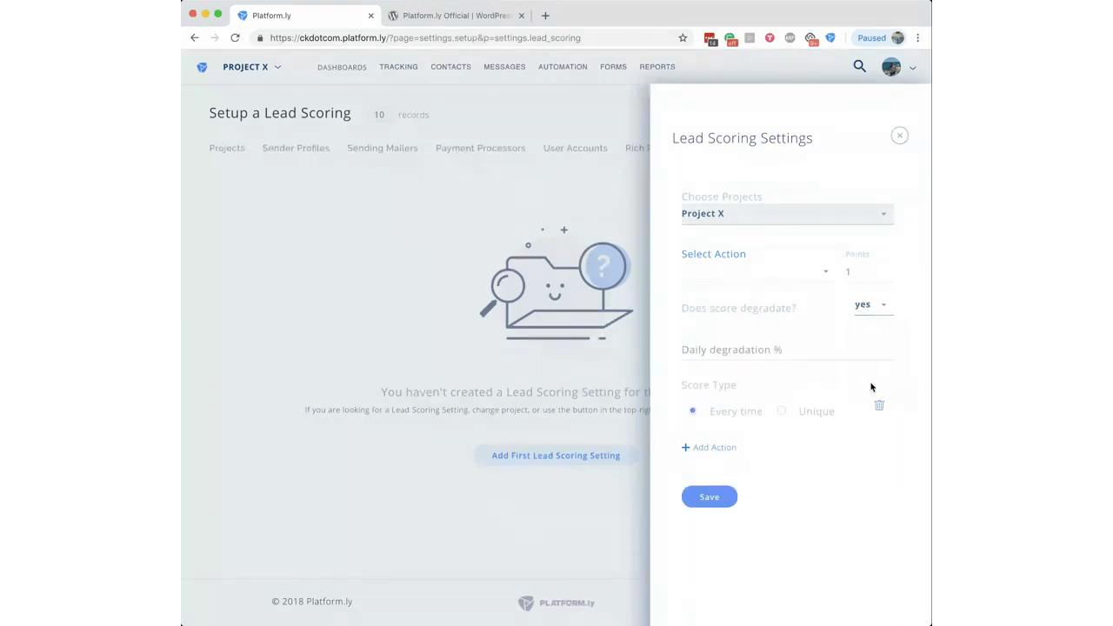
{"action": "left_click", "coordinate": [687, 347]}
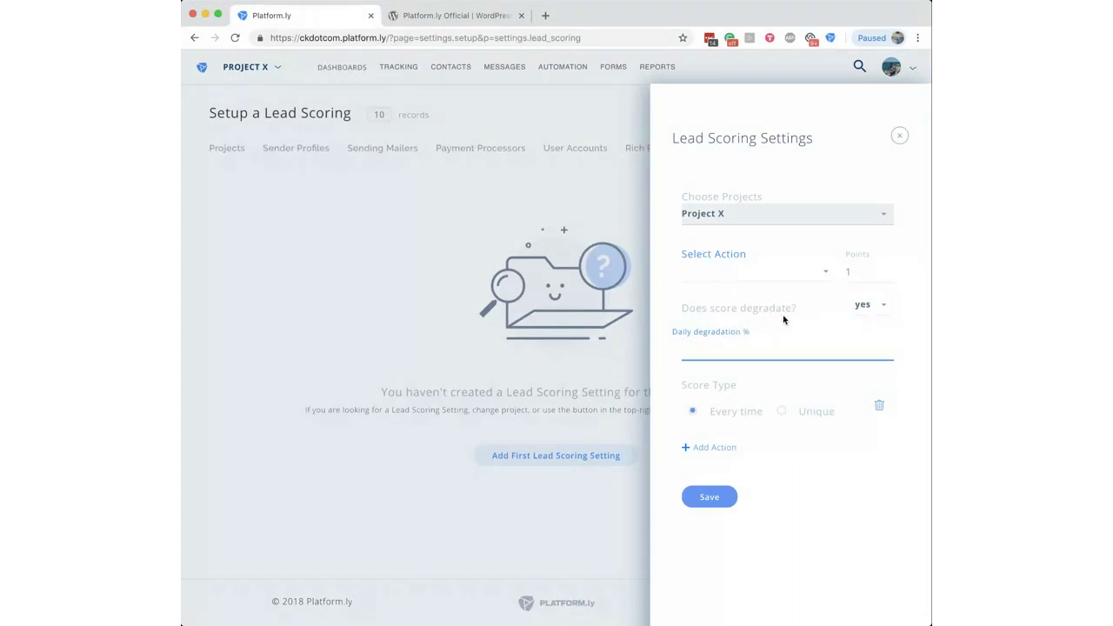
{"action": "type", "text": "1"}
{"action": "left_click", "coordinate": [670, 350]}
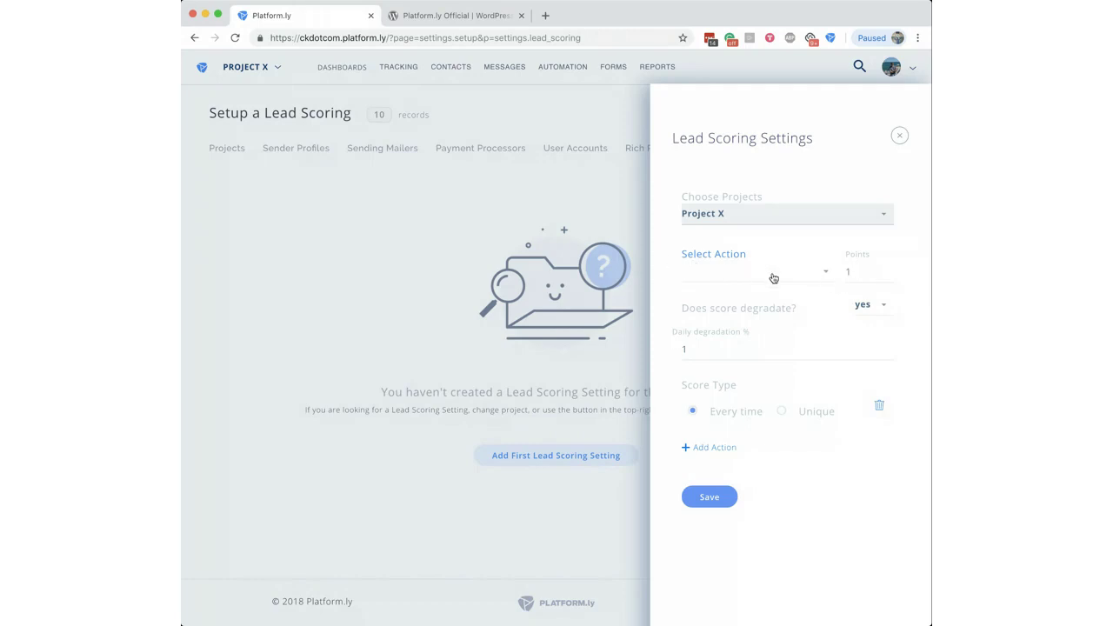
{"action": "left_click", "coordinate": [864, 304]}
{"action": "left_click", "coordinate": [867, 357]}
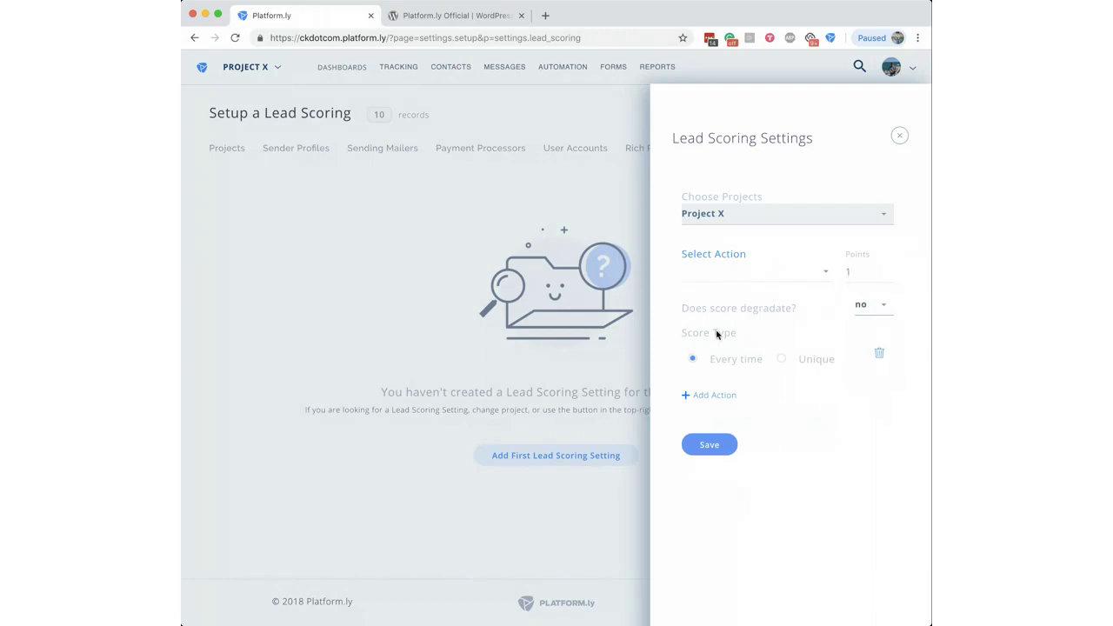
Step: Choose the Unique score type, then add a second scoring action and delete it
{"action": "left_click", "coordinate": [781, 361]}
{"action": "left_click", "coordinate": [806, 365]}
{"action": "left_click", "coordinate": [712, 397]}
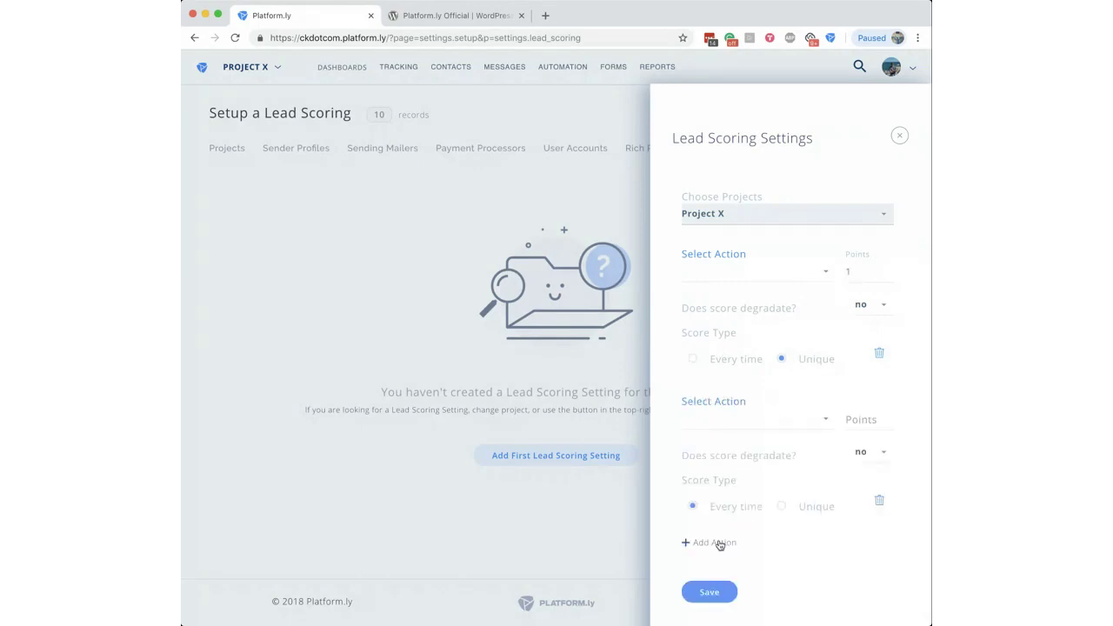
{"action": "left_click", "coordinate": [879, 502]}
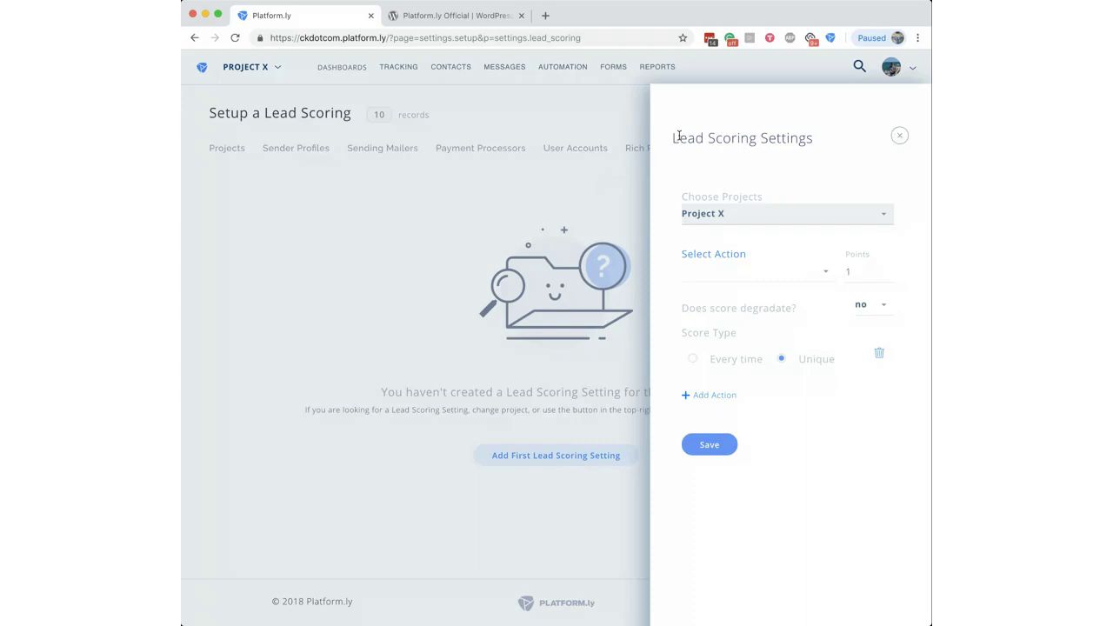
{"action": "left_click_drag", "start_coordinate": [680, 137], "coordinate": [796, 136]}
Step: Close the unsaved Lead Scoring Settings panel, returning to the empty Lead Scoring page
{"action": "left_click", "coordinate": [795, 137]}
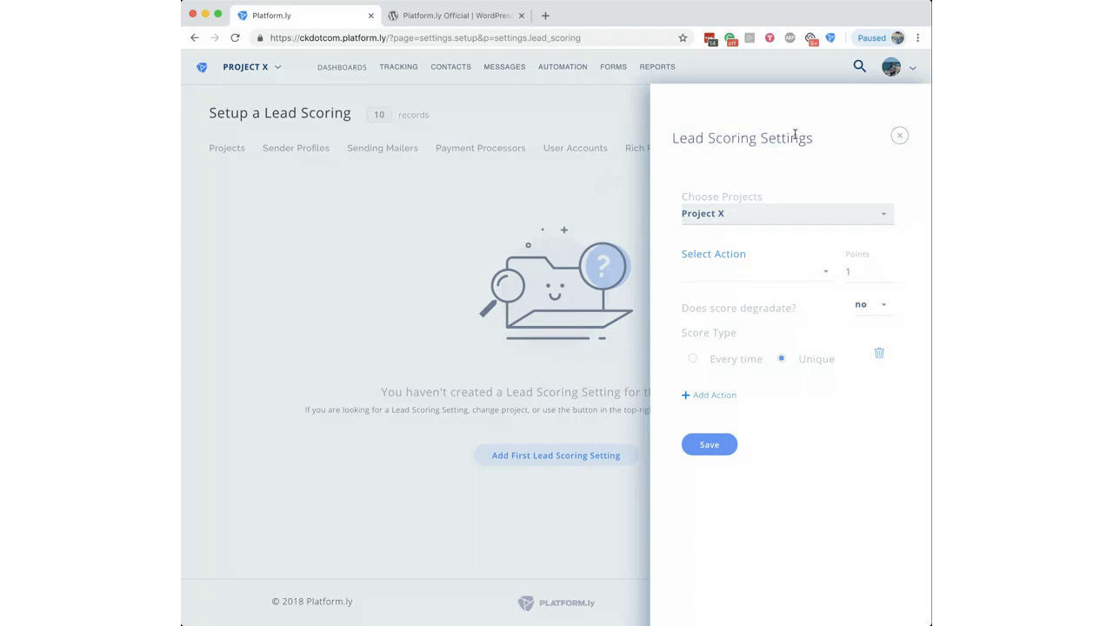
{"action": "left_click", "coordinate": [898, 139]}
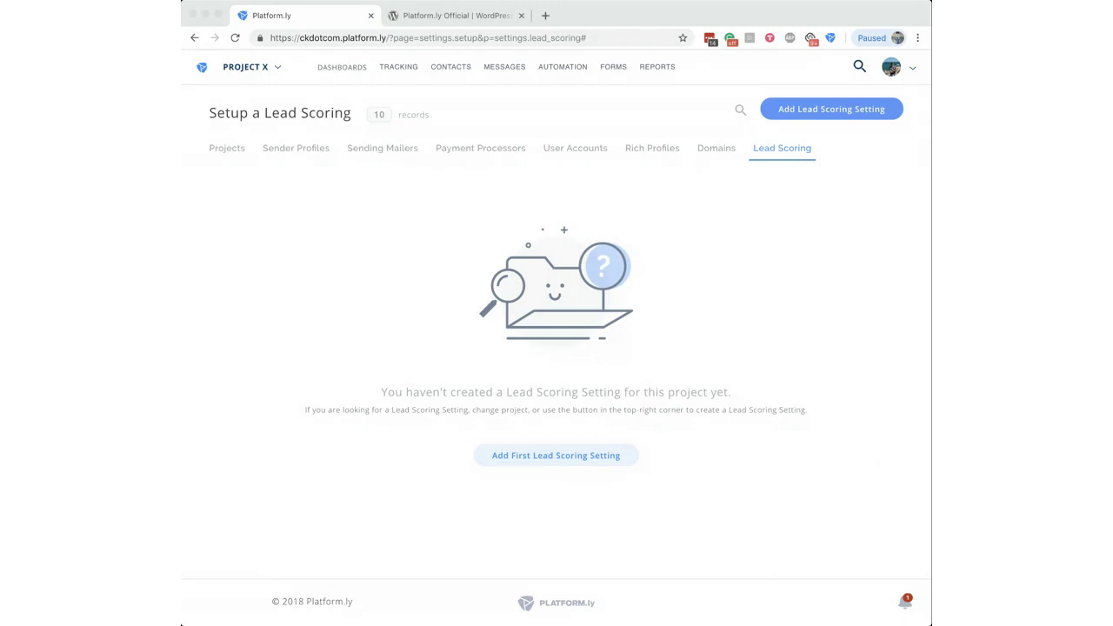
{"action": "left_click", "coordinate": [708, 527]}
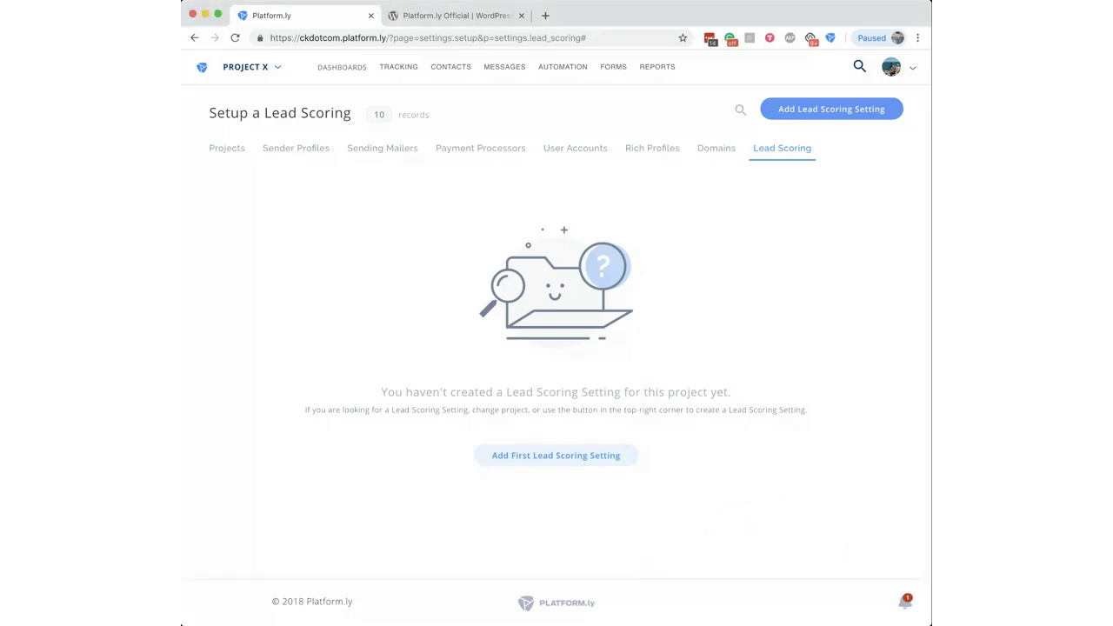
{"action": "left_click", "coordinate": [237, 428]}
{"action": "left_click", "coordinate": [180, 622]}
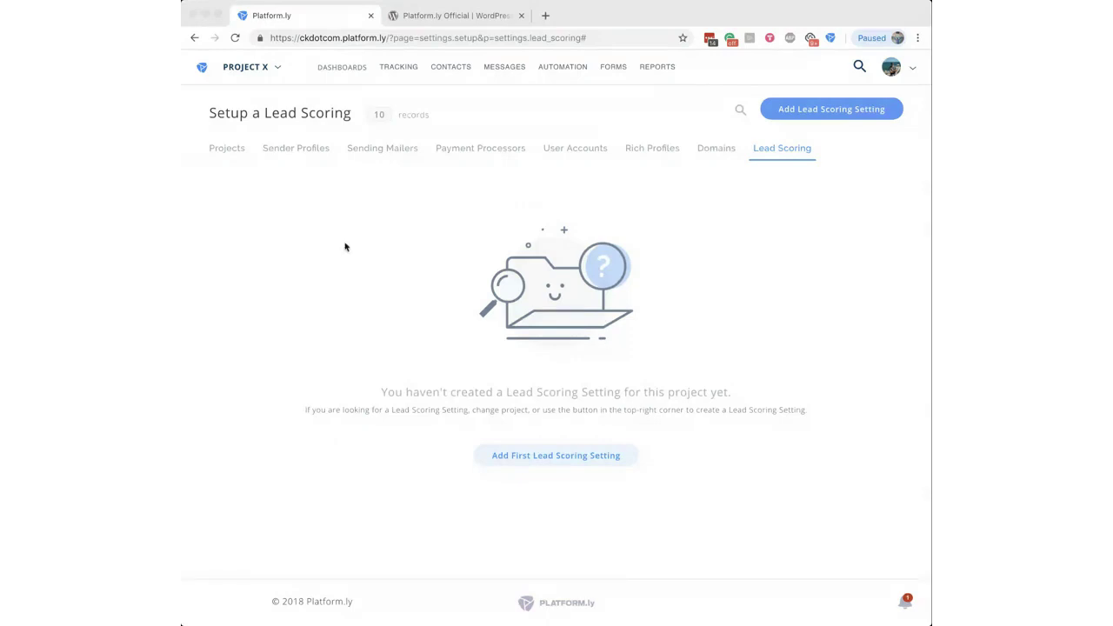
{"action": "left_click", "coordinate": [388, 240]}
Step: List Project X's 8 contacts via View Contacts and open the Filter Contacts panel
{"action": "mouse_move", "coordinate": [455, 75]}
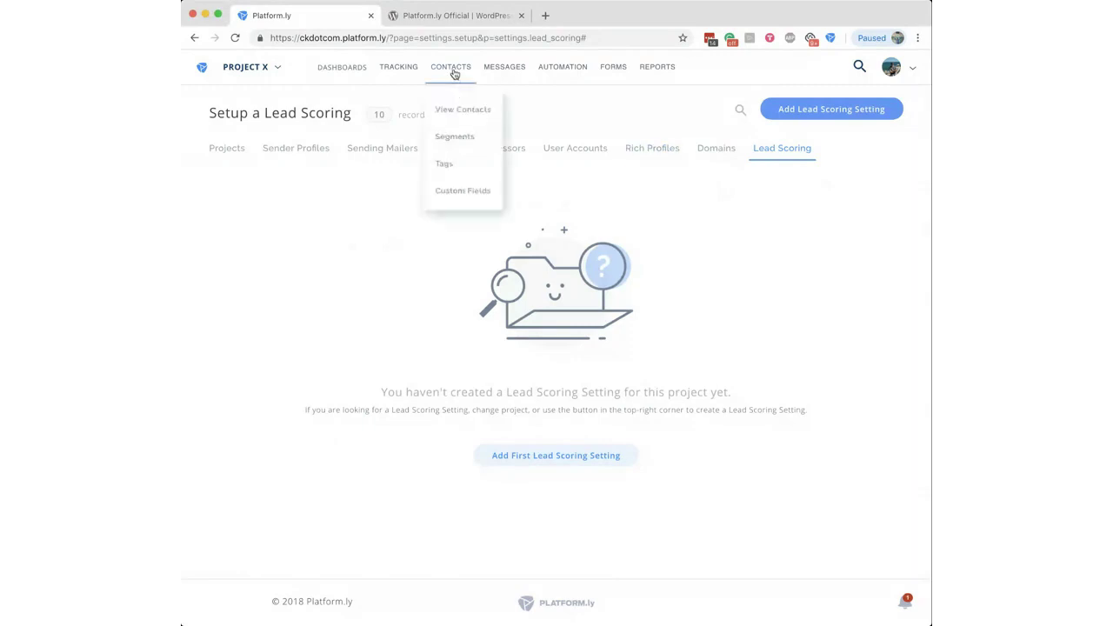
{"action": "left_click", "coordinate": [458, 110]}
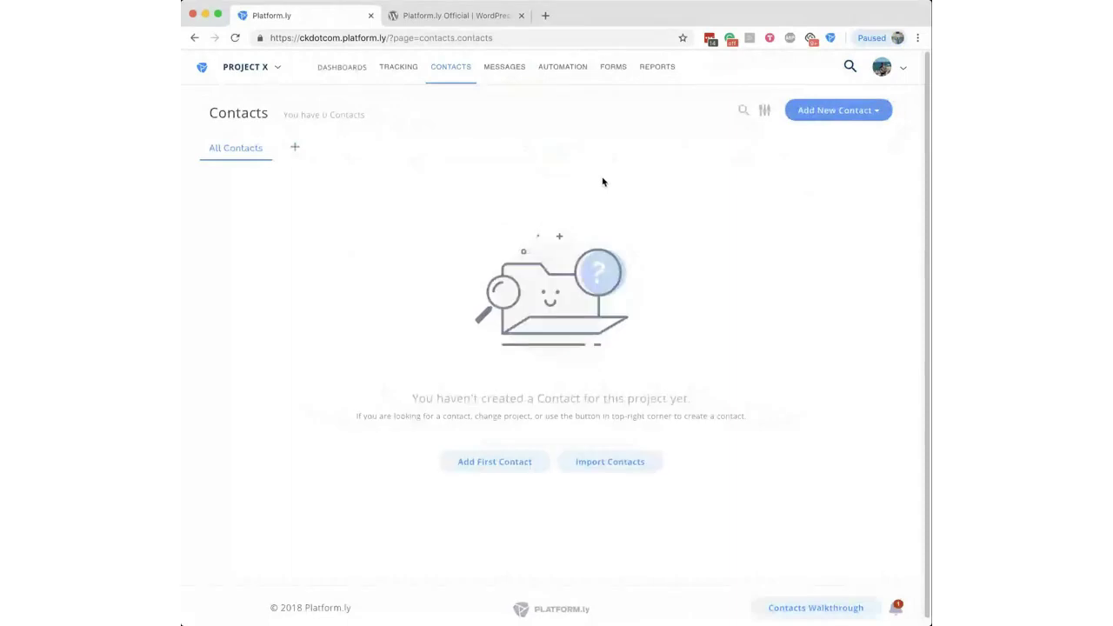
{"action": "left_click", "coordinate": [270, 72]}
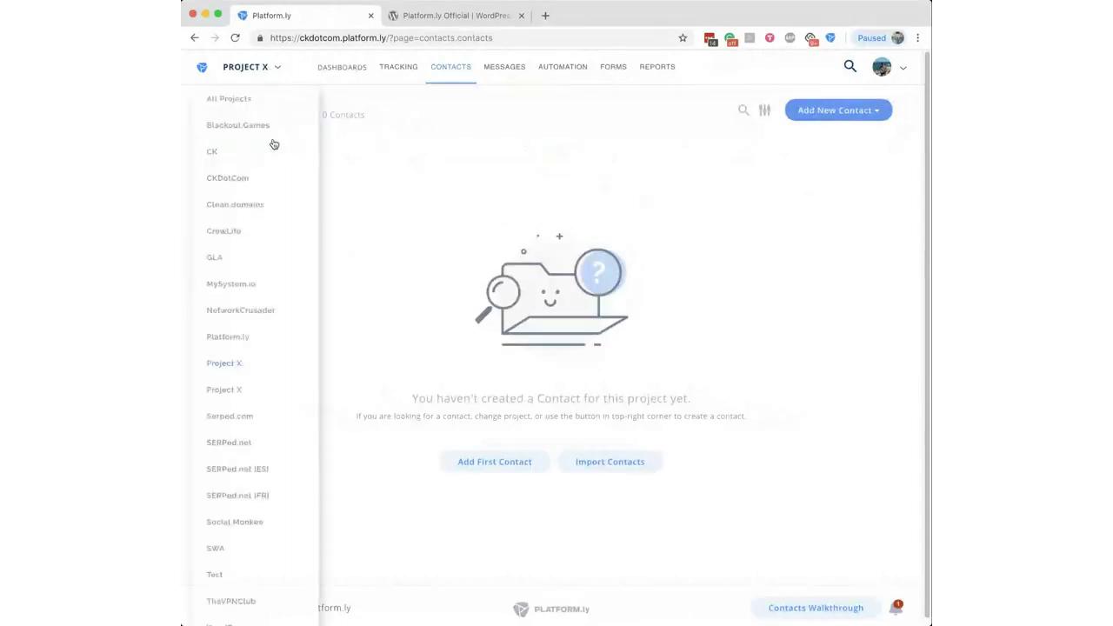
{"action": "left_click", "coordinate": [236, 395]}
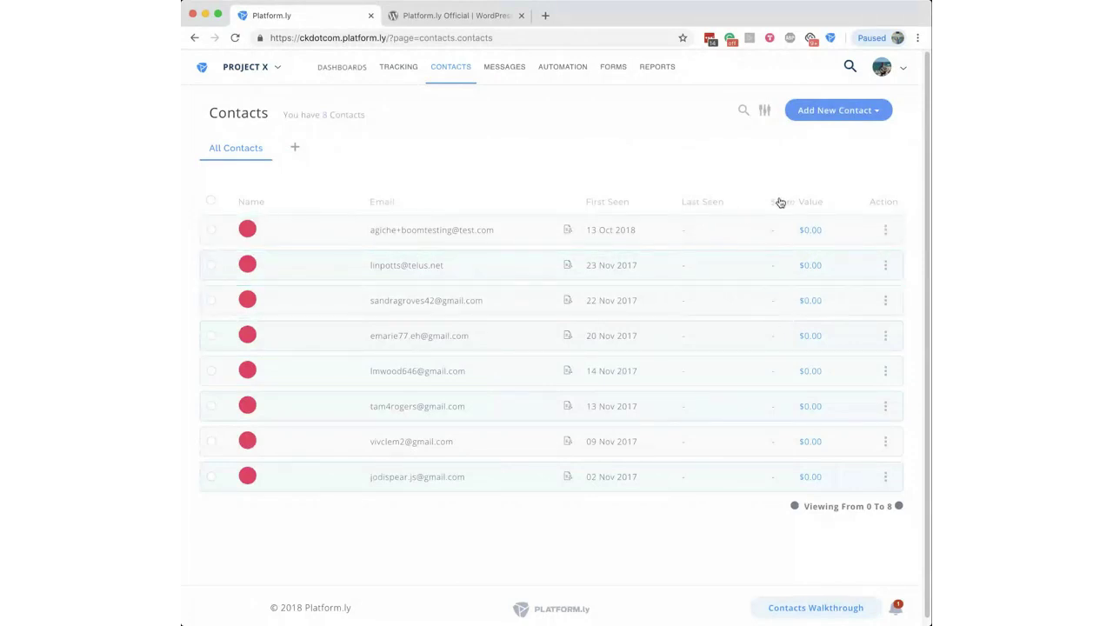
{"action": "left_click", "coordinate": [765, 111]}
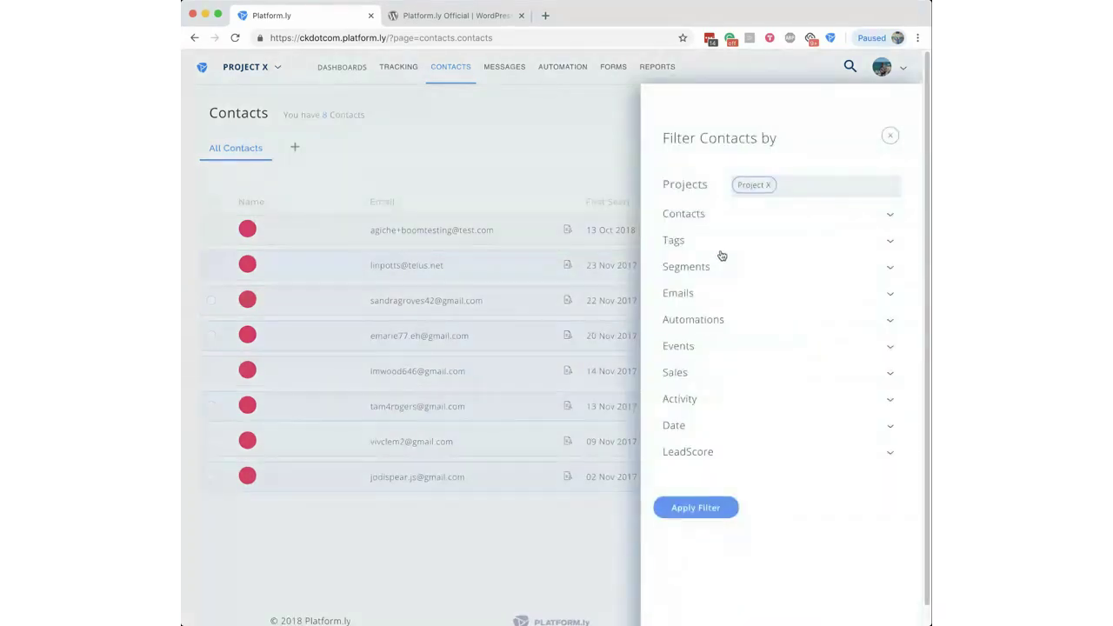
Step: Inspect the LeadScore min/max filter fields, then close the filter panel without applying it
{"action": "left_click", "coordinate": [685, 454]}
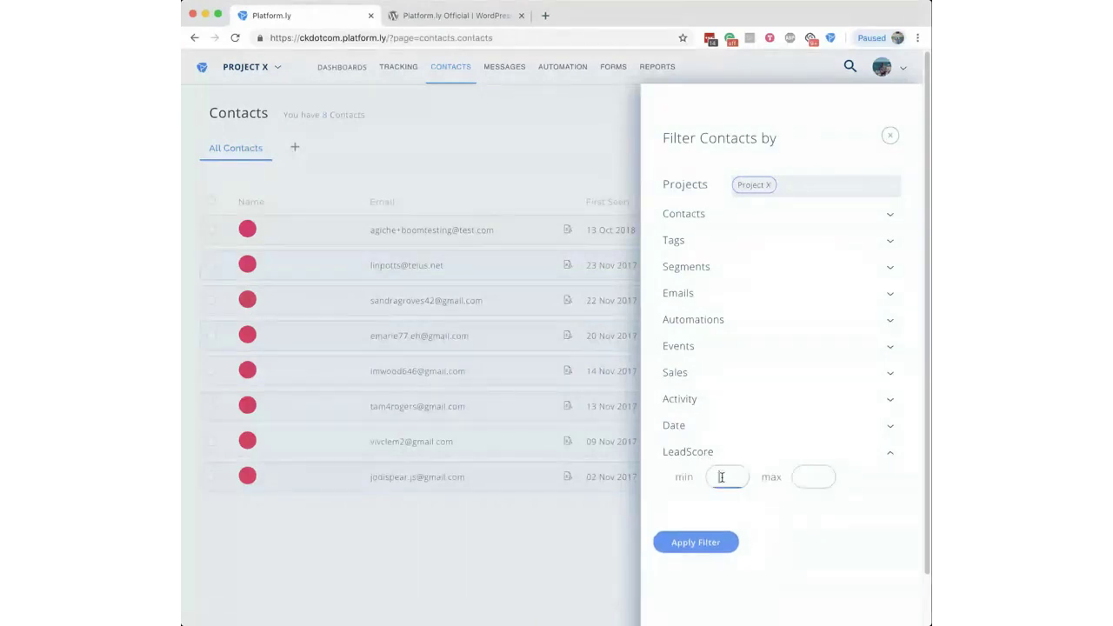
{"action": "left_click", "coordinate": [816, 477]}
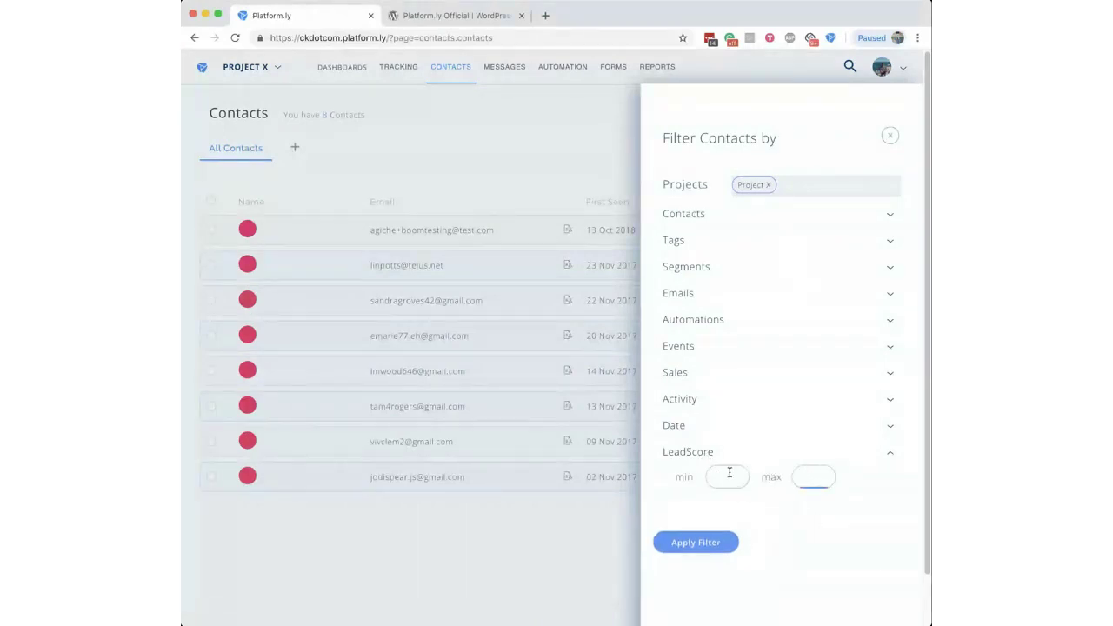
{"action": "left_click", "coordinate": [678, 454]}
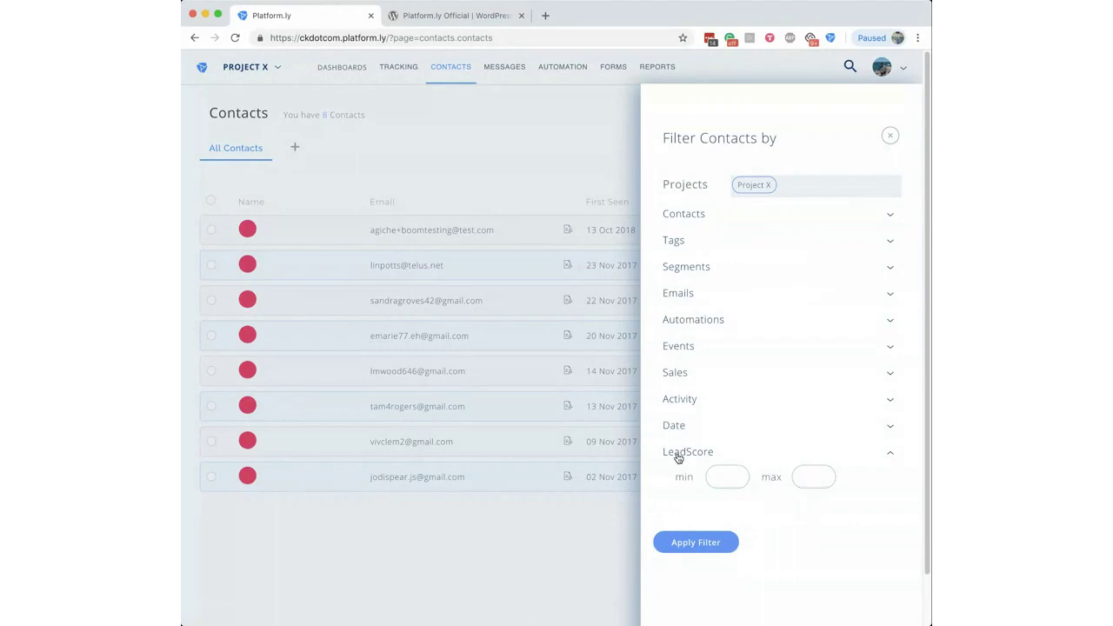
{"action": "left_click", "coordinate": [890, 136]}
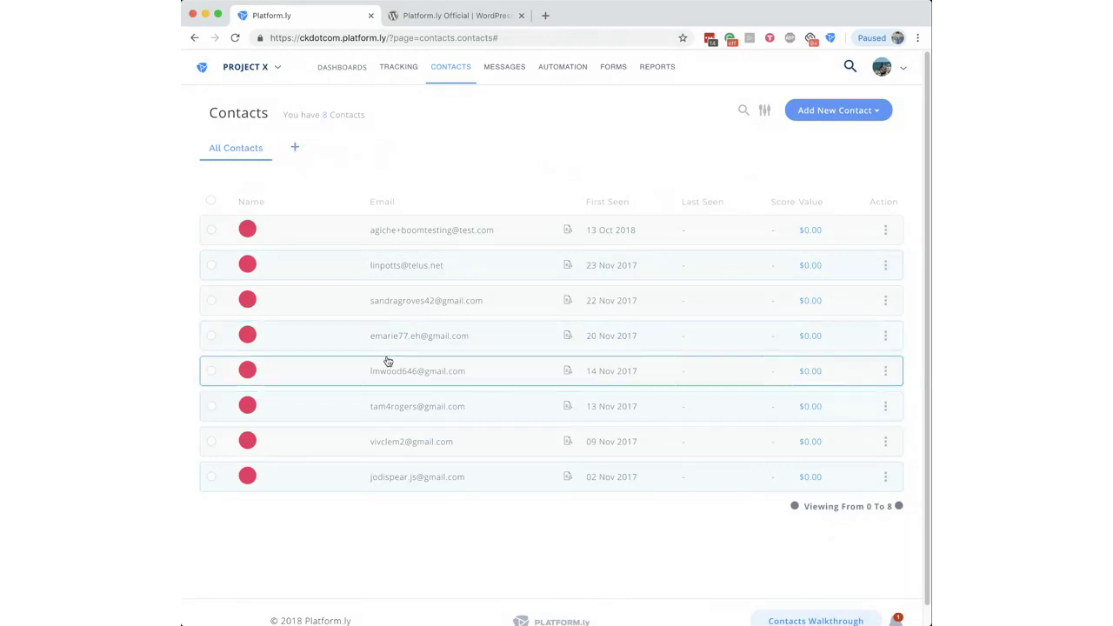
{"action": "left_click", "coordinate": [210, 202]}
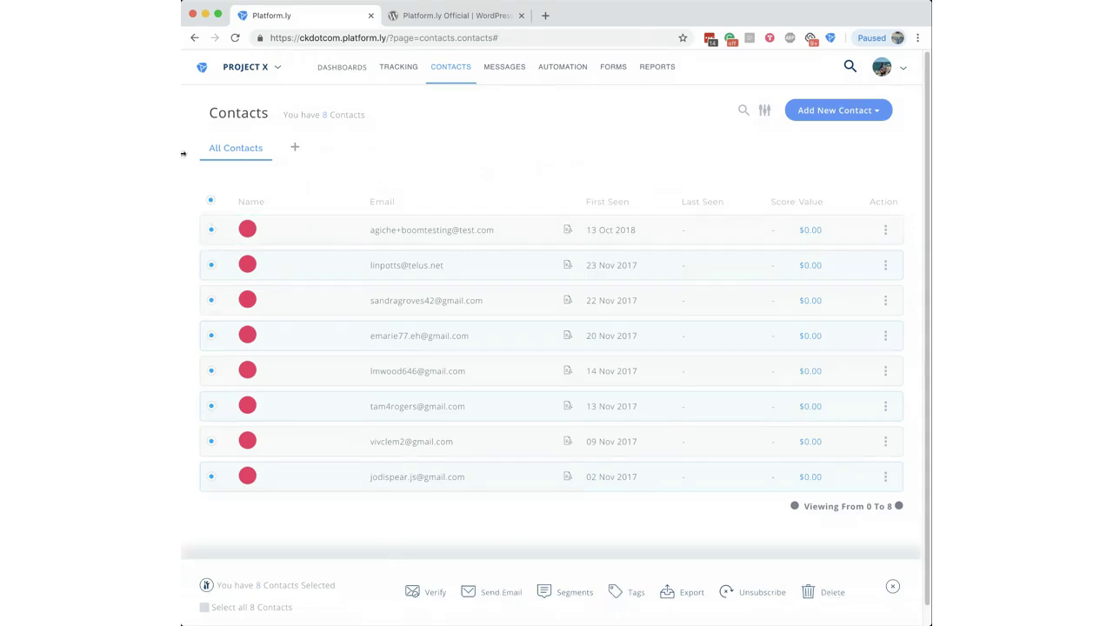
{"action": "left_click", "coordinate": [211, 201]}
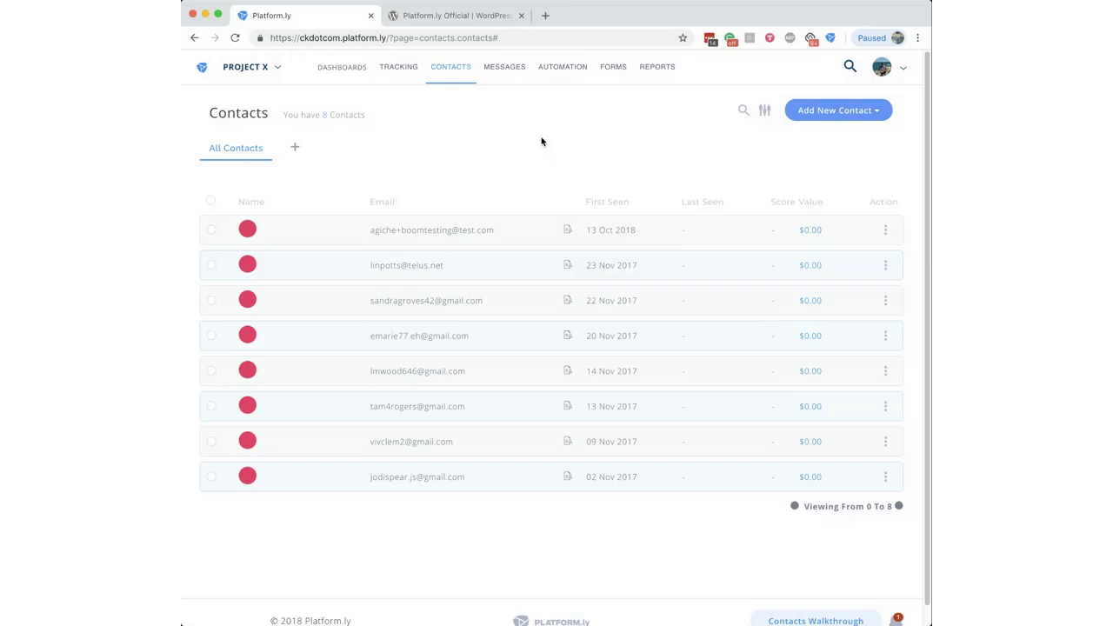
Step: Open Import Contacts and go through the provider and contact consent questions
{"action": "left_click", "coordinate": [894, 70]}
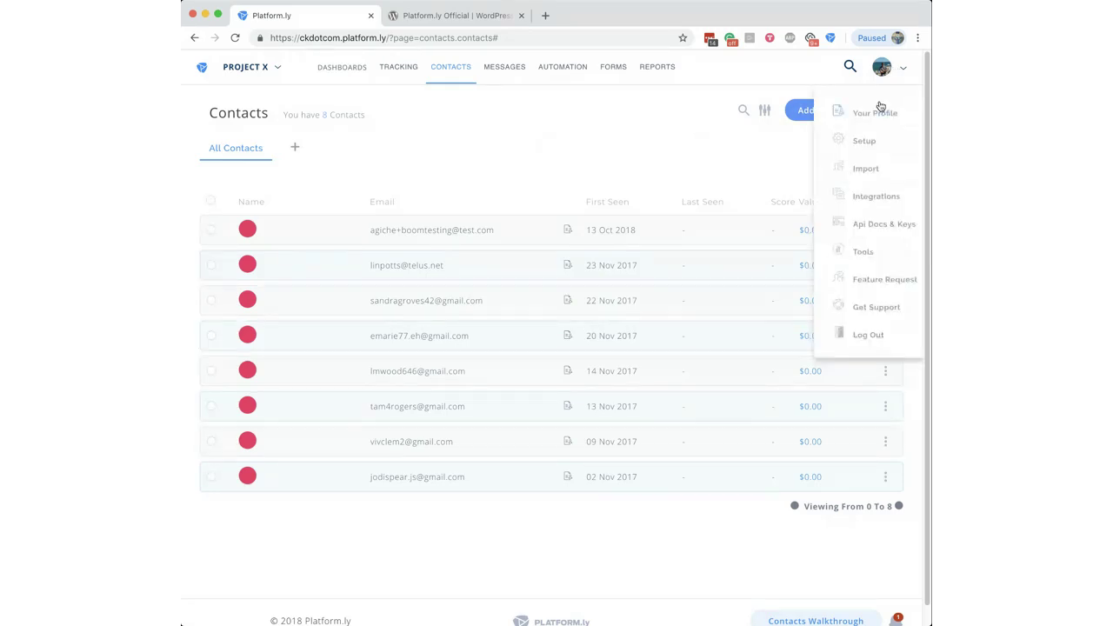
{"action": "left_click", "coordinate": [865, 174]}
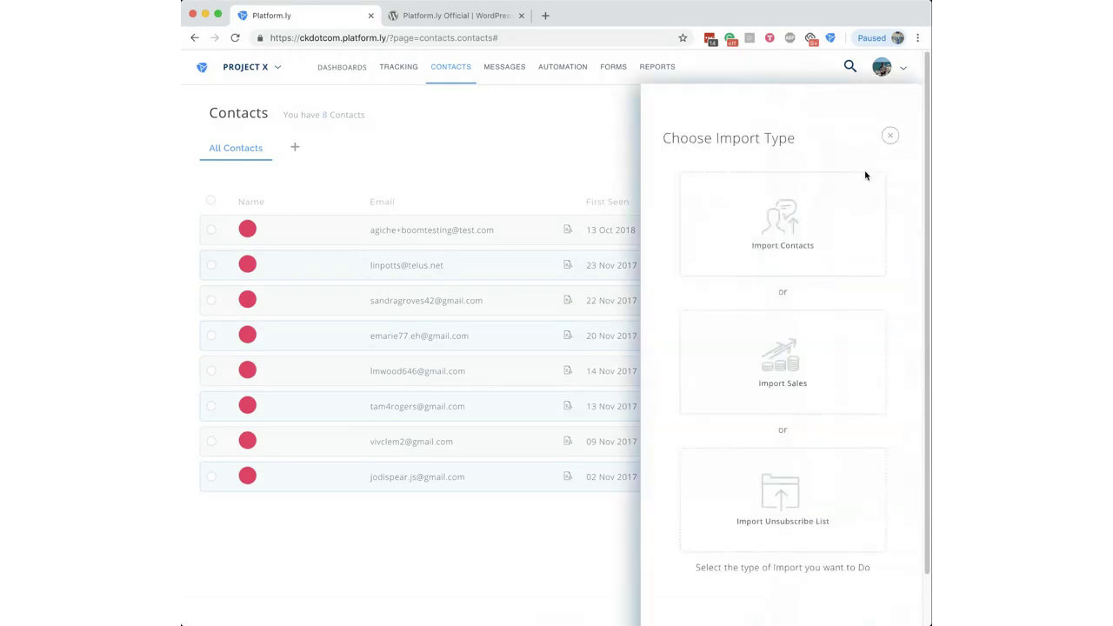
{"action": "left_click", "coordinate": [790, 224]}
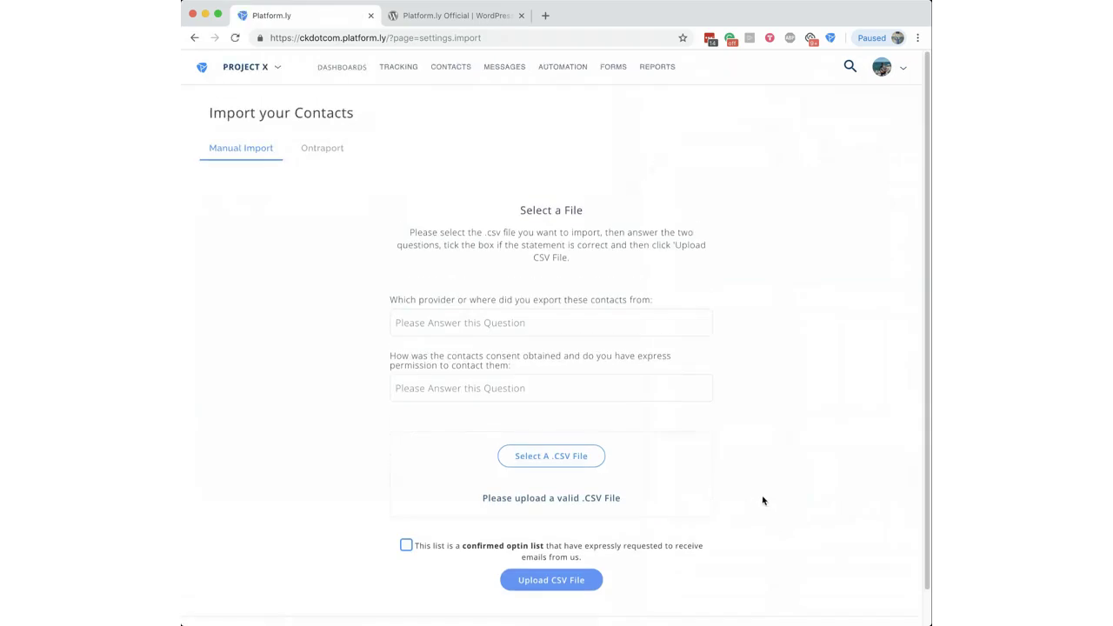
{"action": "left_click", "coordinate": [472, 325]}
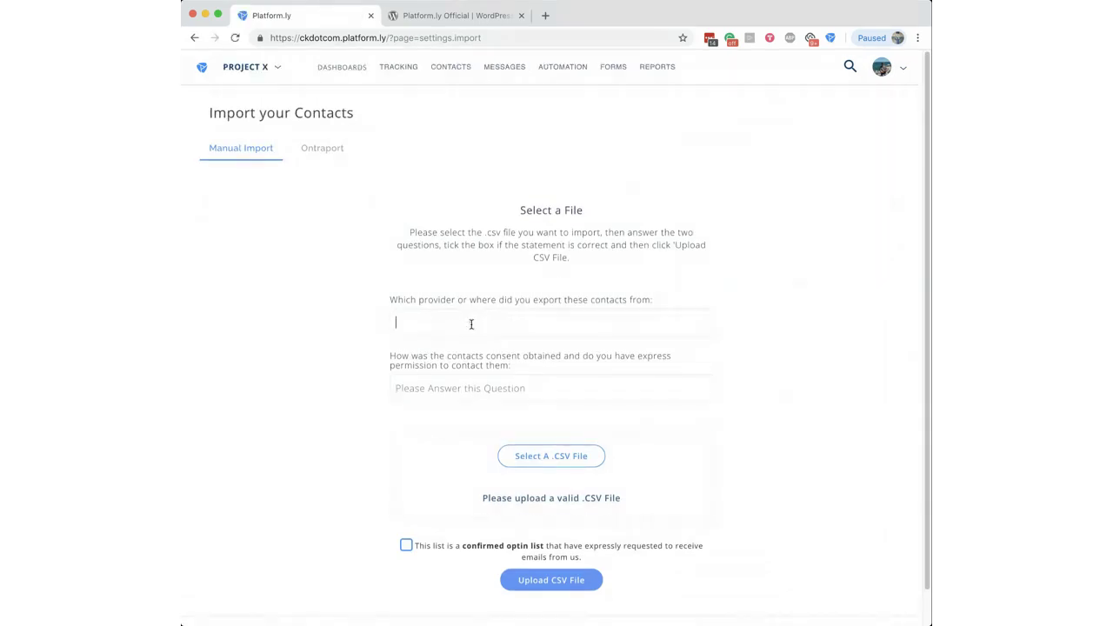
{"action": "left_click", "coordinate": [480, 392]}
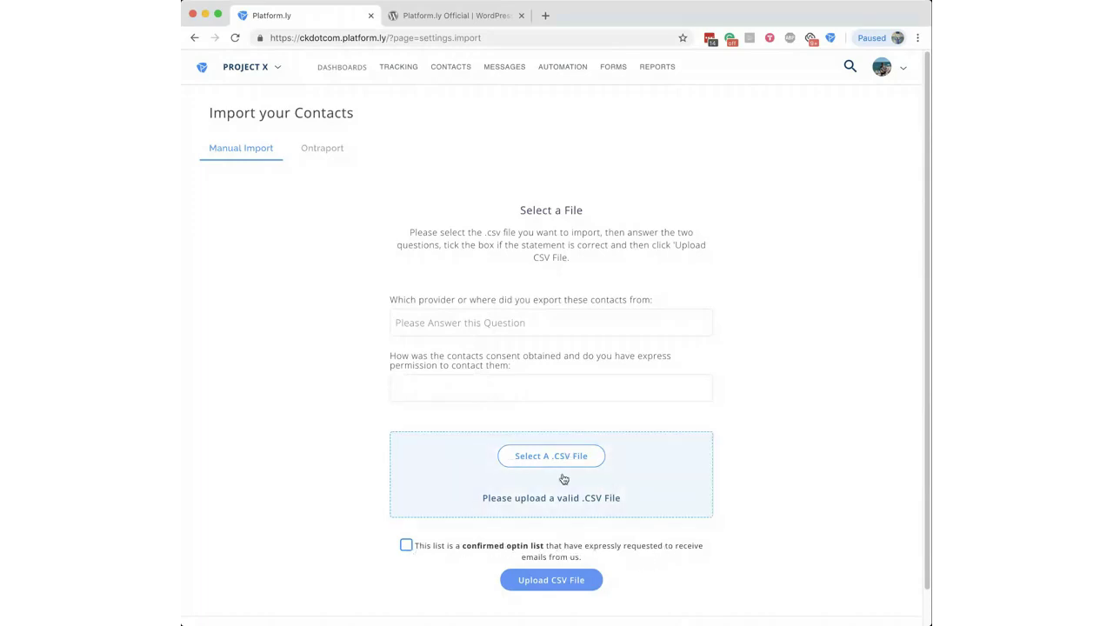
Step: Scroll through the import form, then go to Forms > Pages for My Landing Pages
{"action": "left_click", "coordinate": [787, 445]}
{"action": "scroll", "coordinate": [926, 337], "scroll_direction": "down", "scroll_amount": 1}
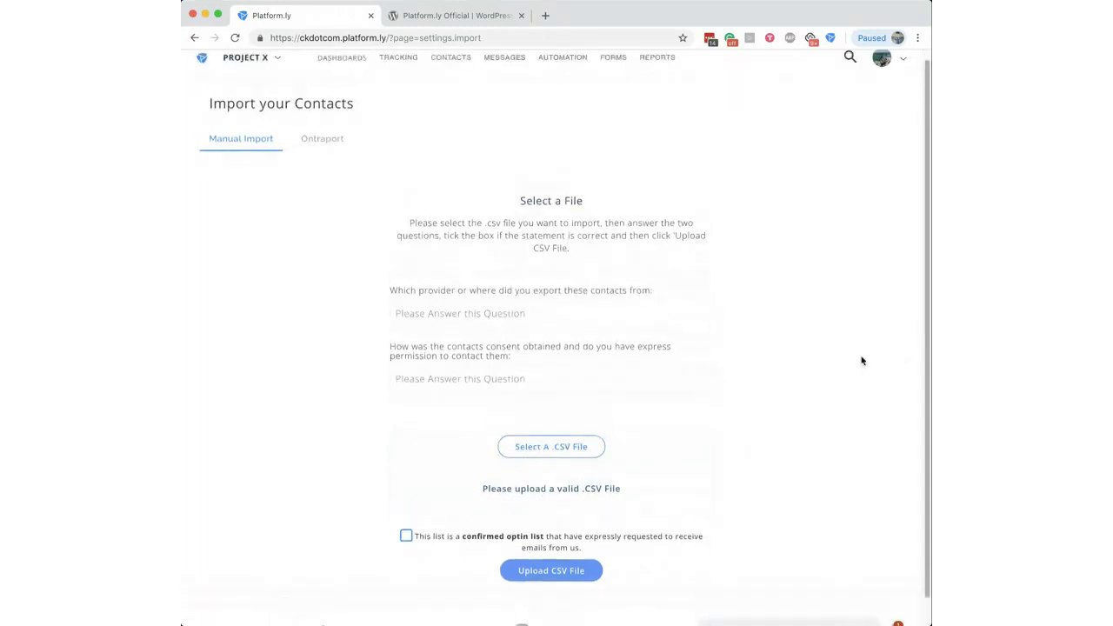
{"action": "scroll", "coordinate": [794, 354], "scroll_direction": "up", "scroll_amount": 1}
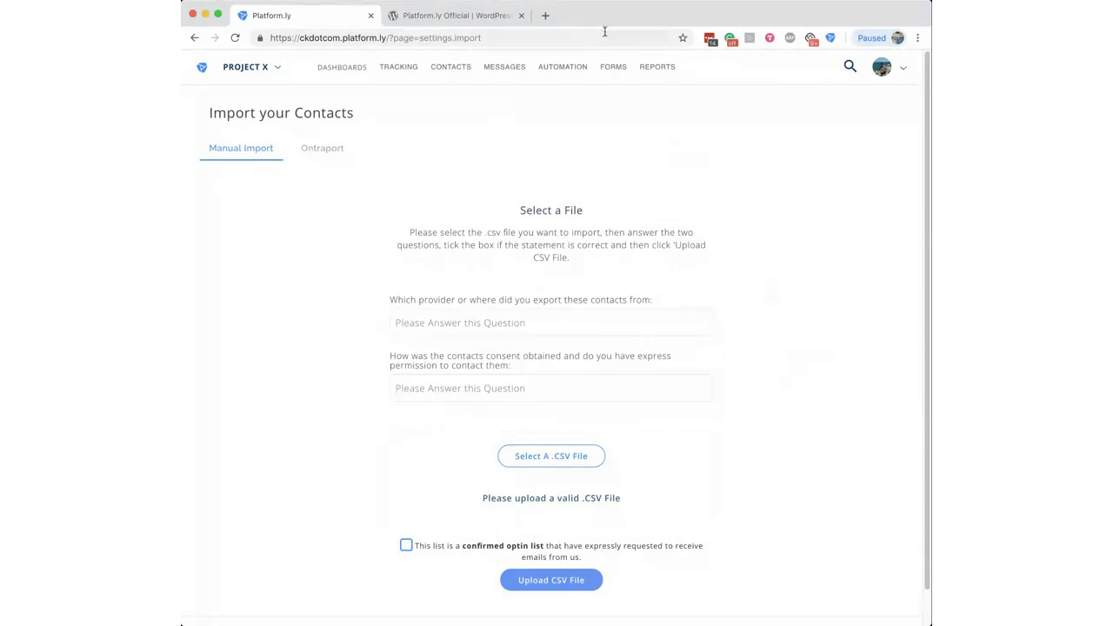
{"action": "mouse_move", "coordinate": [615, 73]}
{"action": "left_click", "coordinate": [616, 139]}
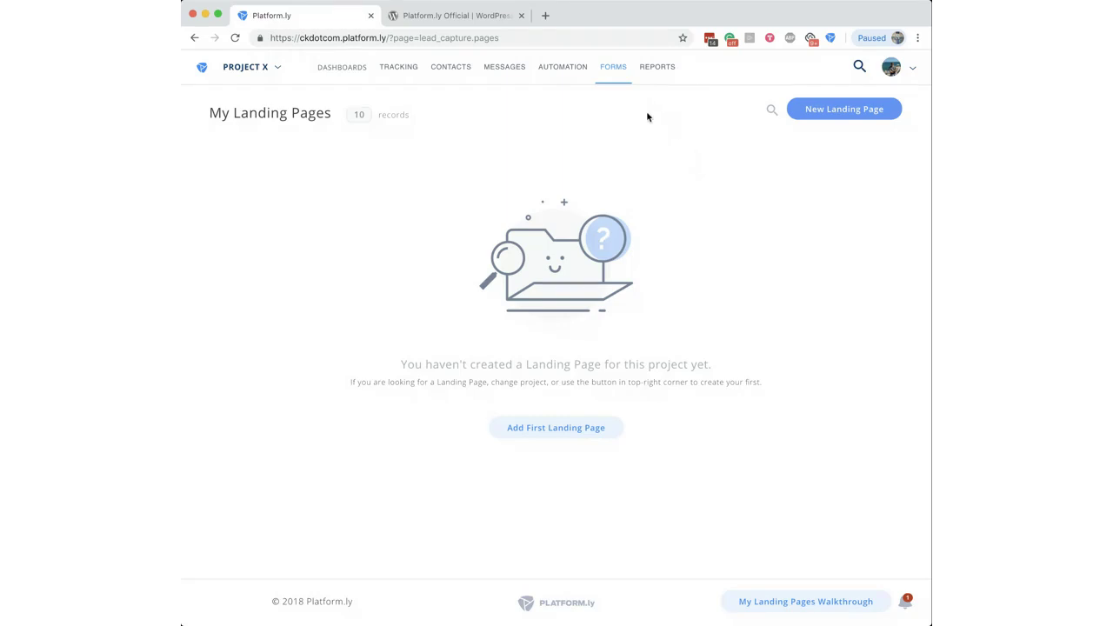
Step: Go to Dashboards to see Project X's empty Dashboard Hub
{"action": "left_click", "coordinate": [342, 79]}
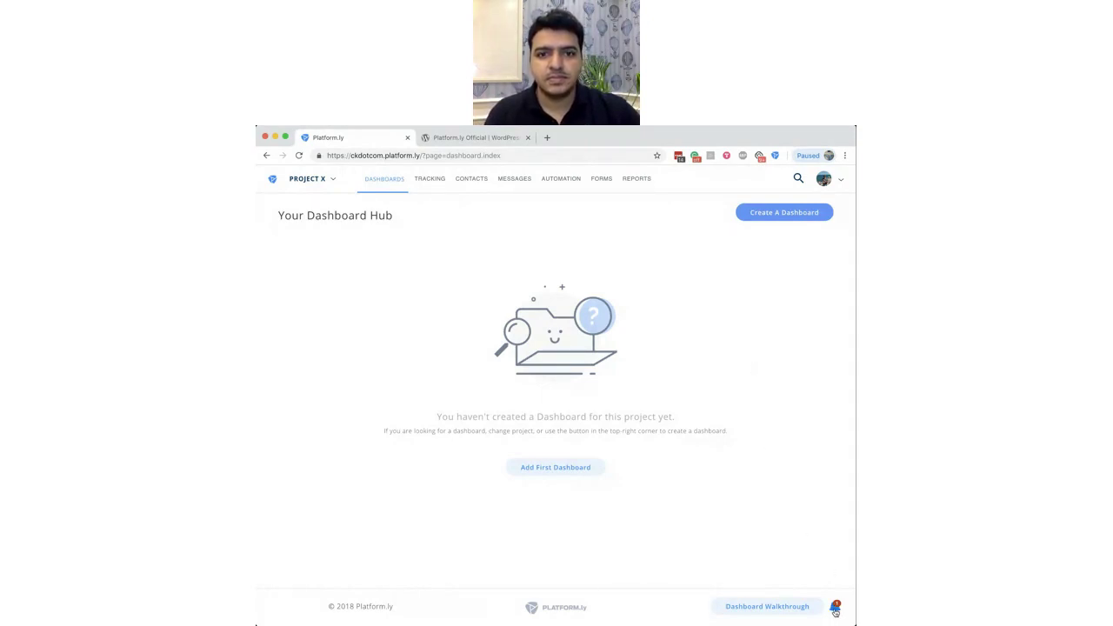
Step: Open the What's new panel, follow the Founders Special link to its Loom video, and return to Platform.ly
{"action": "left_click", "coordinate": [836, 610]}
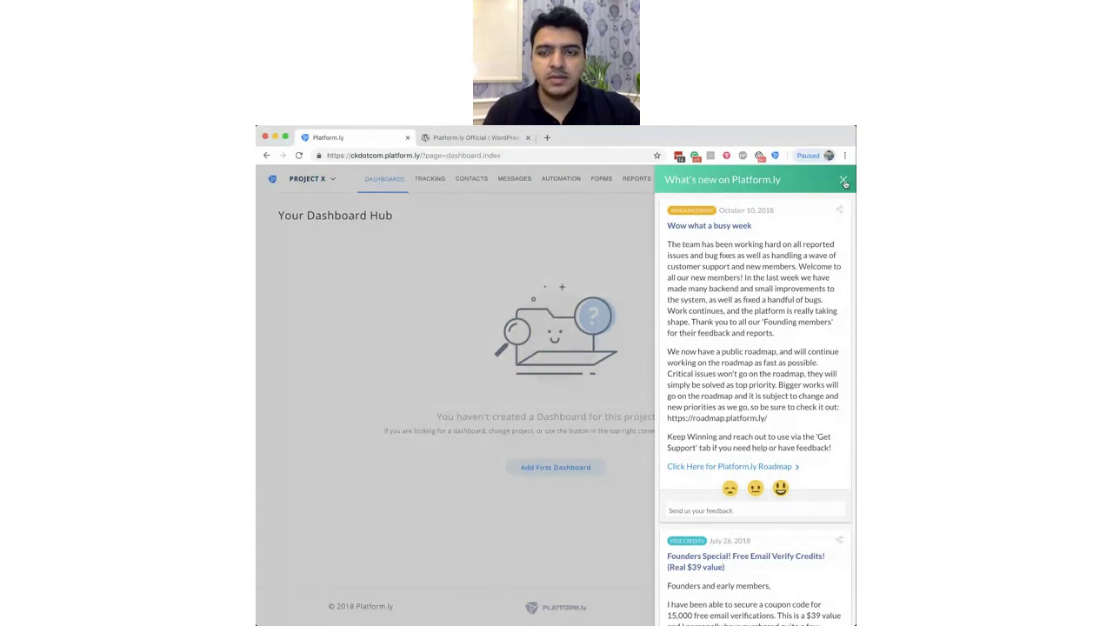
{"action": "left_click", "coordinate": [844, 181]}
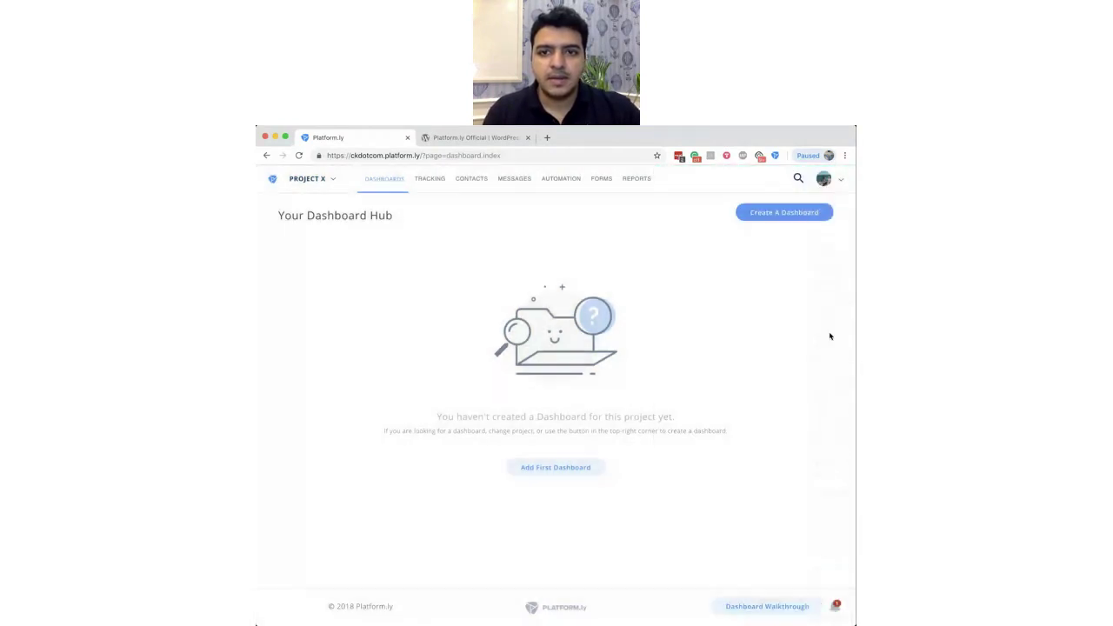
{"action": "left_click", "coordinate": [835, 610]}
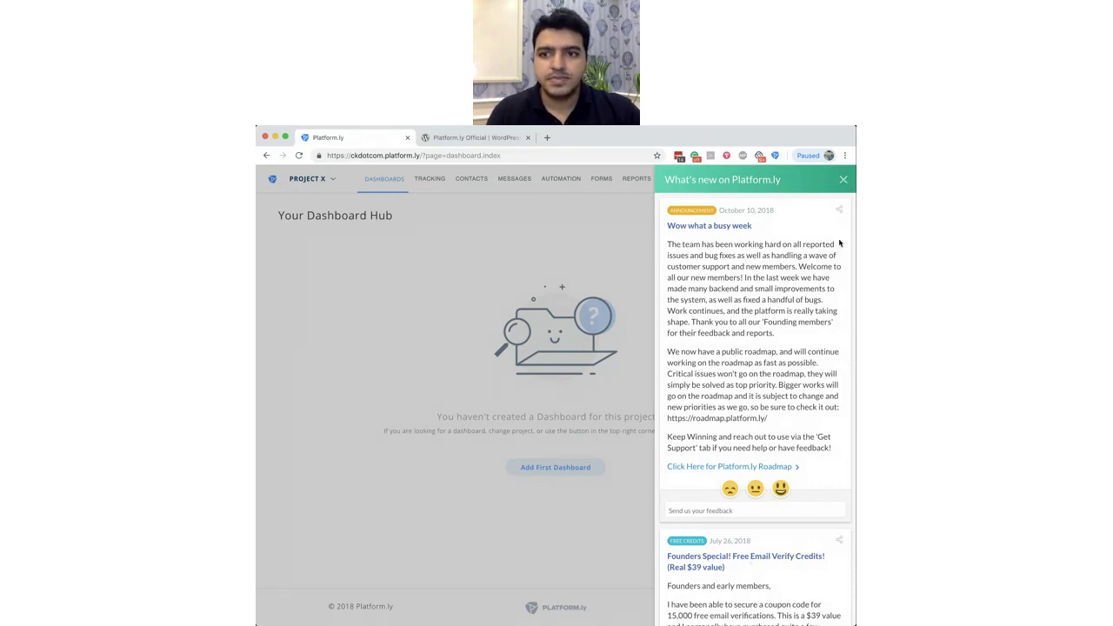
{"action": "left_click_drag", "start_coordinate": [667, 603], "coordinate": [792, 603]}
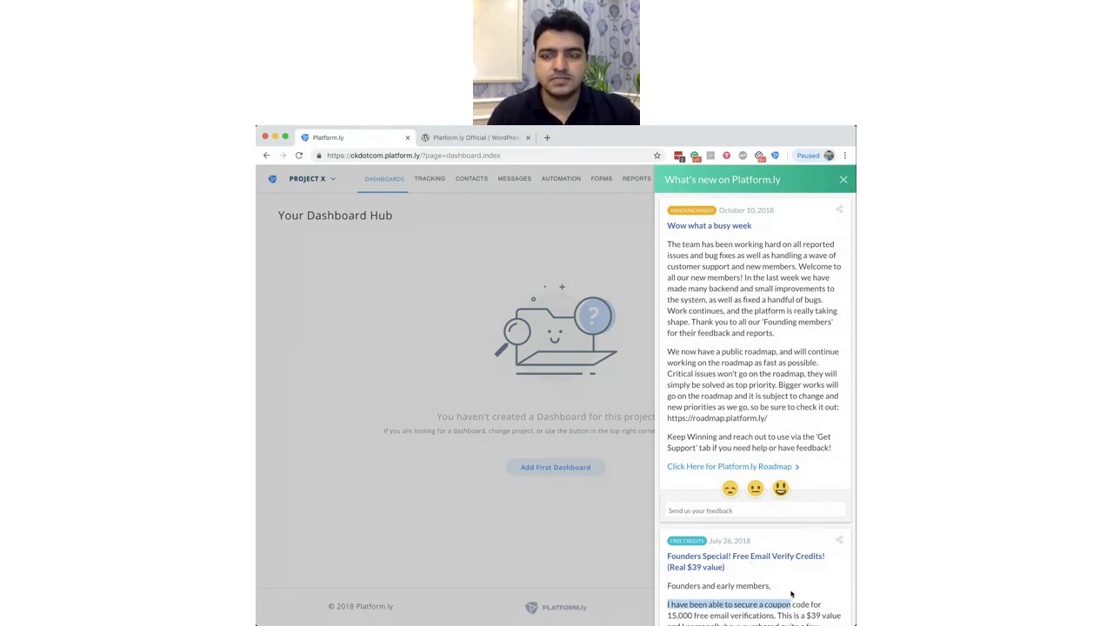
{"action": "left_click", "coordinate": [791, 594]}
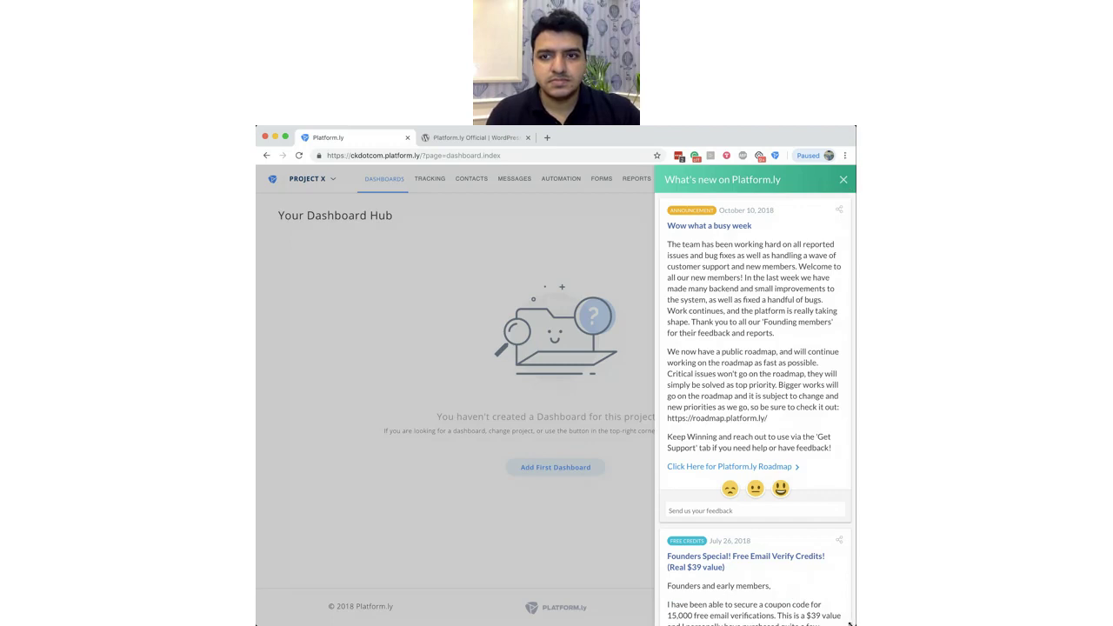
{"action": "left_click", "coordinate": [713, 548]}
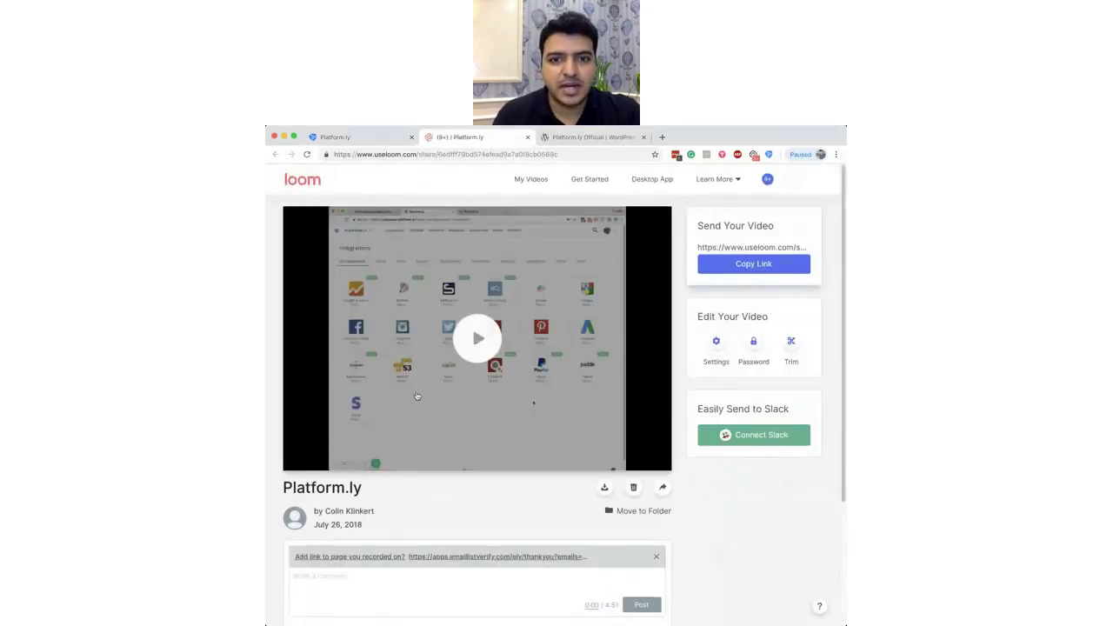
{"action": "left_click", "coordinate": [388, 142]}
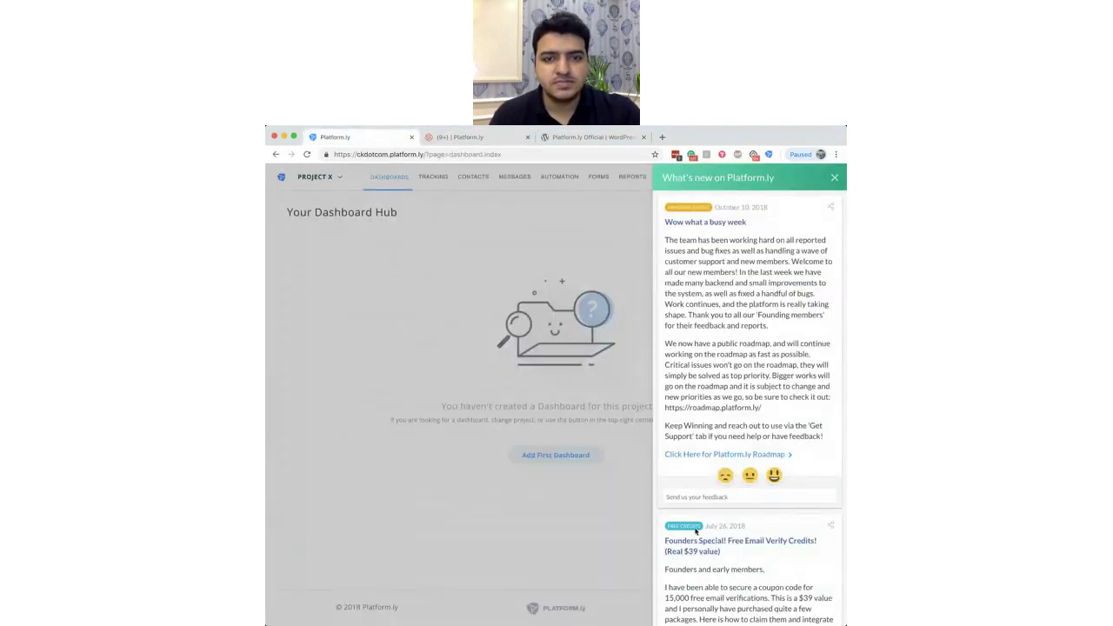
Step: Close the Loom video tab and the What's new panel, then show the Messages menu
{"action": "left_click", "coordinate": [527, 137]}
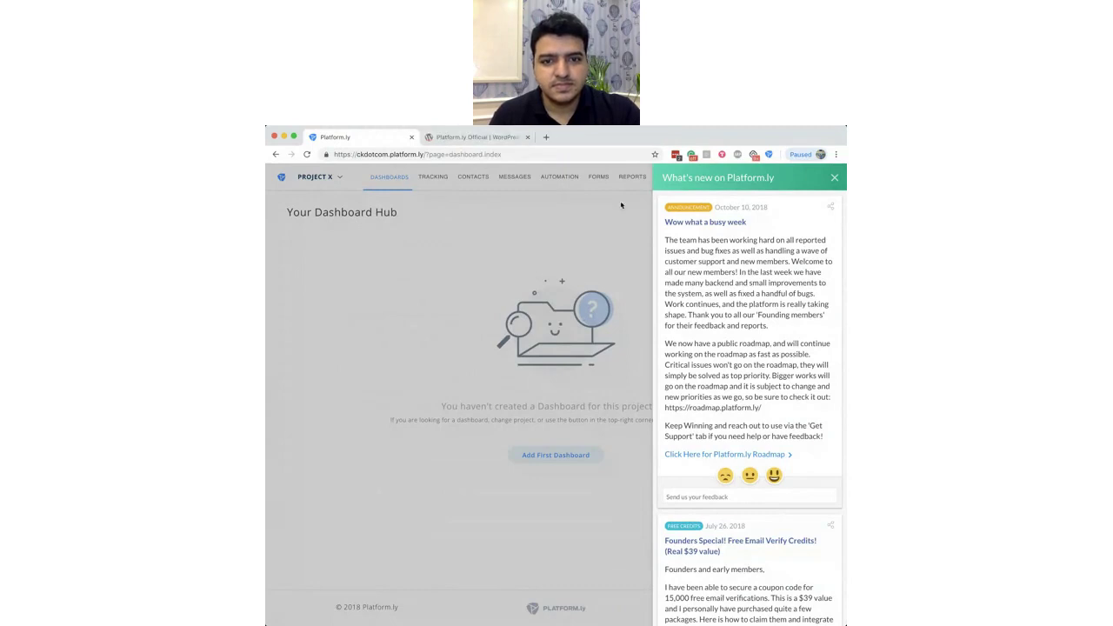
{"action": "left_click", "coordinate": [834, 179]}
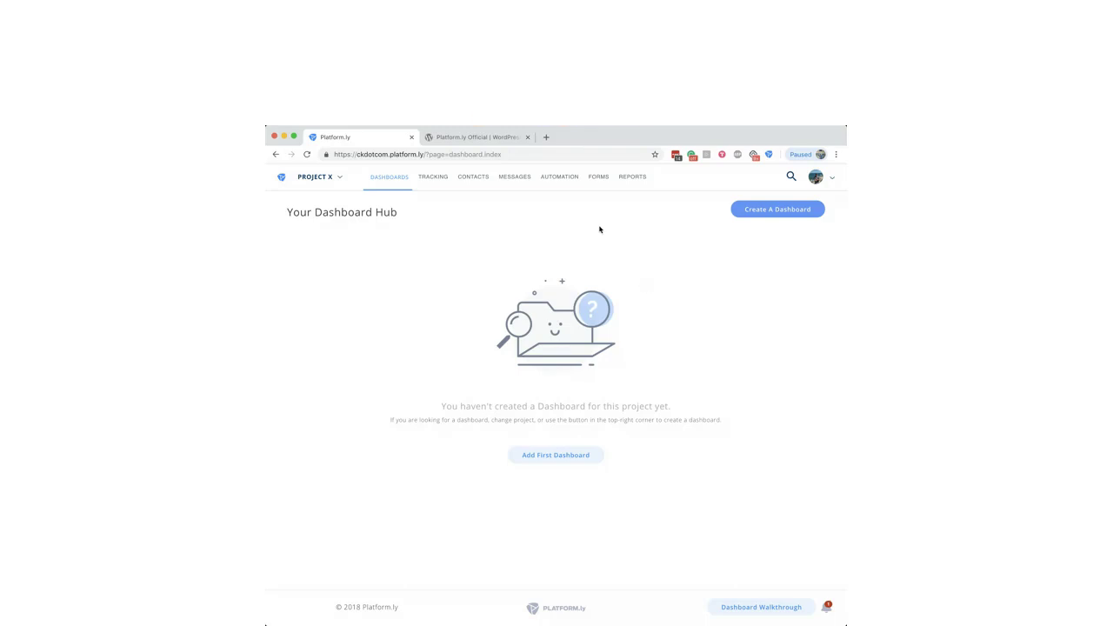
{"action": "left_click", "coordinate": [516, 180]}
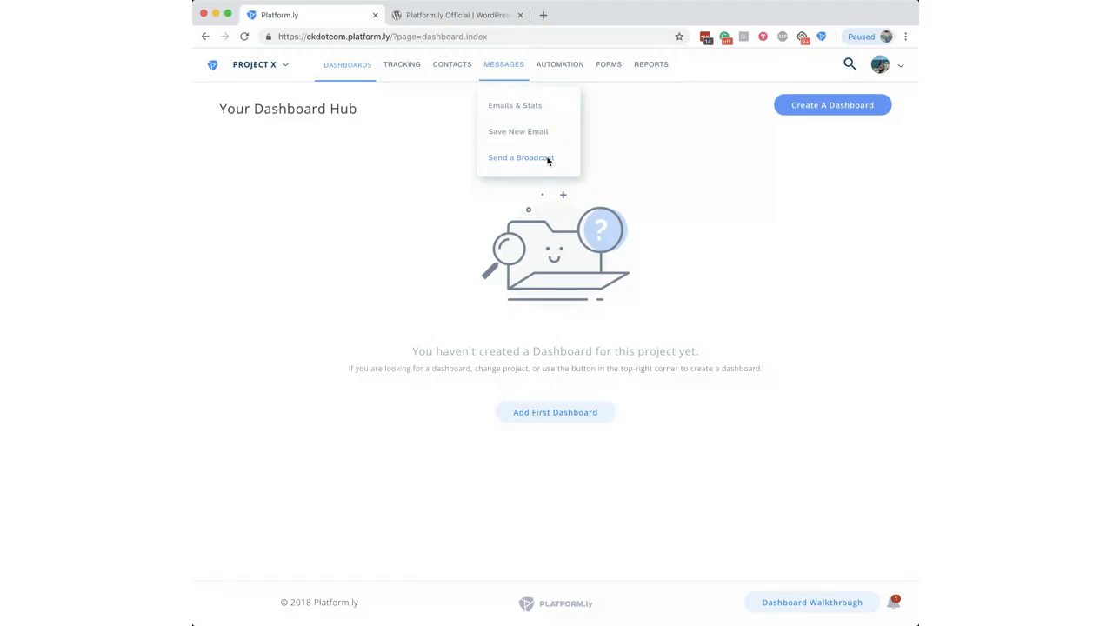
Step: Choose Messages > Send a Broadcast to reach the email type choices
{"action": "mouse_move", "coordinate": [568, 72]}
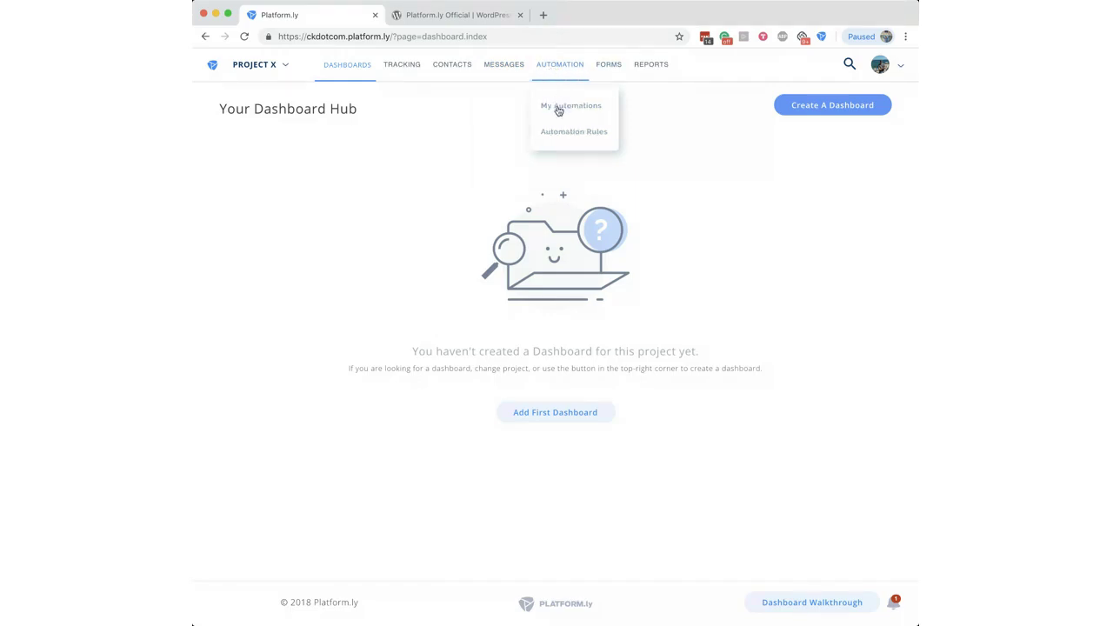
{"action": "mouse_move", "coordinate": [505, 72]}
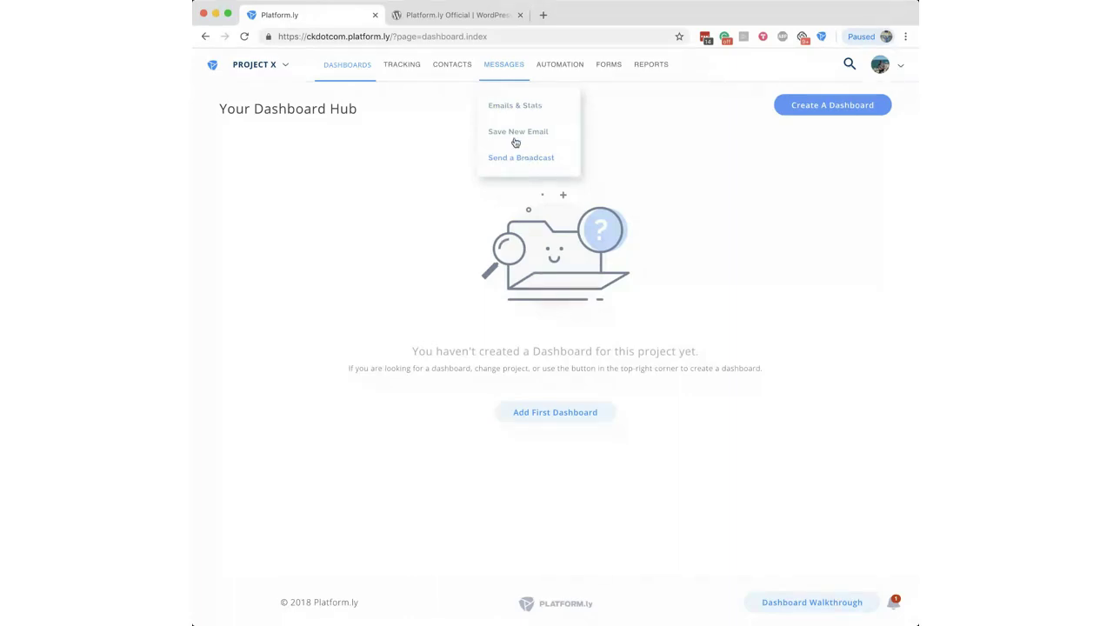
{"action": "left_click", "coordinate": [517, 164]}
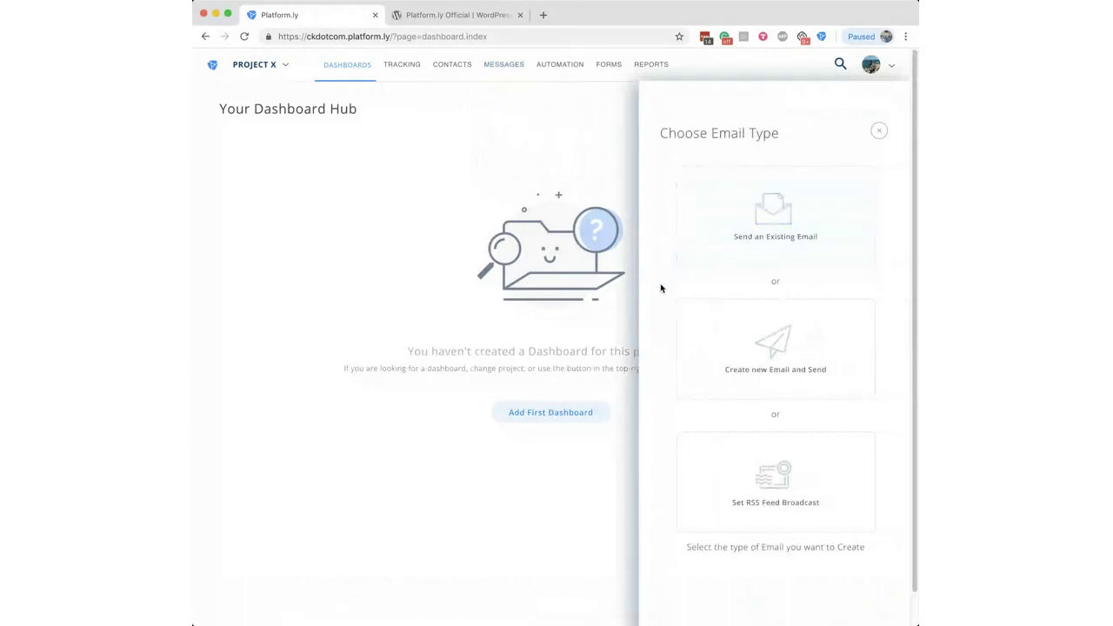
Step: Choose 'Create new Email and Send' and scroll through the blank Untitled Email broadcast form
{"action": "left_click", "coordinate": [796, 364]}
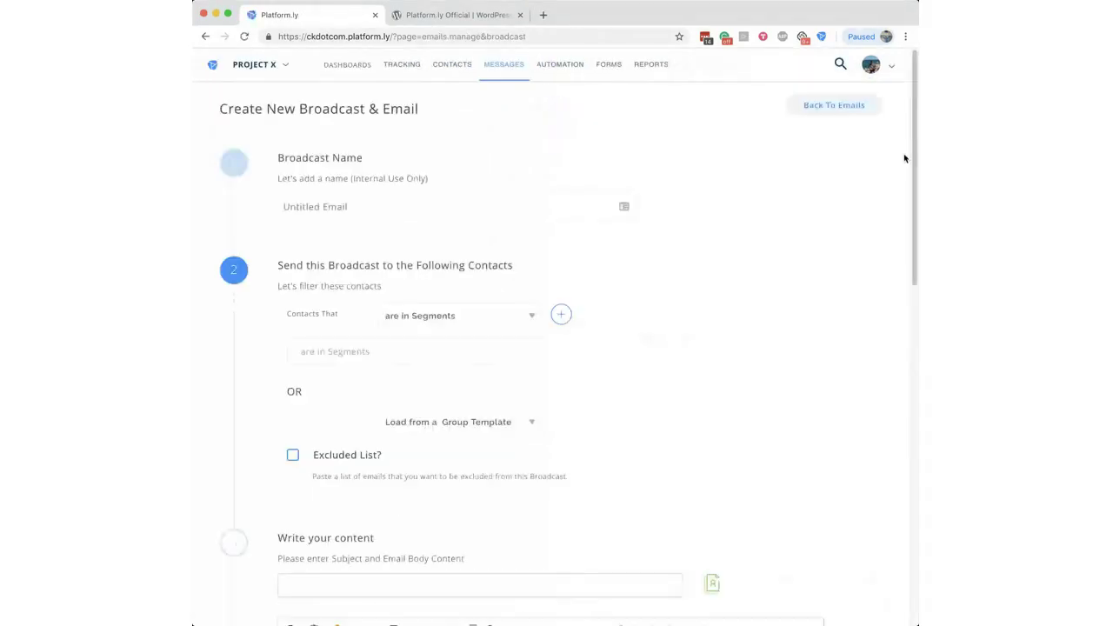
{"action": "scroll", "coordinate": [904, 175], "scroll_direction": "down", "scroll_amount": 3}
{"action": "scroll", "coordinate": [905, 175], "scroll_direction": "down", "scroll_amount": 5}
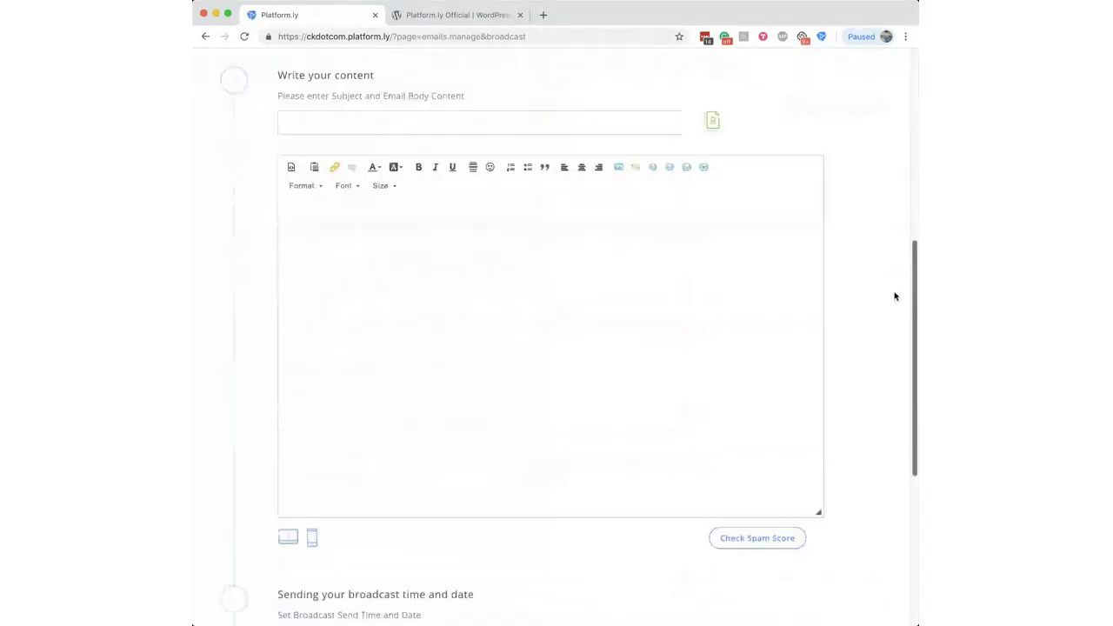
{"action": "scroll", "coordinate": [895, 294], "scroll_direction": "down", "scroll_amount": 1}
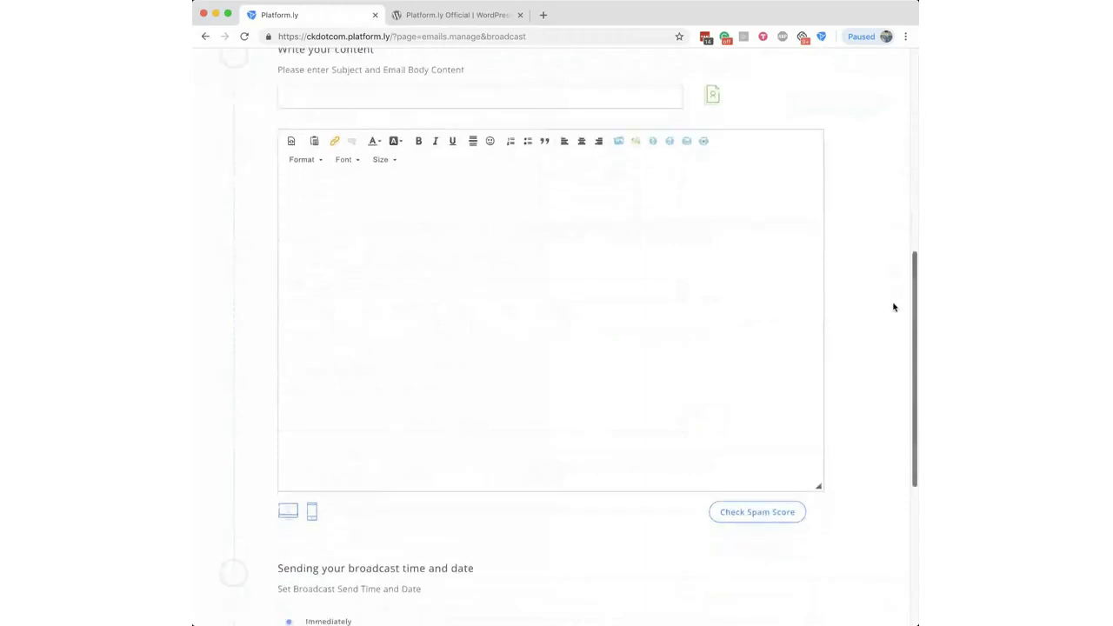
{"action": "left_click", "coordinate": [562, 238]}
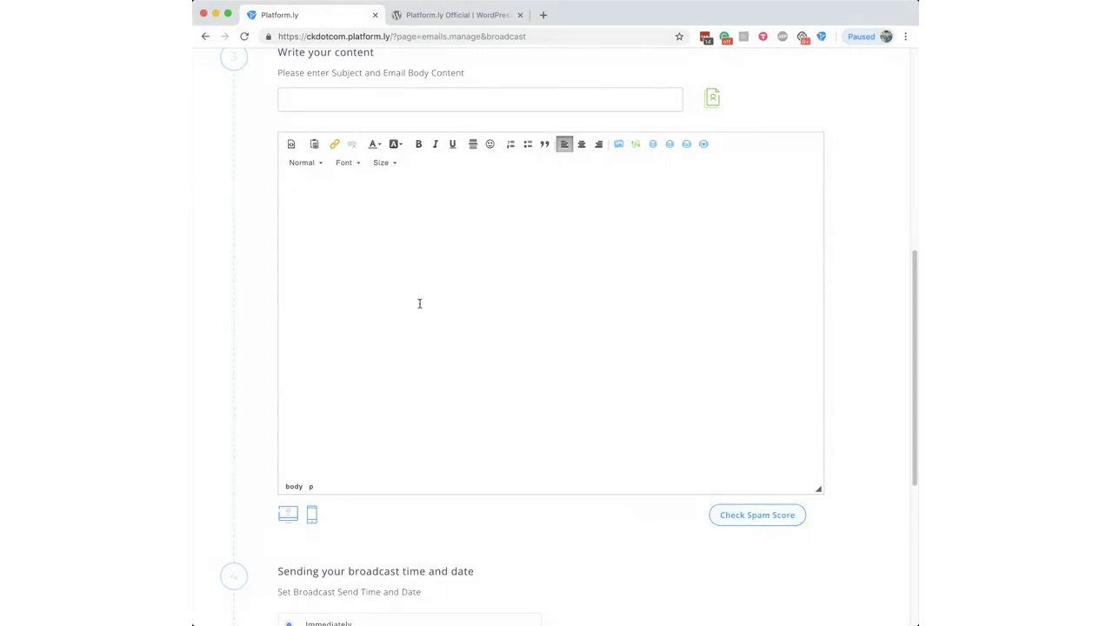
{"action": "scroll", "coordinate": [902, 518], "scroll_direction": "down", "scroll_amount": 5}
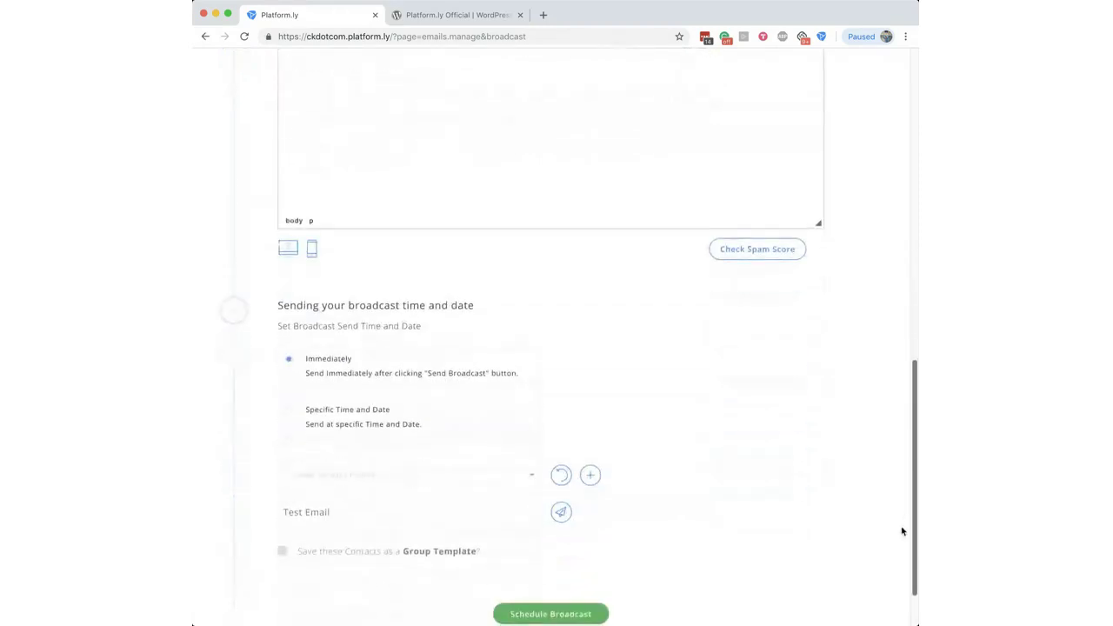
{"action": "scroll", "coordinate": [902, 527], "scroll_direction": "up", "scroll_amount": 10}
{"action": "scroll", "coordinate": [885, 289], "scroll_direction": "up", "scroll_amount": 4}
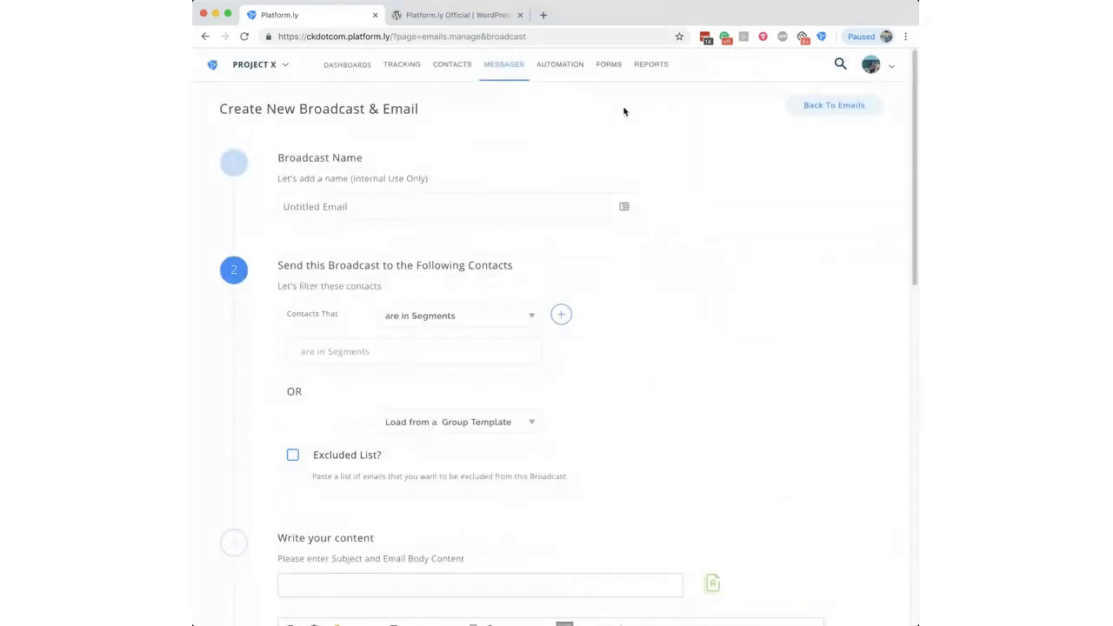
{"action": "mouse_move", "coordinate": [887, 69]}
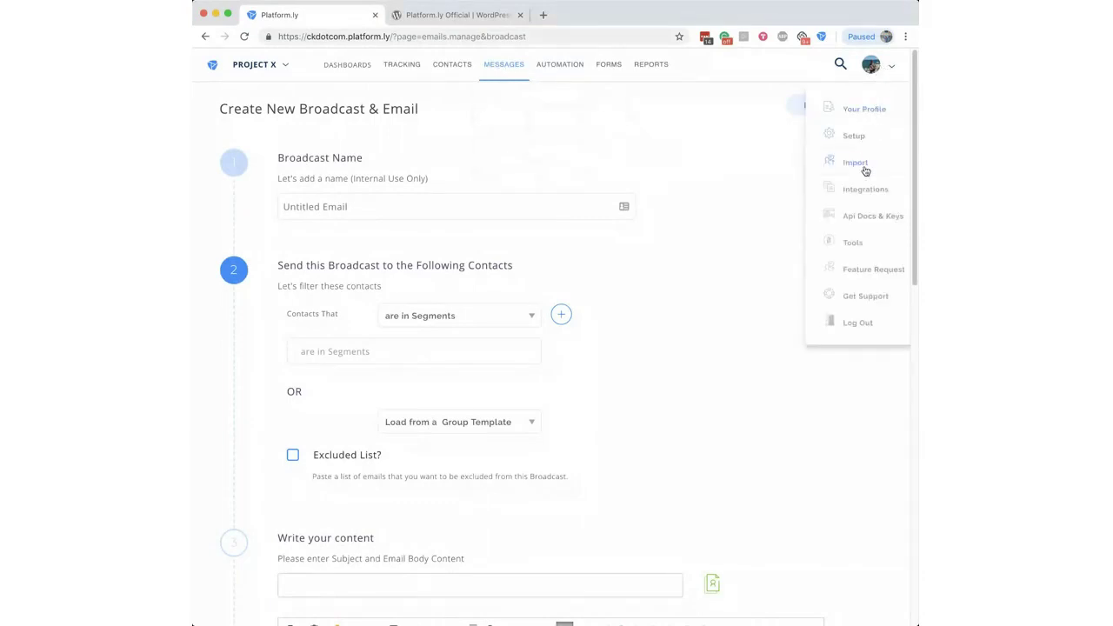
Step: From Setup's Sender Profiles list, open the third (SERPed) sender profile for editing
{"action": "left_click", "coordinate": [859, 137]}
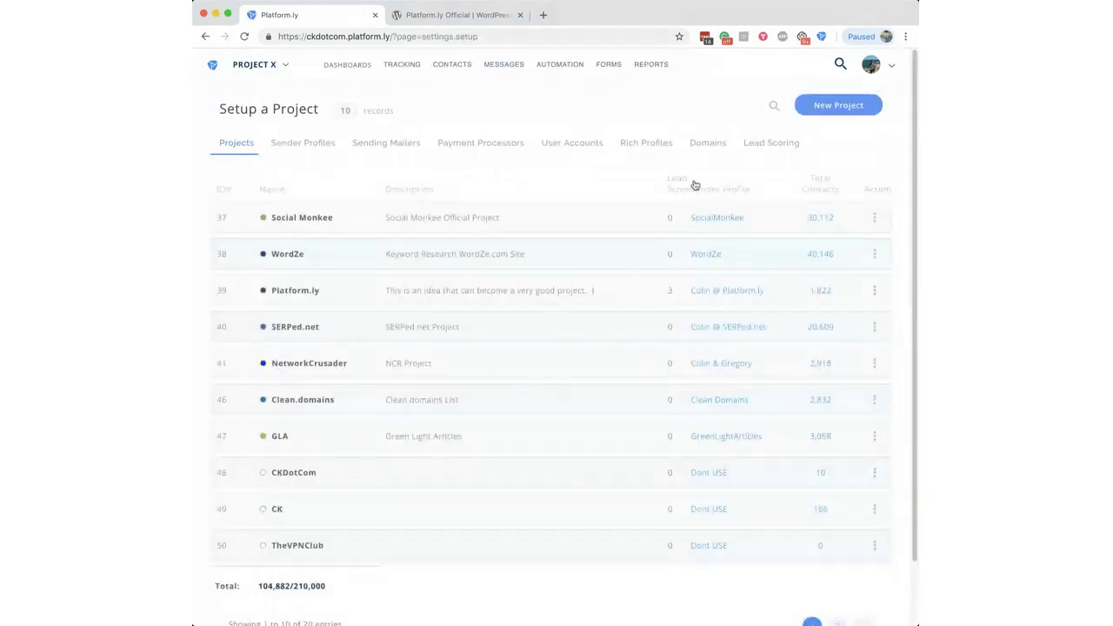
{"action": "left_click", "coordinate": [322, 147]}
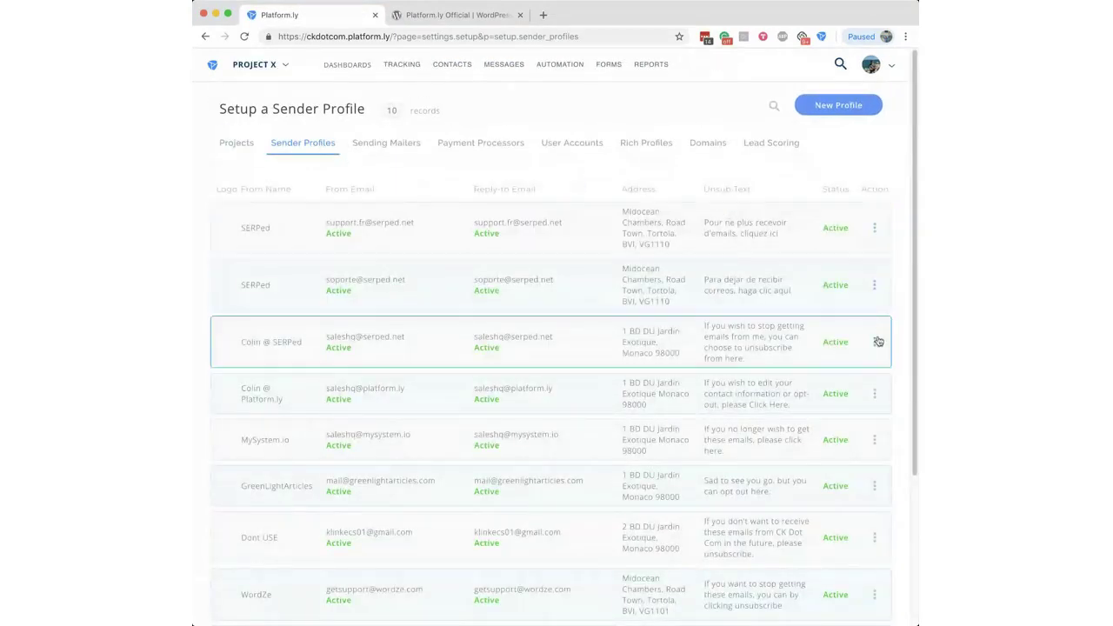
{"action": "left_click", "coordinate": [876, 342]}
{"action": "left_click", "coordinate": [823, 371]}
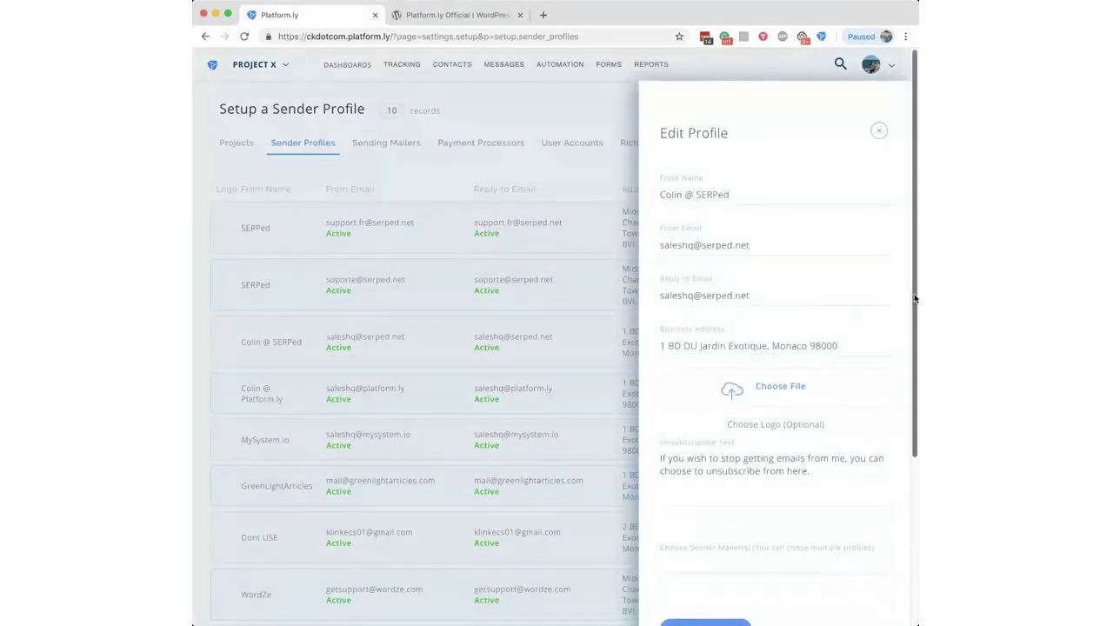
Step: Save the SERPed profile's changes and review the Email Format Check result
{"action": "left_click_drag", "start_coordinate": [914, 298], "coordinate": [905, 489]}
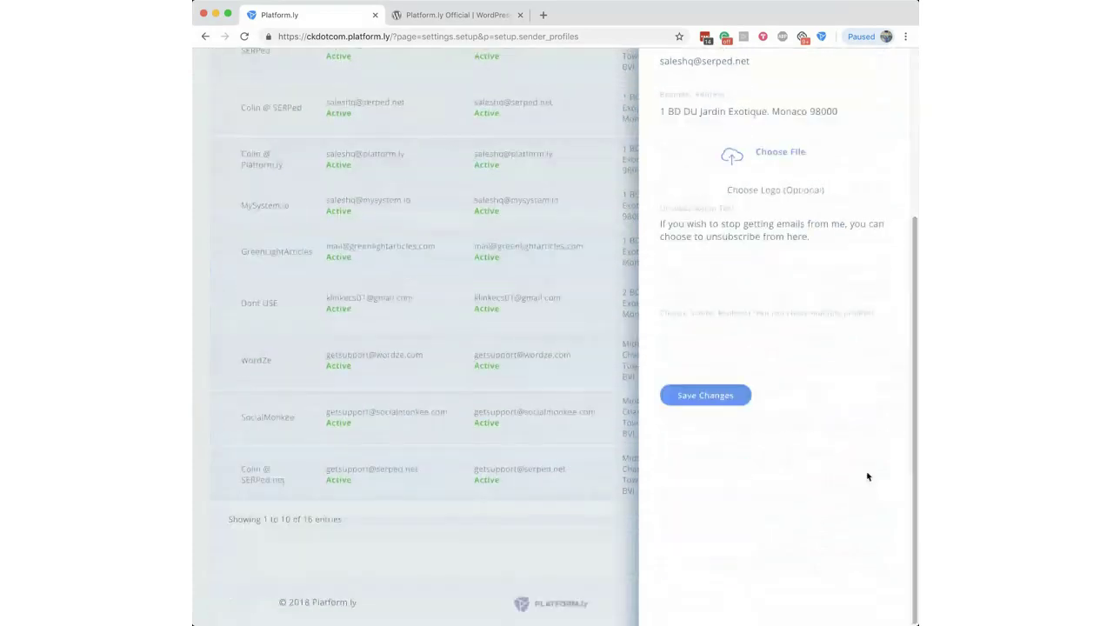
{"action": "left_click", "coordinate": [715, 395]}
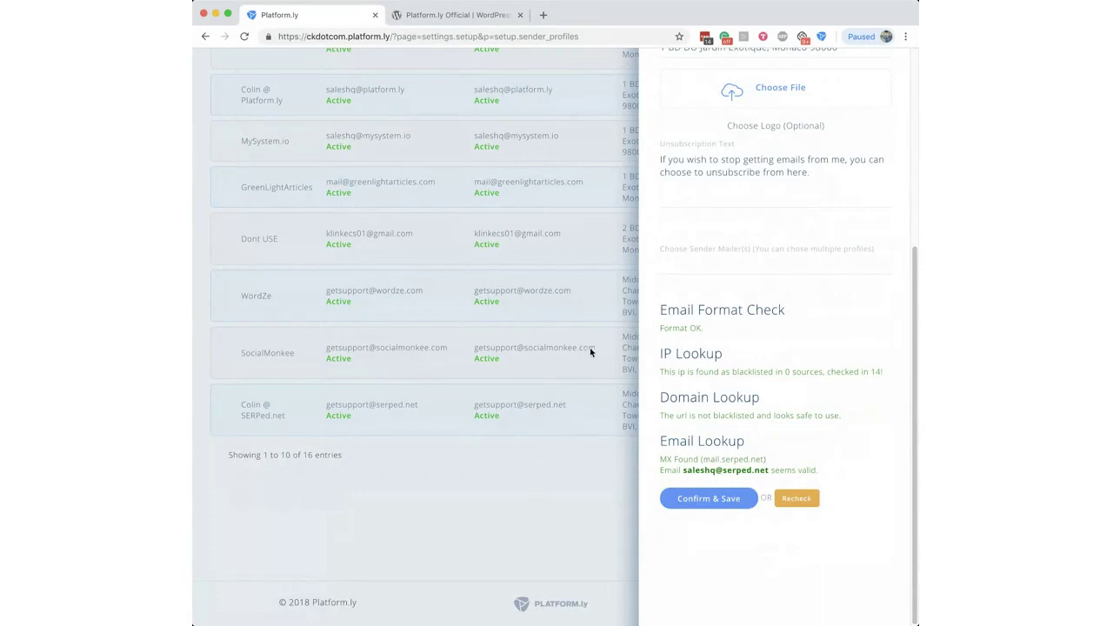
{"action": "left_click_drag", "start_coordinate": [662, 310], "coordinate": [786, 314]}
{"action": "left_click", "coordinate": [783, 331]}
Step: Review the passing IP Lookup and Domain Lookup verification results
{"action": "left_click_drag", "start_coordinate": [662, 354], "coordinate": [882, 371]}
{"action": "left_click", "coordinate": [700, 371]}
{"action": "left_click", "coordinate": [874, 371]}
{"action": "left_click_drag", "start_coordinate": [665, 415], "coordinate": [833, 415]}
{"action": "left_click", "coordinate": [833, 413]}
Step: Confirm and save the verified profile, then check the first profile shows Active and Reply-to Active
{"action": "left_click", "coordinate": [709, 498]}
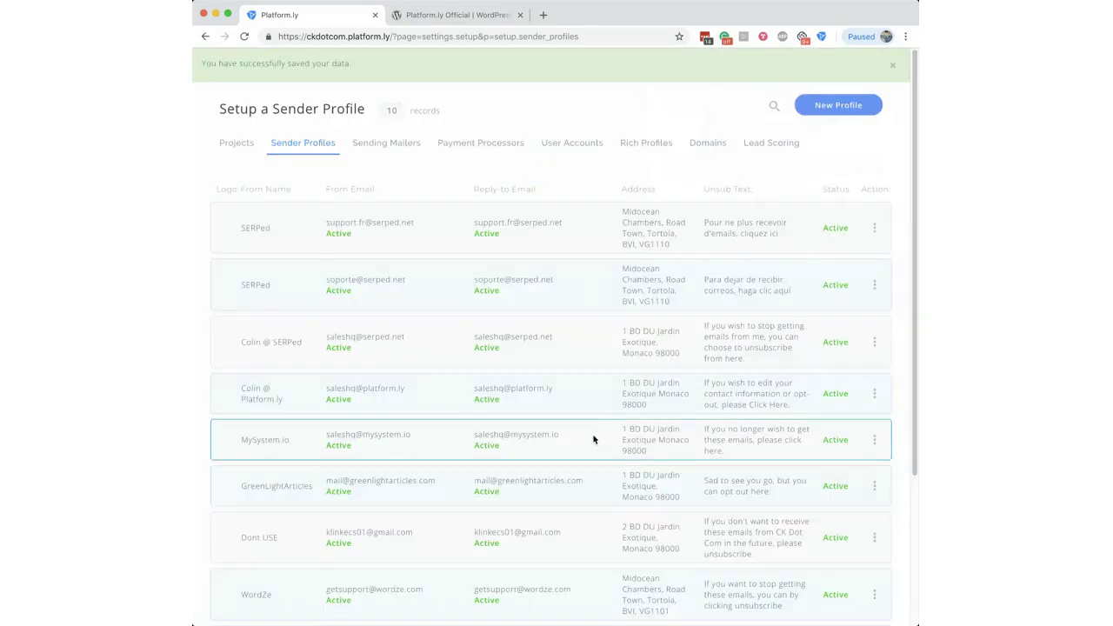
{"action": "left_click_drag", "start_coordinate": [326, 234], "coordinate": [359, 236]}
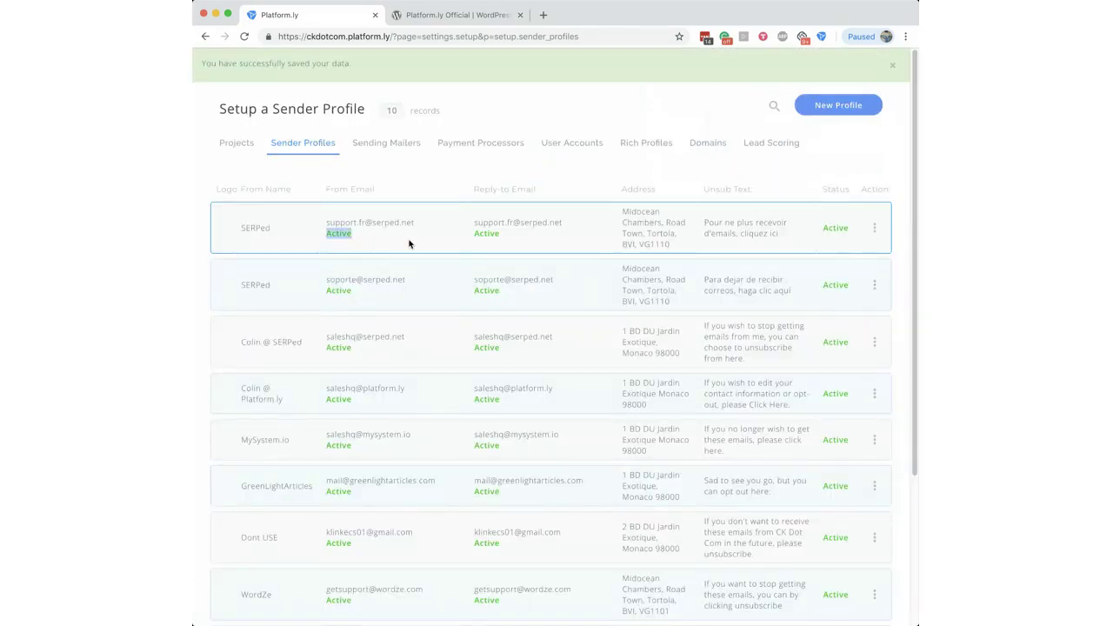
{"action": "left_click_drag", "start_coordinate": [474, 233], "coordinate": [522, 238]}
{"action": "left_click", "coordinate": [500, 249]}
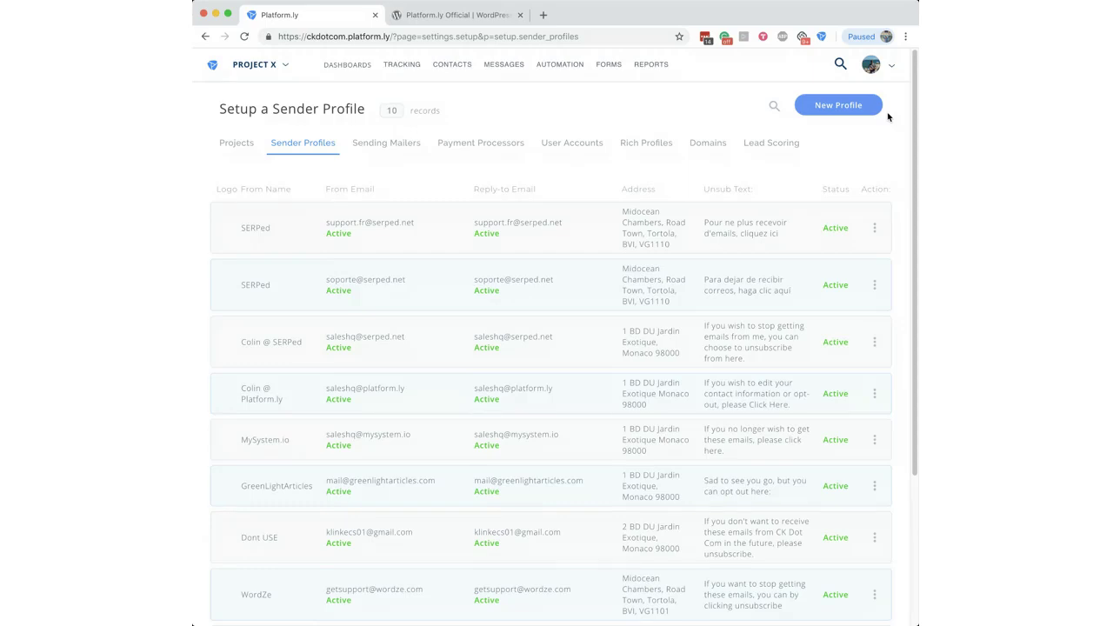
Step: Open the Sending Mailers list and note Sendgrid's SMTP host smtp.sendgrid.net
{"action": "left_click", "coordinate": [381, 148]}
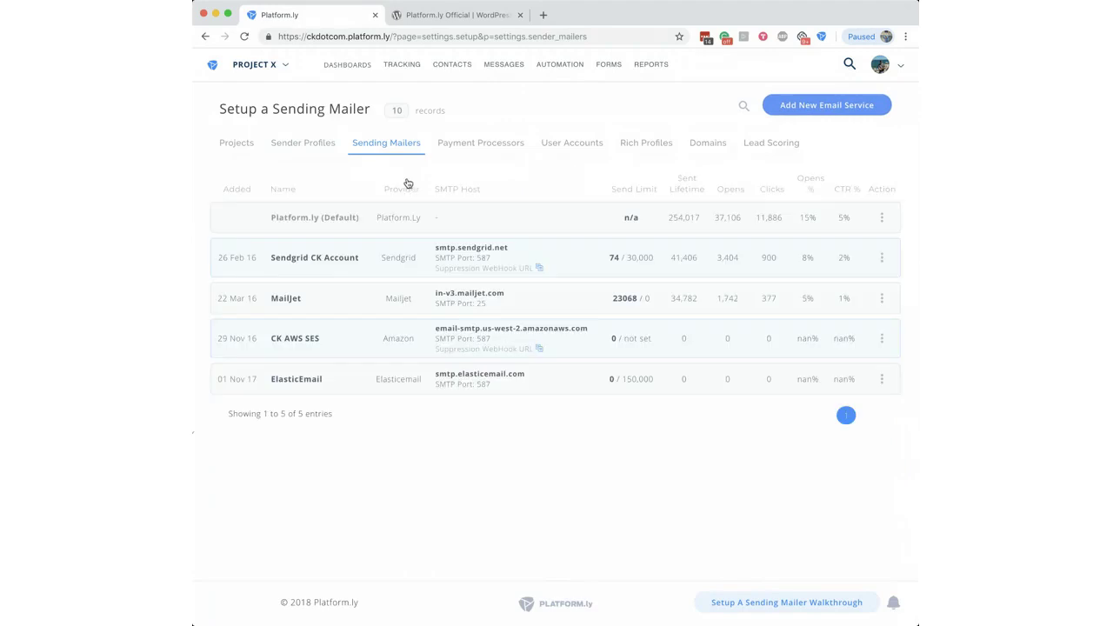
{"action": "left_click_drag", "start_coordinate": [516, 250], "coordinate": [425, 247]}
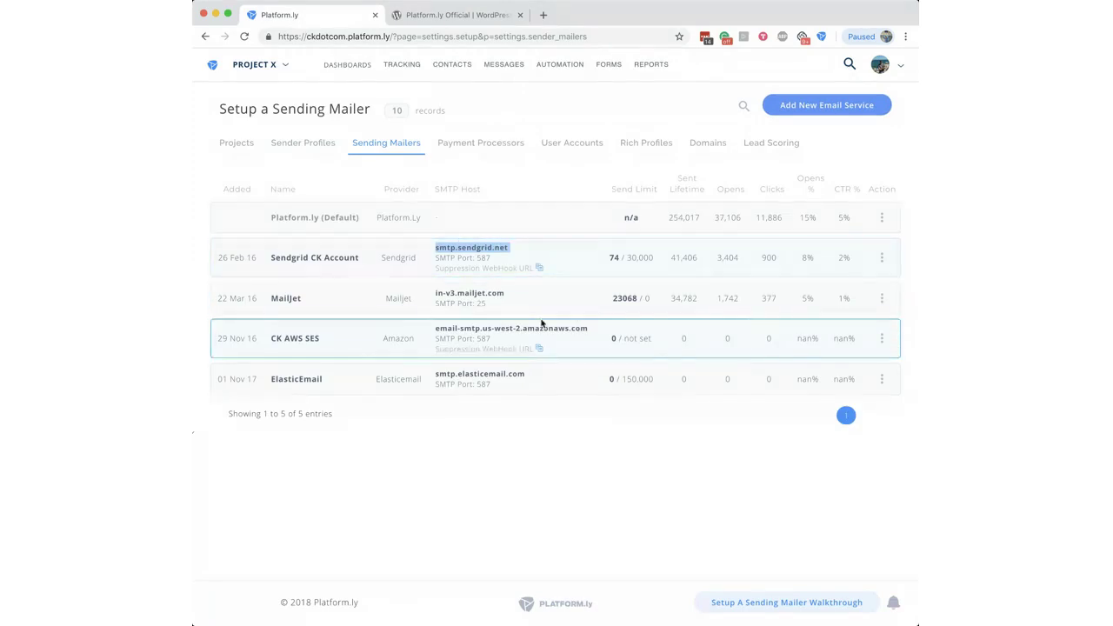
{"action": "left_click", "coordinate": [583, 489]}
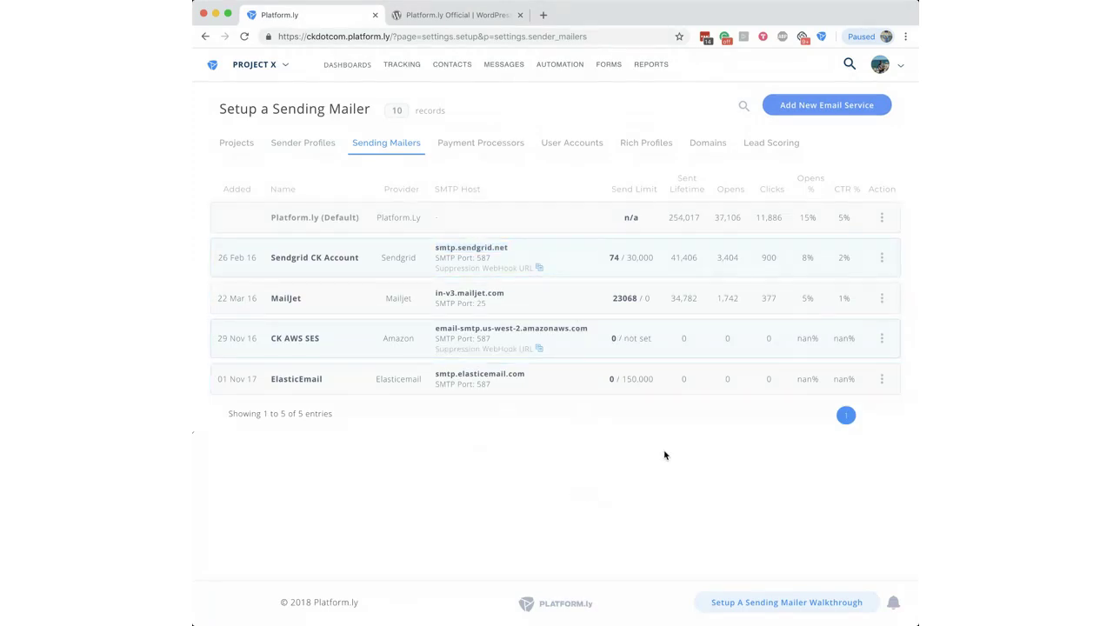
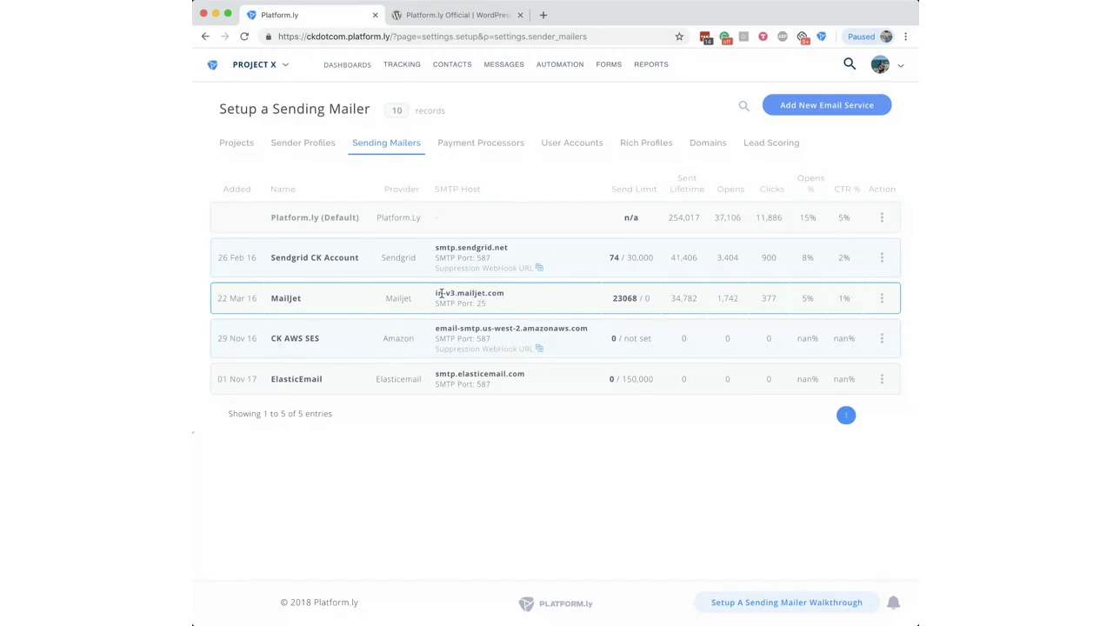
Step: Highlight the SMTP hosts of the Mailjet, Sendgrid and AWS SES mailers
{"action": "left_click_drag", "start_coordinate": [467, 295], "coordinate": [509, 293]}
{"action": "left_click_drag", "start_coordinate": [467, 248], "coordinate": [514, 252]}
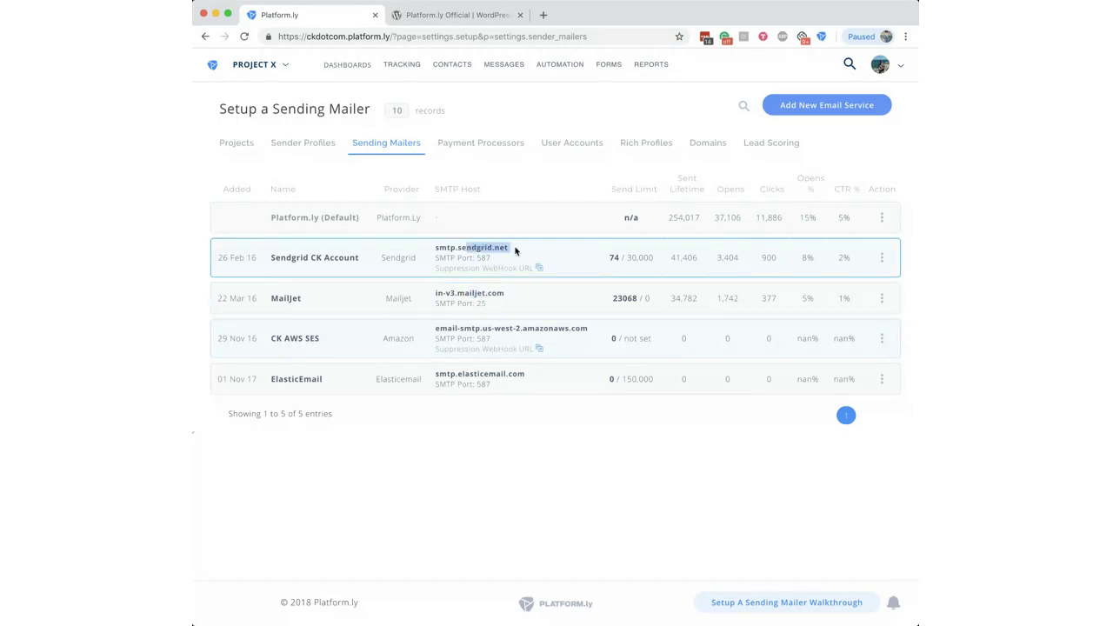
{"action": "left_click_drag", "start_coordinate": [456, 330], "coordinate": [586, 331]}
{"action": "left_click", "coordinate": [588, 334]}
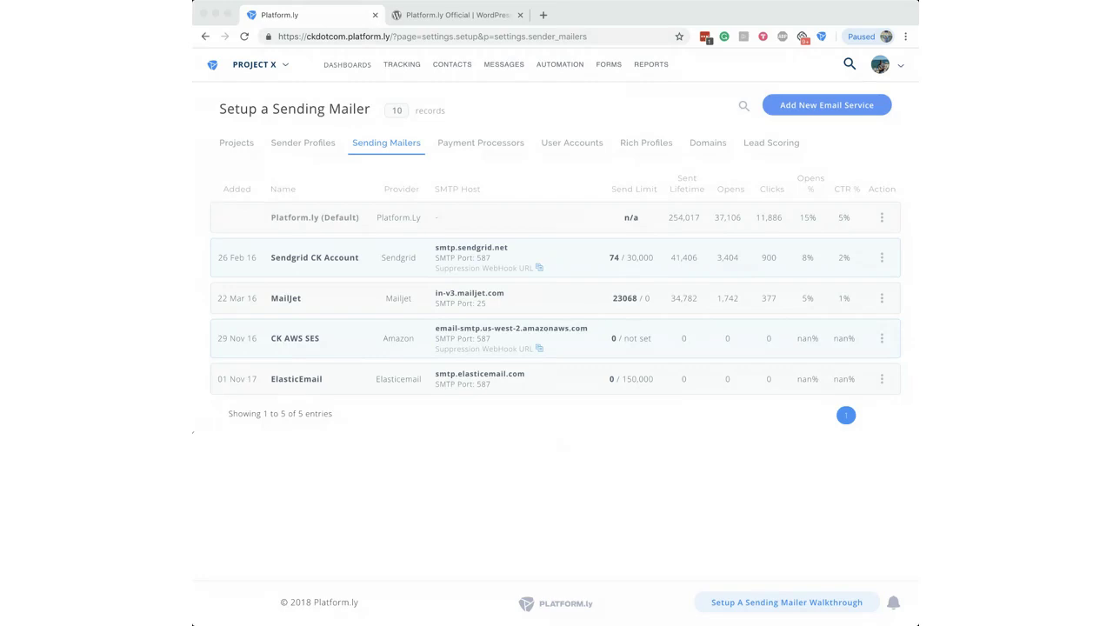
{"action": "left_click", "coordinate": [232, 457]}
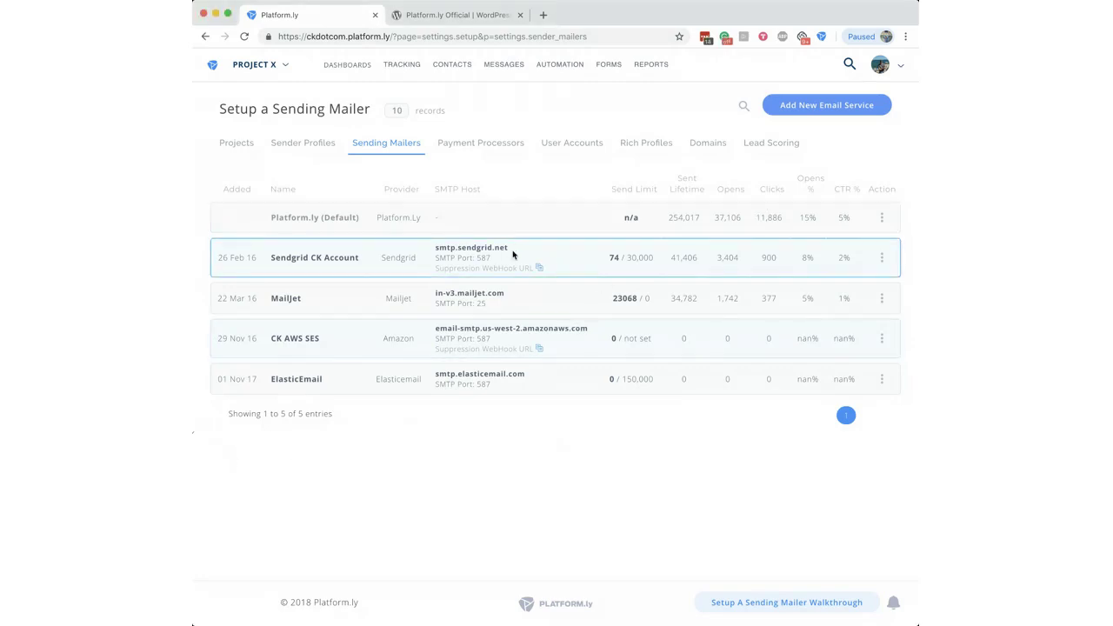
Step: Add a new email service with provider Custom and SMTP encryption TLS
{"action": "left_click", "coordinate": [822, 105]}
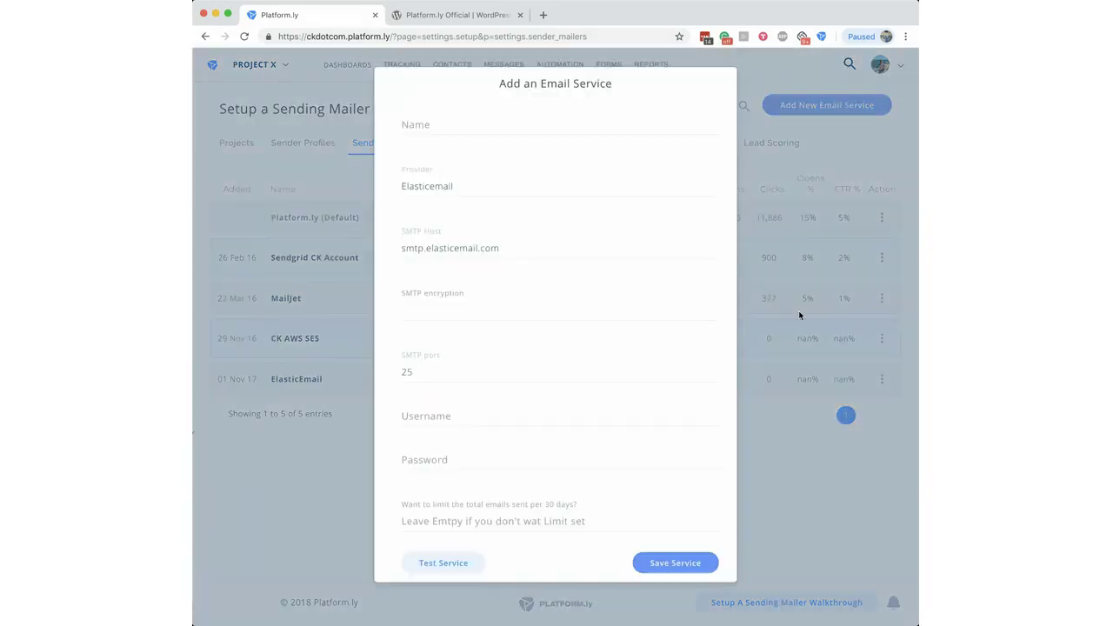
{"action": "left_click", "coordinate": [531, 189]}
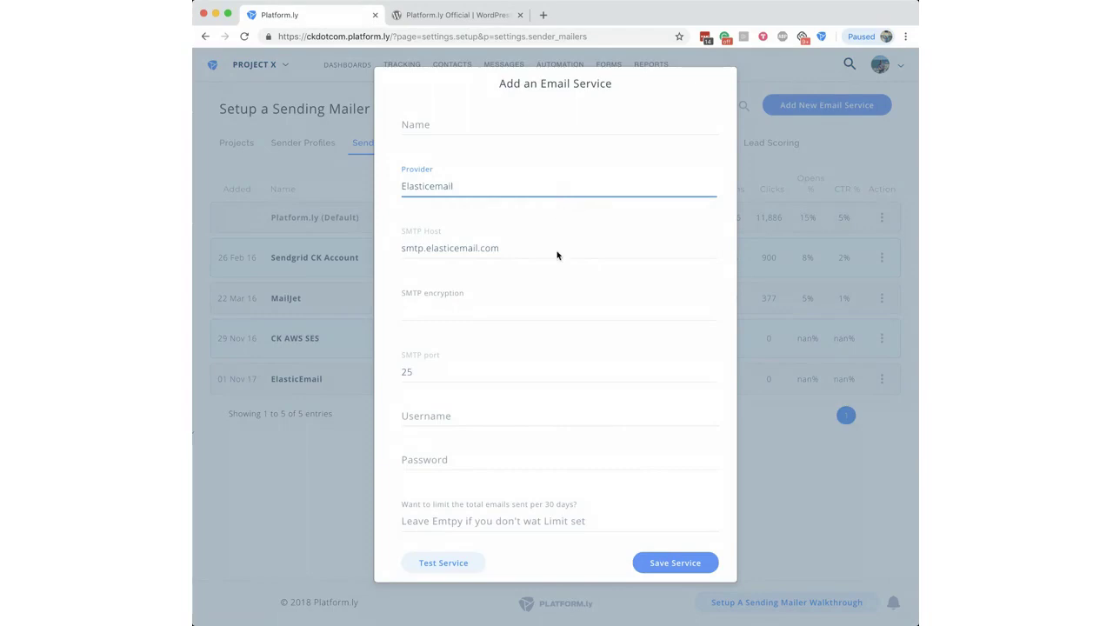
{"action": "key", "text": "Up"}
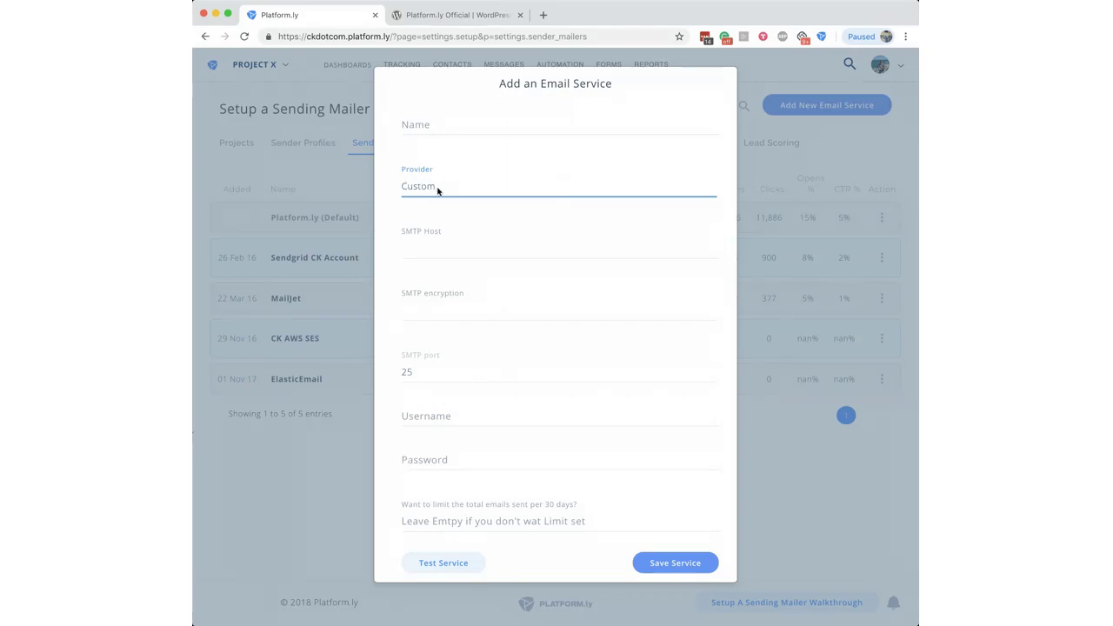
{"action": "left_click", "coordinate": [484, 253]}
{"action": "left_click", "coordinate": [441, 307]}
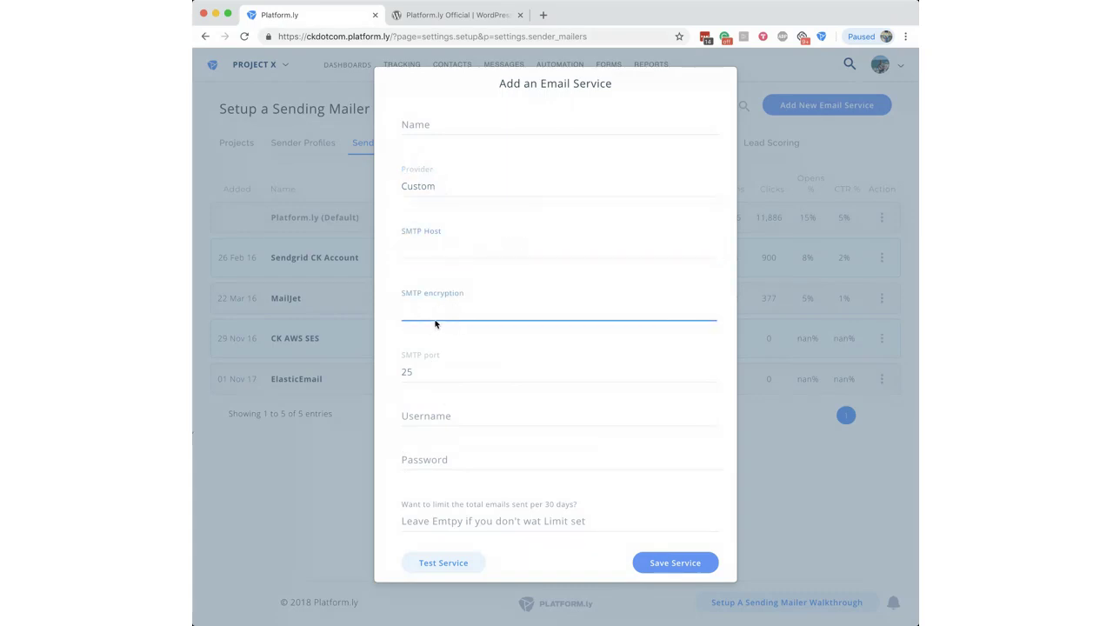
{"action": "type", "text": "TLS"}
Step: Step through the SMTP Host, Username, Password and 30-day limit fields, back to Provider
{"action": "left_click", "coordinate": [442, 243]}
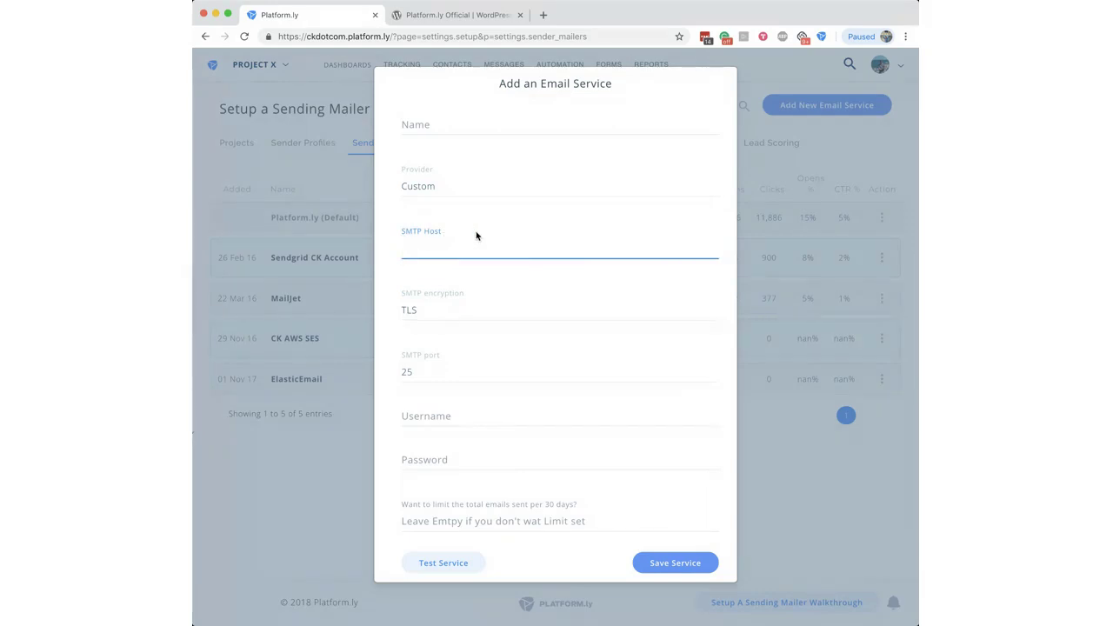
{"action": "left_click", "coordinate": [433, 418]}
{"action": "left_click", "coordinate": [433, 449]}
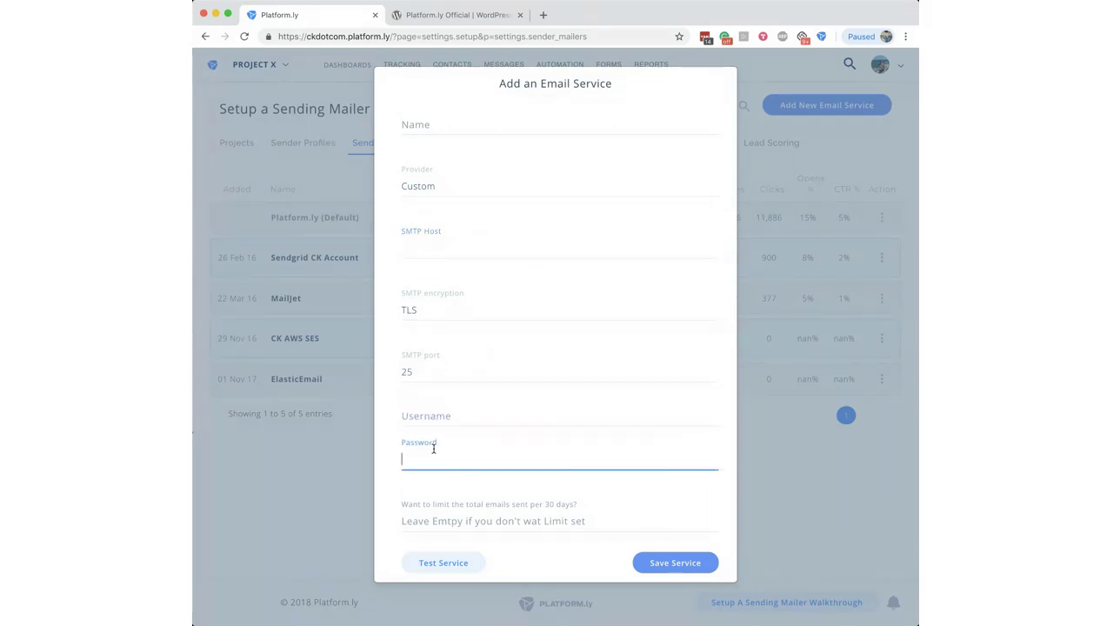
{"action": "left_click", "coordinate": [451, 516]}
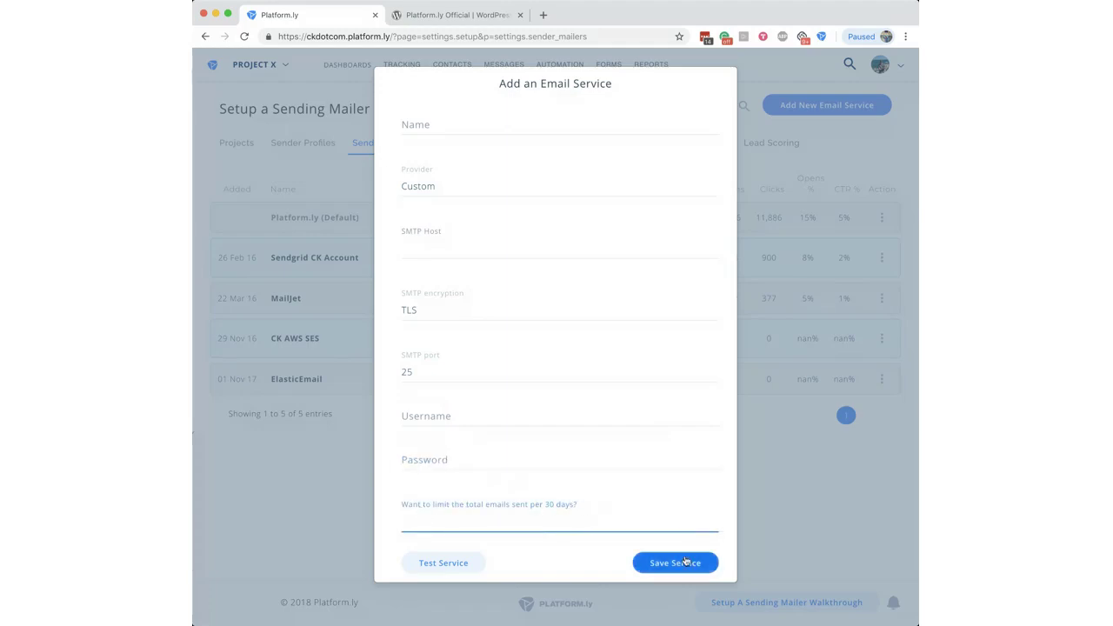
{"action": "left_click", "coordinate": [474, 187]}
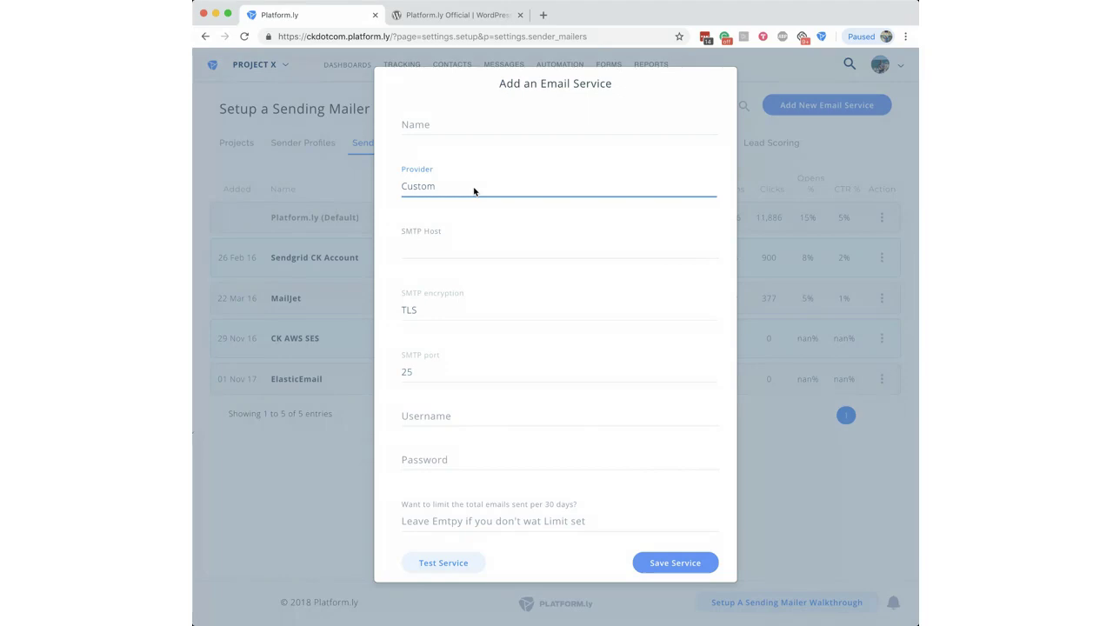
Step: Change the provider from Mailjet to Amazon Ses, autofilling the host, TLS and port 587
{"action": "key", "text": "super+Tab"}
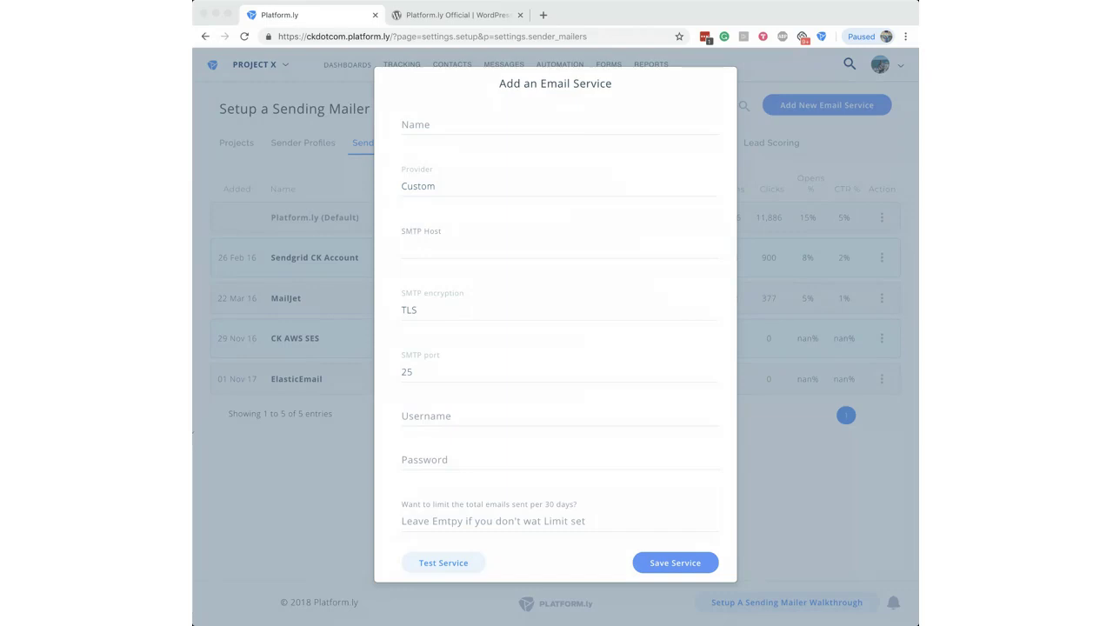
{"action": "left_click", "coordinate": [443, 221]}
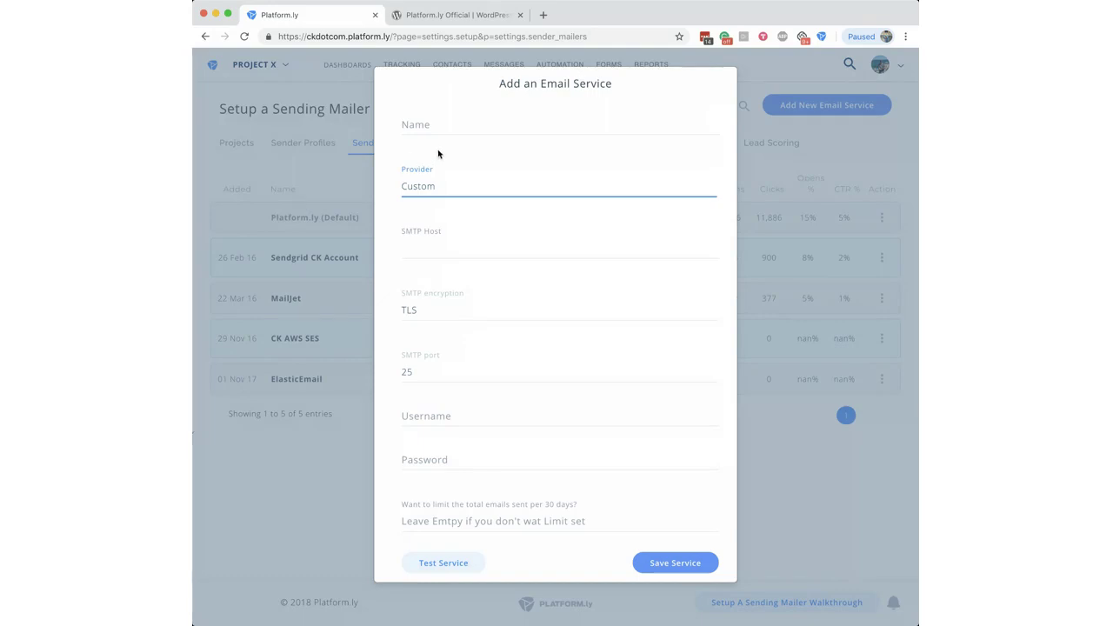
{"action": "key", "text": "m"}
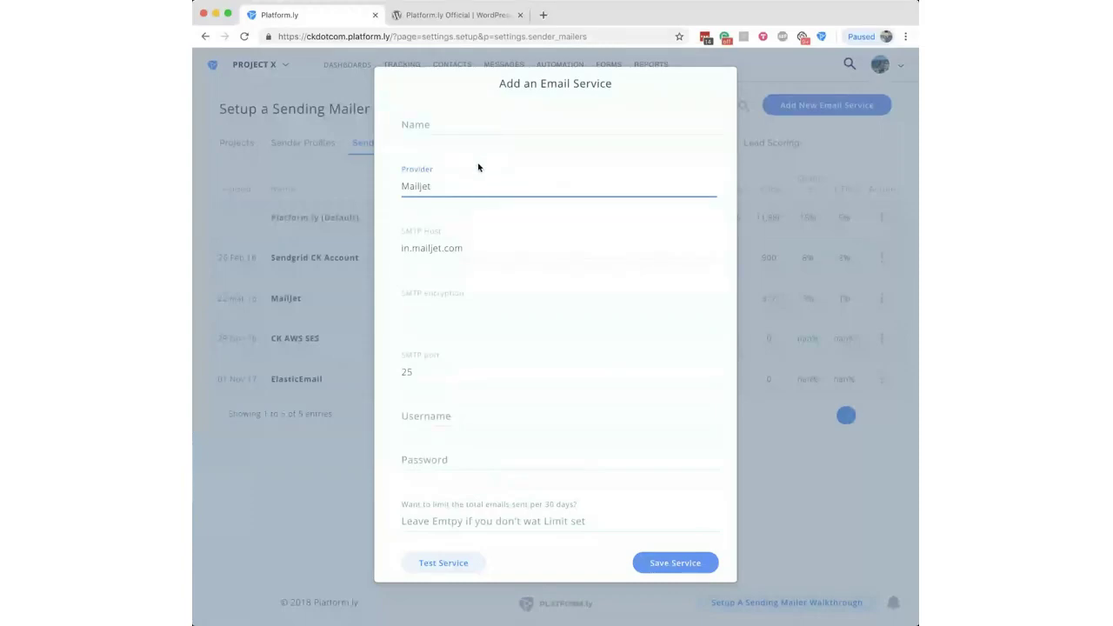
{"action": "key", "text": "Down"}
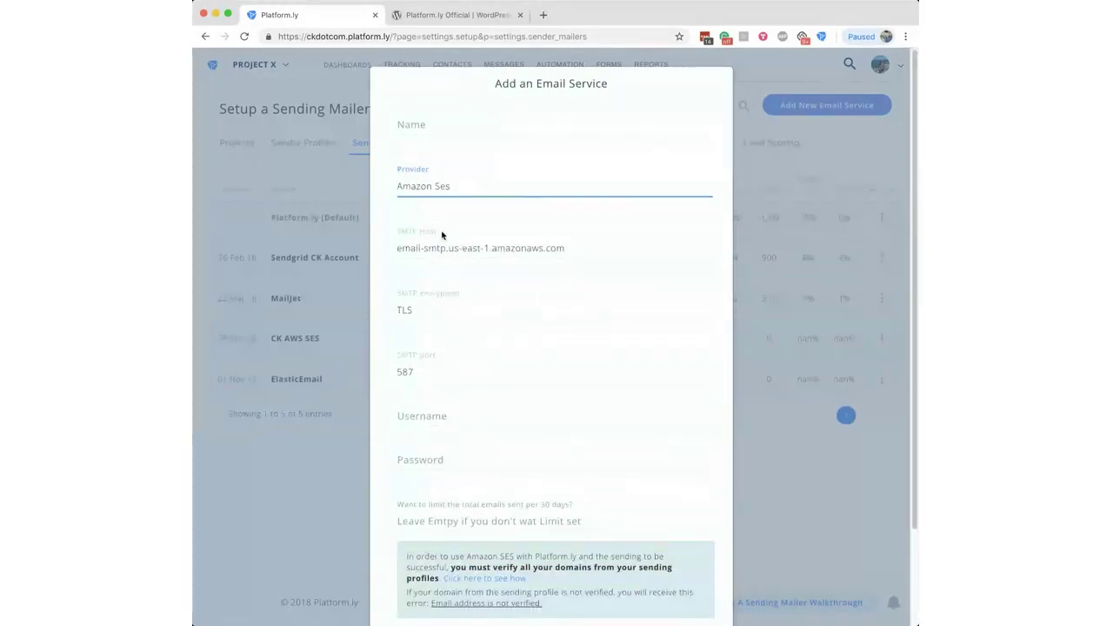
{"action": "left_click", "coordinate": [572, 251]}
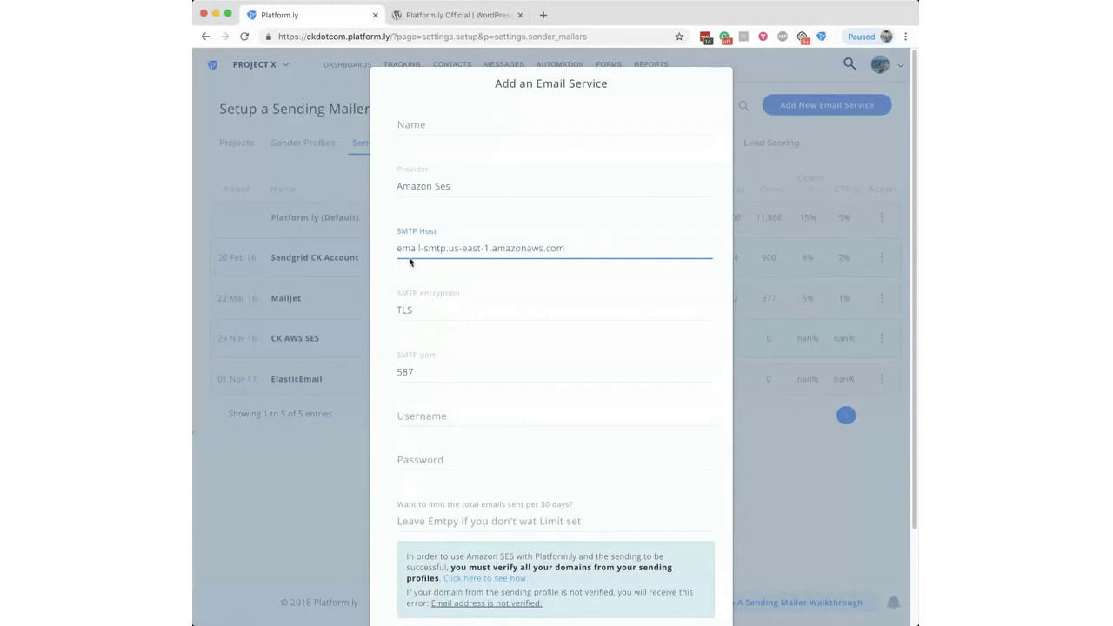
{"action": "left_click", "coordinate": [381, 249]}
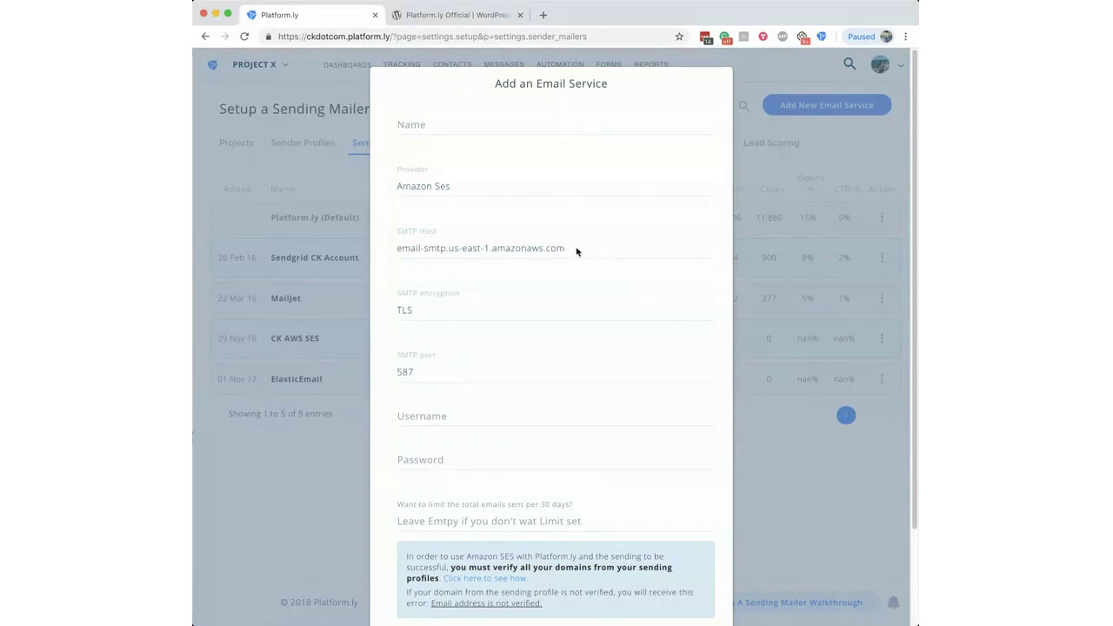
{"action": "left_click", "coordinate": [433, 191]}
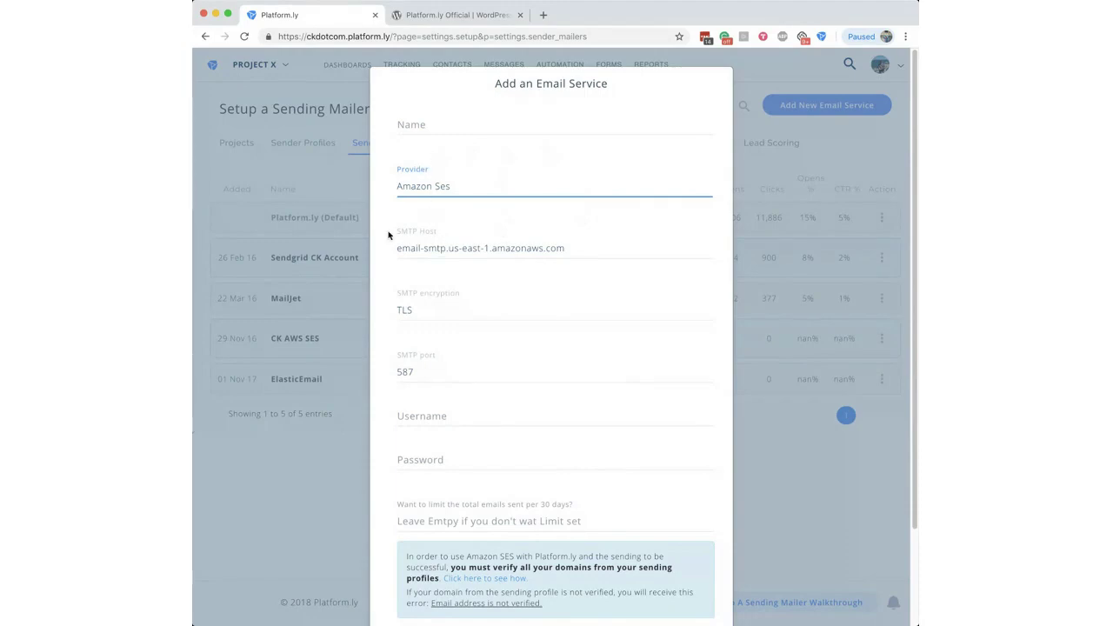
{"action": "left_click", "coordinate": [721, 336]}
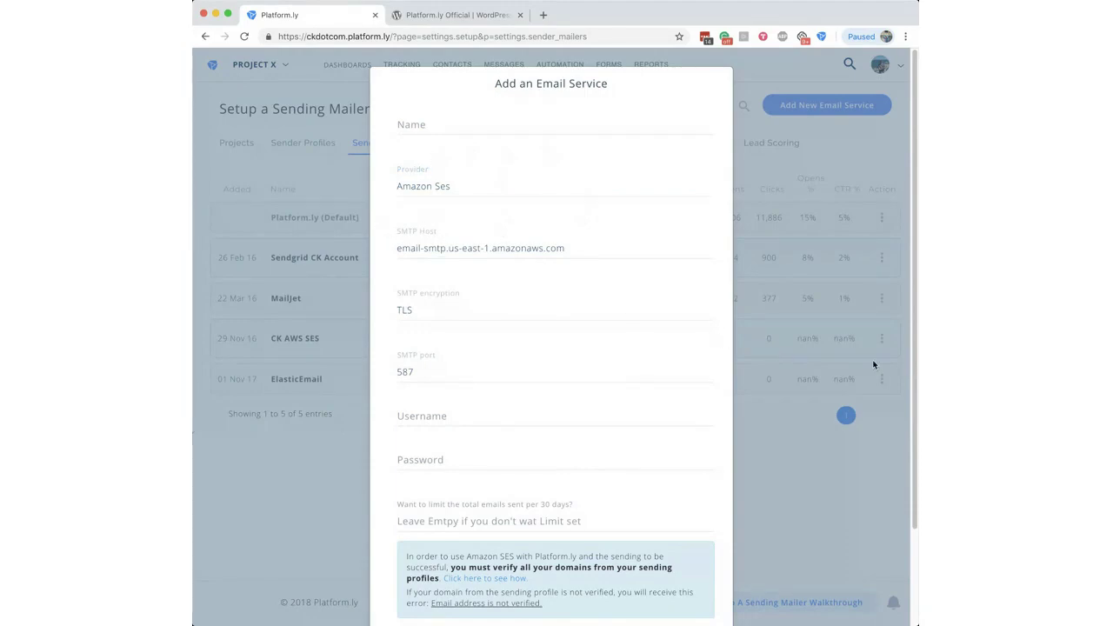
{"action": "scroll", "coordinate": [909, 399], "scroll_direction": "down", "scroll_amount": 2}
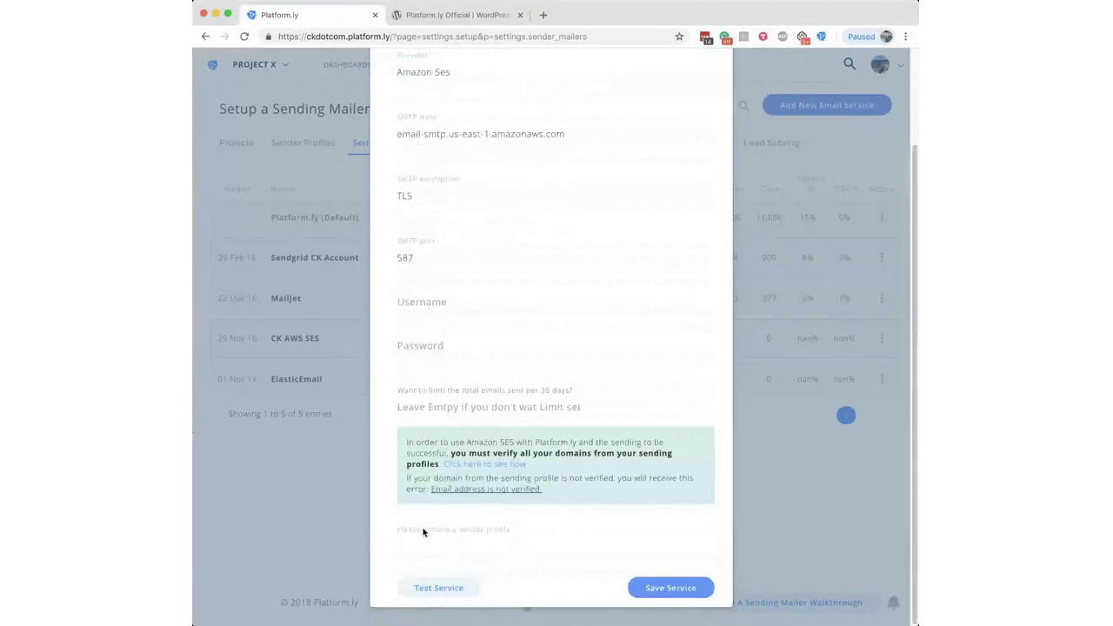
{"action": "left_click", "coordinate": [428, 548]}
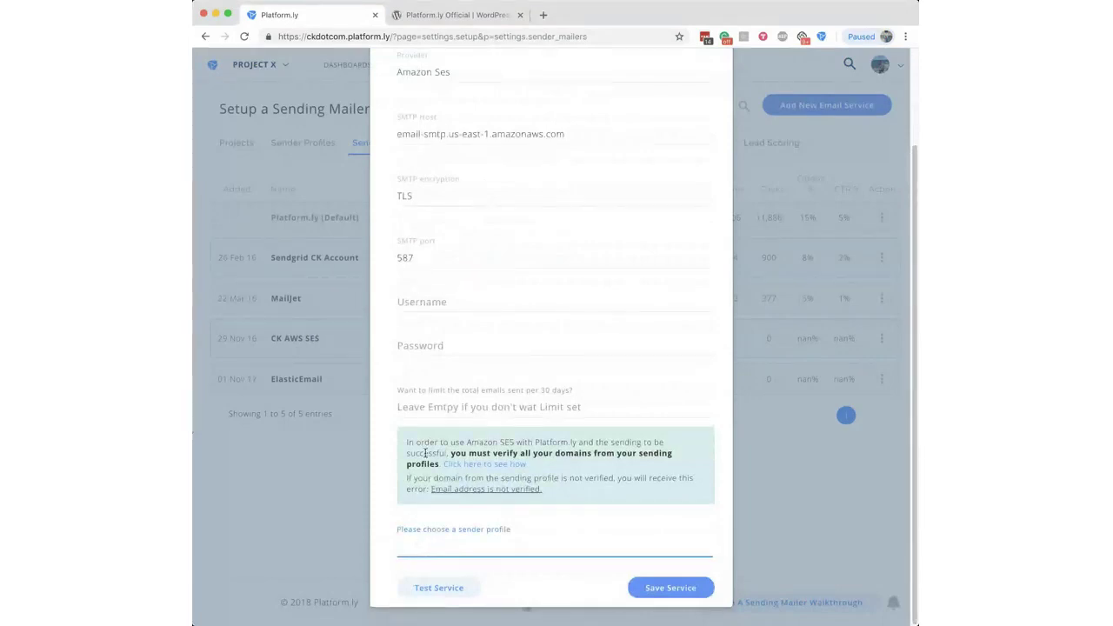
{"action": "left_click", "coordinate": [431, 405]}
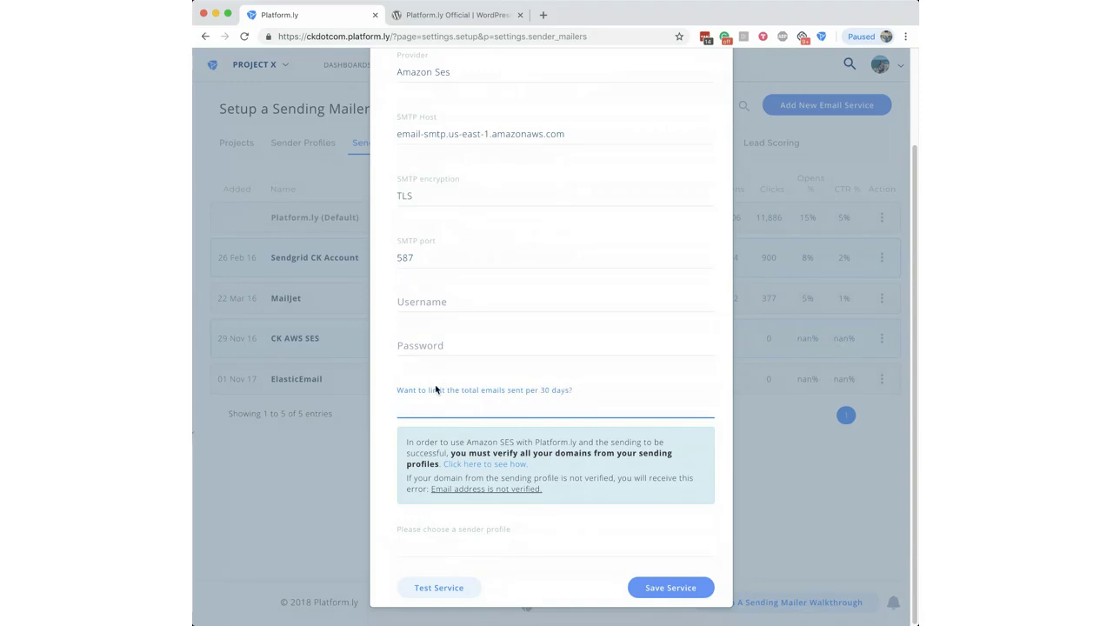
{"action": "scroll", "coordinate": [472, 379], "scroll_direction": "up", "scroll_amount": 1}
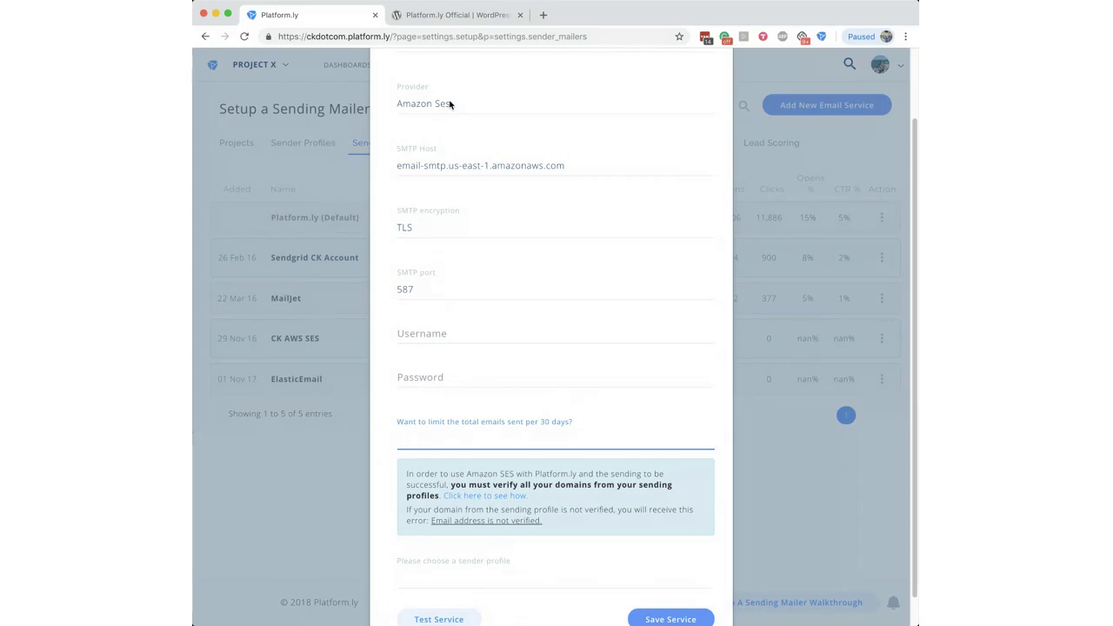
{"action": "scroll", "coordinate": [598, 351], "scroll_direction": "up", "scroll_amount": 2}
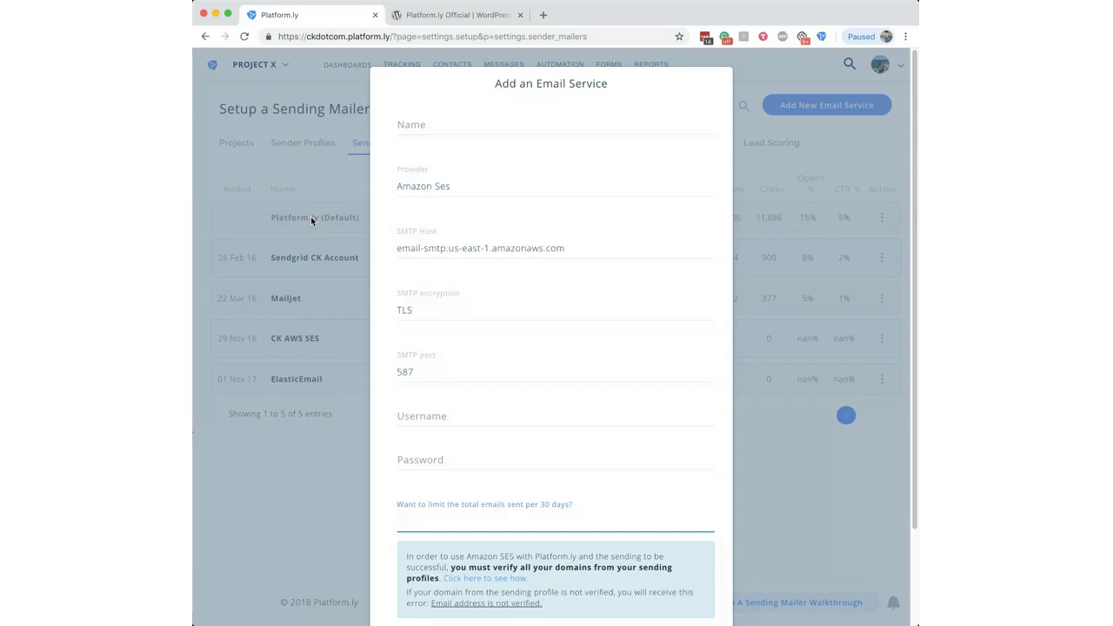
{"action": "left_click", "coordinate": [492, 188]}
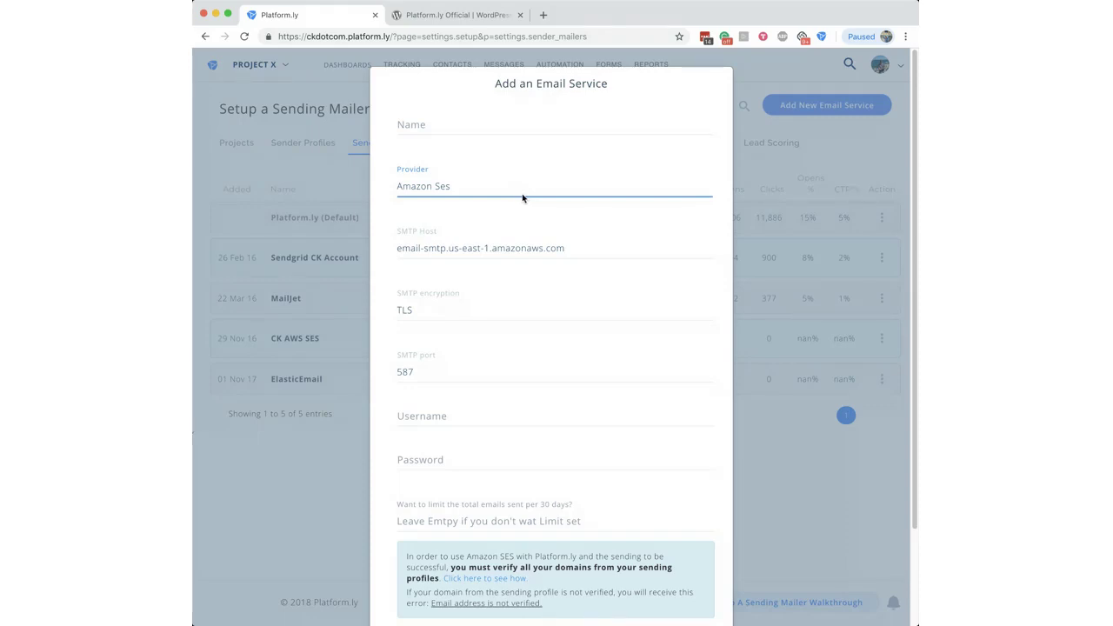
{"action": "left_click", "coordinate": [729, 327]}
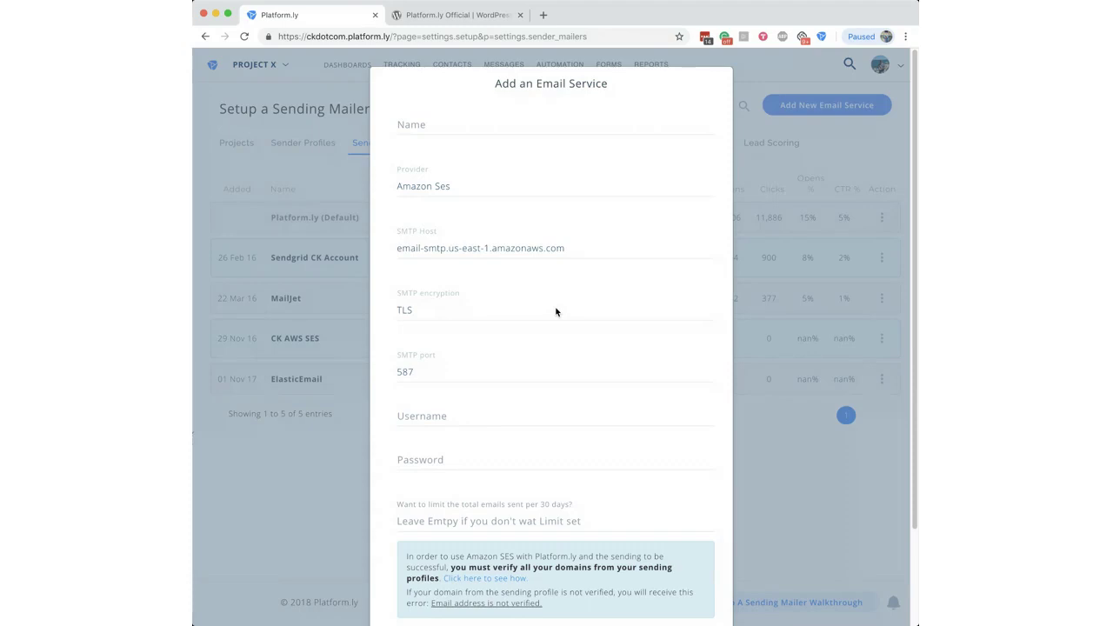
Step: Close the dialog and edit the 'test' form from the Forms > Options list
{"action": "left_click", "coordinate": [250, 166]}
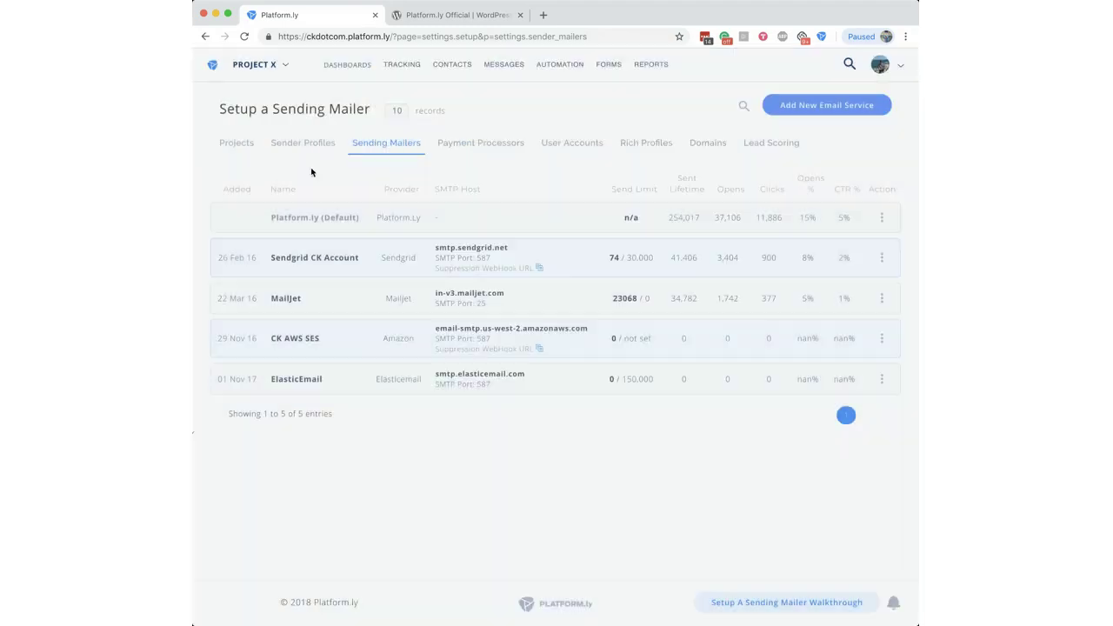
{"action": "mouse_move", "coordinate": [598, 72]}
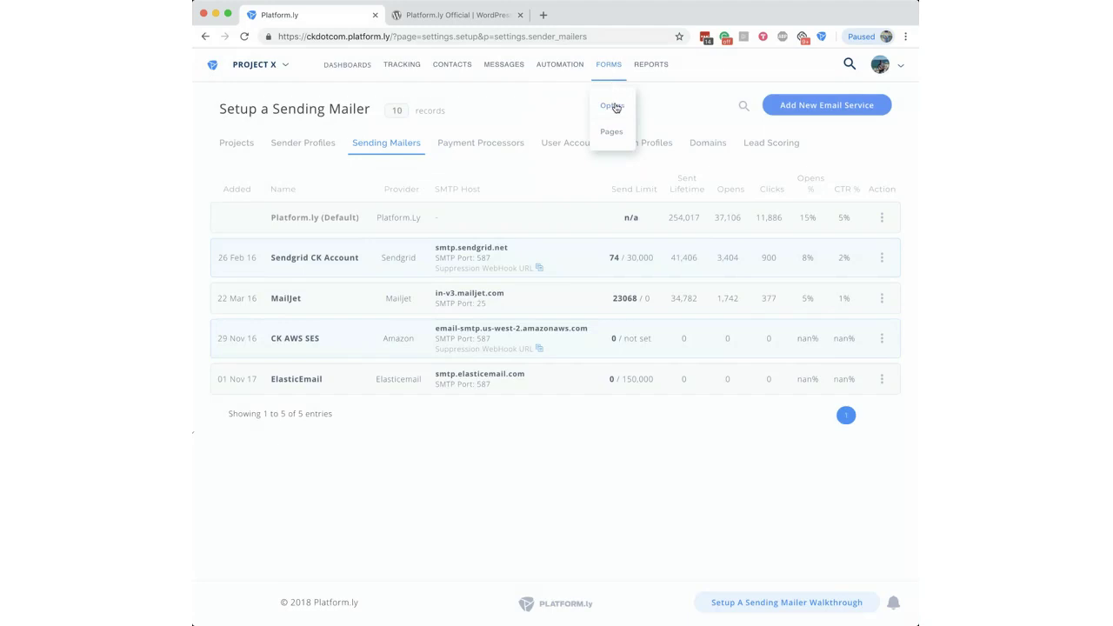
{"action": "left_click", "coordinate": [612, 106]}
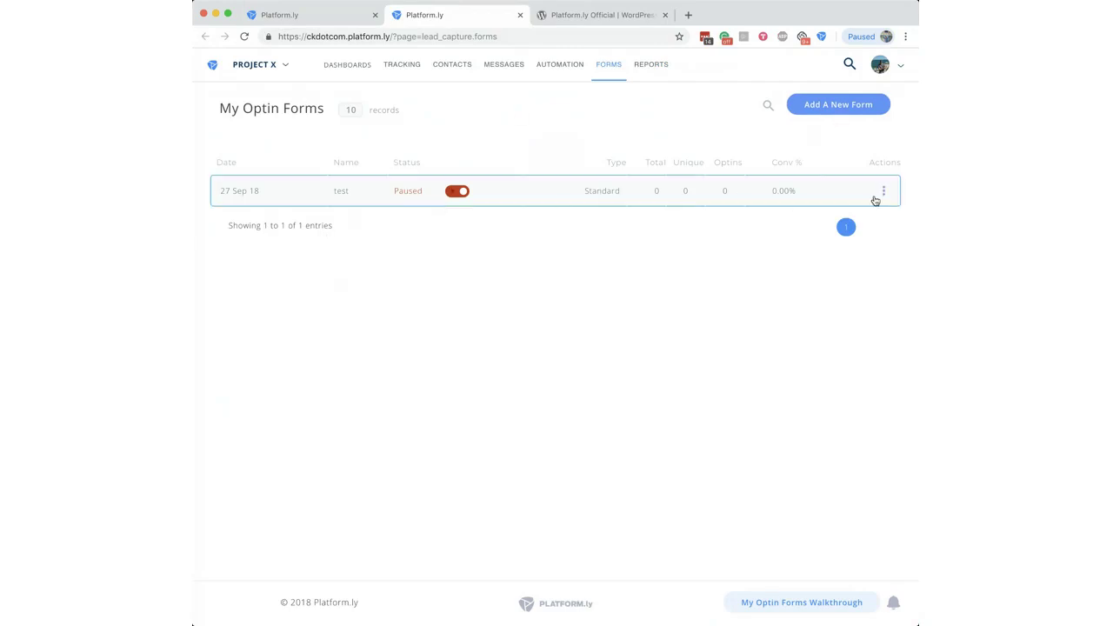
{"action": "left_click", "coordinate": [883, 192]}
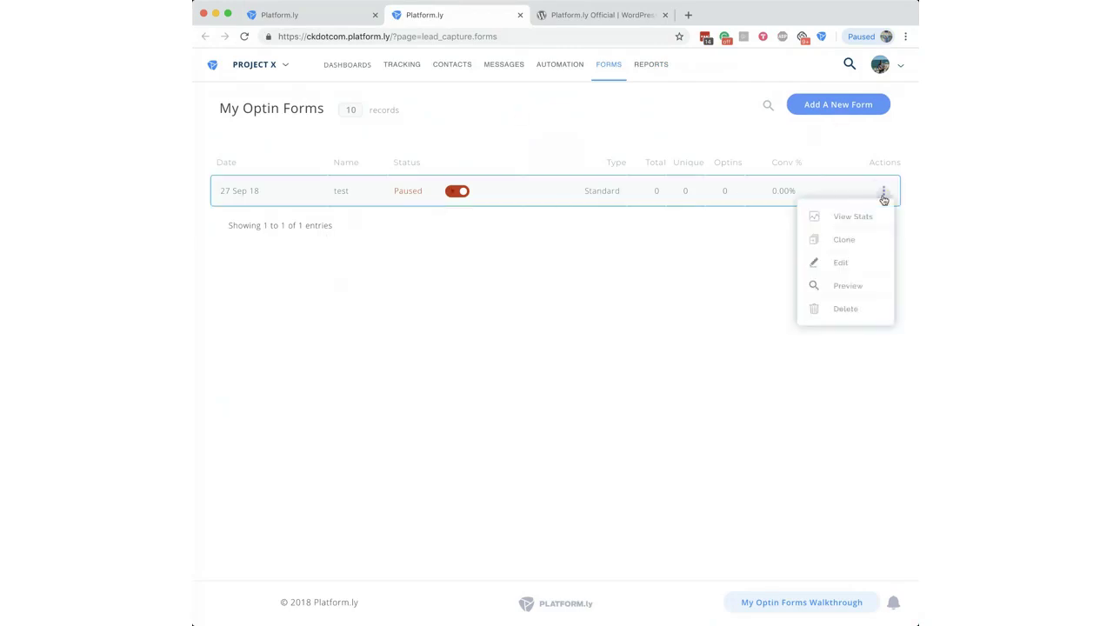
{"action": "left_click", "coordinate": [841, 264]}
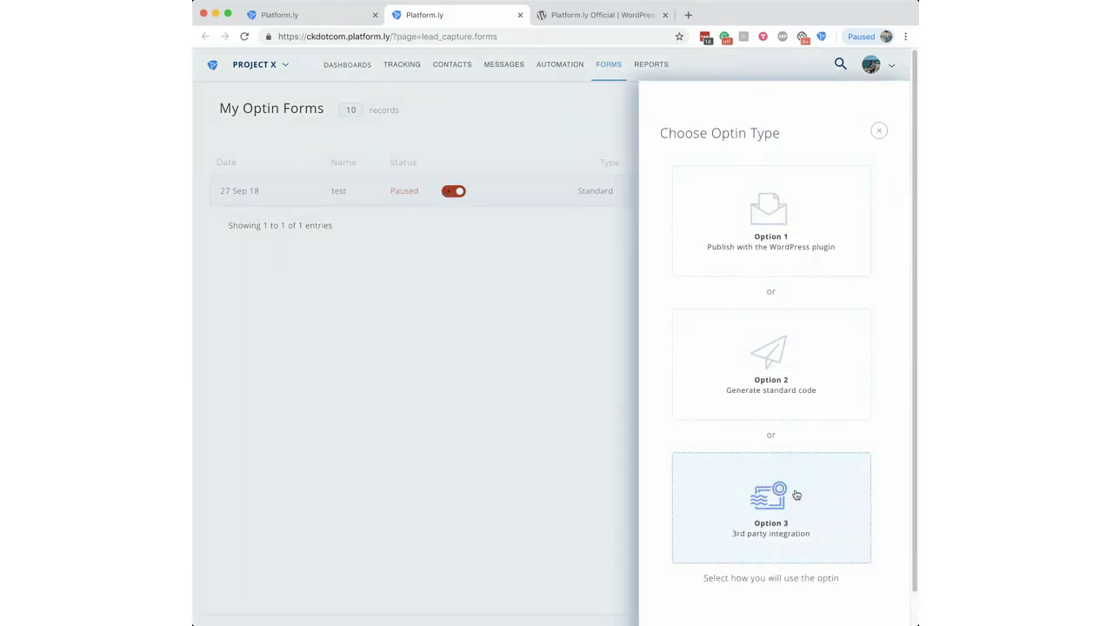
Step: Choose Option 3, 3rd party integration, and select the generated HTML embed code
{"action": "left_click", "coordinate": [798, 495]}
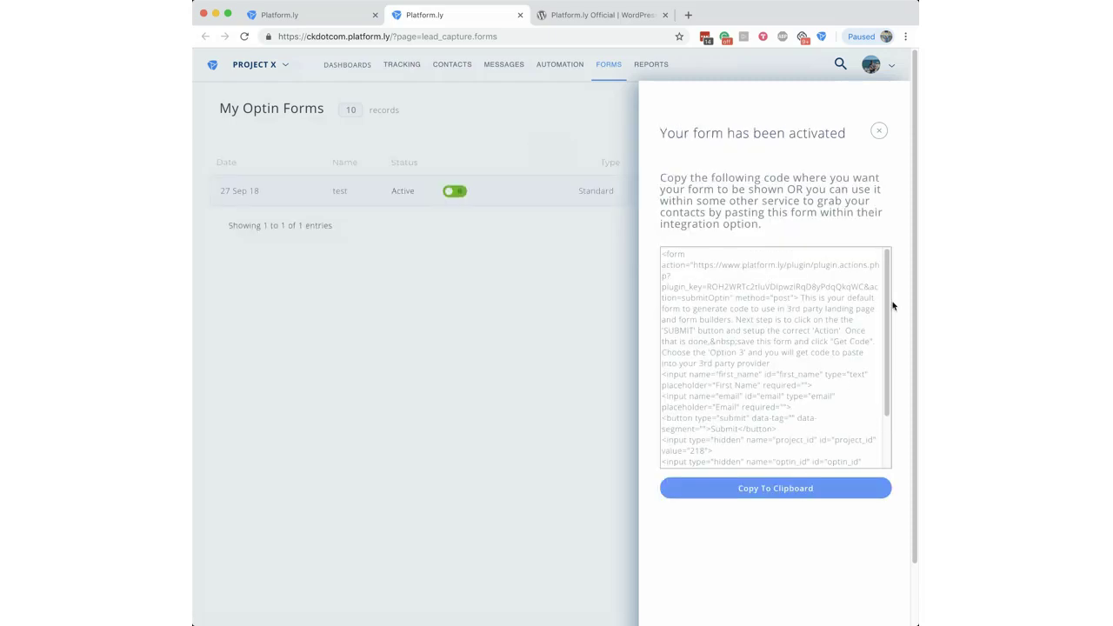
{"action": "left_click_drag", "start_coordinate": [887, 289], "coordinate": [889, 340]}
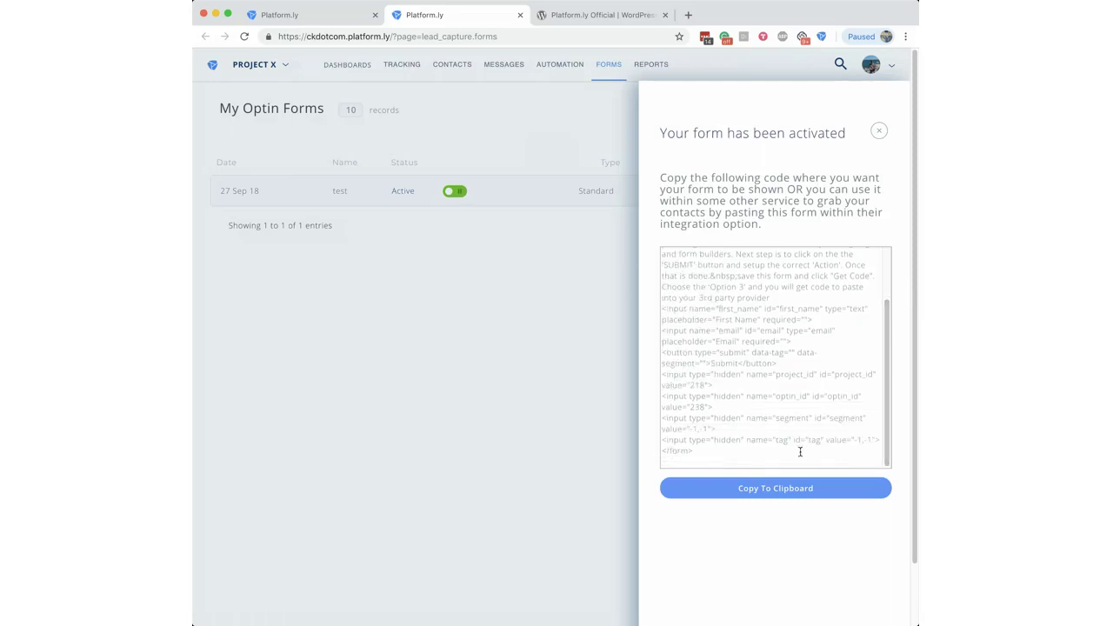
{"action": "scroll", "coordinate": [797, 368], "scroll_direction": "up", "scroll_amount": 3}
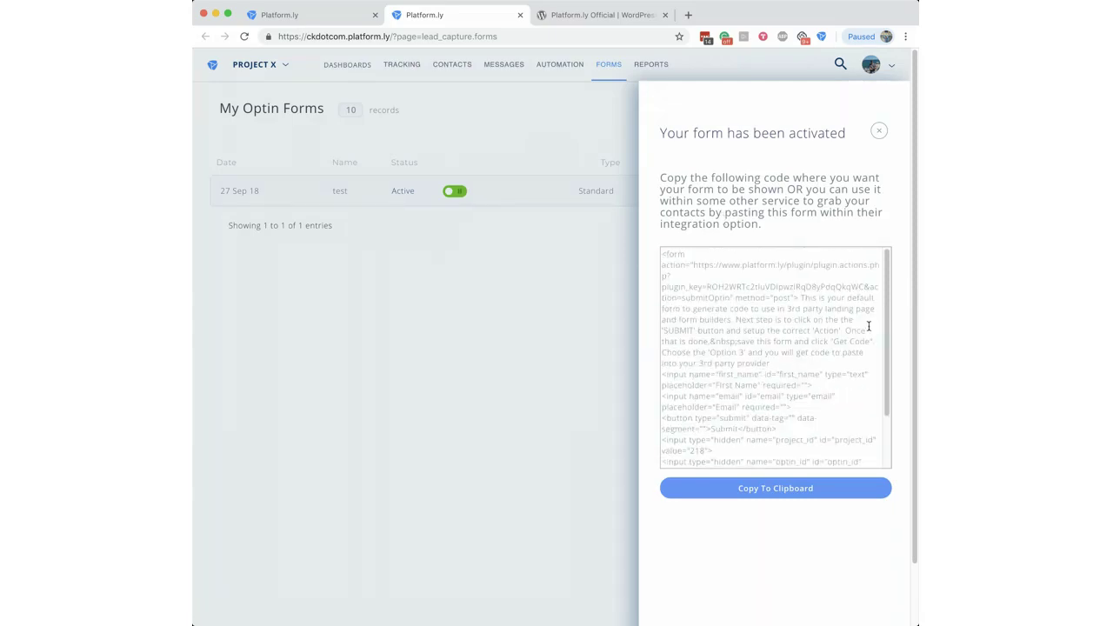
{"action": "left_click_drag", "start_coordinate": [887, 311], "coordinate": [879, 378]}
{"action": "left_click_drag", "start_coordinate": [733, 462], "coordinate": [675, 210]}
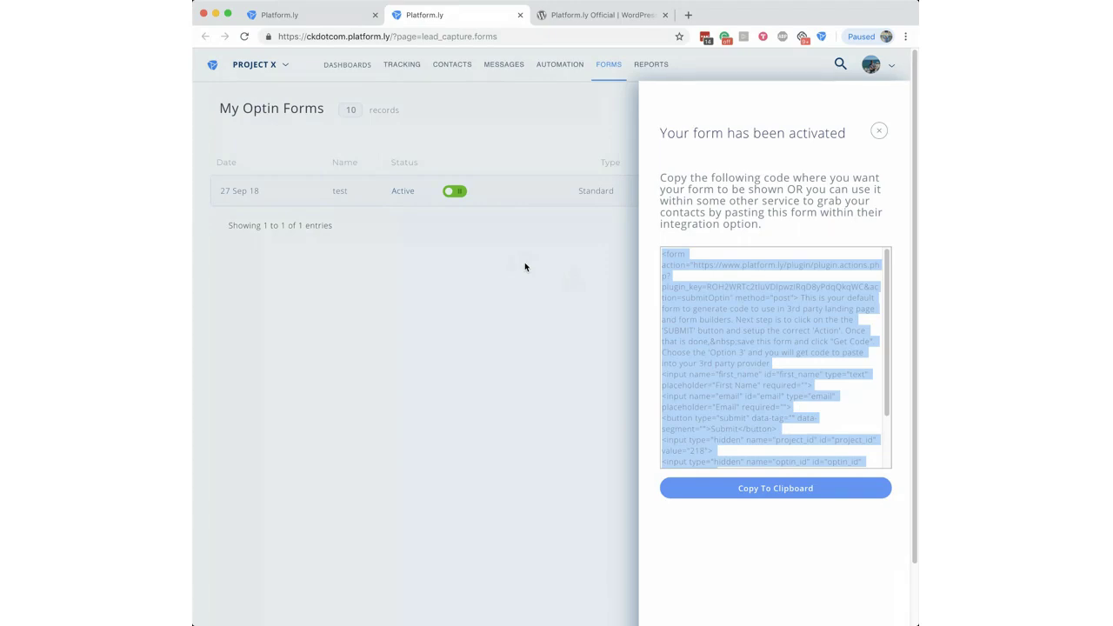
{"action": "left_click", "coordinate": [745, 153]}
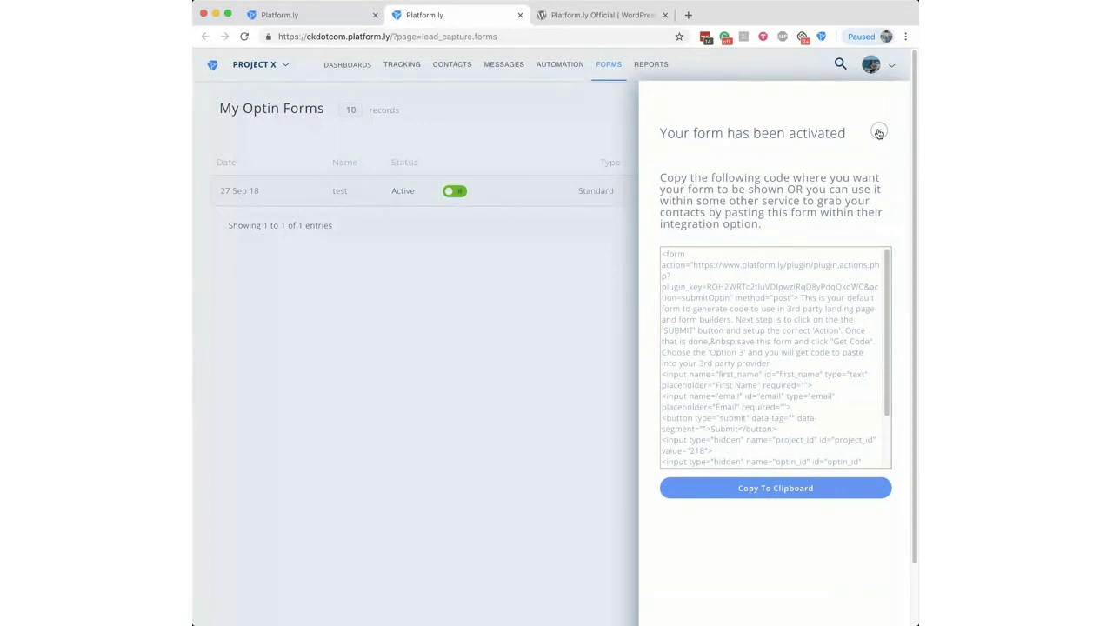
Step: Close the activation panel and review the 'test' form's Active row with 0 optins
{"action": "left_click", "coordinate": [879, 133]}
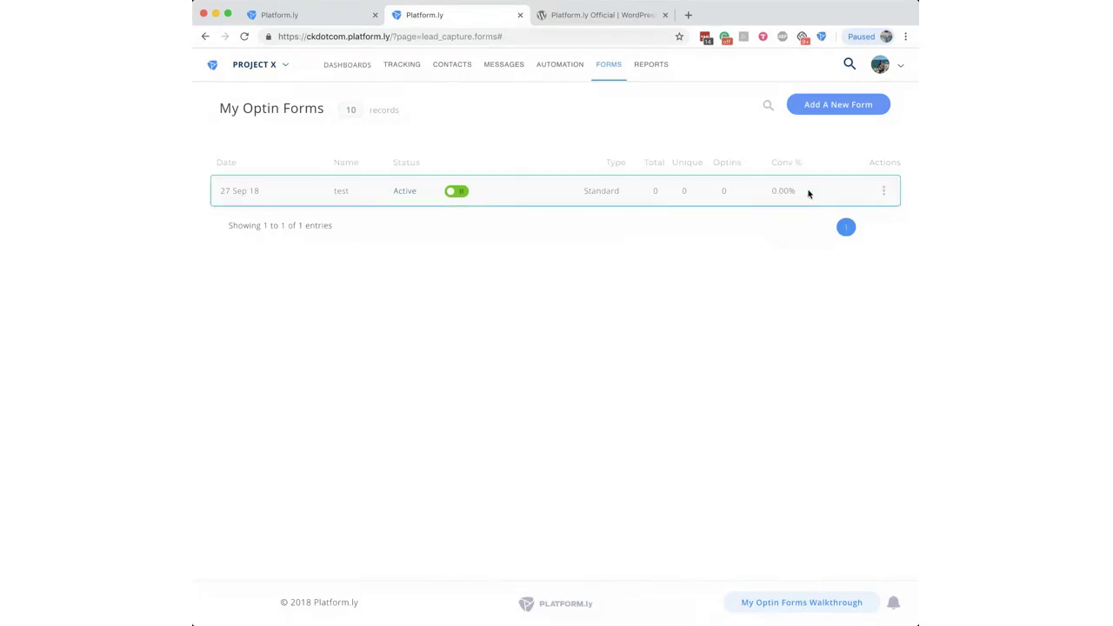
{"action": "left_click_drag", "start_coordinate": [808, 191], "coordinate": [718, 175]}
{"action": "left_click", "coordinate": [723, 242]}
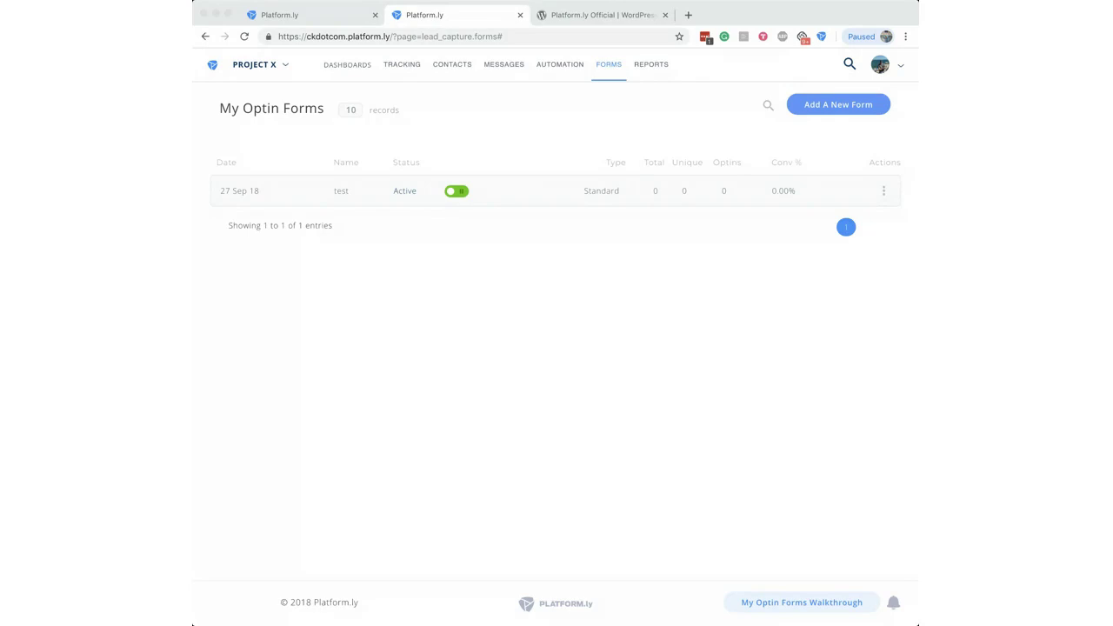
{"action": "left_click", "coordinate": [235, 305]}
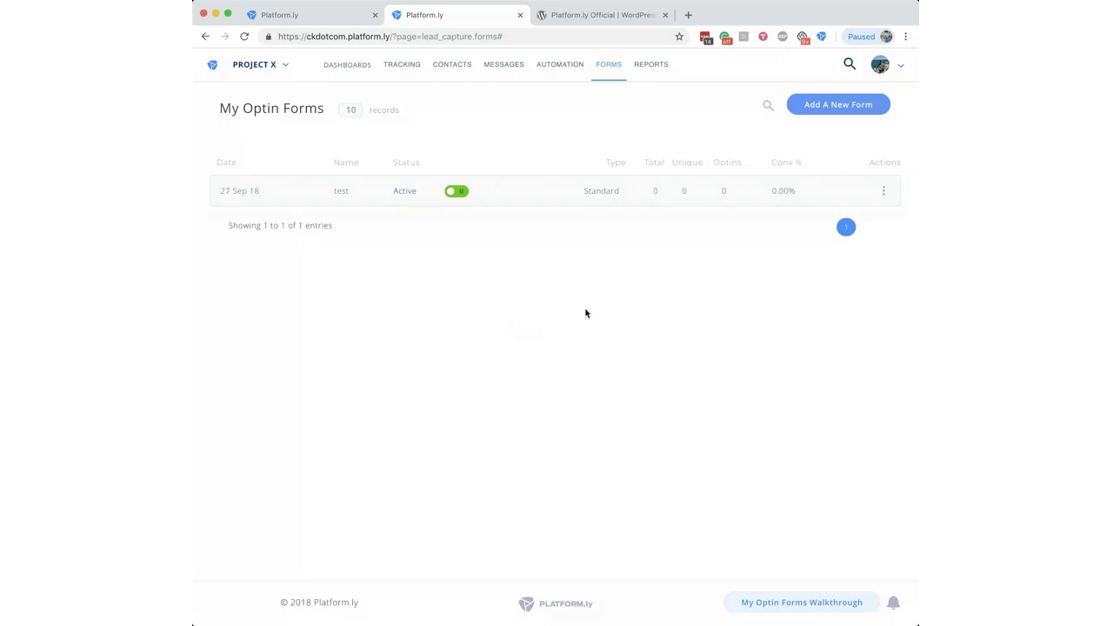
{"action": "left_click_drag", "start_coordinate": [842, 190], "coordinate": [224, 191]}
{"action": "left_click", "coordinate": [427, 256]}
Step: Switch back to the first tab showing the Setup a Sending Mailer page
{"action": "left_click", "coordinate": [290, 23]}
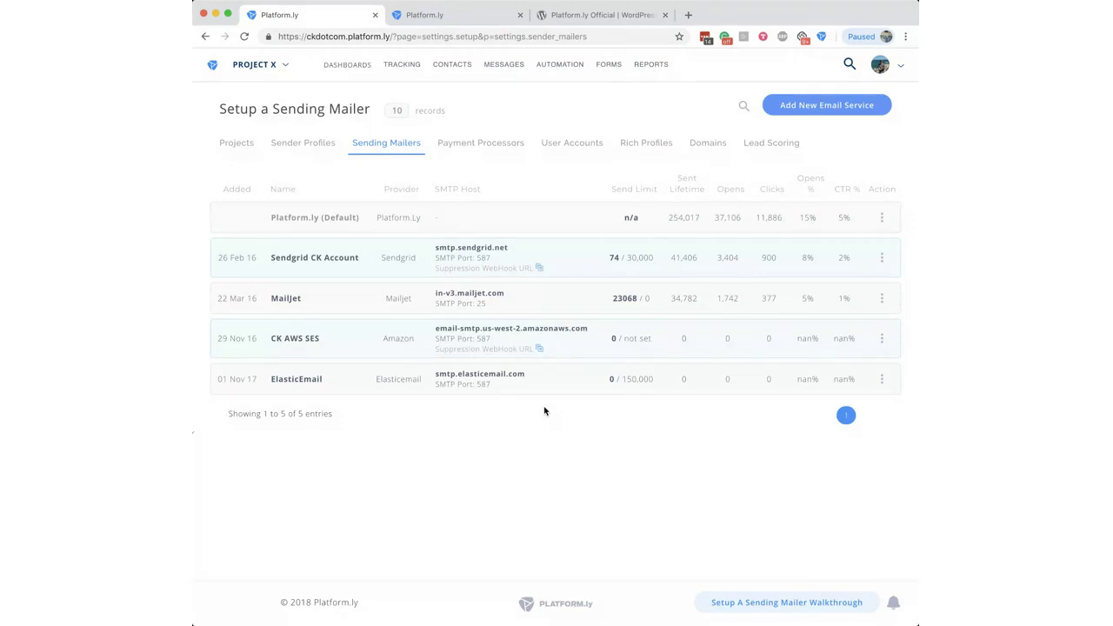
{"action": "mouse_move", "coordinate": [460, 67]}
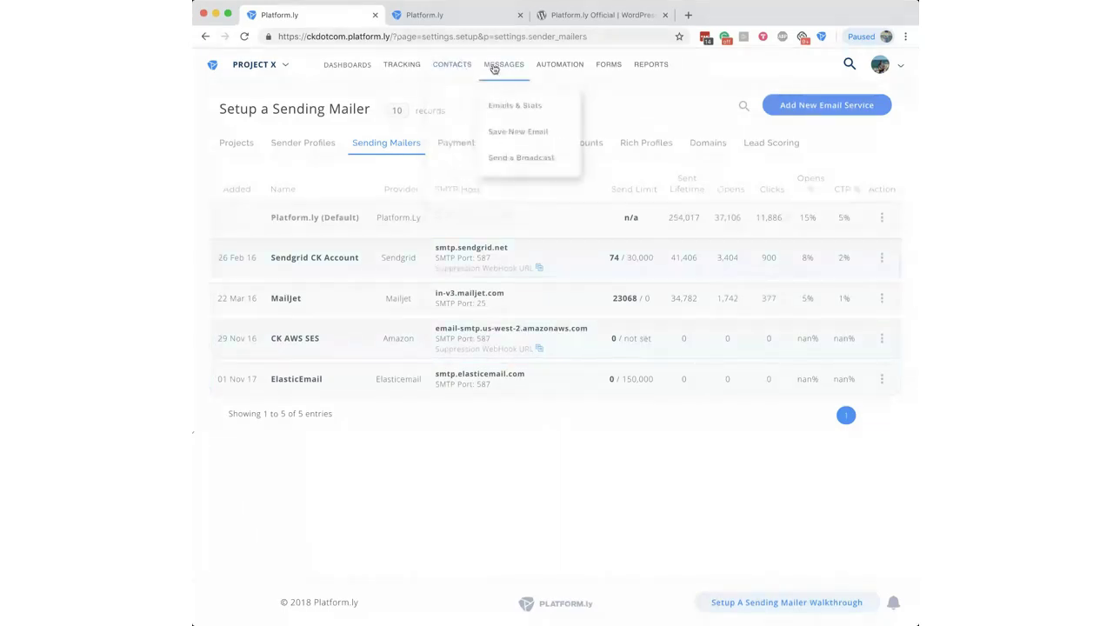
{"action": "mouse_move", "coordinate": [409, 67]}
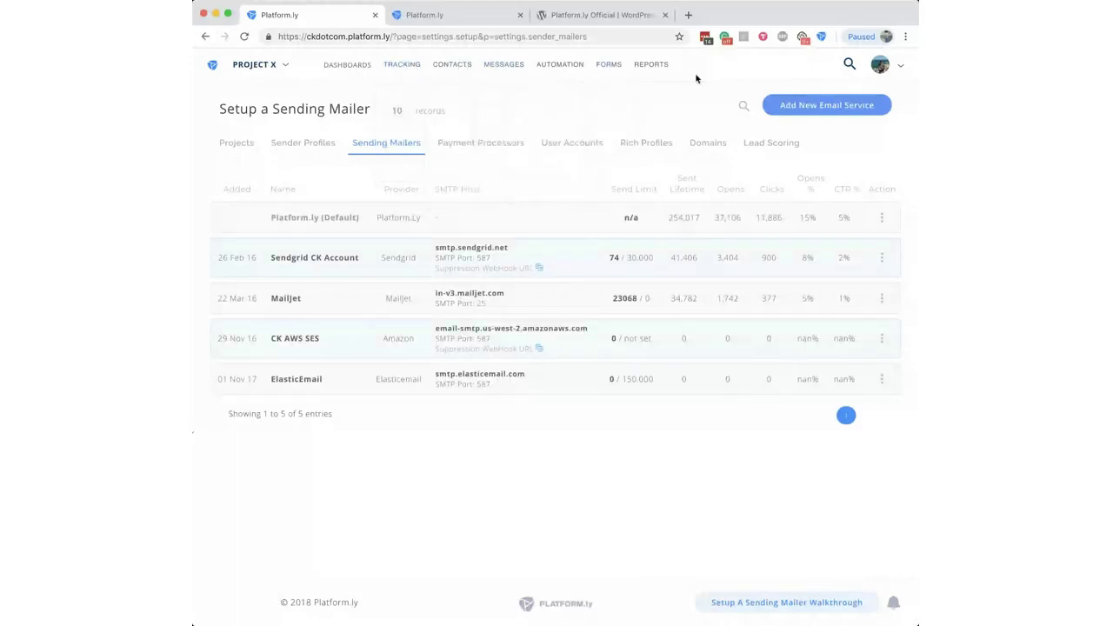
Step: Review the five configured mailers, including Sendgrid, MailJet, Amazon SES and ElasticEmail
{"action": "mouse_move", "coordinate": [470, 67]}
{"action": "mouse_move", "coordinate": [656, 87]}
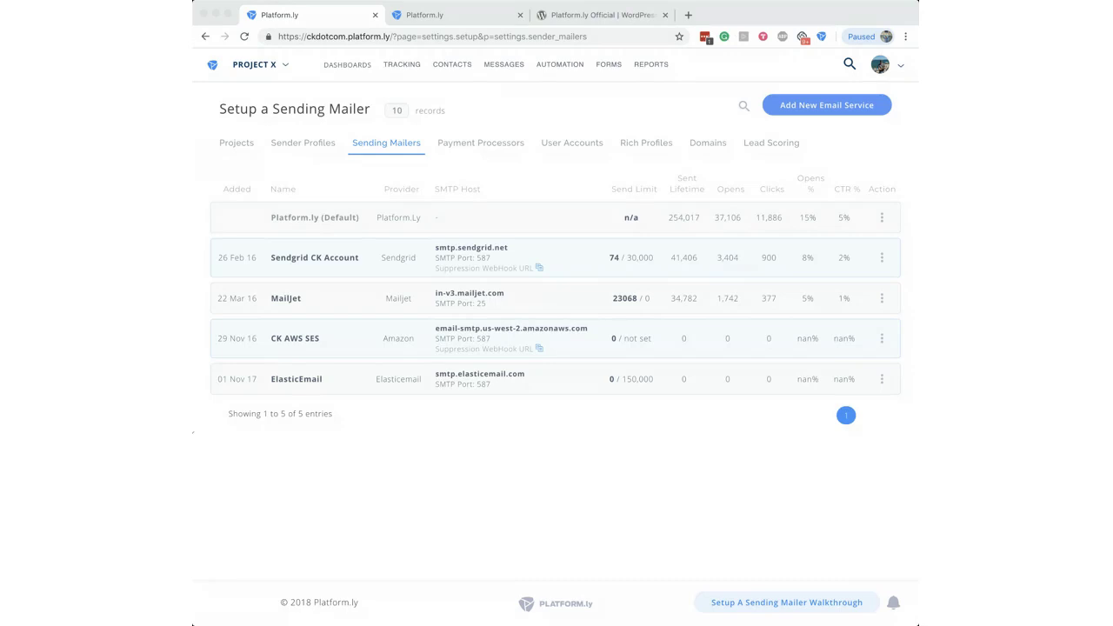
{"action": "left_click", "coordinate": [224, 500]}
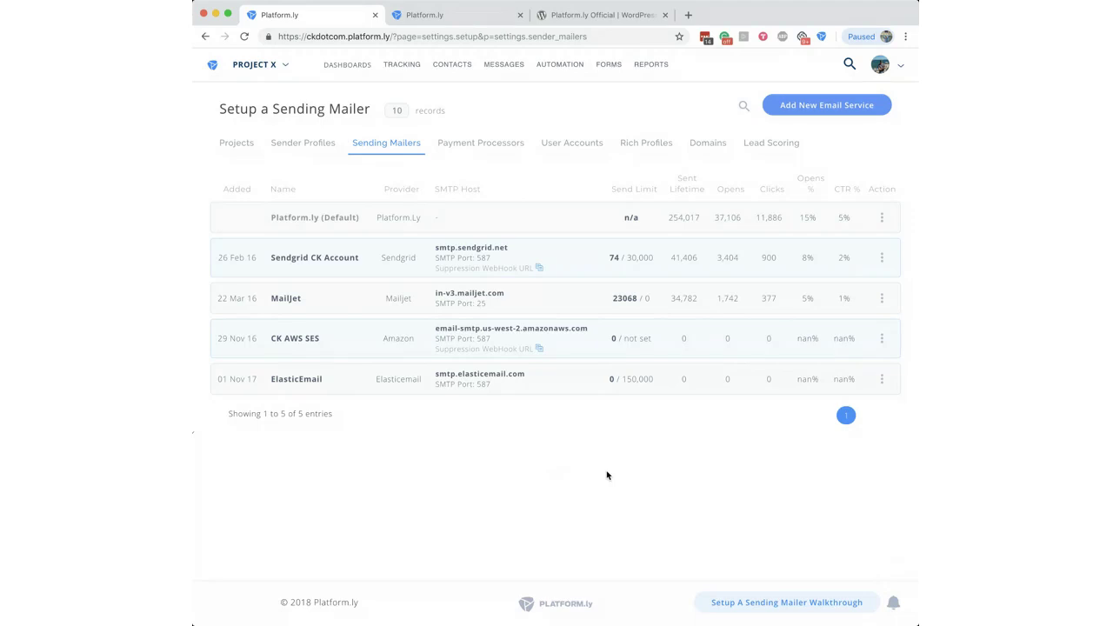
Step: Open the EmailListVerify integration from Integrations and choose Project X for verification
{"action": "left_click", "coordinate": [880, 67]}
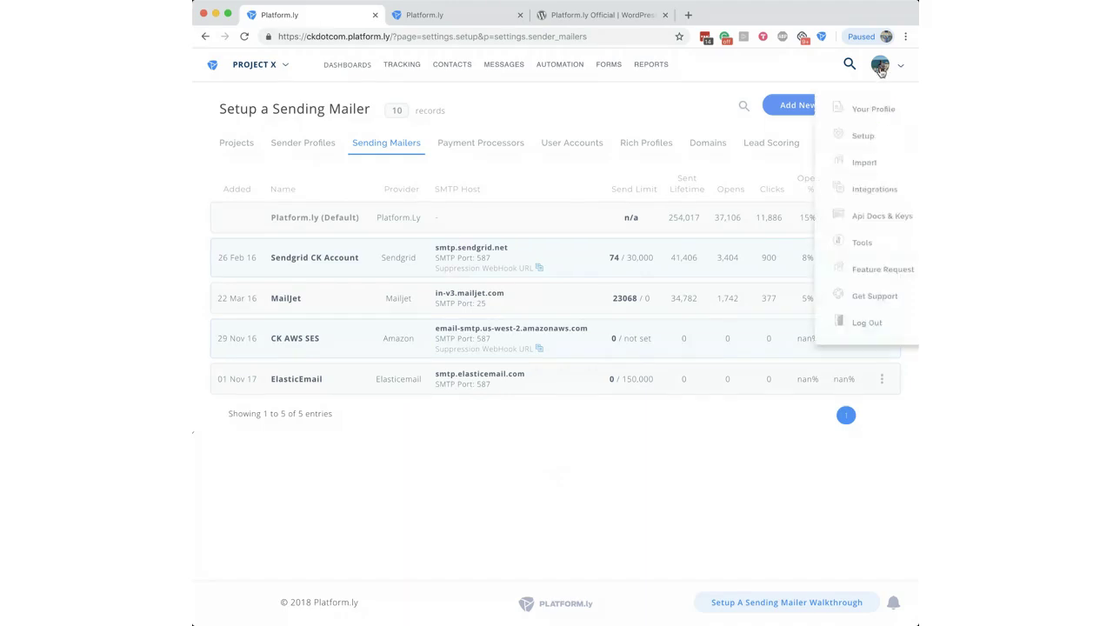
{"action": "left_click", "coordinate": [859, 191]}
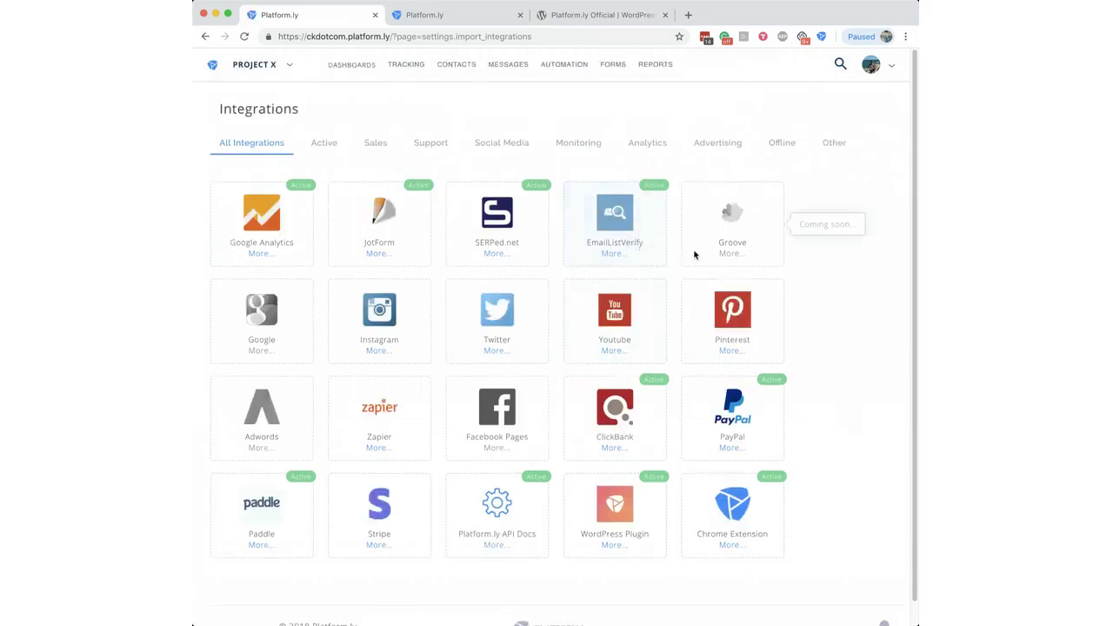
{"action": "left_click", "coordinate": [616, 232]}
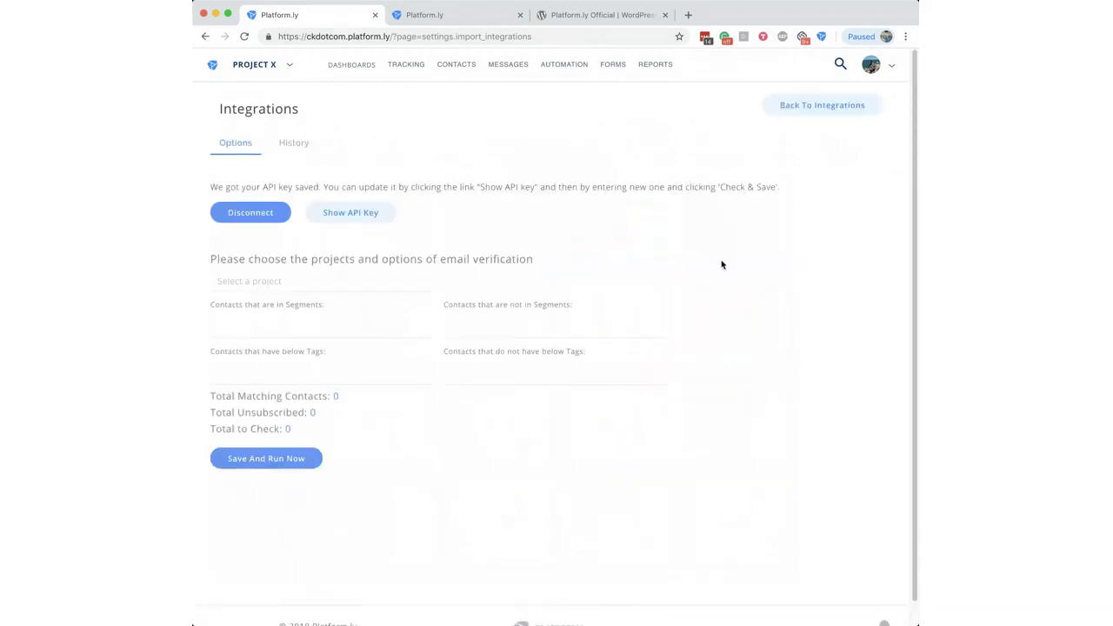
{"action": "left_click", "coordinate": [290, 283]}
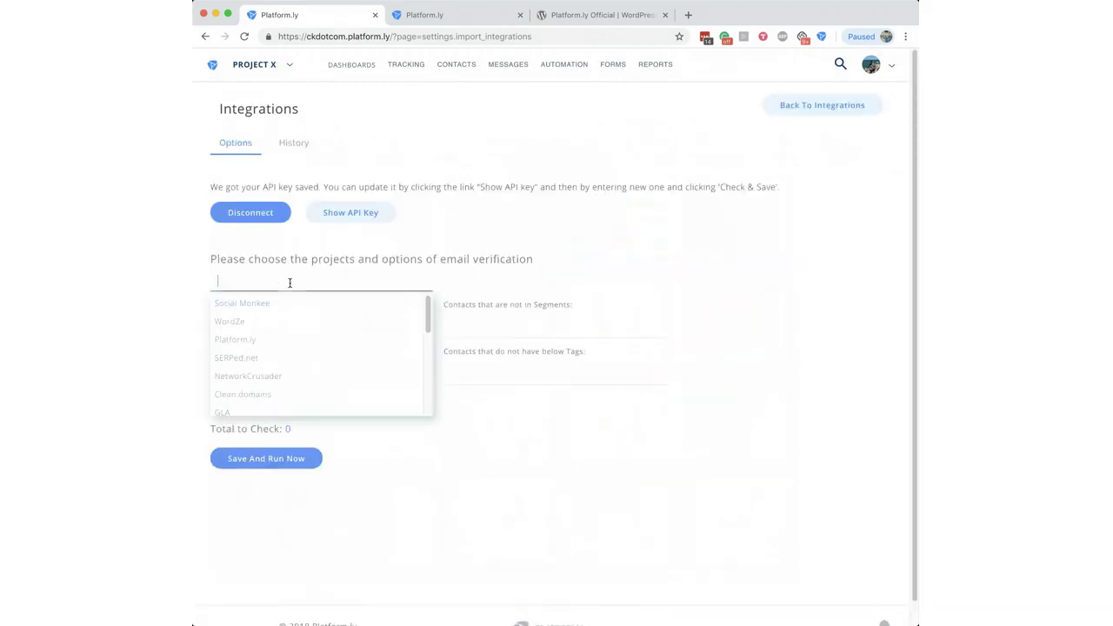
{"action": "left_click_drag", "start_coordinate": [431, 318], "coordinate": [433, 405]}
{"action": "left_click", "coordinate": [245, 409]}
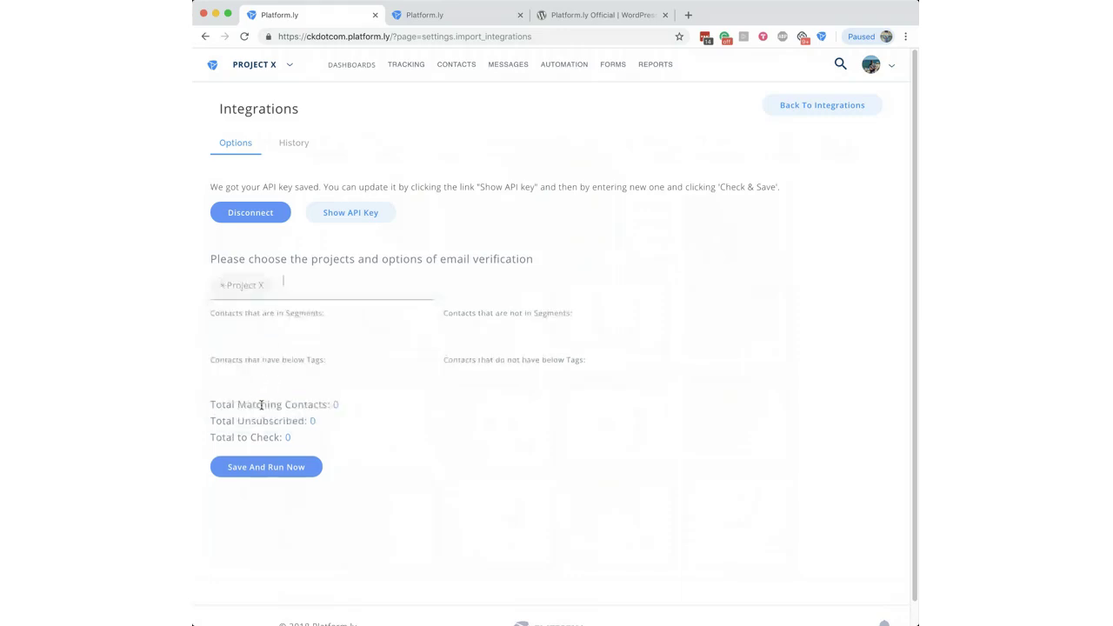
Step: Add Contains Any Segment to the verification's segment criteria
{"action": "left_click", "coordinate": [270, 340]}
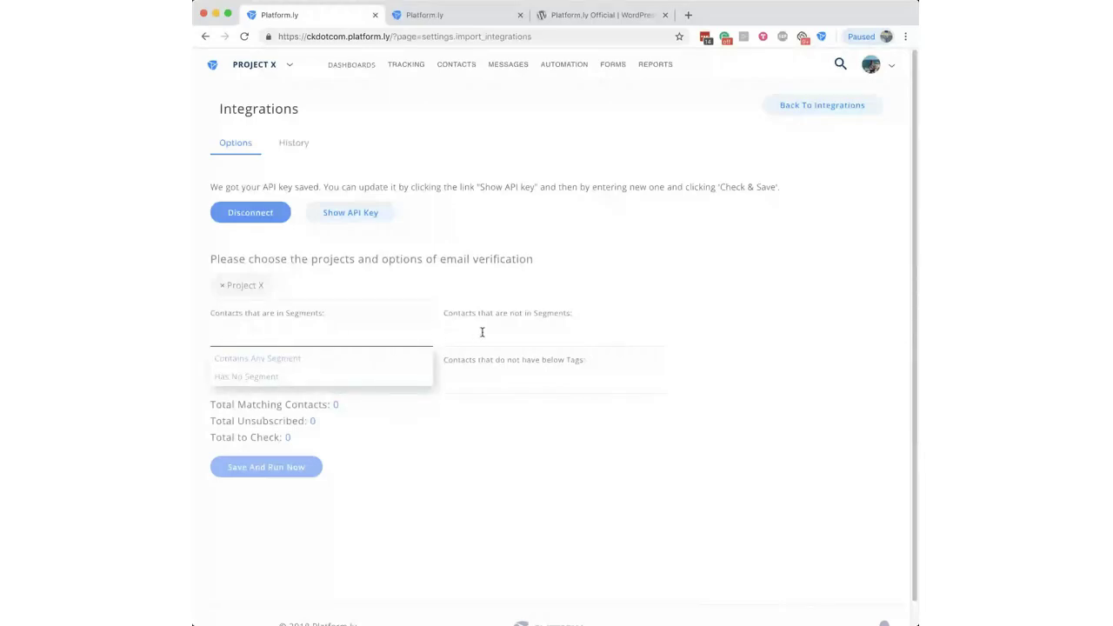
{"action": "left_click", "coordinate": [449, 429]}
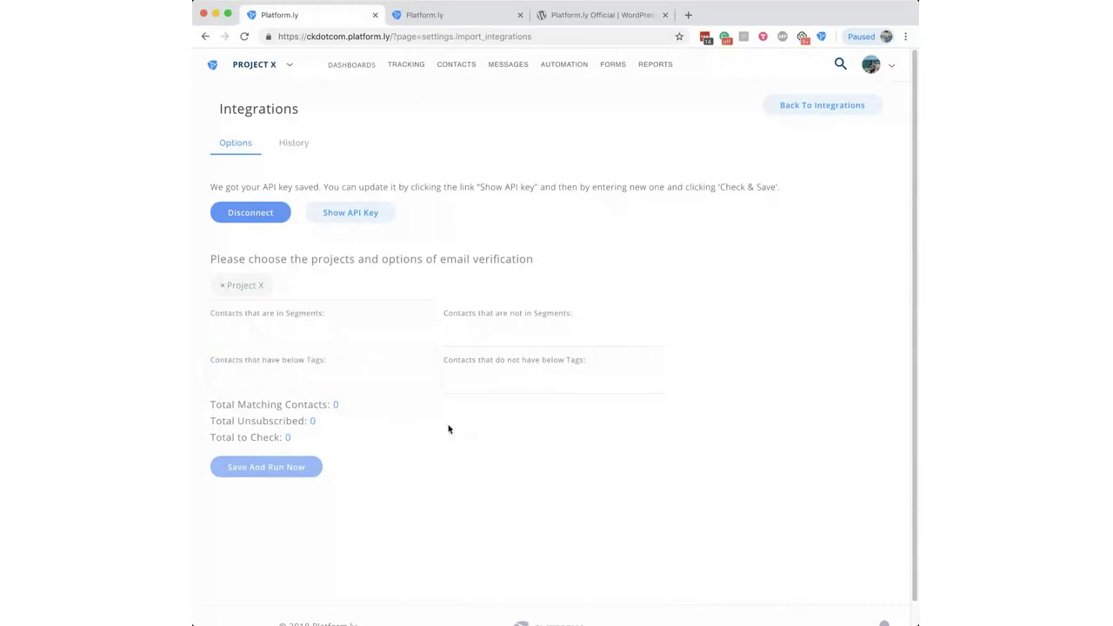
{"action": "left_click", "coordinate": [329, 347]}
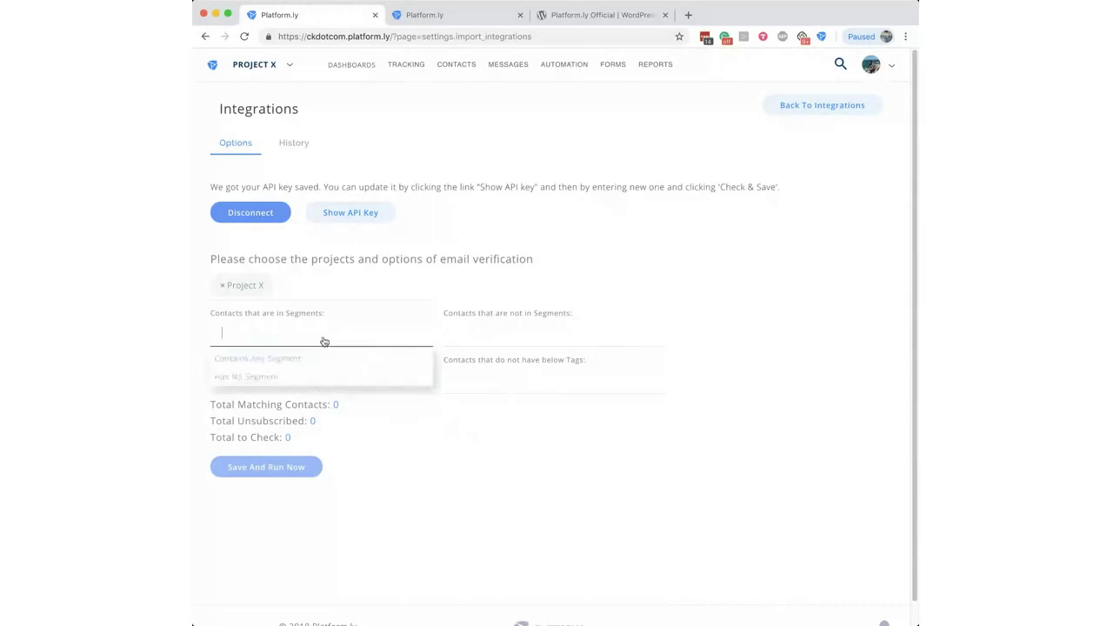
{"action": "left_click", "coordinate": [292, 362]}
Step: Add Contains Any Tag and Project X, then save and run verification immediately
{"action": "left_click", "coordinate": [310, 383]}
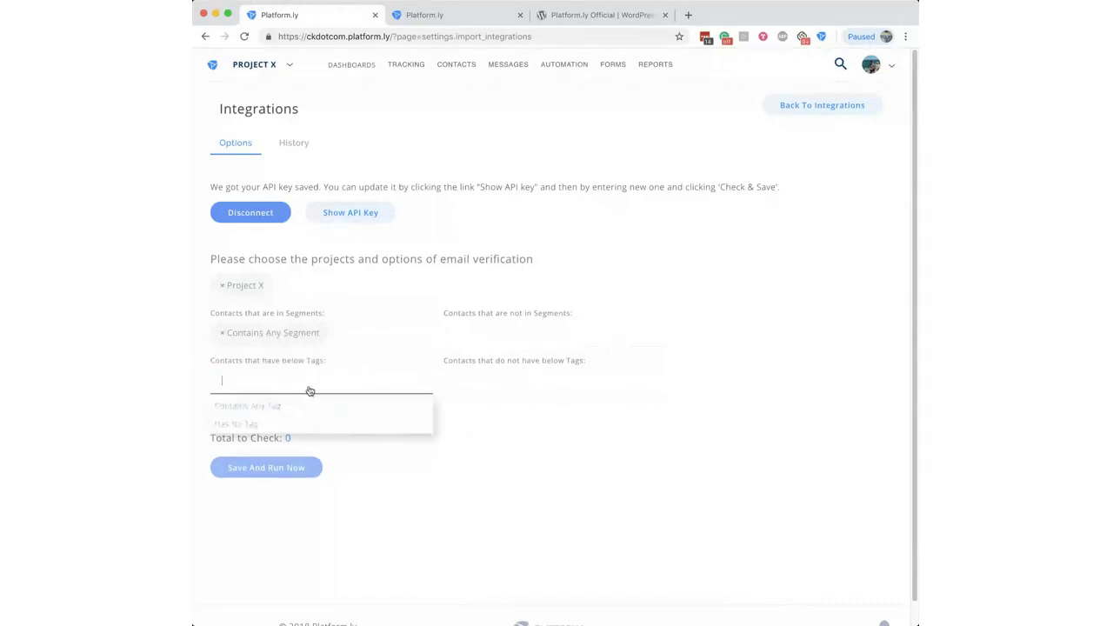
{"action": "left_click", "coordinate": [264, 406]}
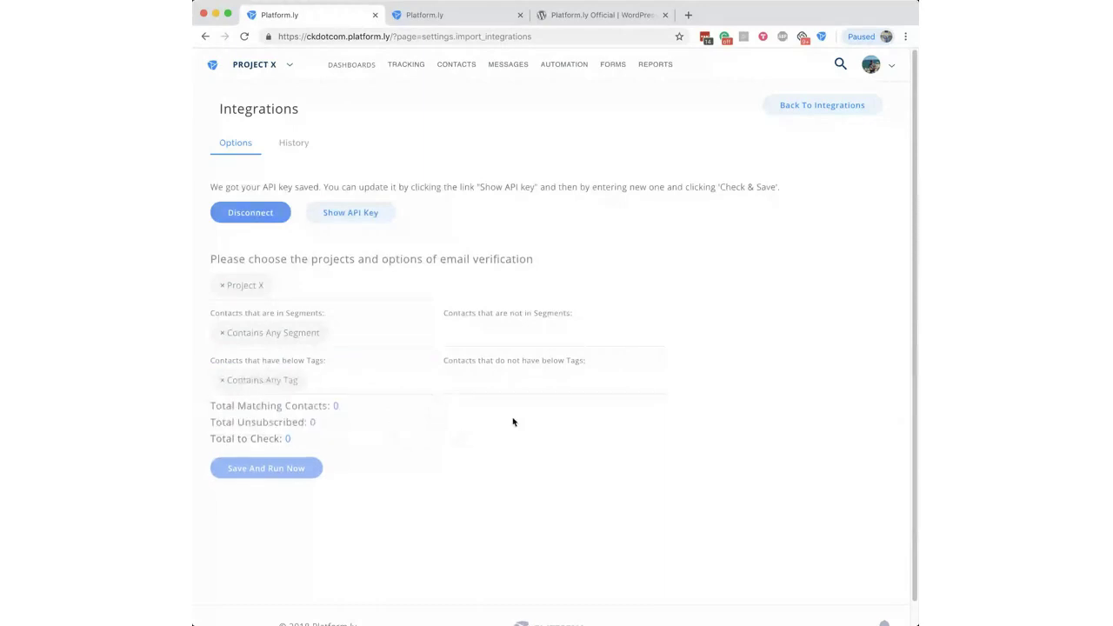
{"action": "left_click", "coordinate": [311, 285]}
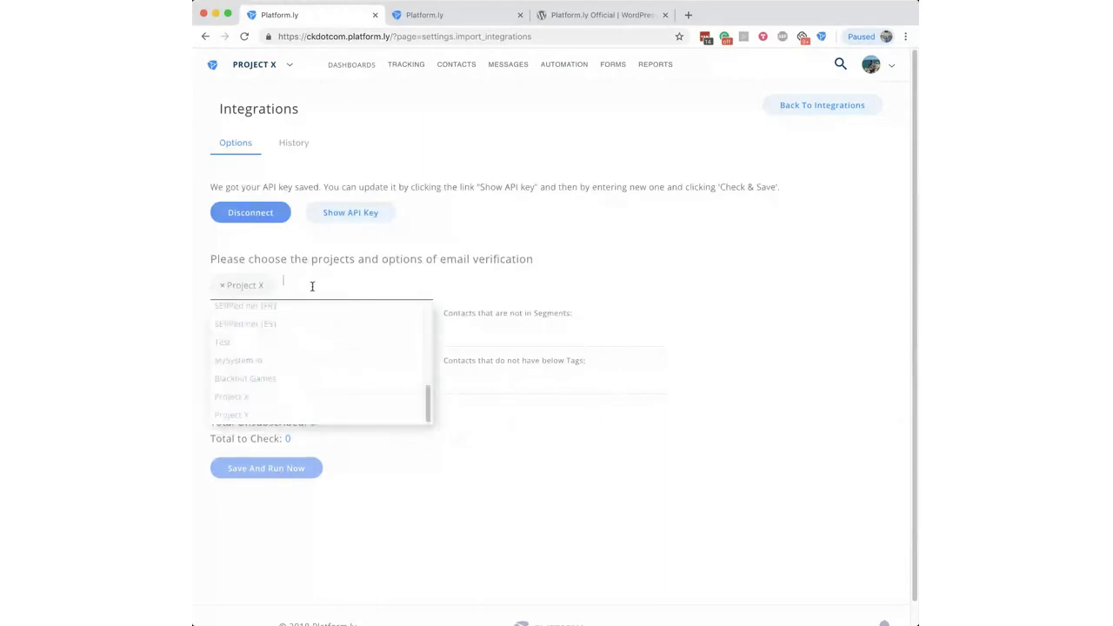
{"action": "left_click", "coordinate": [264, 397]}
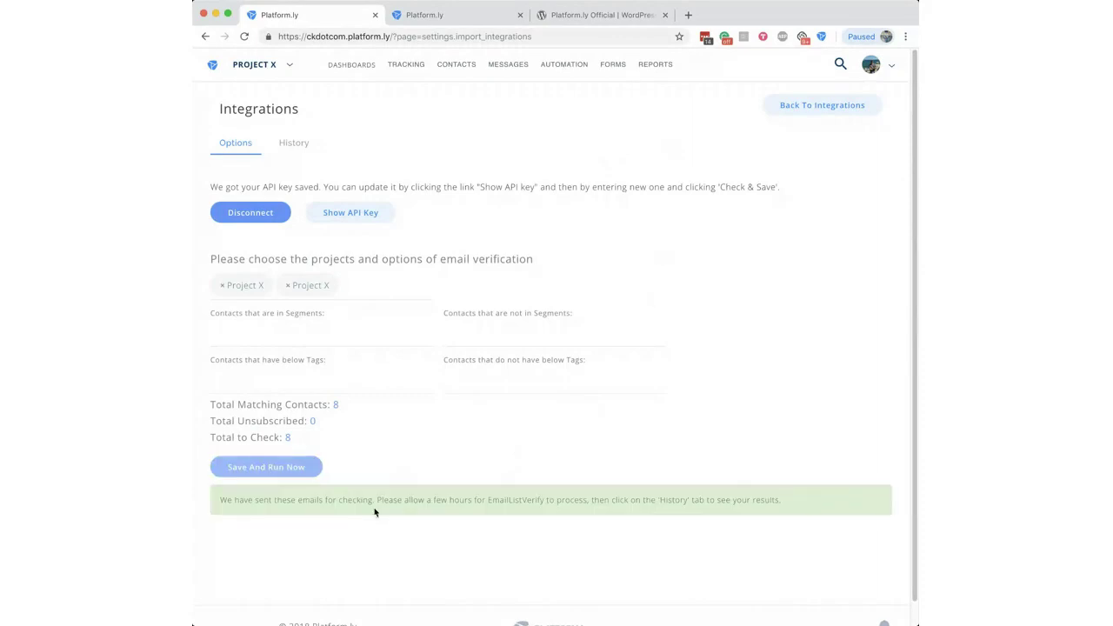
{"action": "double_click", "coordinate": [316, 405]}
{"action": "left_click", "coordinate": [377, 467]}
{"action": "left_click", "coordinate": [296, 144]}
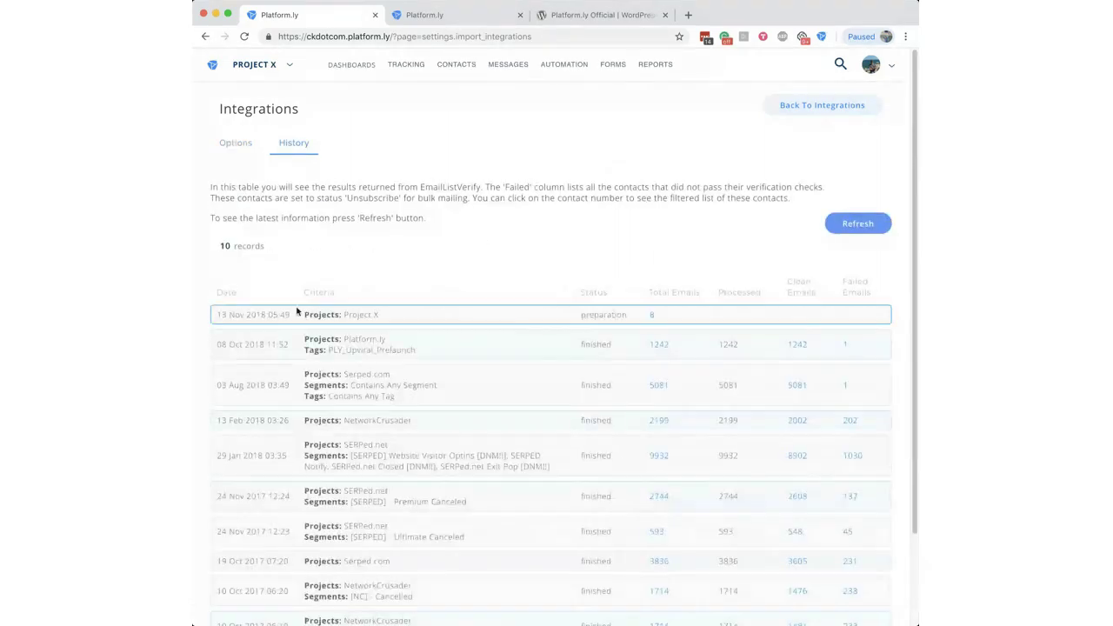
{"action": "left_click", "coordinate": [228, 147]}
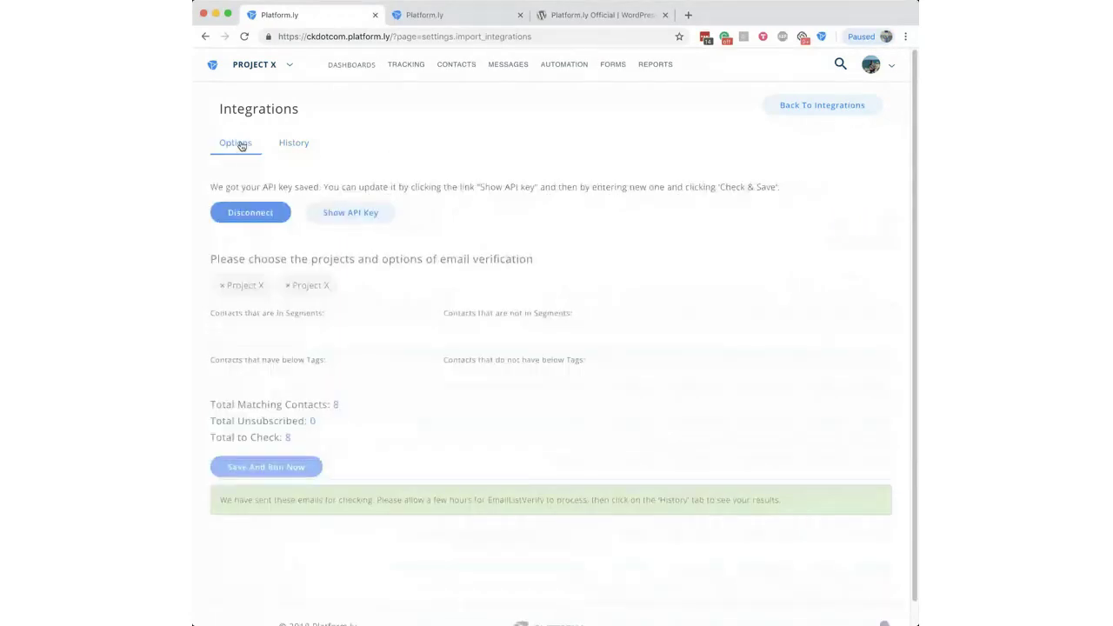
{"action": "left_click", "coordinate": [295, 145]}
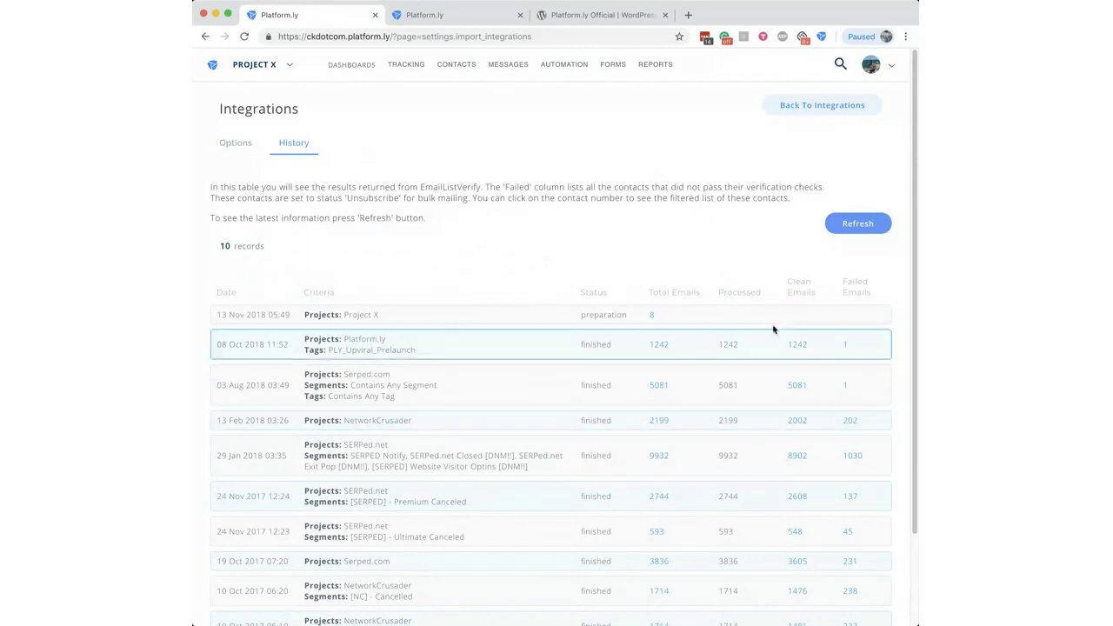
{"action": "left_click", "coordinate": [240, 148]}
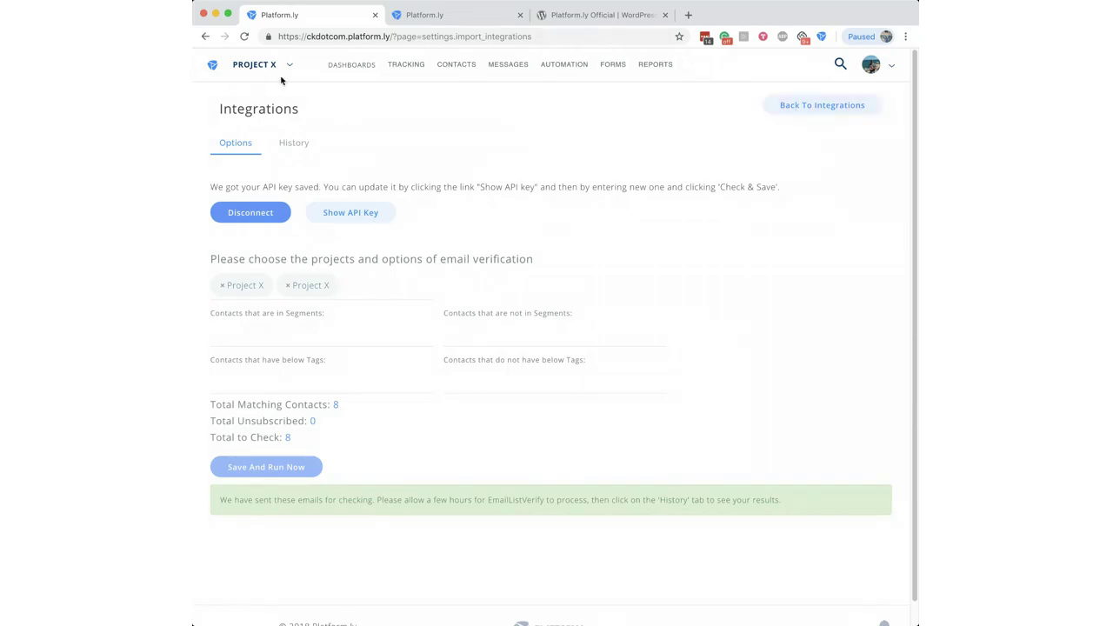
{"action": "left_click", "coordinate": [878, 72]}
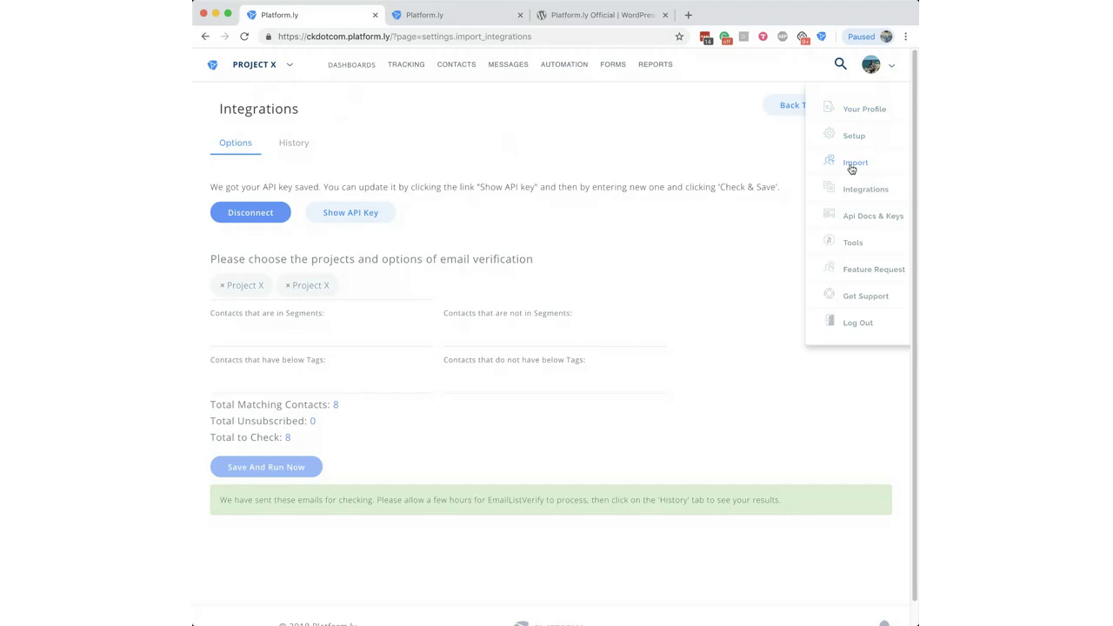
{"action": "mouse_move", "coordinate": [613, 70]}
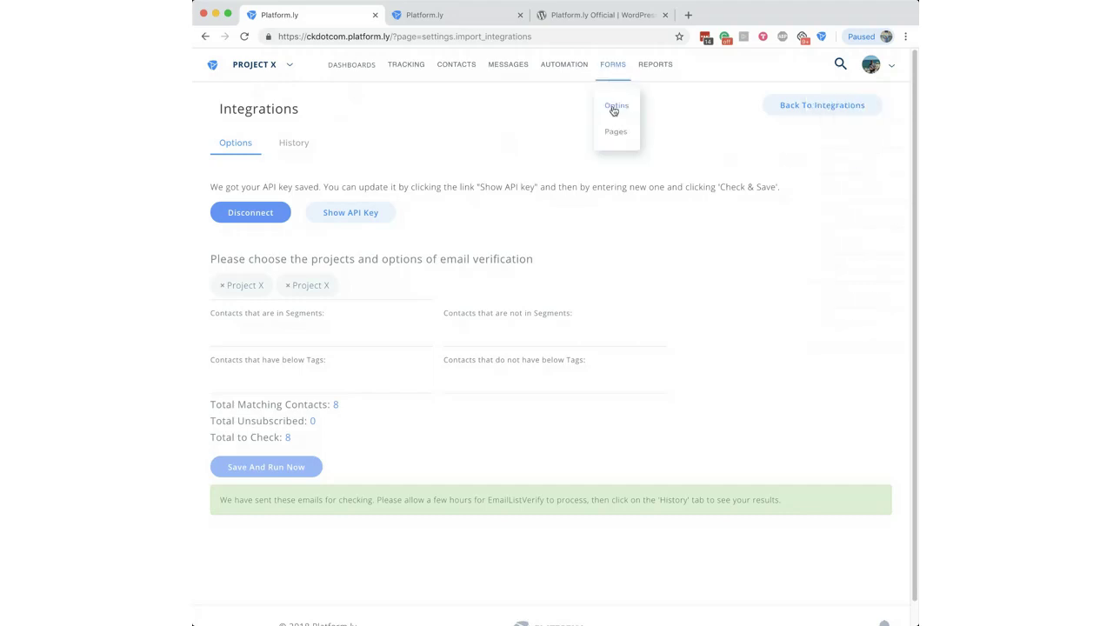
{"action": "mouse_move", "coordinate": [872, 65]}
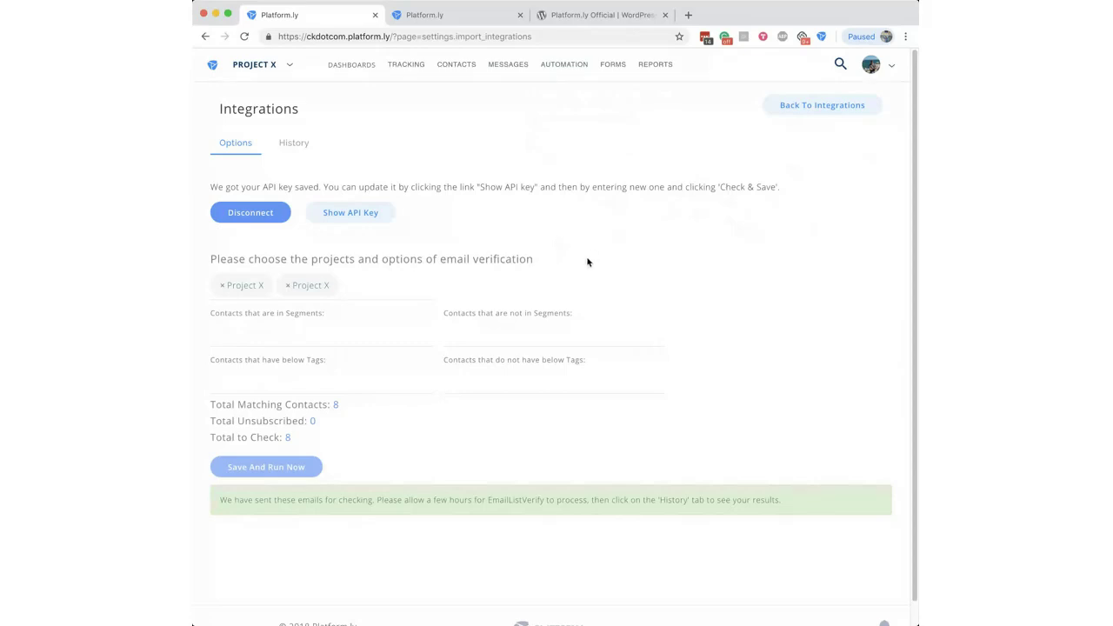
{"action": "left_click_drag", "start_coordinate": [437, 257], "coordinate": [473, 258]}
{"action": "left_click", "coordinate": [492, 258]}
{"action": "left_click", "coordinate": [873, 64]}
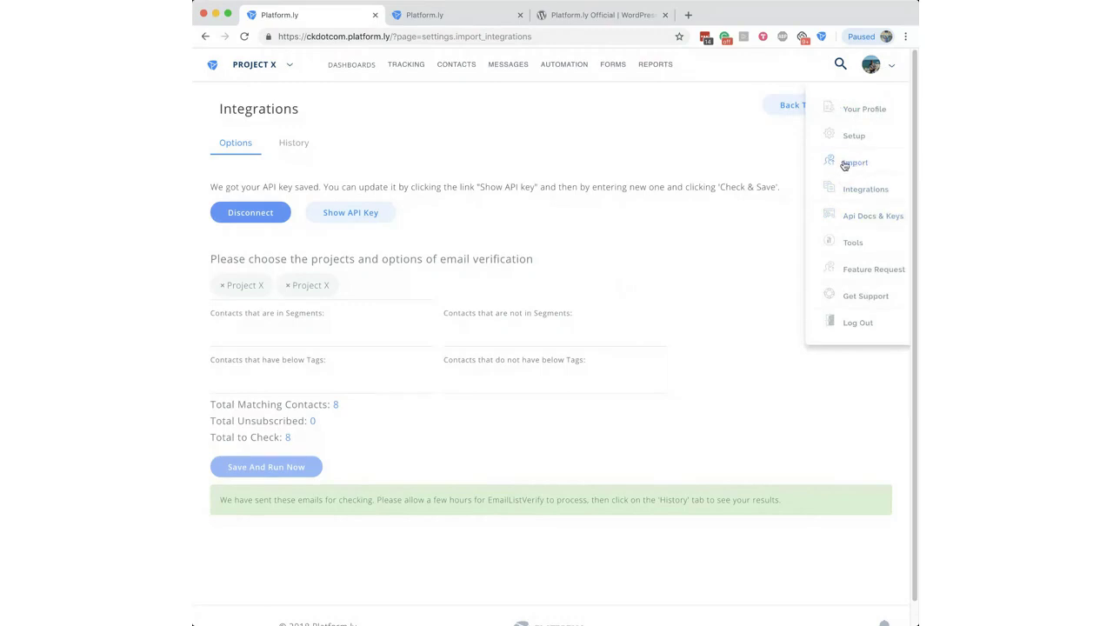
{"action": "left_click", "coordinate": [696, 190]}
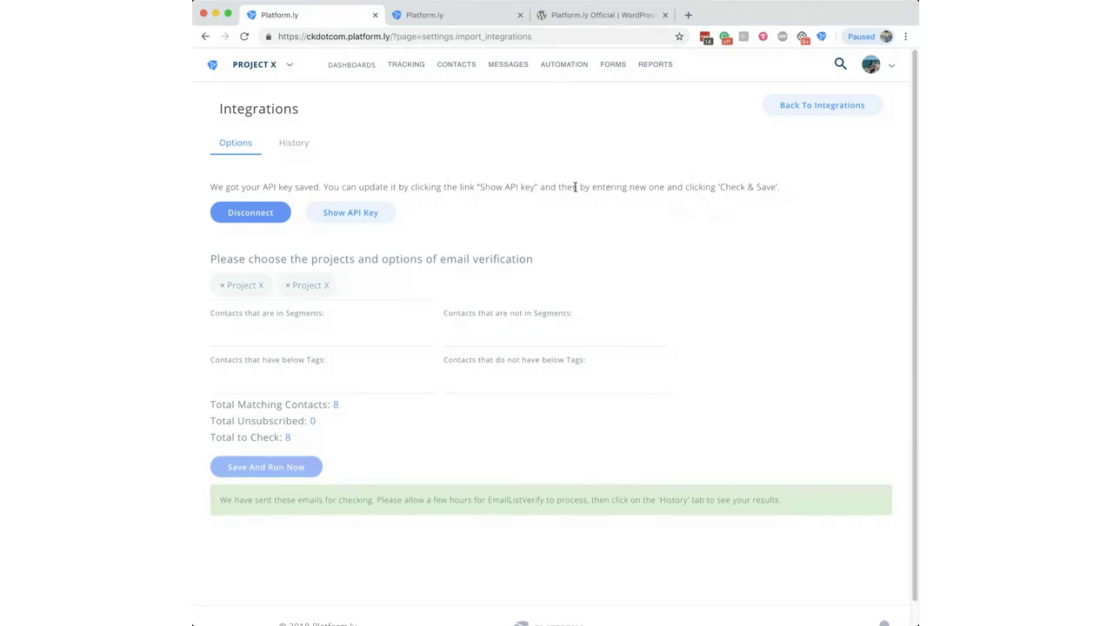
{"action": "left_click_drag", "start_coordinate": [576, 187], "coordinate": [660, 186]}
{"action": "left_click", "coordinate": [672, 186]}
{"action": "mouse_move", "coordinate": [462, 70]}
{"action": "mouse_move", "coordinate": [406, 76]}
{"action": "mouse_move", "coordinate": [626, 113]}
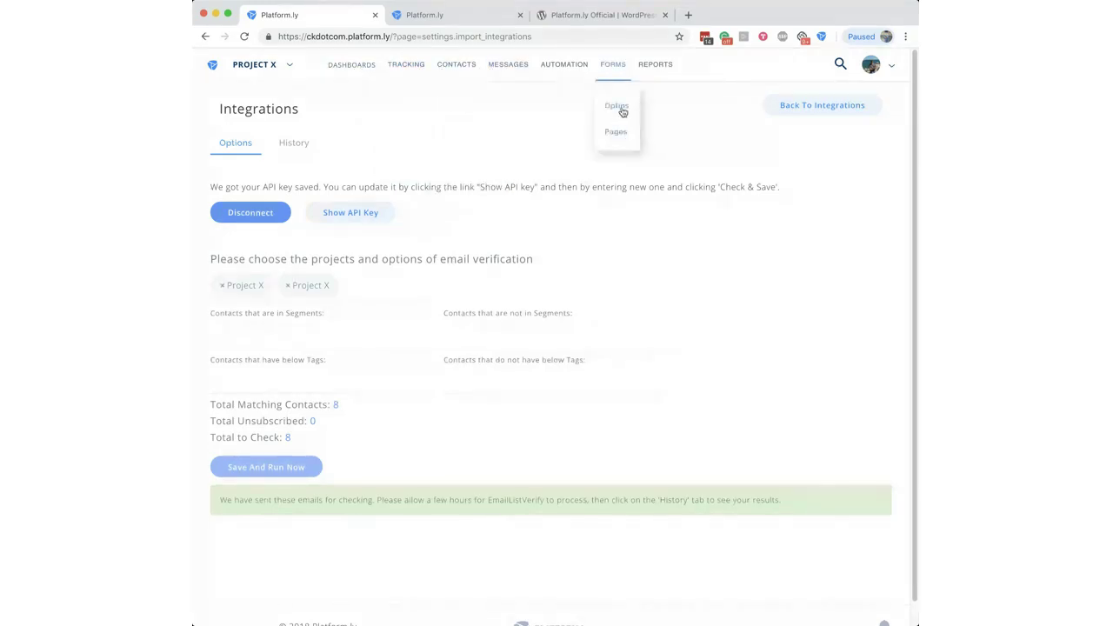
Step: Open the 'test' optin form for editing from Forms > Options
{"action": "left_click", "coordinate": [618, 106]}
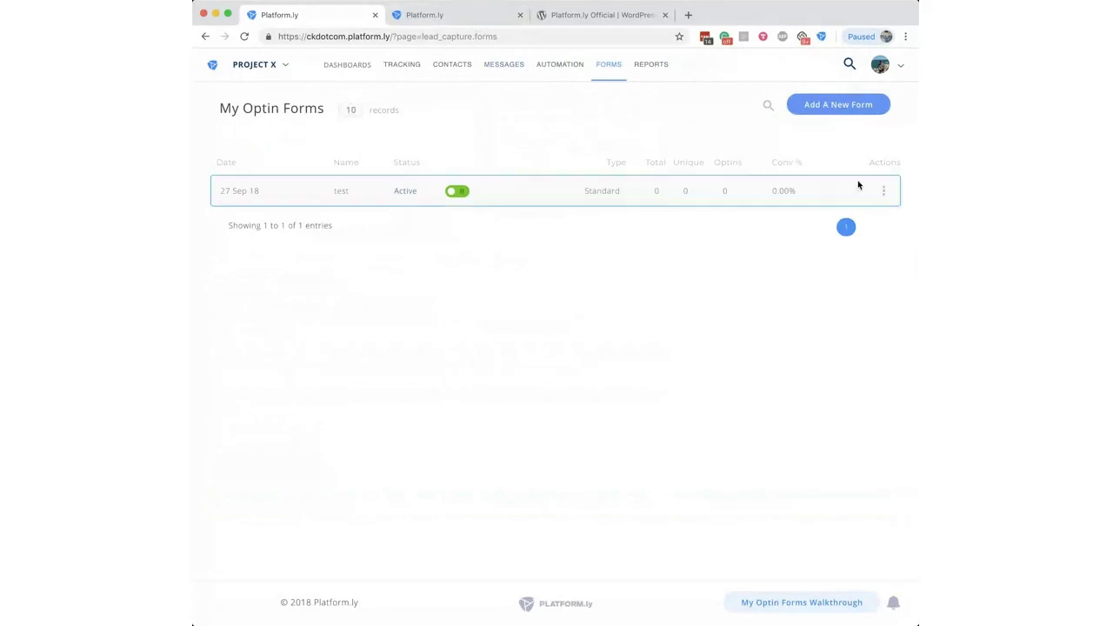
{"action": "left_click", "coordinate": [884, 190]}
{"action": "left_click", "coordinate": [842, 264]}
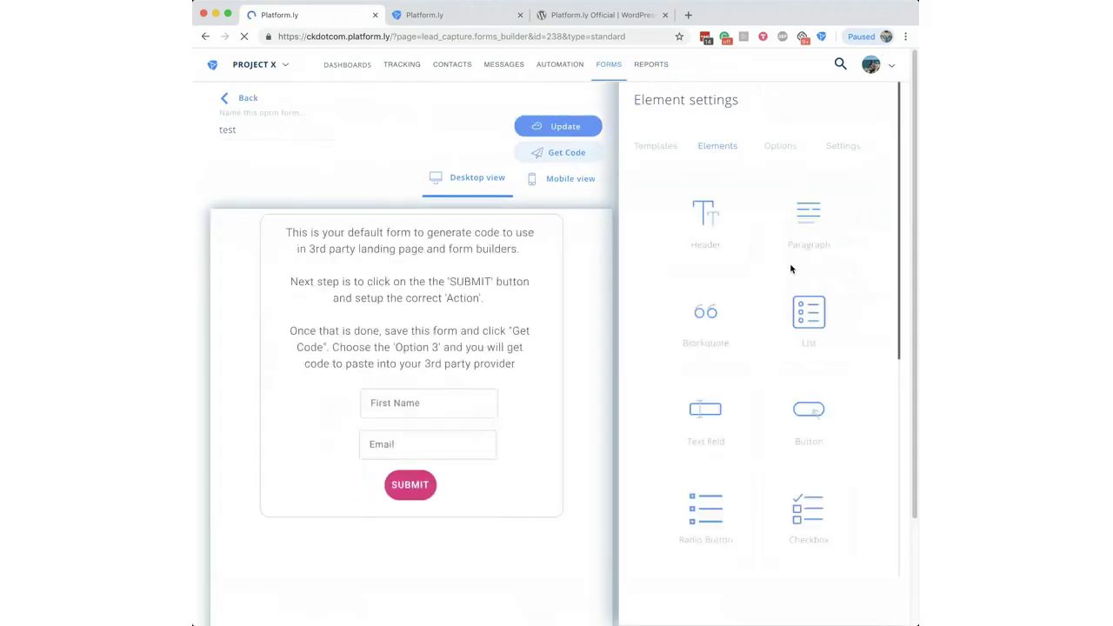
Step: Enable Double Optin in the form's settings and review its confirmation email
{"action": "left_click", "coordinate": [842, 146]}
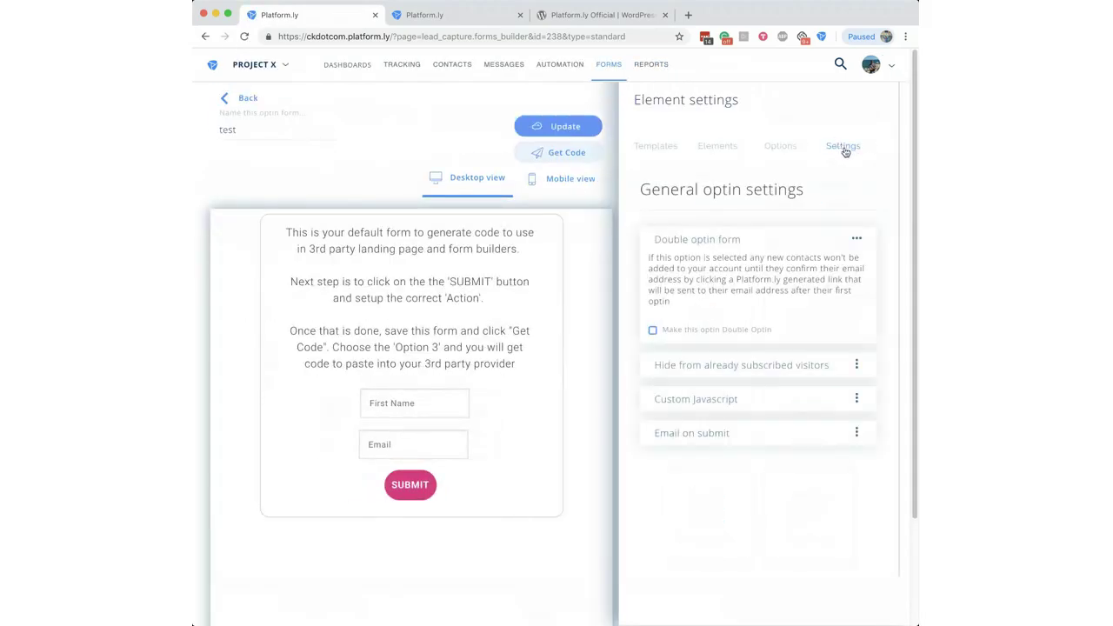
{"action": "left_click", "coordinate": [654, 331]}
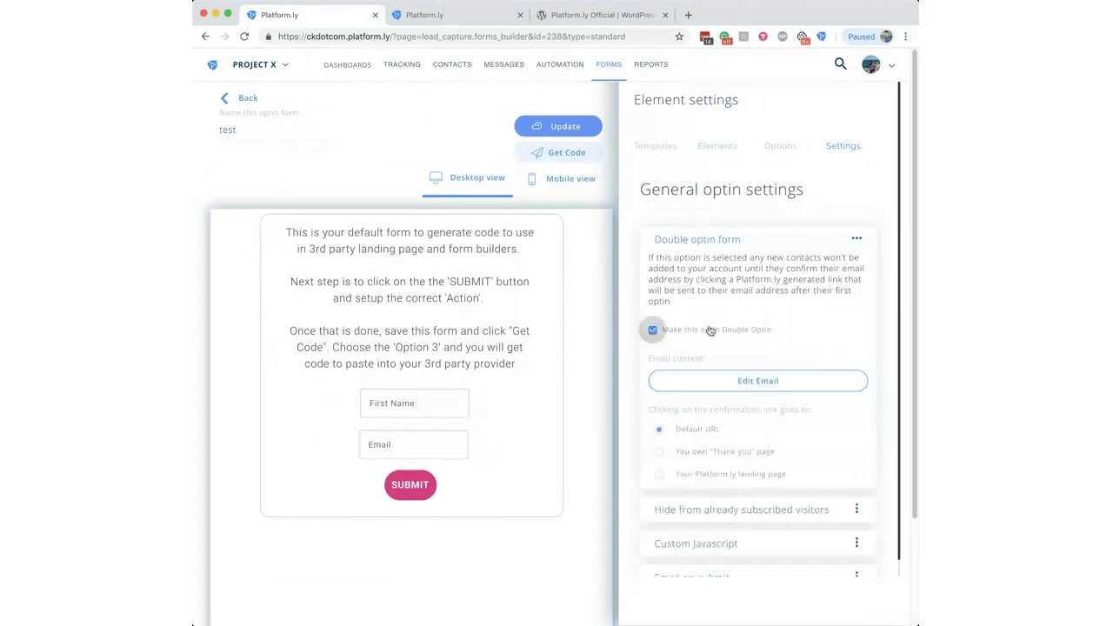
{"action": "left_click", "coordinate": [768, 382]}
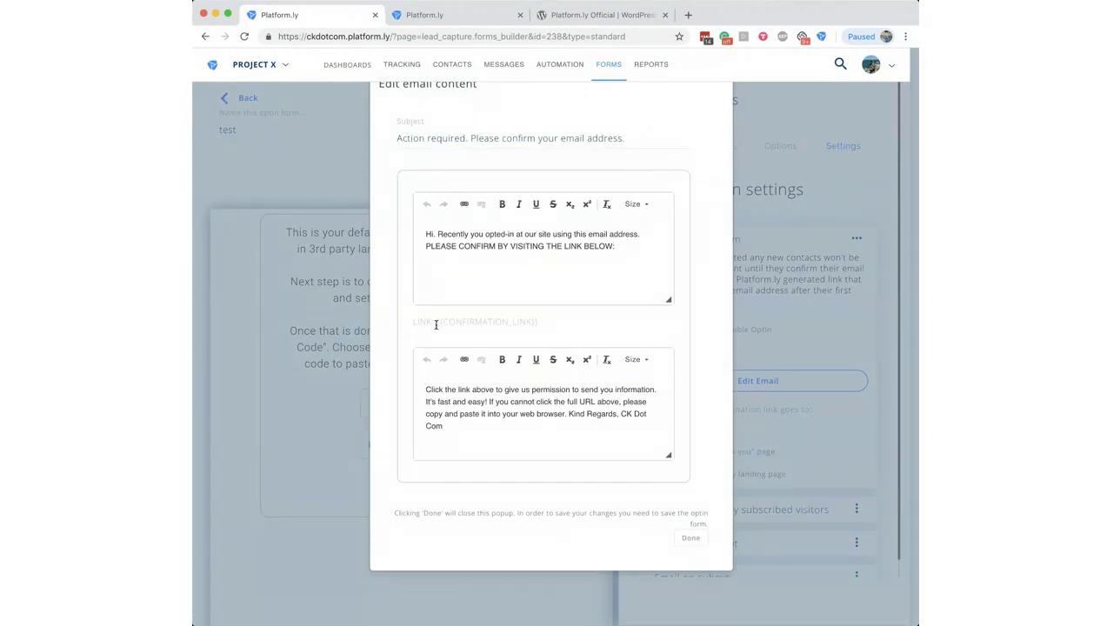
{"action": "left_click_drag", "start_coordinate": [414, 322], "coordinate": [552, 322]}
{"action": "left_click", "coordinate": [551, 322]}
{"action": "left_click", "coordinate": [691, 538]}
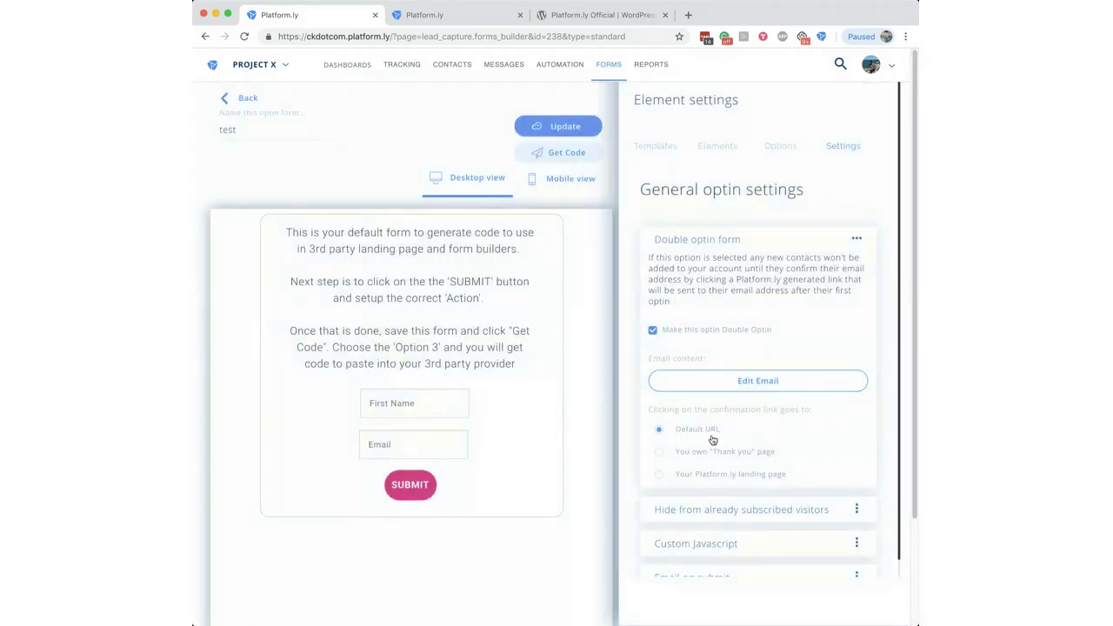
Step: Send double optin confirmation clicks to a Platform.ly landing page instead of a thank-you URL
{"action": "left_click", "coordinate": [659, 452]}
{"action": "left_click", "coordinate": [747, 472]}
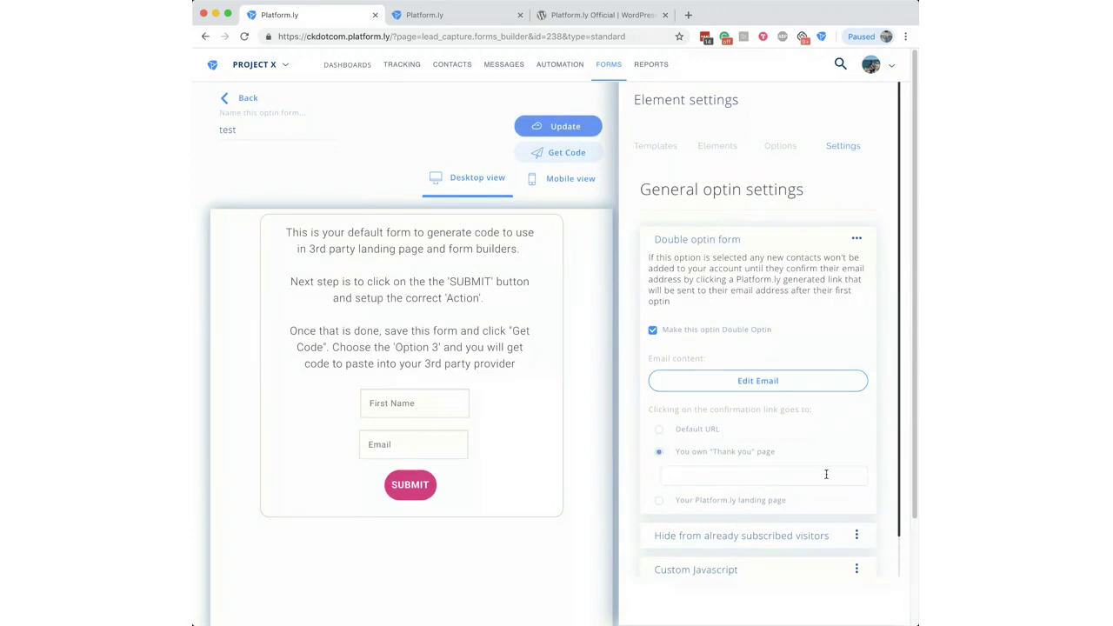
{"action": "left_click", "coordinate": [659, 507]}
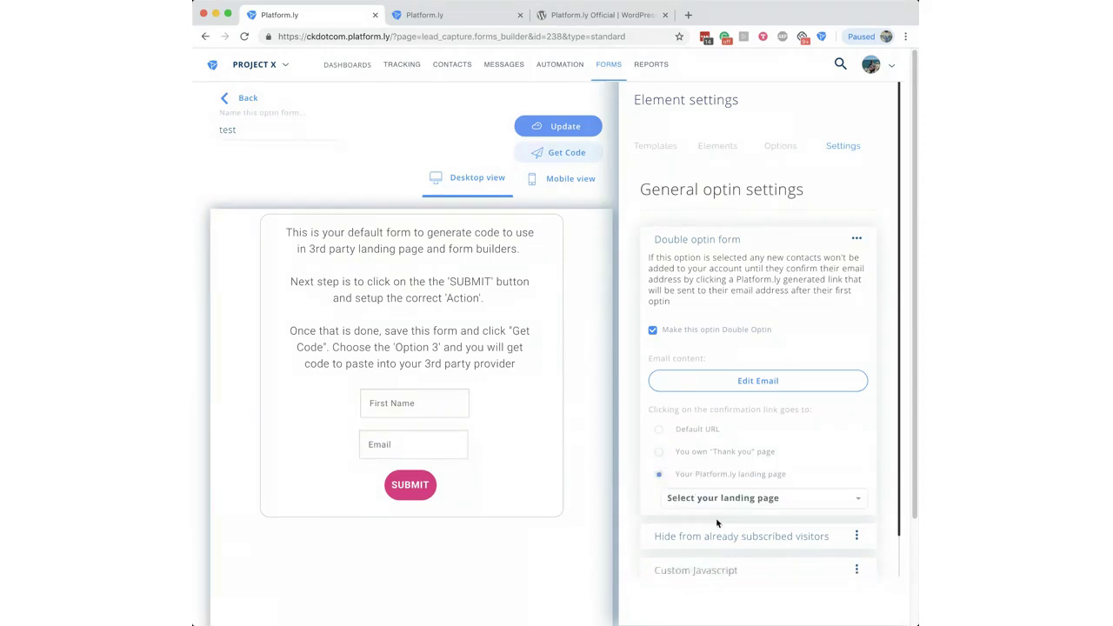
{"action": "left_click", "coordinate": [765, 498]}
{"action": "left_click", "coordinate": [766, 500]}
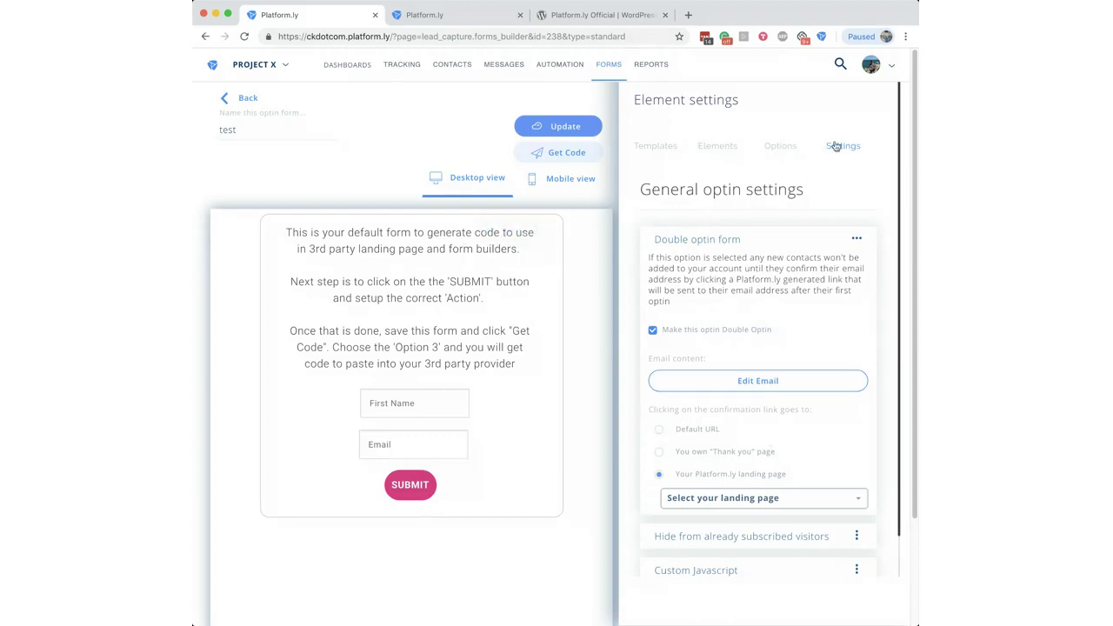
Step: Toggle double optin off and back on, leaving it enabled for the 'test' form
{"action": "left_click", "coordinate": [642, 193]}
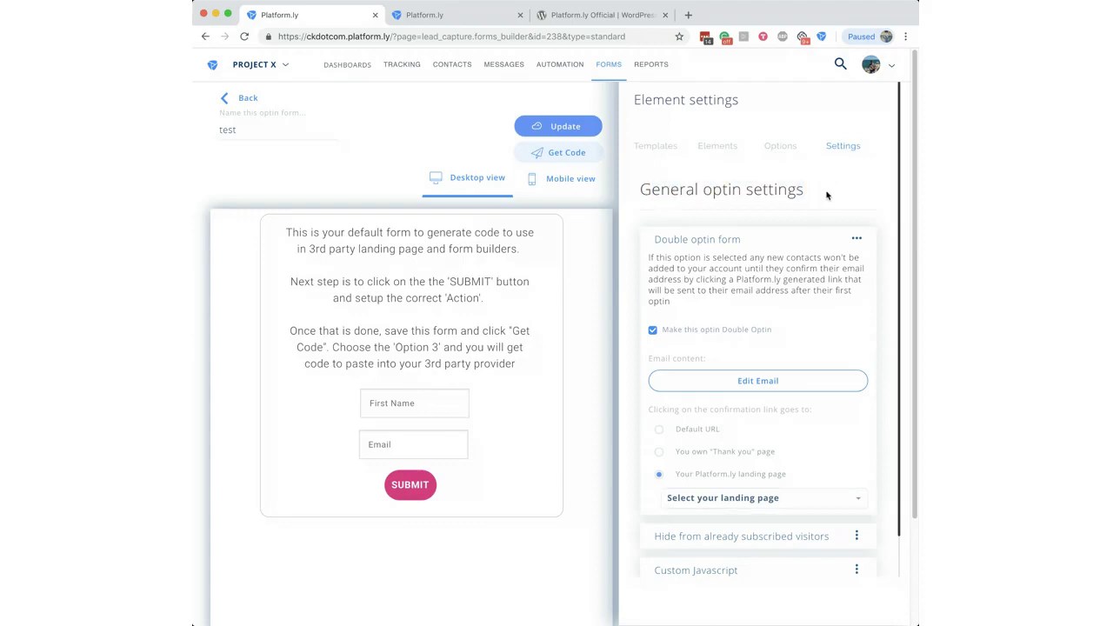
{"action": "left_click", "coordinate": [653, 330]}
{"action": "left_click", "coordinate": [659, 331]}
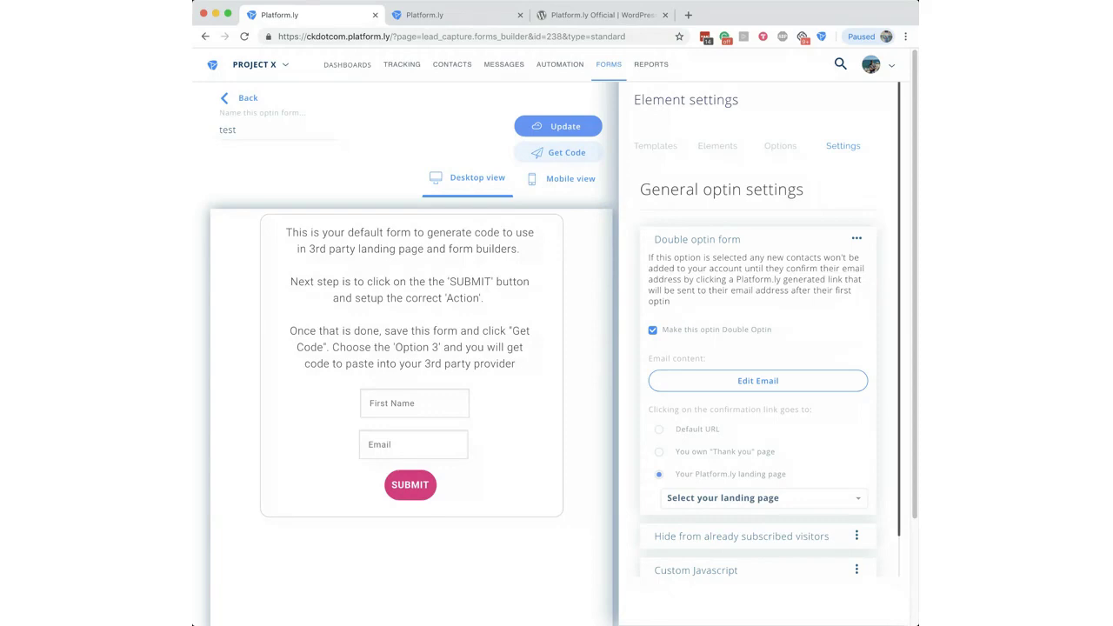
{"action": "mouse_move", "coordinate": [612, 72]}
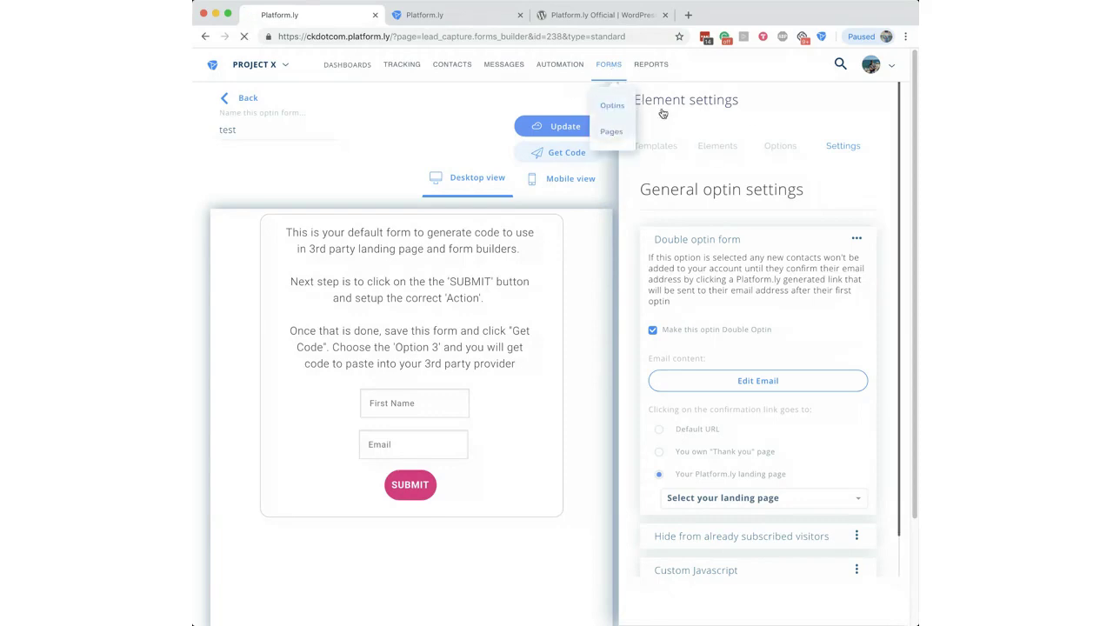
Step: Return to My Optin Forms showing the Active 'test' form, then open the account menu
{"action": "left_click", "coordinate": [609, 106]}
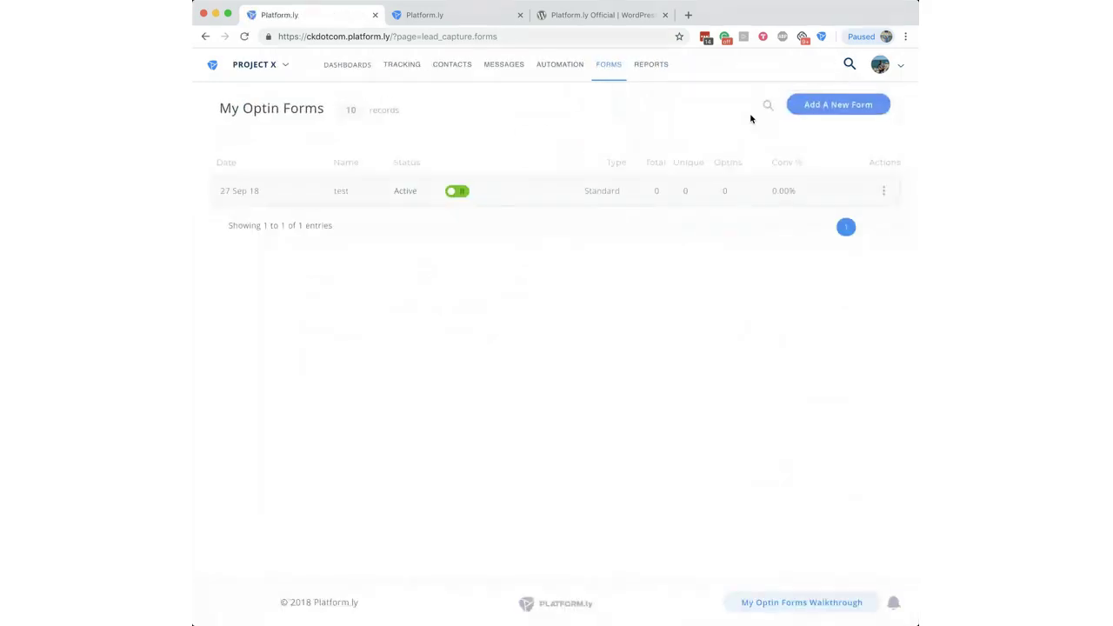
{"action": "left_click", "coordinate": [883, 74]}
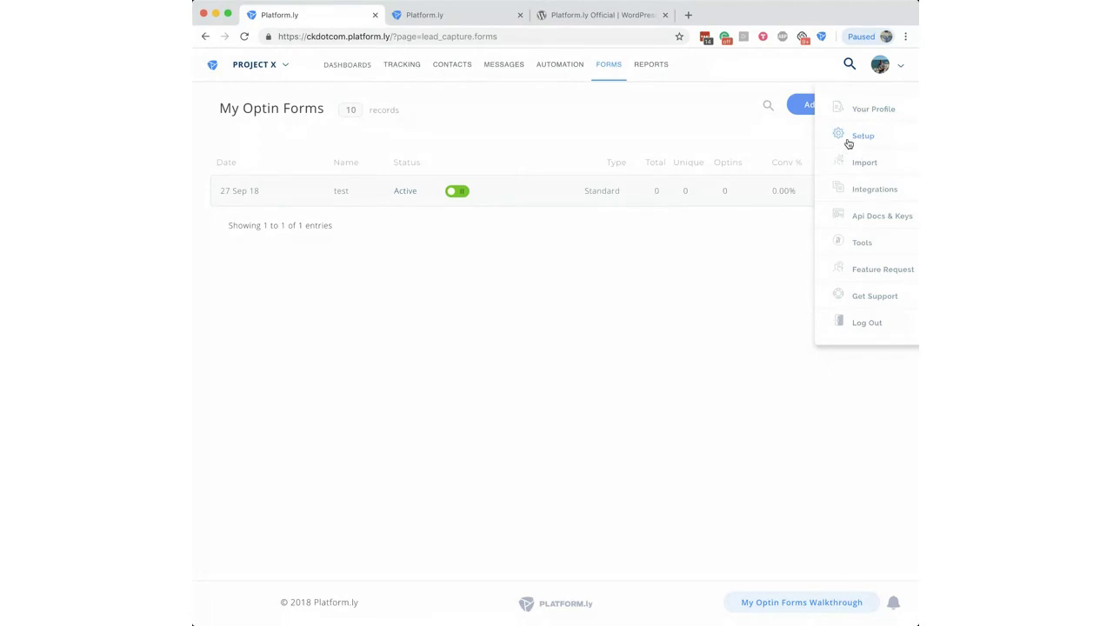
Step: Open the Integrations page showing EmailListVerify, Zapier and PayPal integrations
{"action": "left_click", "coordinate": [867, 195]}
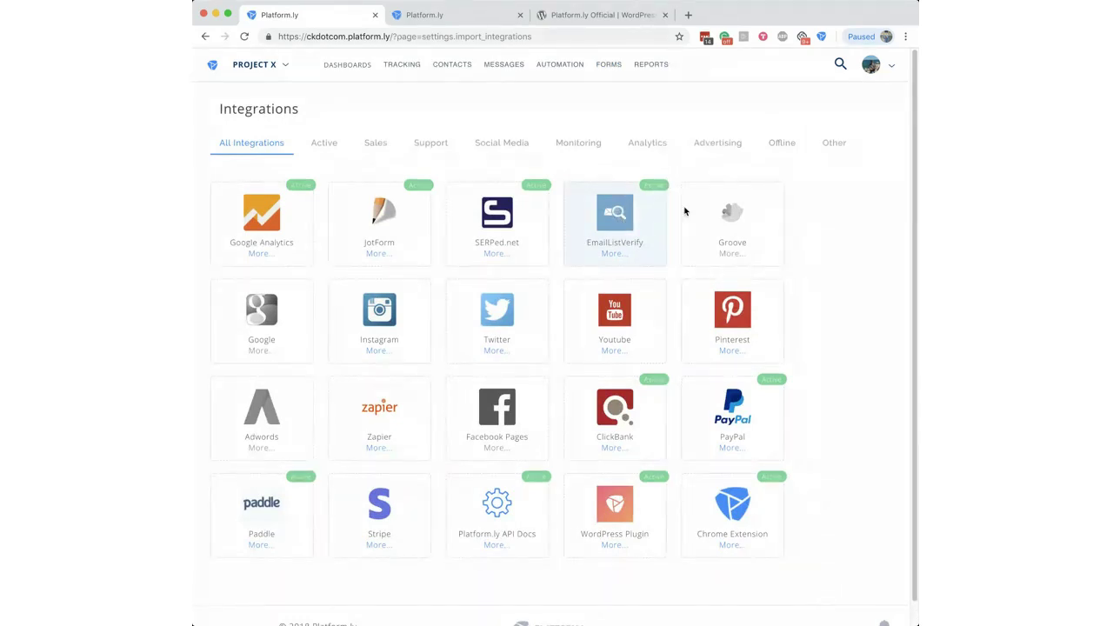
{"action": "mouse_move", "coordinate": [699, 211]}
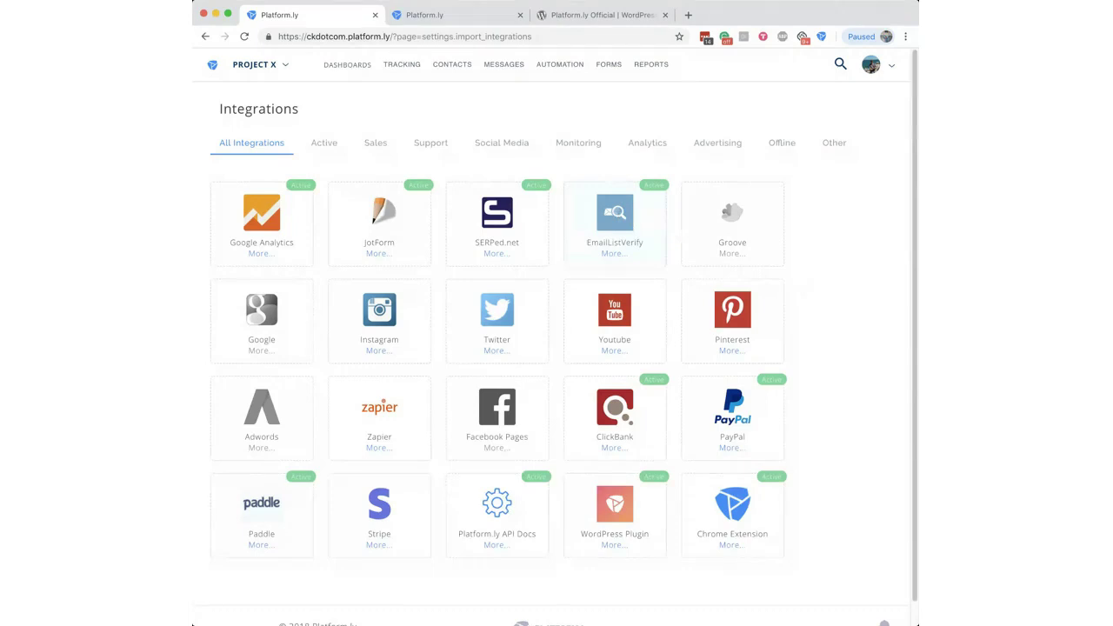
{"action": "left_click", "coordinate": [872, 66]}
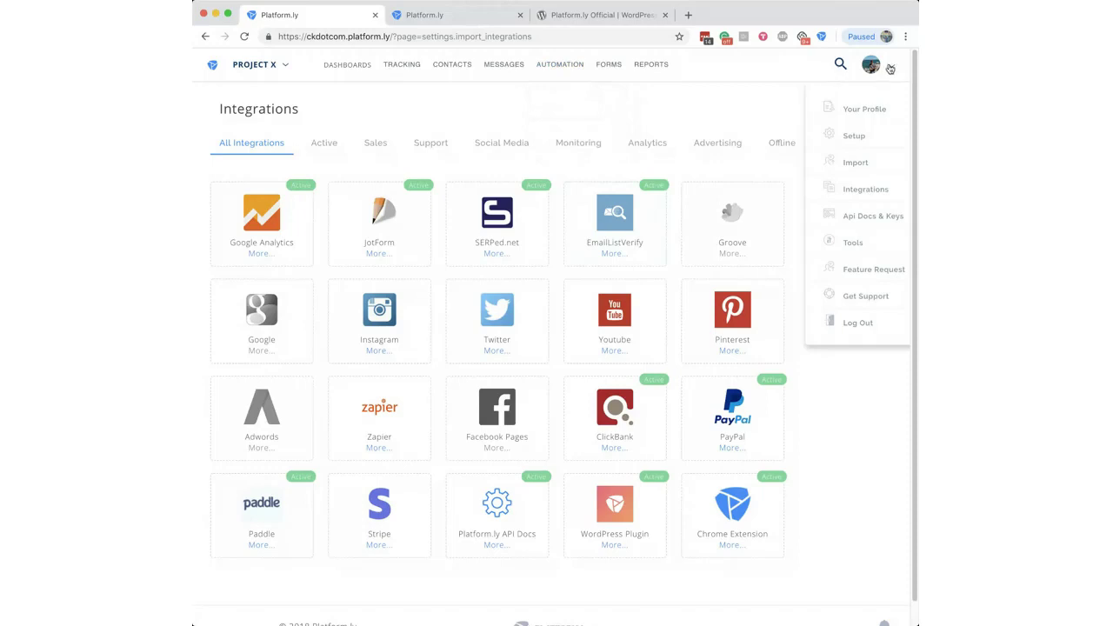
{"action": "left_click", "coordinate": [858, 266]}
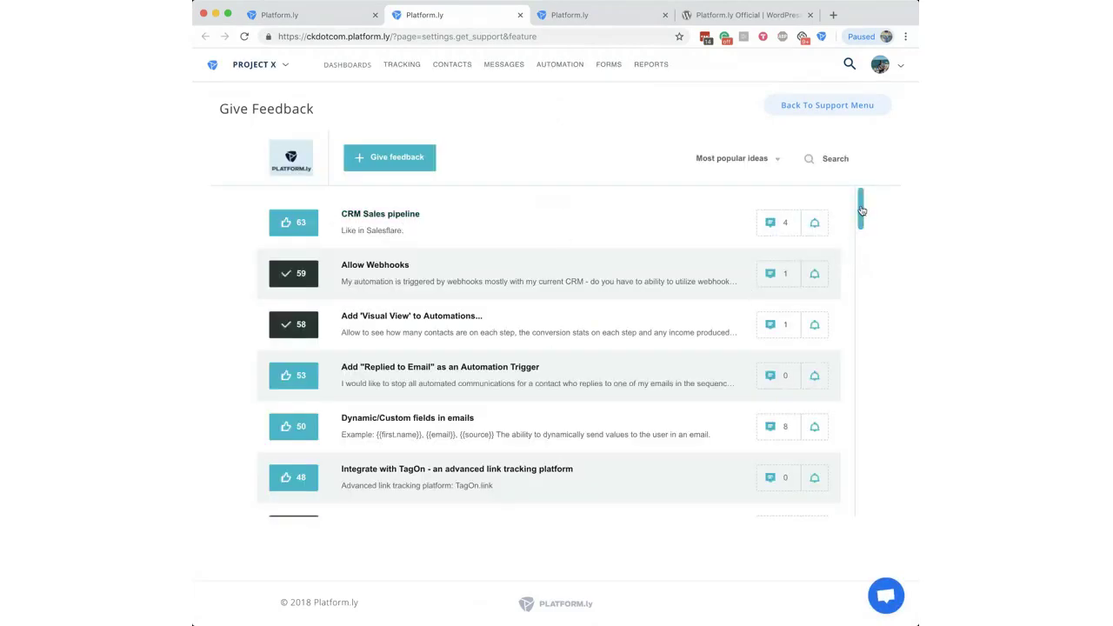
{"action": "left_click_drag", "start_coordinate": [864, 212], "coordinate": [863, 209]}
{"action": "left_click_drag", "start_coordinate": [863, 209], "coordinate": [861, 246]}
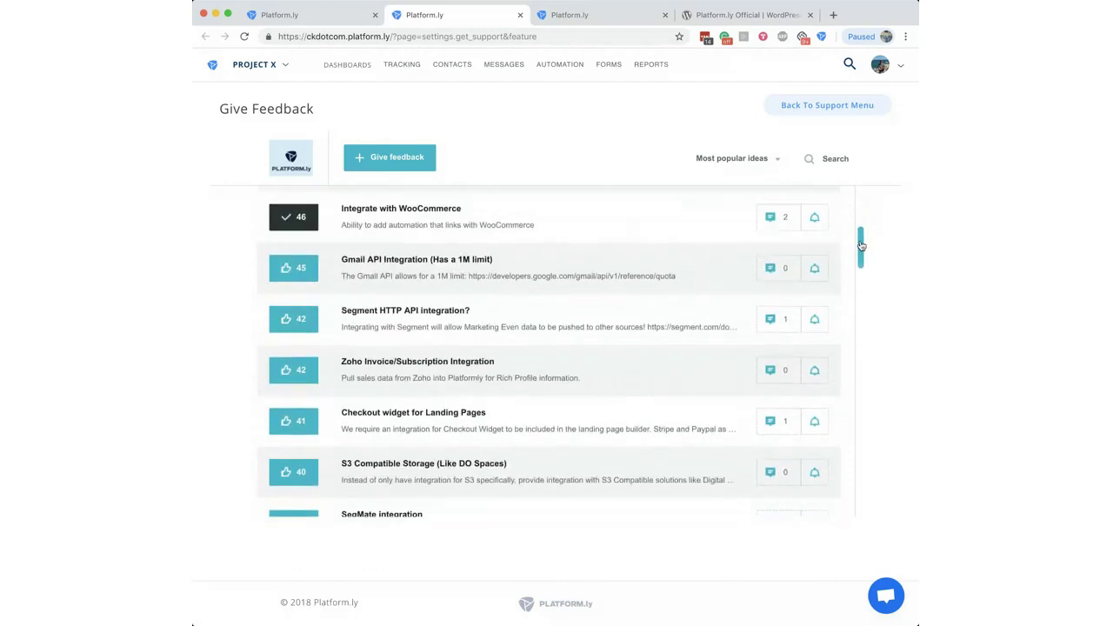
{"action": "left_click", "coordinate": [827, 159]}
{"action": "type", "text": "emaillist"}
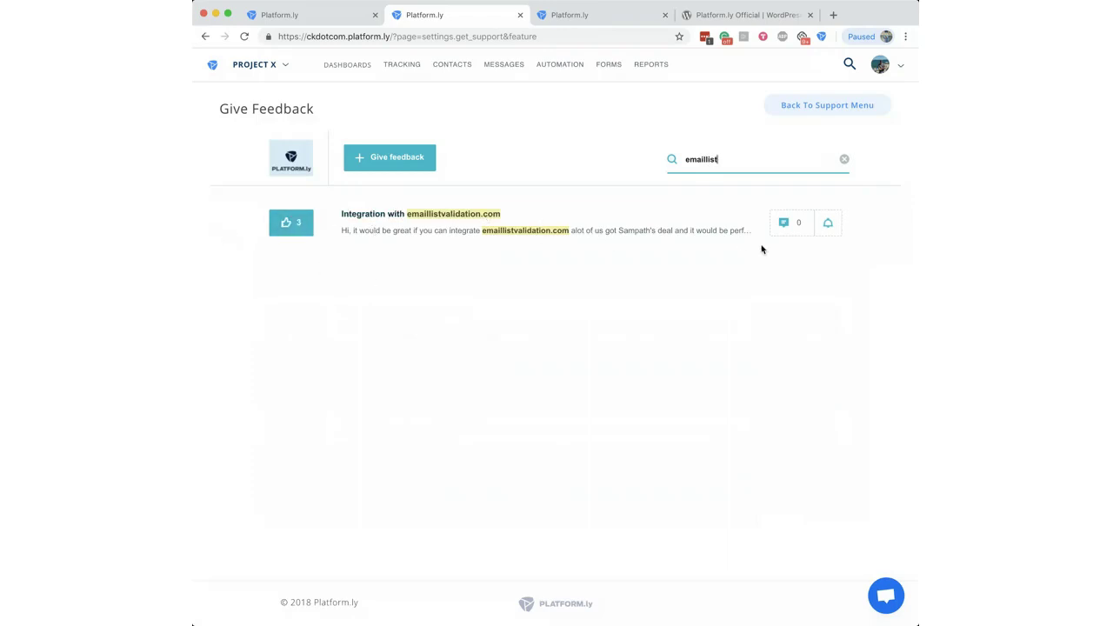
{"action": "left_click", "coordinate": [844, 161]}
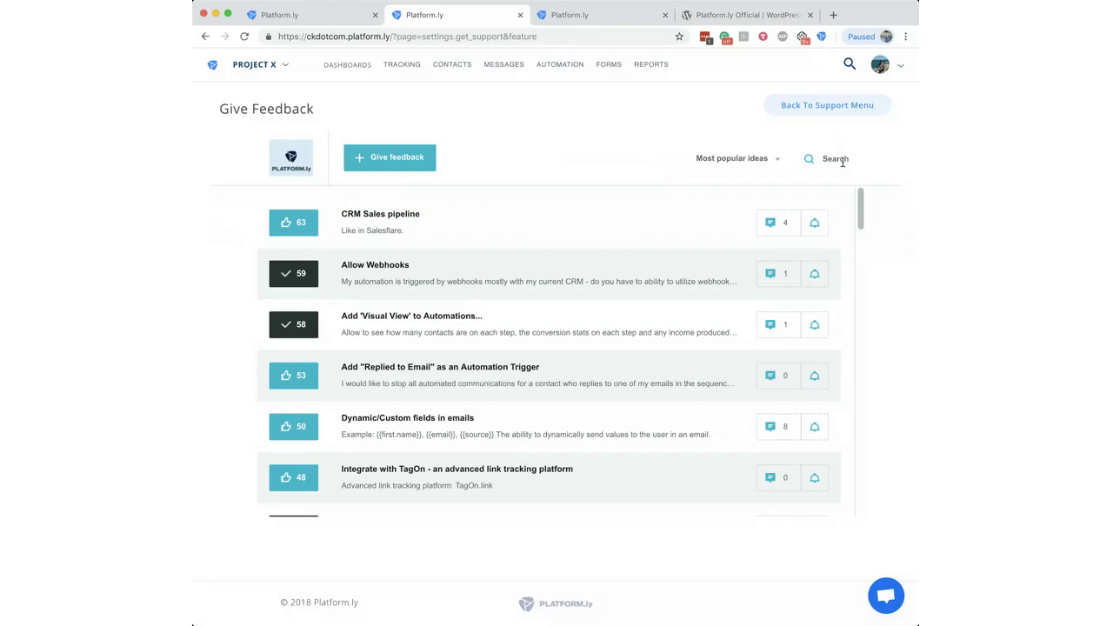
{"action": "left_click", "coordinate": [520, 15]}
{"action": "mouse_move", "coordinate": [525, 73]}
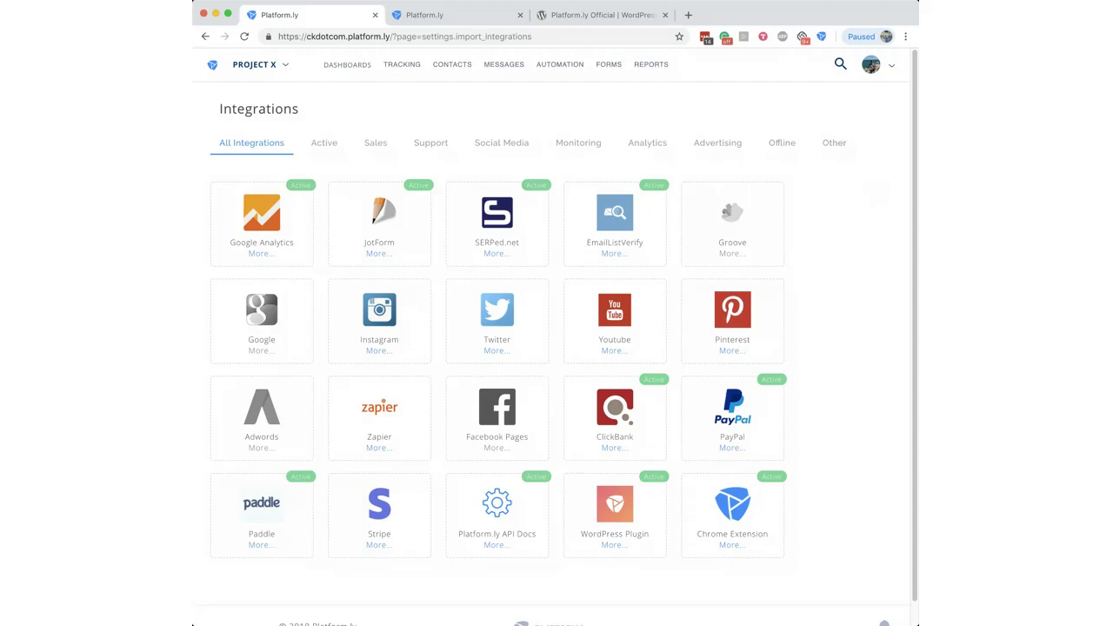
Step: In a new browser tab, load the quokka.io website
{"action": "left_click", "coordinate": [689, 15]}
{"action": "type", "text": "qua"}
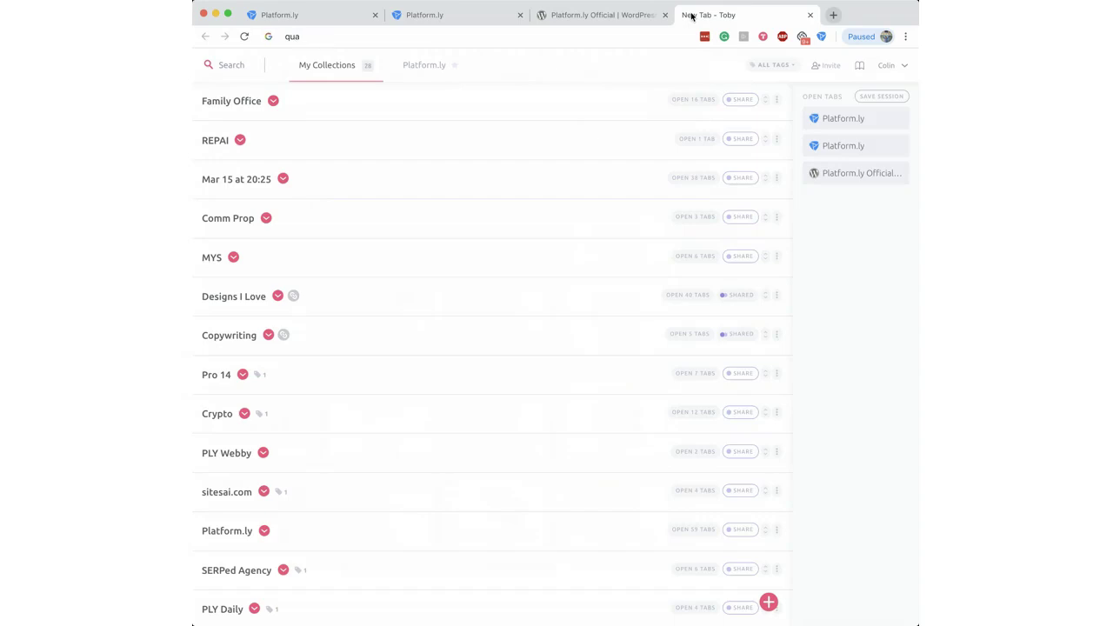
{"action": "key", "text": "BackSpace"}
{"action": "type", "text": "o"}
{"action": "key", "text": "Down"}
{"action": "key", "text": "Return"}
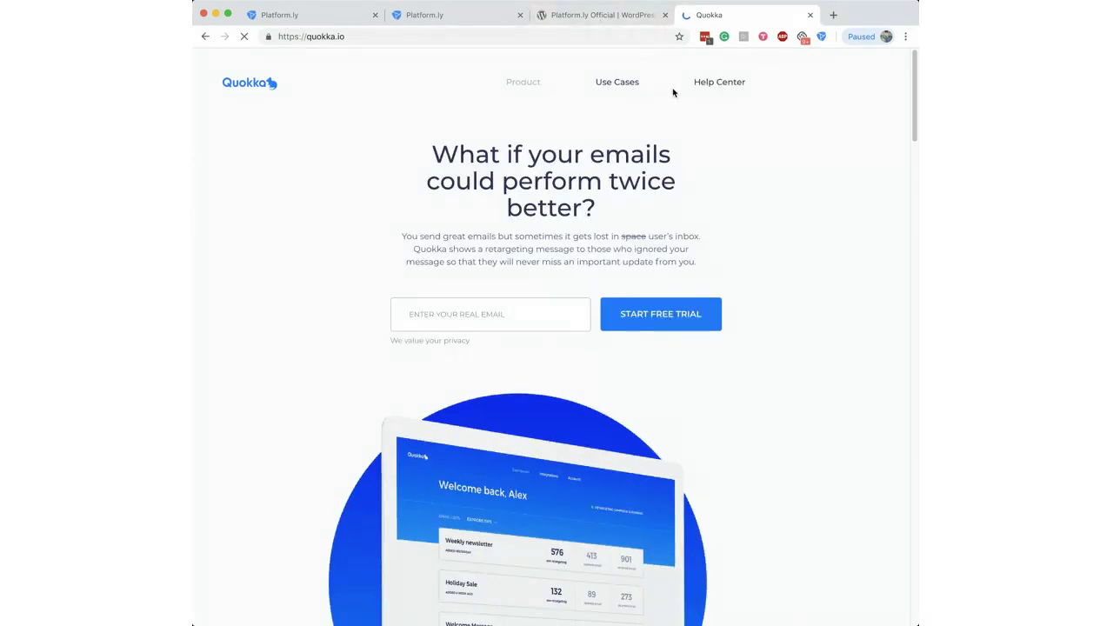
Step: Change the address to app.quokka.io to reach Quokka's sign-in page
{"action": "left_click_drag", "start_coordinate": [912, 103], "coordinate": [887, 600]}
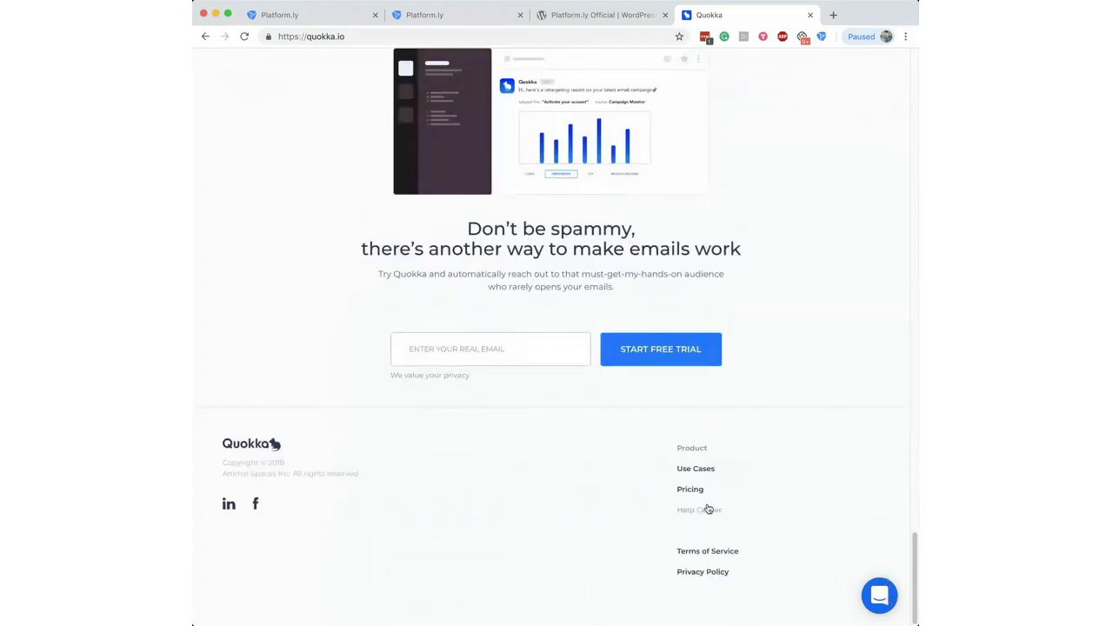
{"action": "double_click", "coordinate": [310, 35]}
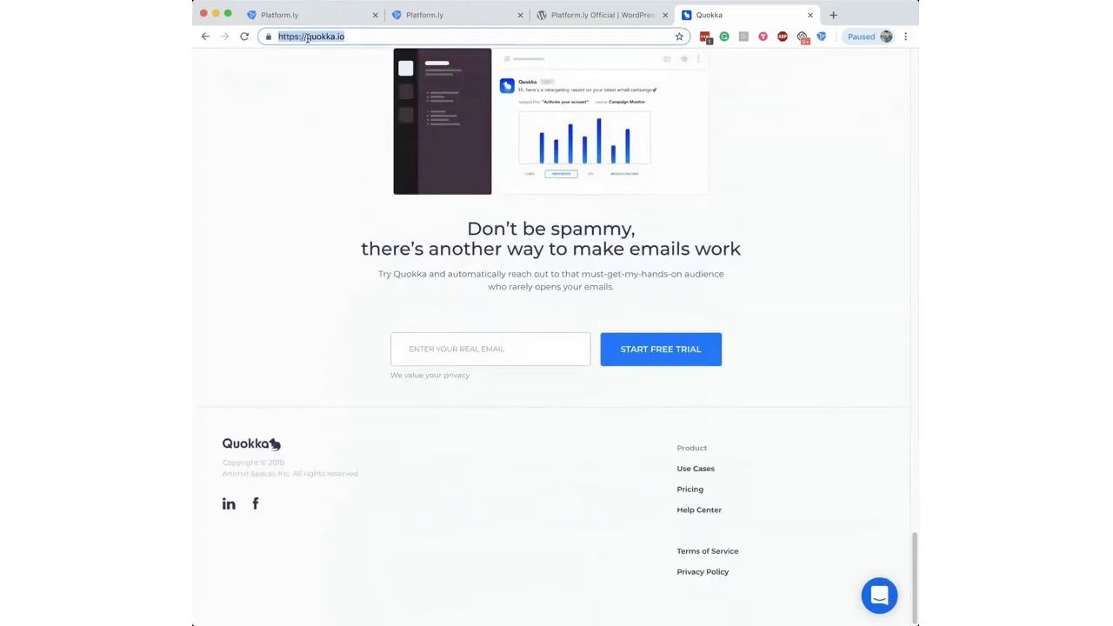
{"action": "key", "text": "Left"}
{"action": "type", "text": "app."}
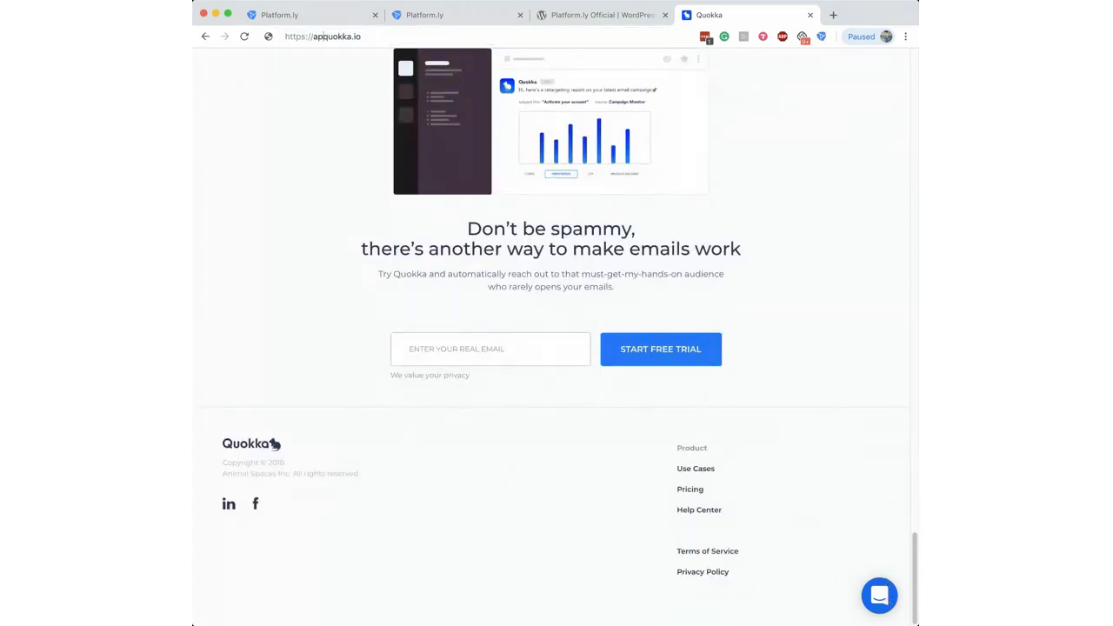
{"action": "key", "text": "Return"}
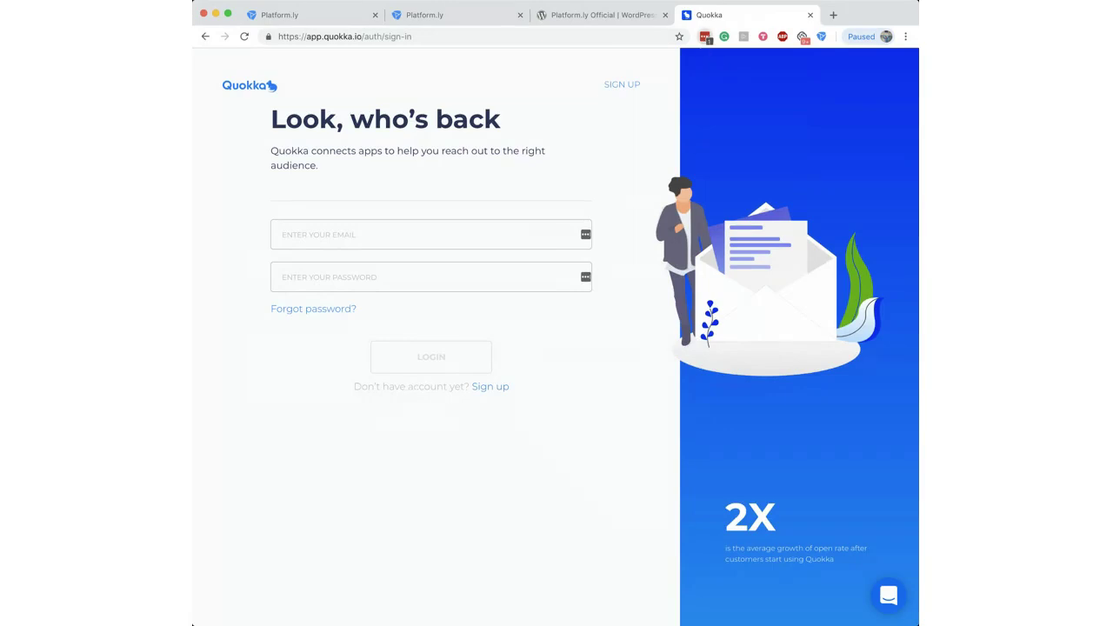
Step: Log in to Quokka with saved credentials and start connecting Platform.ly
{"action": "left_click", "coordinate": [704, 37]}
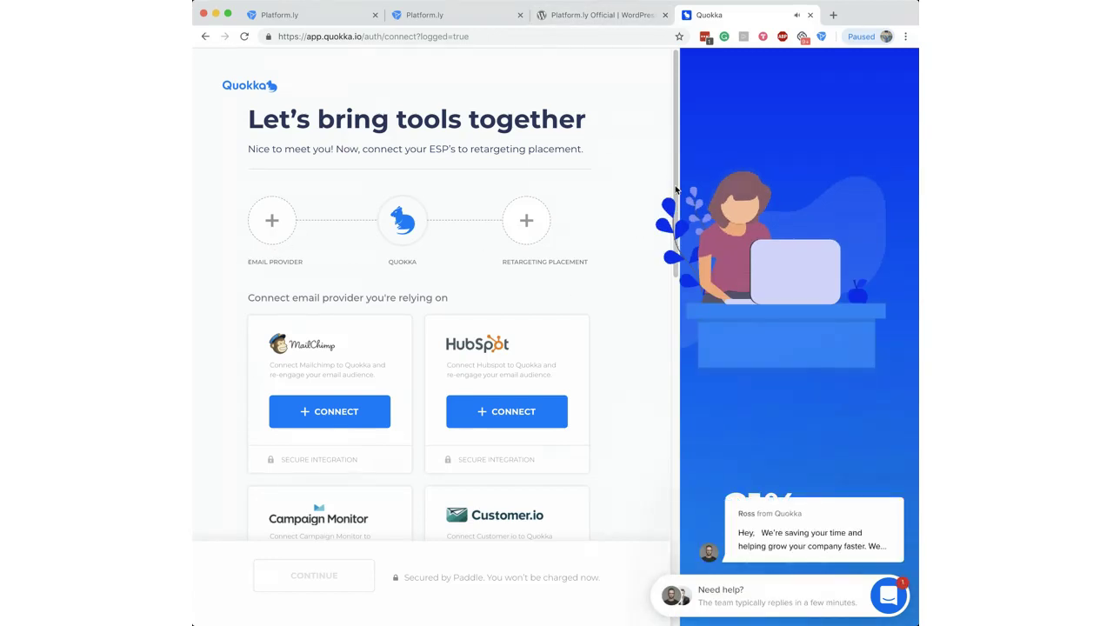
{"action": "left_click_drag", "start_coordinate": [679, 171], "coordinate": [676, 220]}
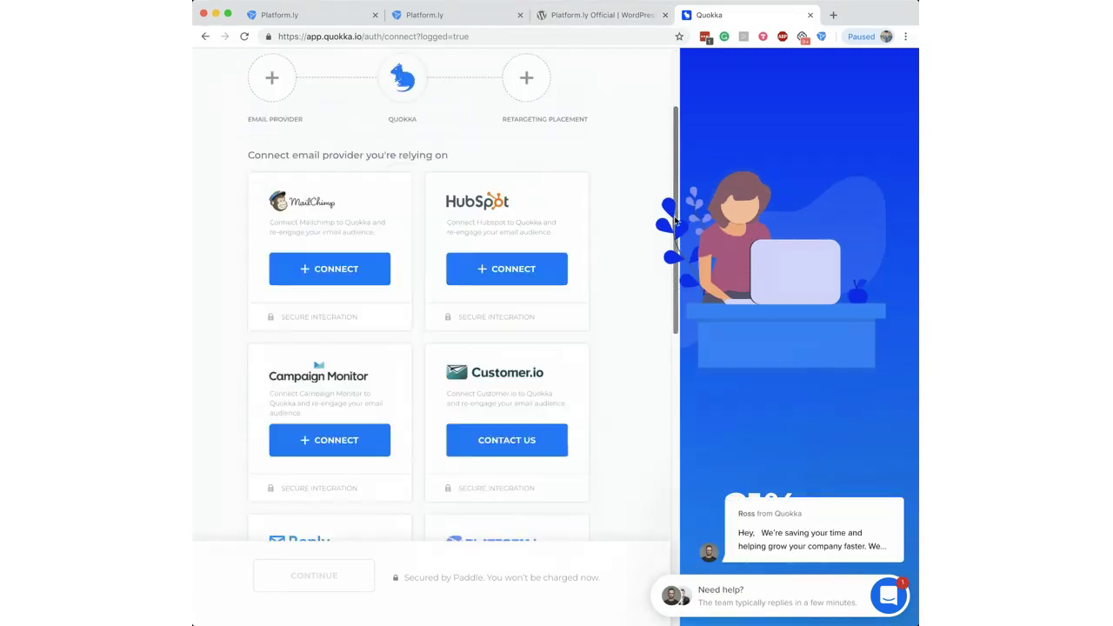
{"action": "scroll", "coordinate": [676, 220], "scroll_direction": "down", "scroll_amount": 7}
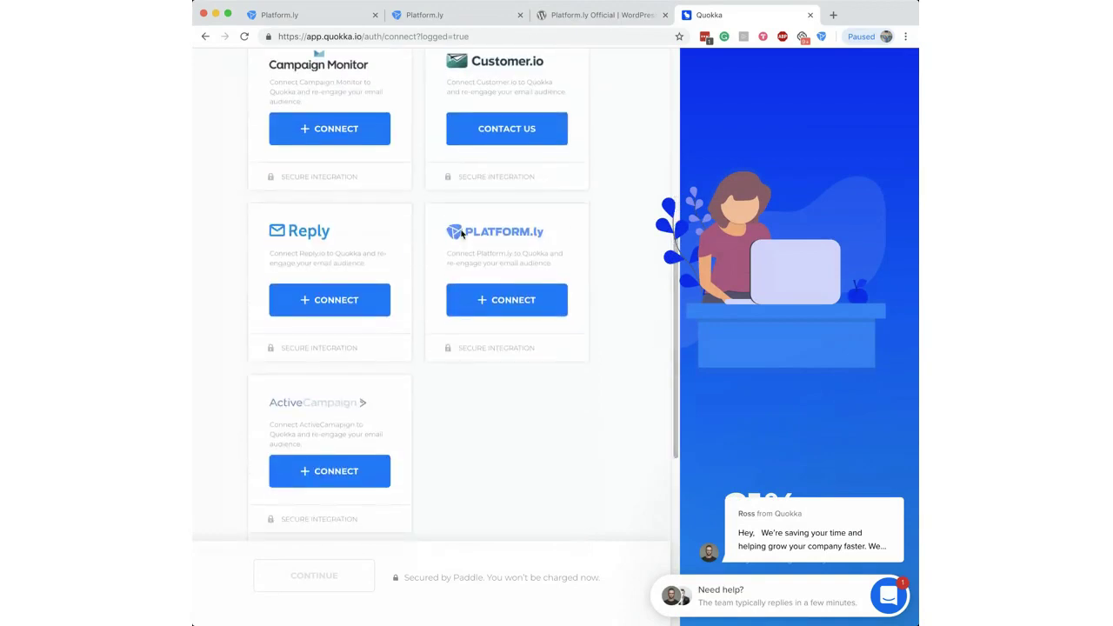
{"action": "left_click", "coordinate": [522, 301]}
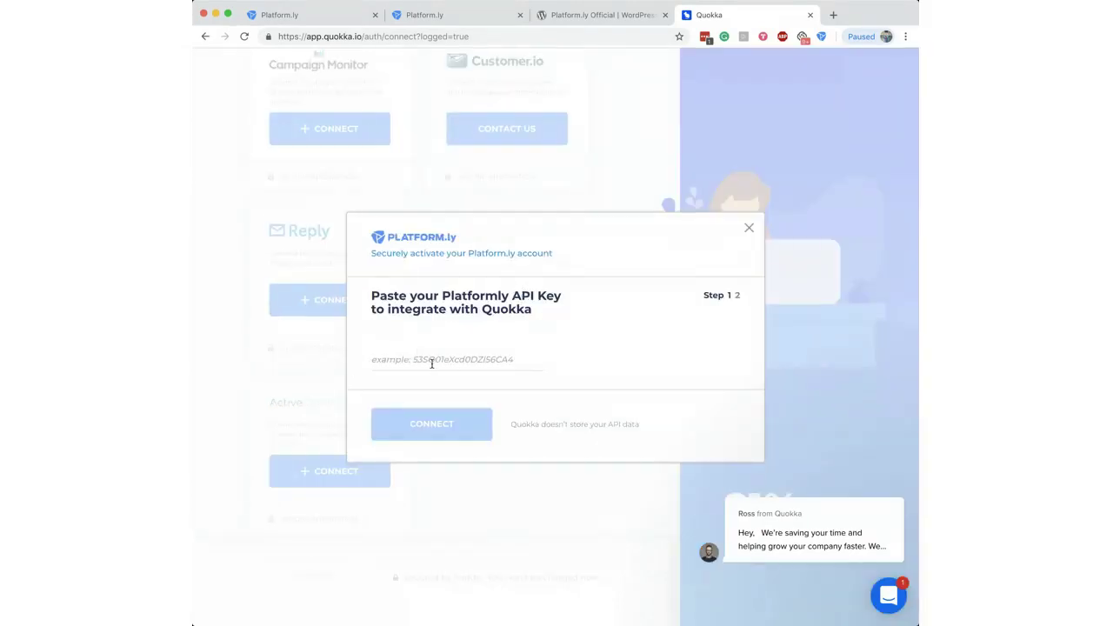
Step: Check the account menu in the second Platform.ly tab, then close Quokka's API key dialog
{"action": "left_click", "coordinate": [453, 14]}
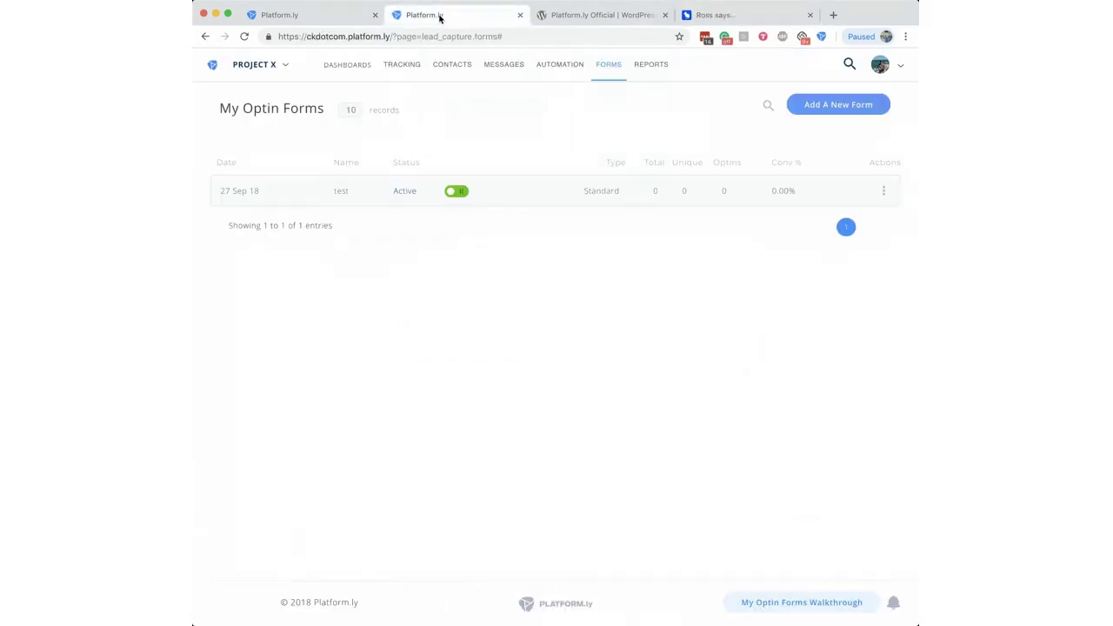
{"action": "left_click", "coordinate": [889, 66]}
{"action": "left_click", "coordinate": [709, 14]}
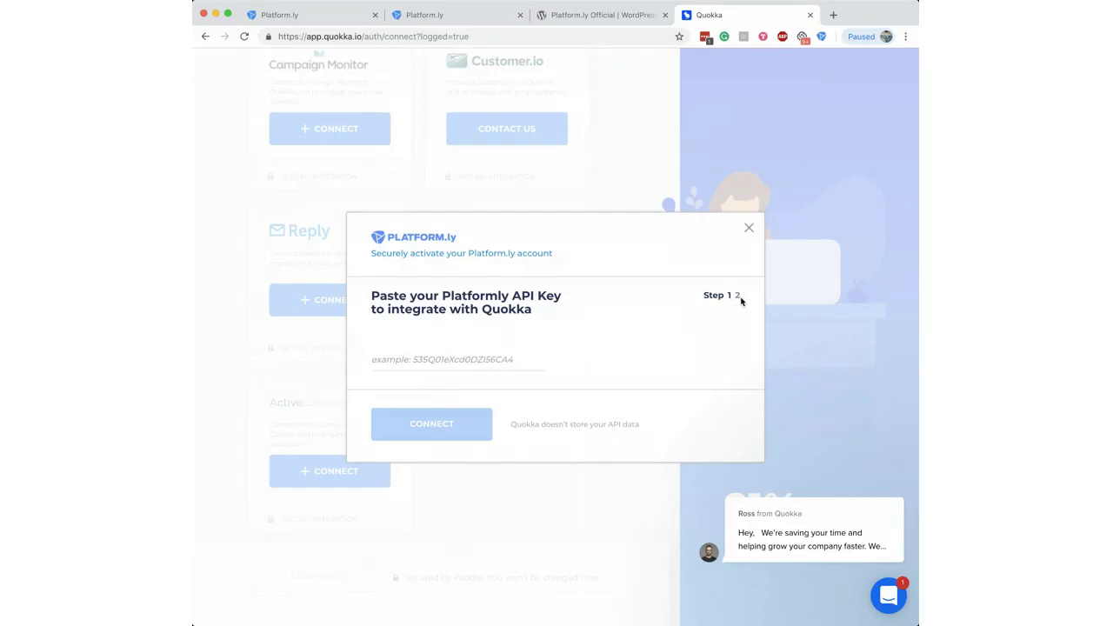
{"action": "left_click", "coordinate": [748, 228]}
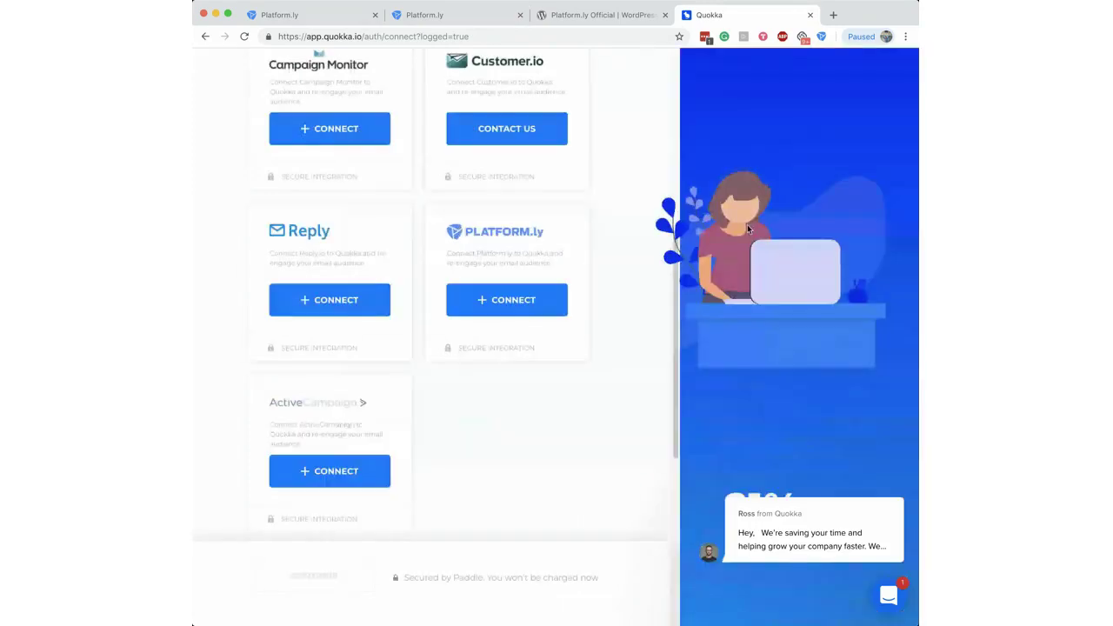
{"action": "scroll", "coordinate": [612, 344], "scroll_direction": "up", "scroll_amount": 2}
{"action": "scroll", "coordinate": [613, 345], "scroll_direction": "up", "scroll_amount": 5}
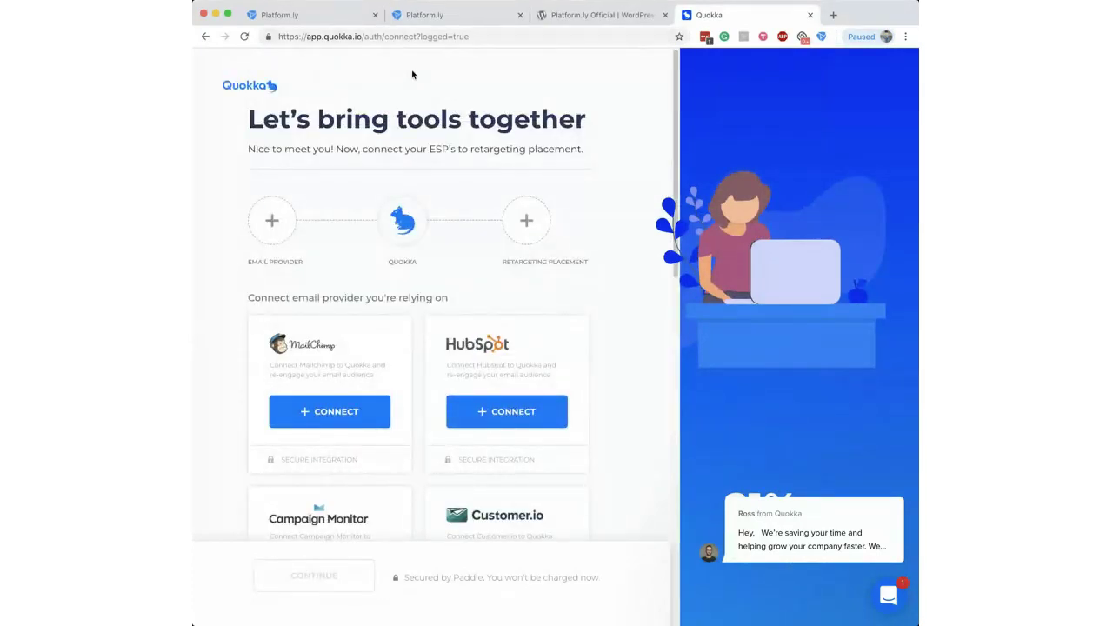
Step: Switch to the first browser tab with Platform.ly's Integrations page
{"action": "left_click", "coordinate": [330, 21]}
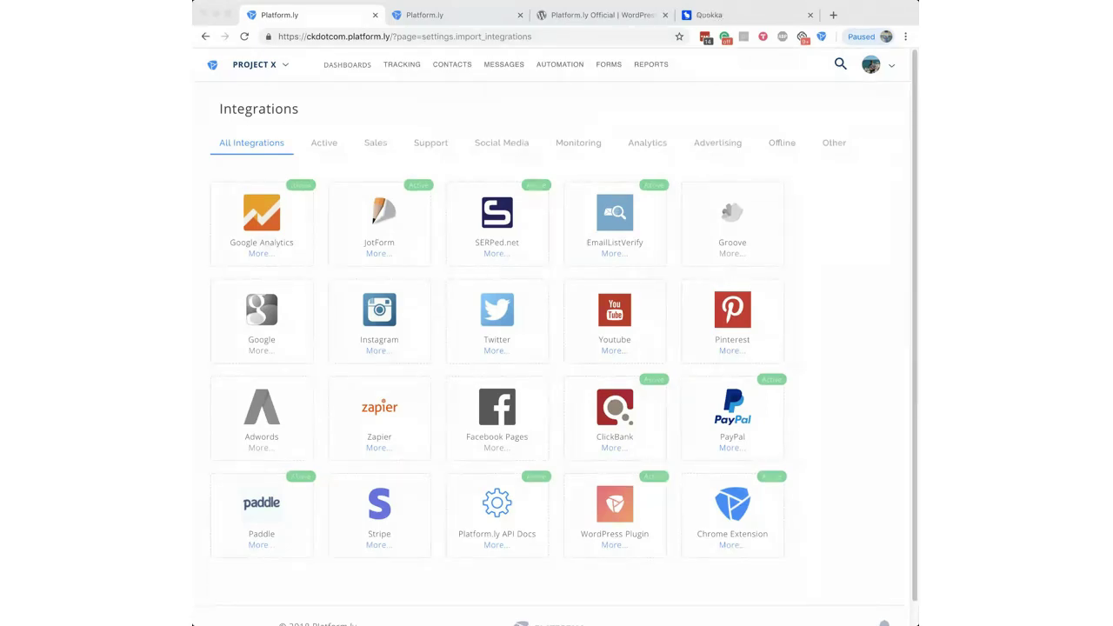
Step: Open Contacts and start a new tab with a No Activity condition of 180 days
{"action": "mouse_move", "coordinate": [453, 64]}
{"action": "left_click", "coordinate": [456, 105]}
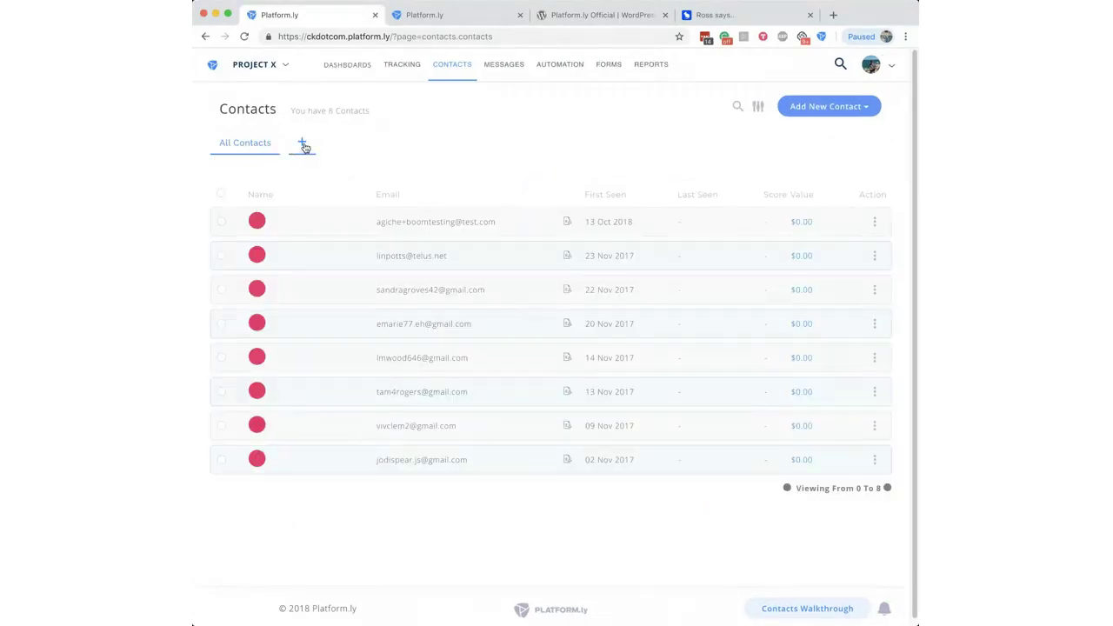
{"action": "left_click", "coordinate": [303, 145]}
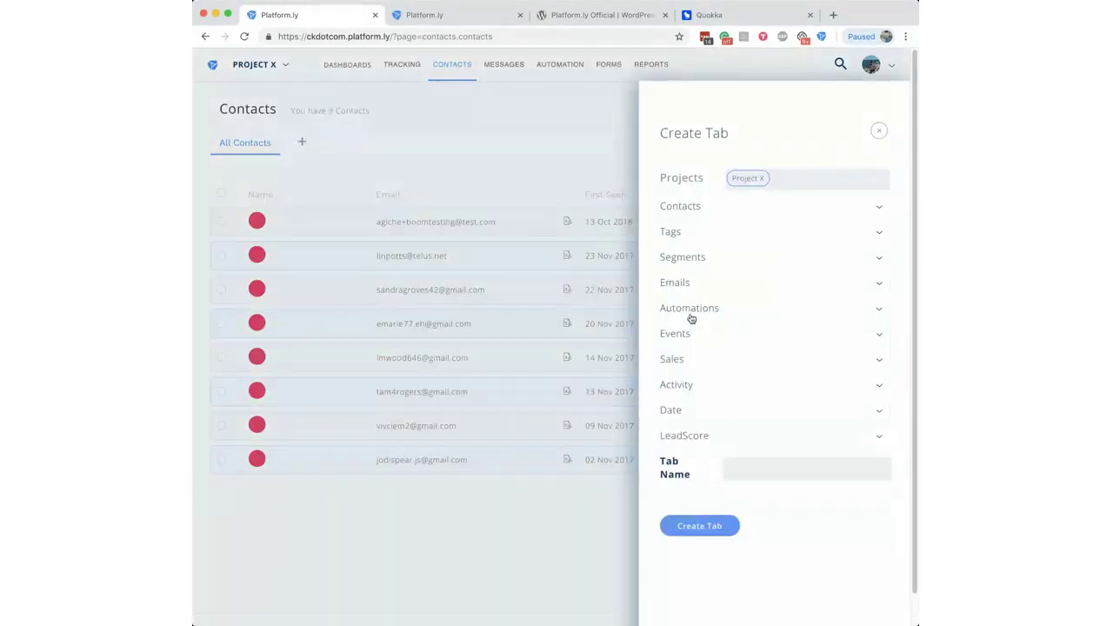
{"action": "left_click", "coordinate": [680, 387]}
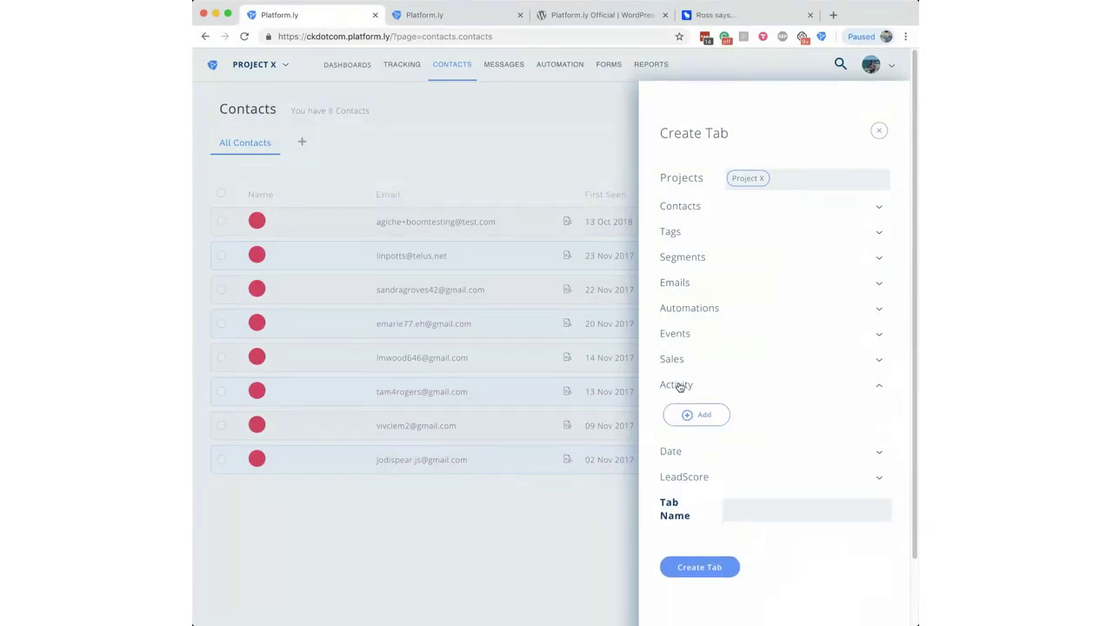
{"action": "left_click", "coordinate": [704, 415]}
{"action": "left_click", "coordinate": [716, 417]}
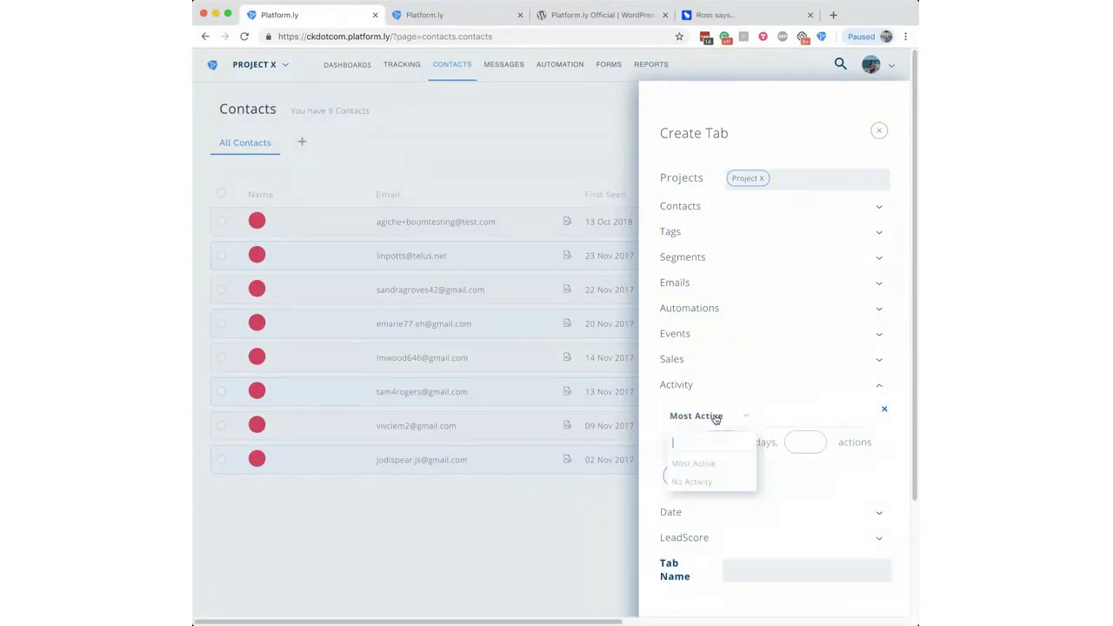
{"action": "left_click", "coordinate": [703, 479]}
{"action": "left_click", "coordinate": [738, 442]}
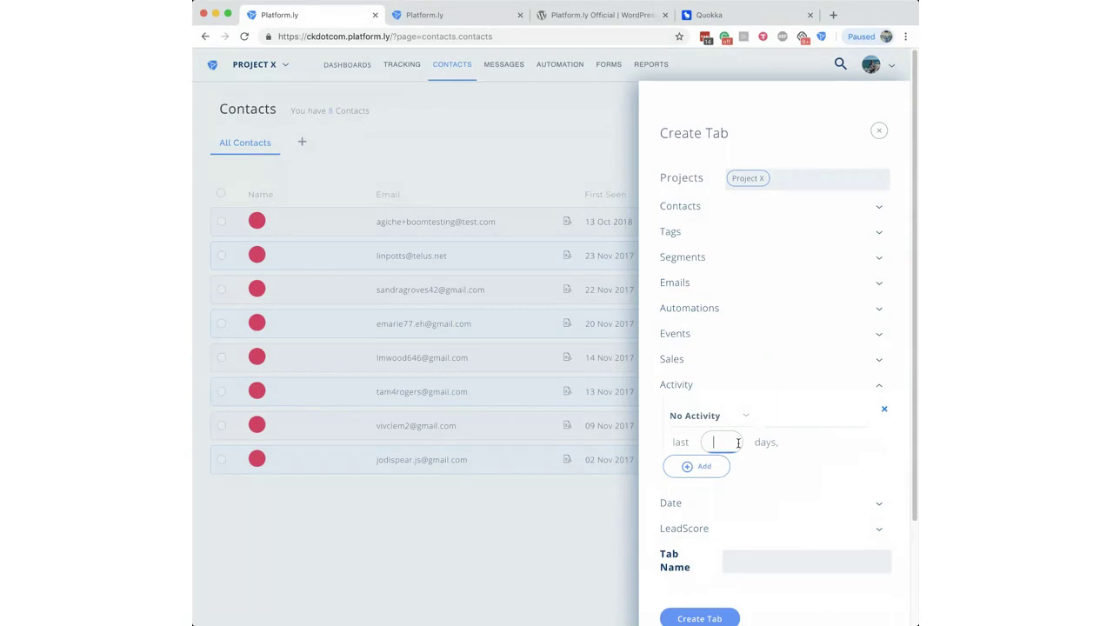
{"action": "type", "text": "180"}
Step: Remove the extra Most Active condition and name the tab 'No Activity 180 Days'
{"action": "left_click", "coordinate": [689, 467]}
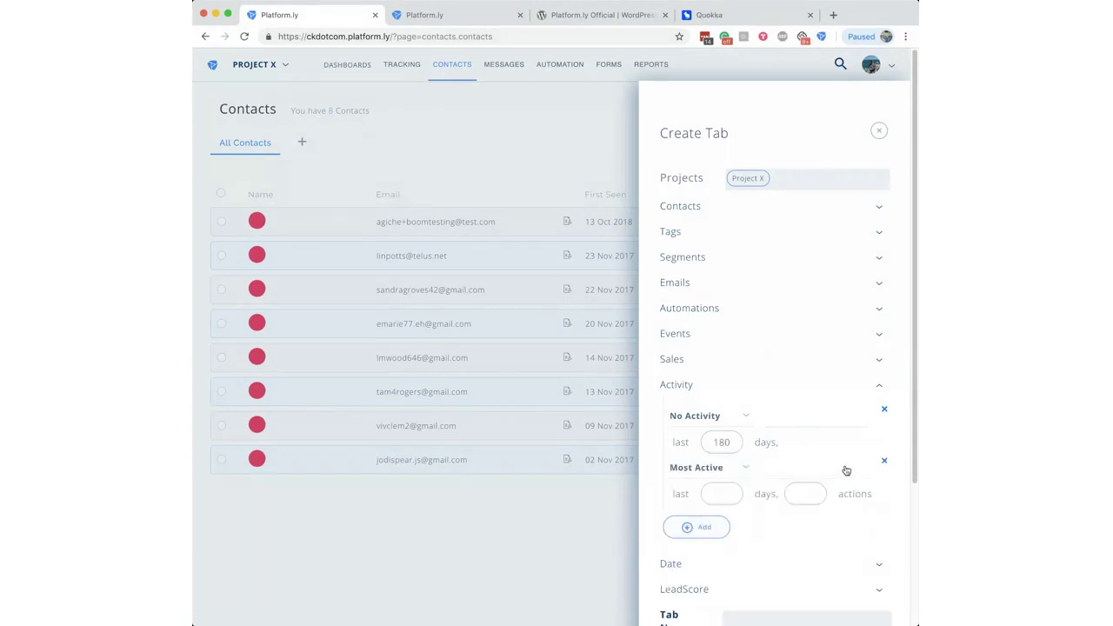
{"action": "left_click", "coordinate": [885, 463]}
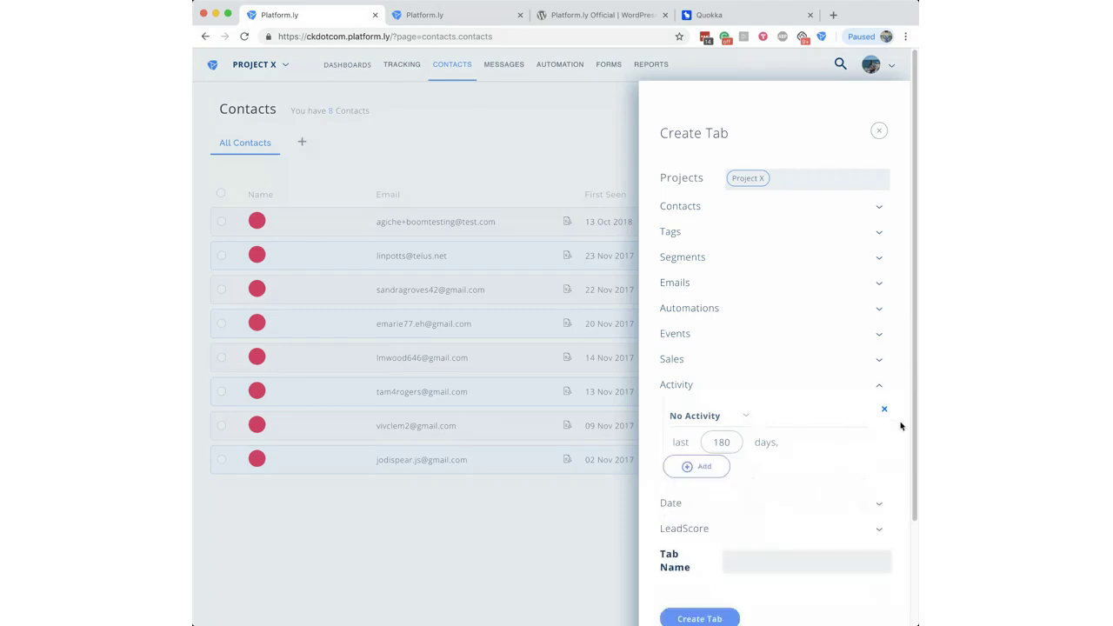
{"action": "scroll", "coordinate": [910, 484], "scroll_direction": "down", "scroll_amount": 2}
{"action": "left_click", "coordinate": [799, 496]}
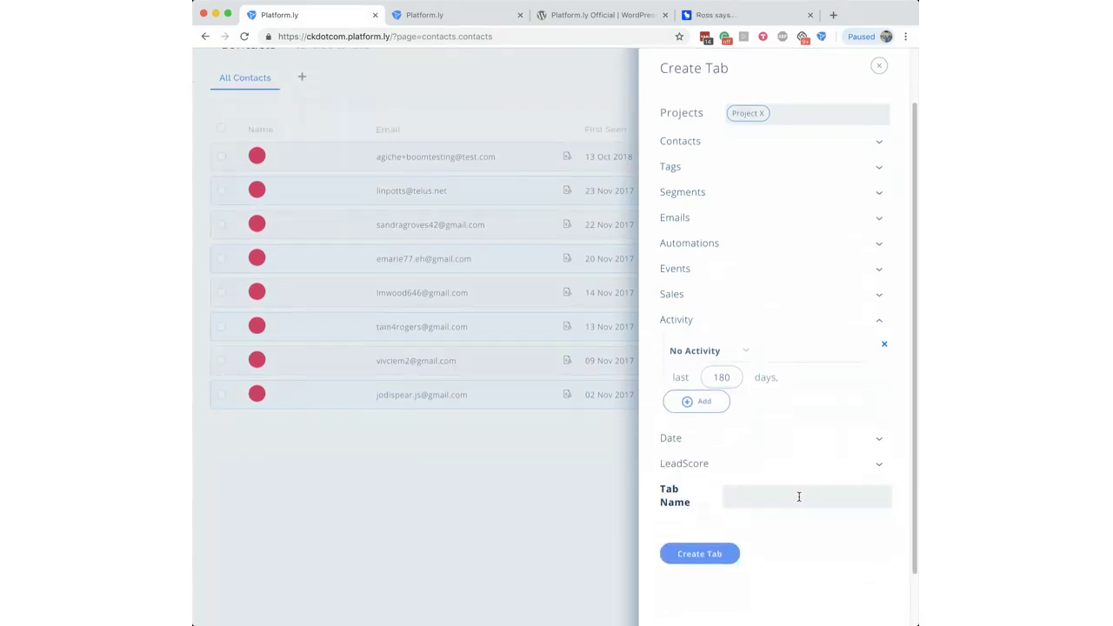
{"action": "type", "text": "No Activity 180 Days"}
Step: Create the 'No Activity 180 Days' tab, compare it with All Contacts, then bring up the second tab
{"action": "left_click", "coordinate": [713, 562]}
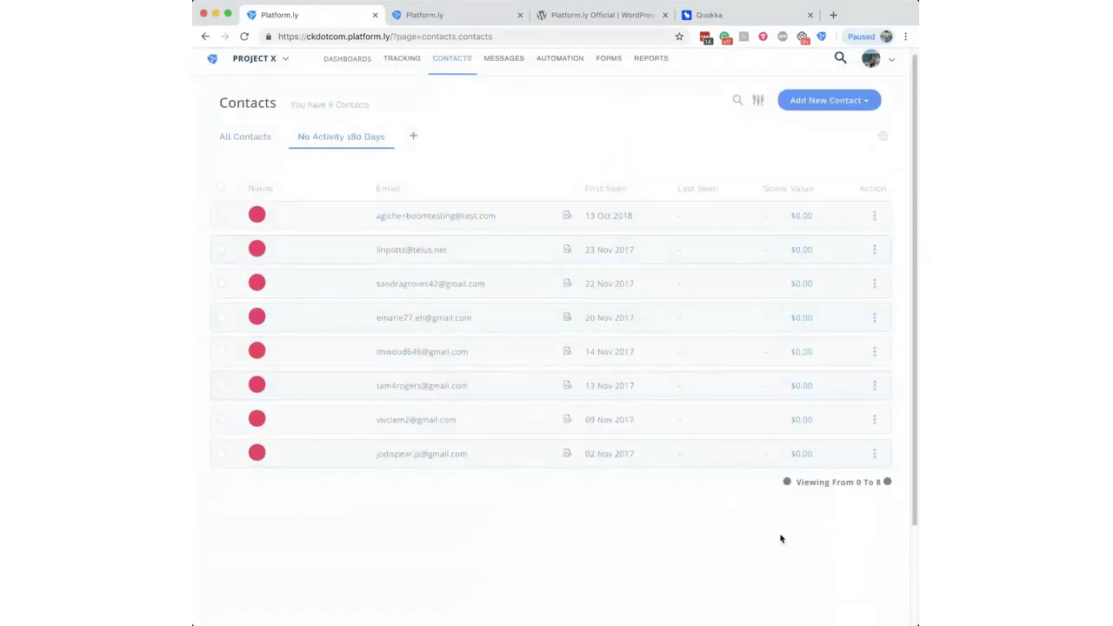
{"action": "left_click", "coordinate": [367, 144]}
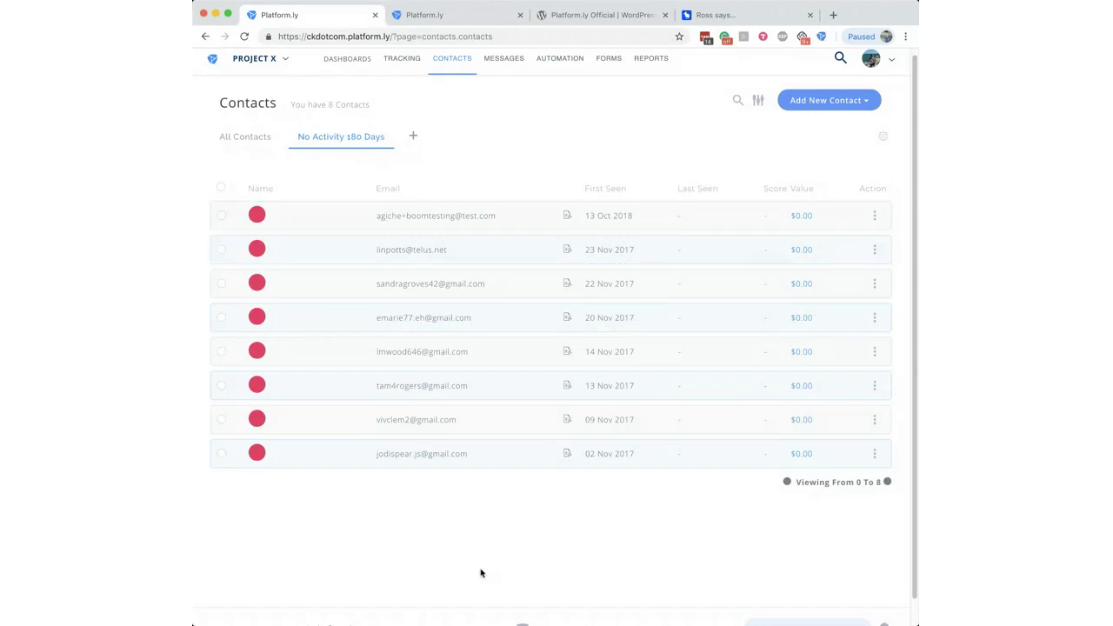
{"action": "scroll", "coordinate": [522, 139], "scroll_direction": "up", "scroll_amount": 1}
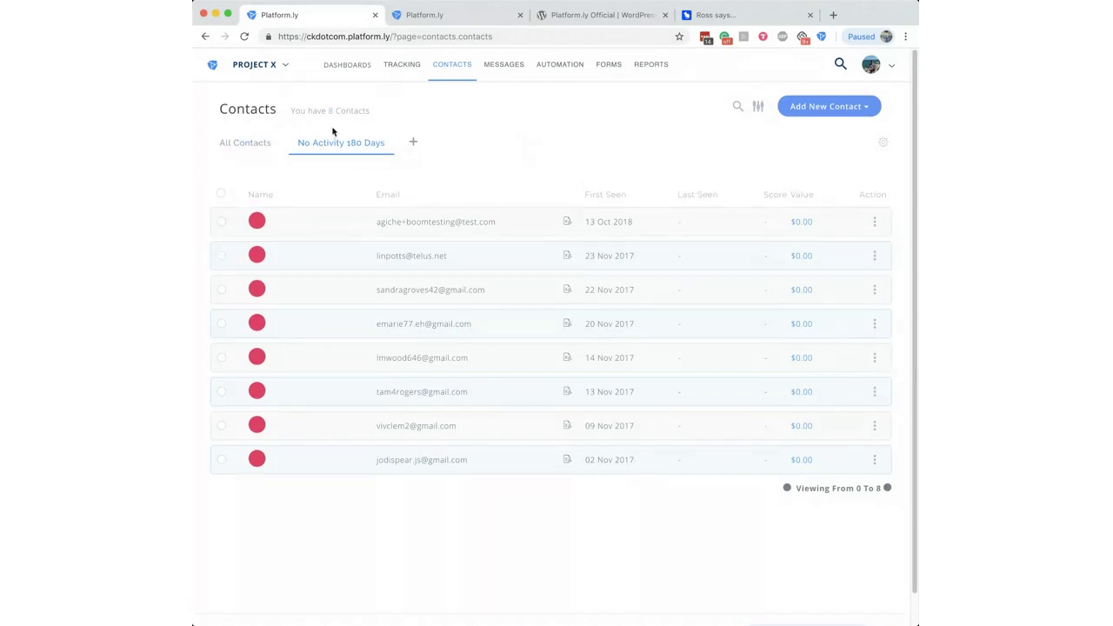
{"action": "left_click", "coordinate": [248, 143]}
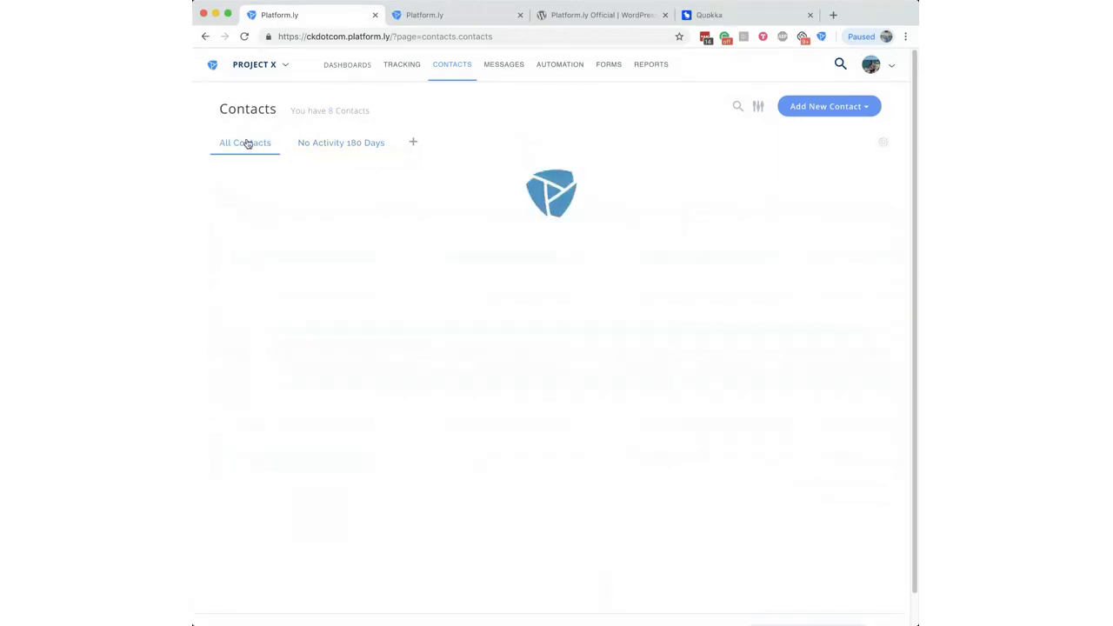
{"action": "left_click", "coordinate": [352, 145]}
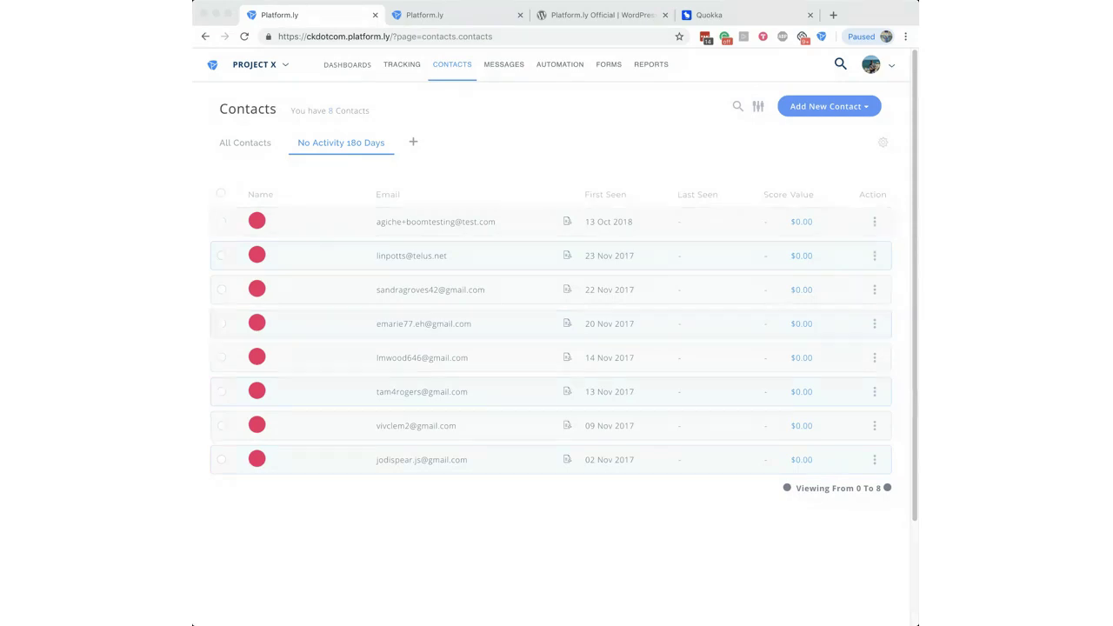
{"action": "left_click", "coordinate": [465, 137]}
Step: In the second tab, load blog.platform.ly/email-list-cleaning-tips/
{"action": "left_click", "coordinate": [472, 15]}
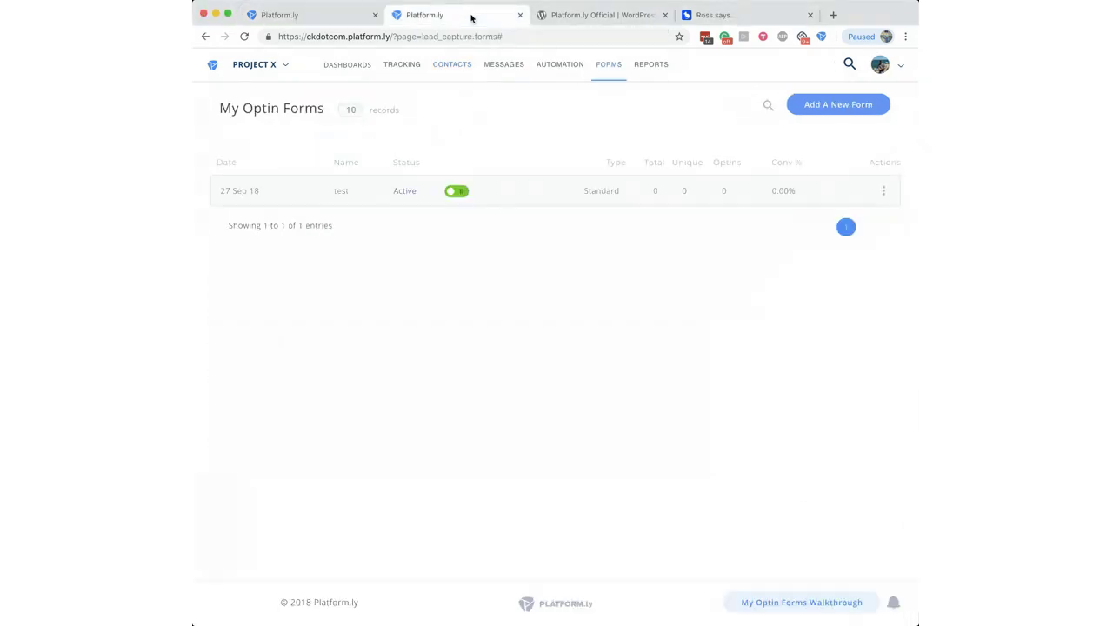
{"action": "left_click", "coordinate": [452, 36]}
{"action": "type", "text": "https://blog.platform.ly/email-list-cleaning-tips/"}
{"action": "key", "text": "Return"}
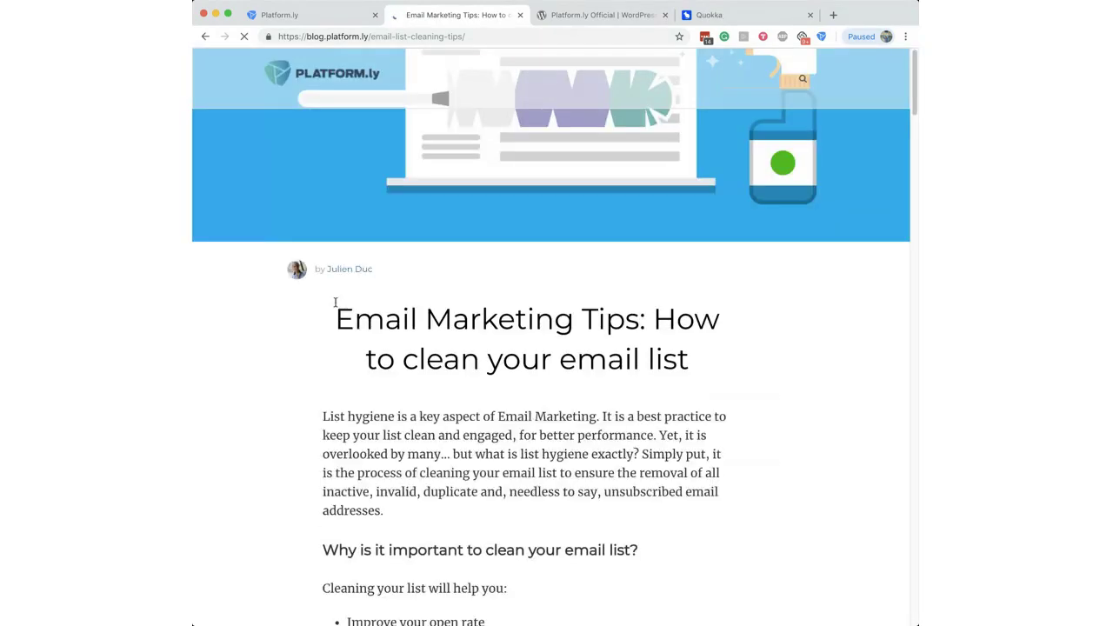
Step: Read the article down to the hard bounces section, then return to the Contacts page
{"action": "left_click_drag", "start_coordinate": [354, 319], "coordinate": [700, 350]}
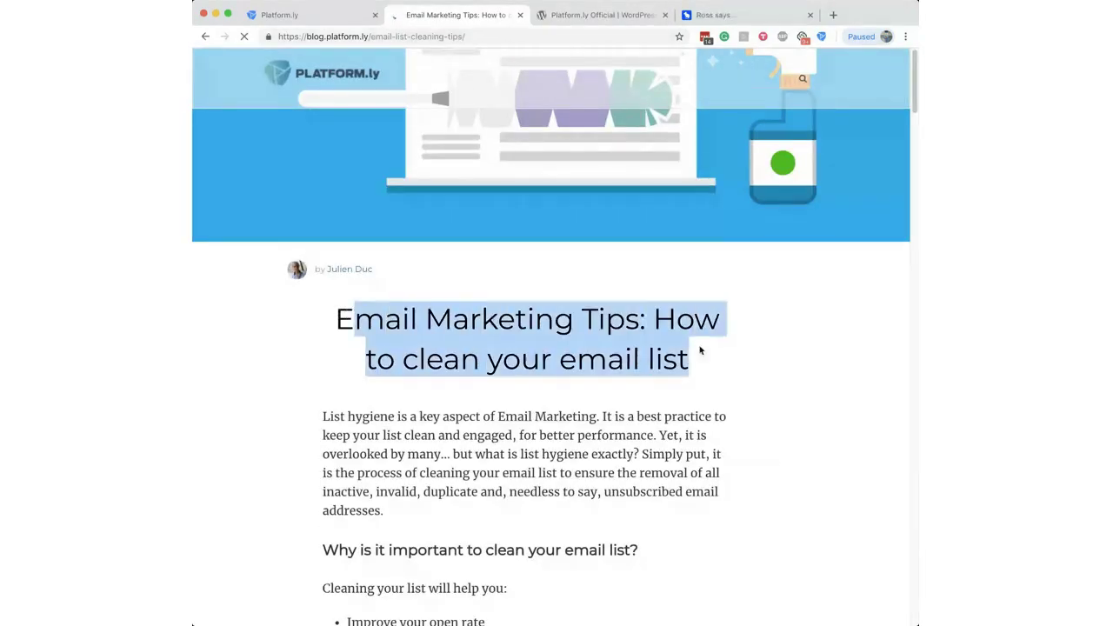
{"action": "left_click", "coordinate": [700, 351]}
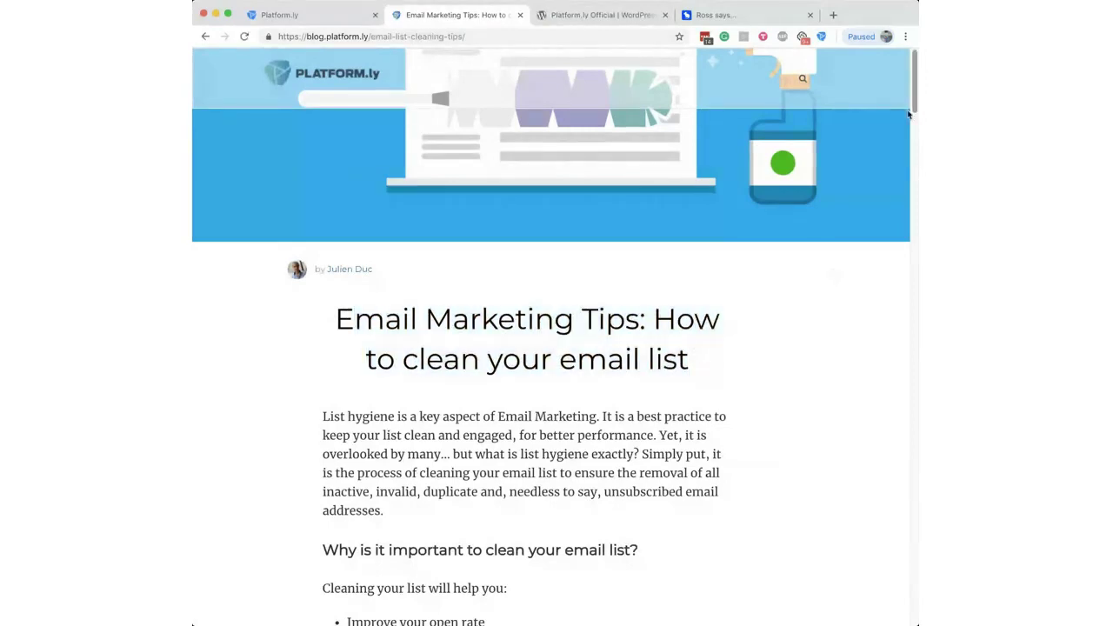
{"action": "left_click_drag", "start_coordinate": [909, 114], "coordinate": [913, 152]}
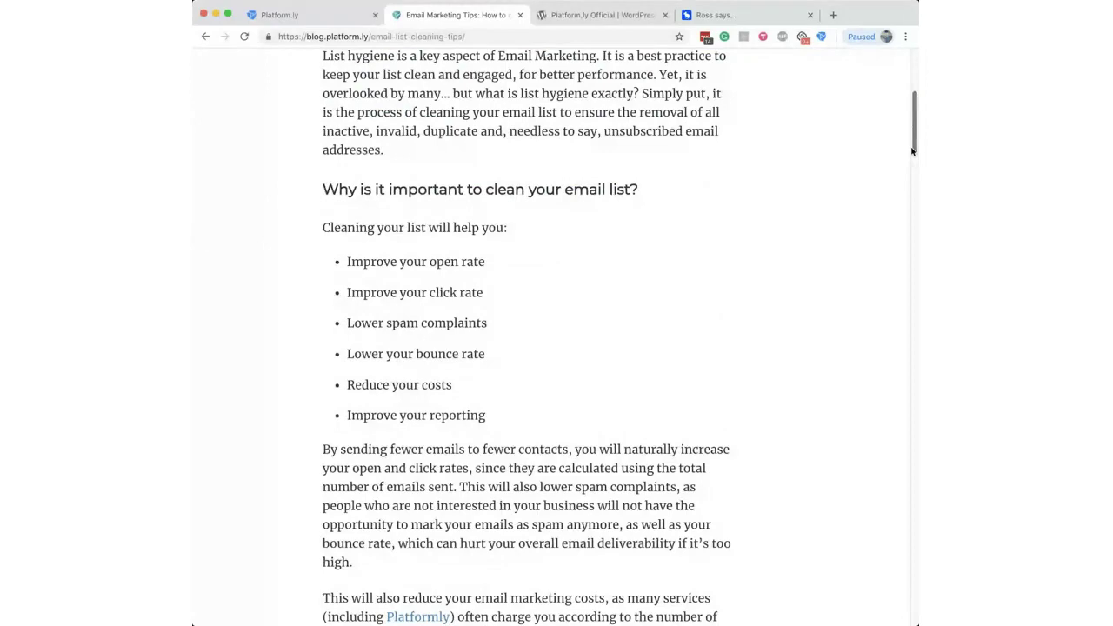
{"action": "left_click_drag", "start_coordinate": [912, 152], "coordinate": [912, 187]}
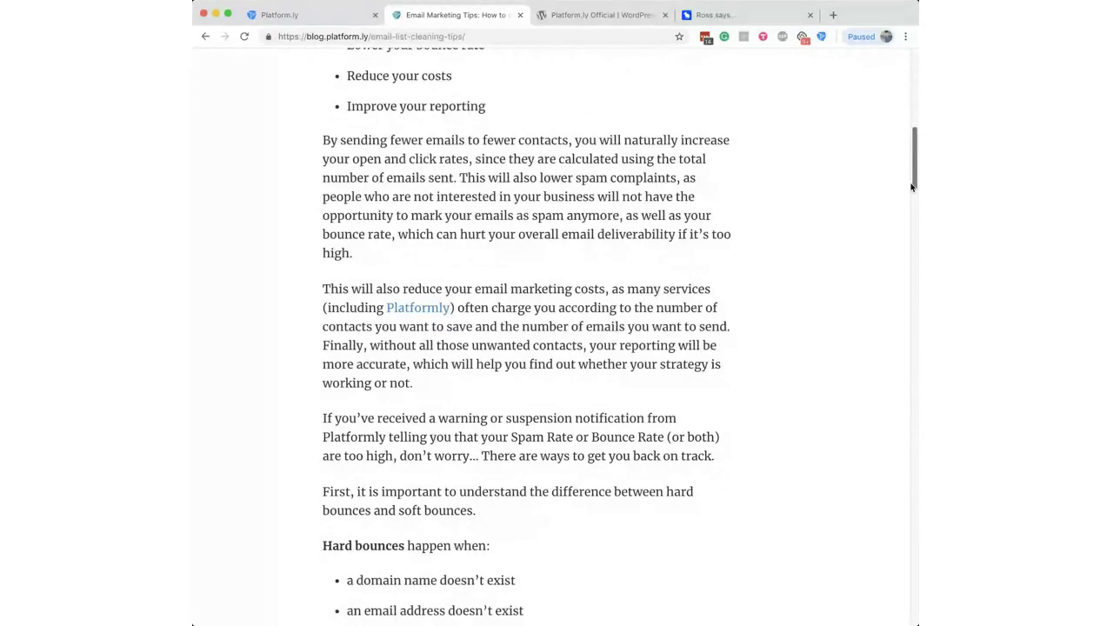
{"action": "left_click_drag", "start_coordinate": [913, 187], "coordinate": [912, 200]}
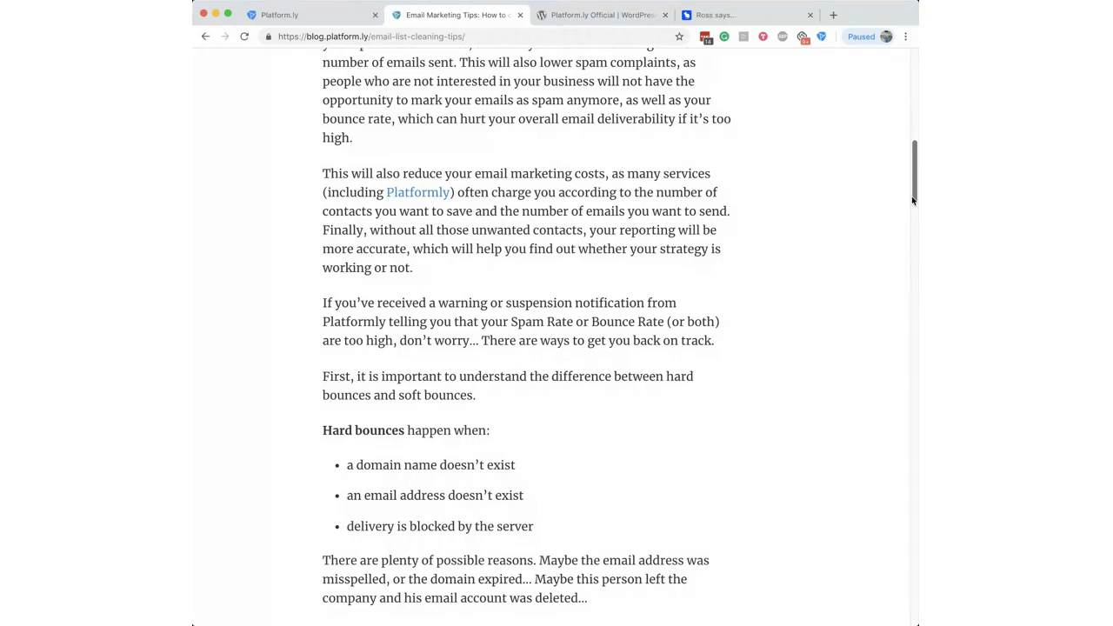
{"action": "scroll", "coordinate": [912, 200], "scroll_direction": "down", "scroll_amount": 1}
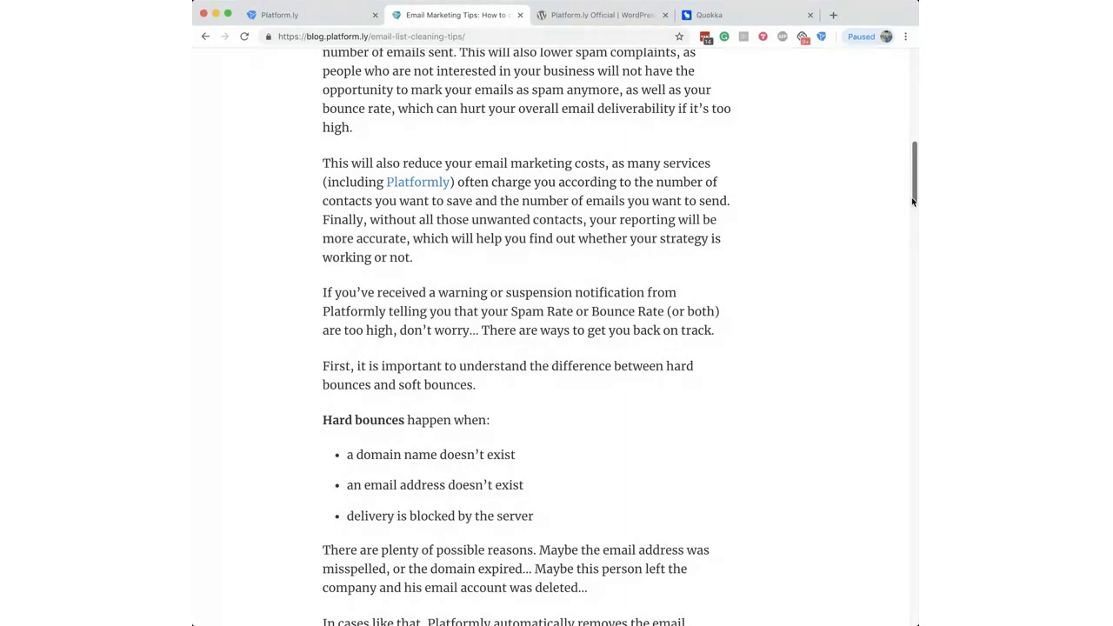
{"action": "left_click", "coordinate": [320, 16]}
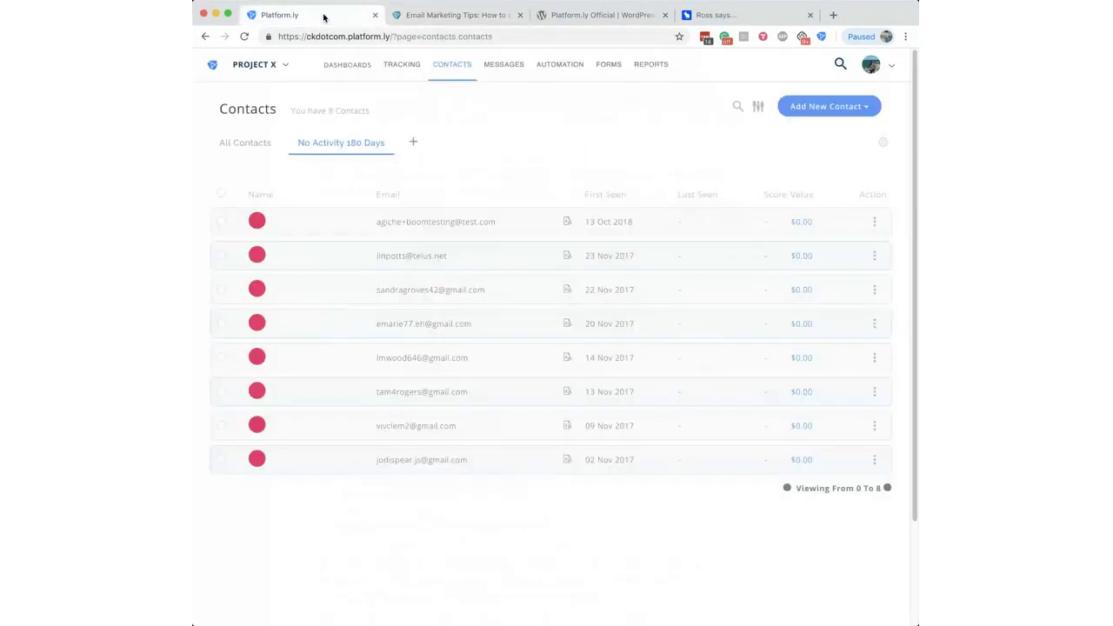
Step: Select and deselect all eight inactive contacts, then switch back to the list cleaning article
{"action": "left_click", "coordinate": [221, 193]}
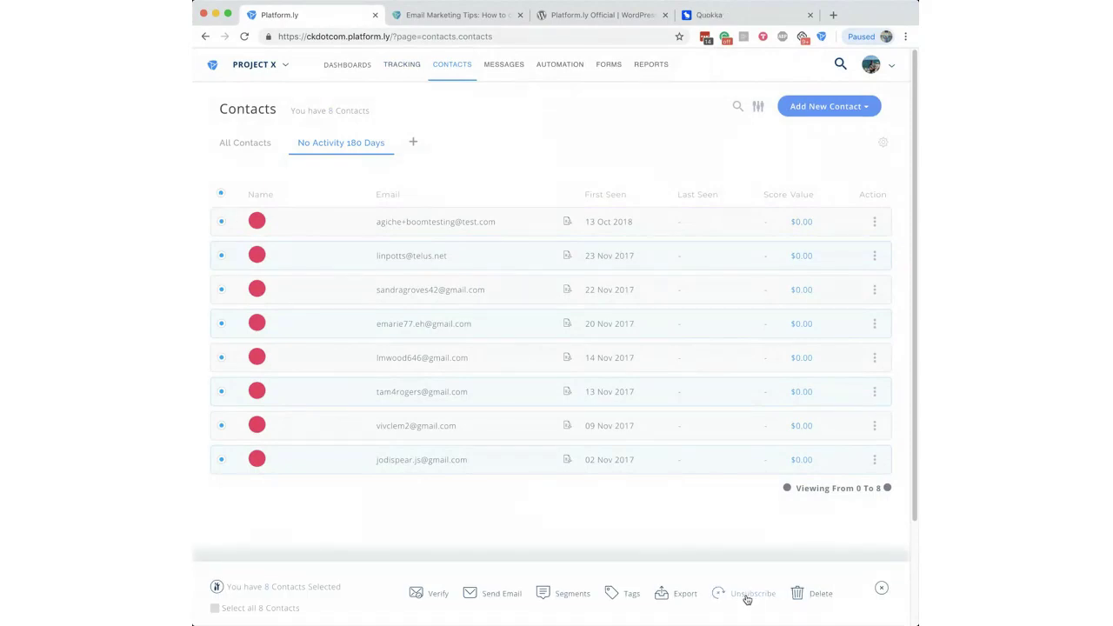
{"action": "left_click", "coordinate": [222, 194]}
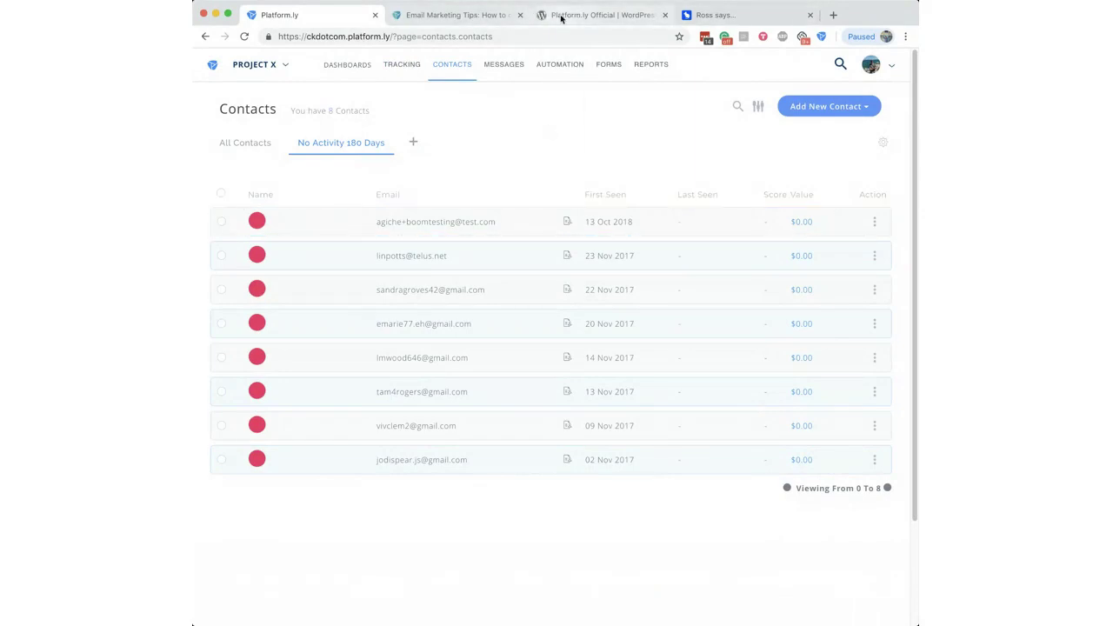
{"action": "left_click", "coordinate": [465, 16]}
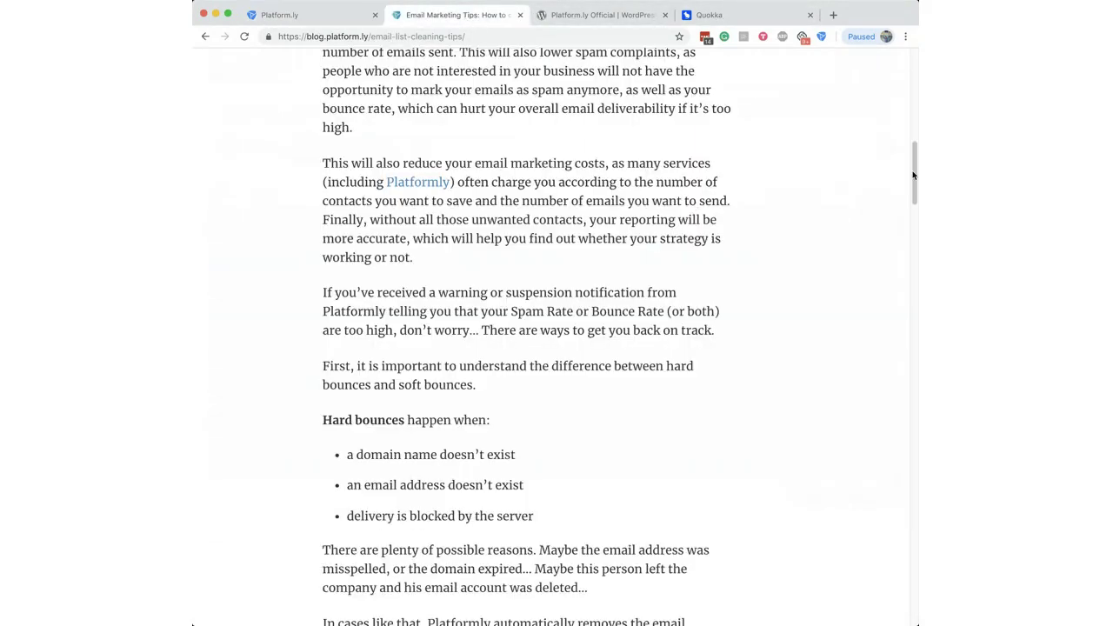
Step: Scroll the list-cleaning article past soft bounces to the Re-Engagement Campaign and Step #2 on spam addresses
{"action": "scroll", "coordinate": [914, 164], "scroll_direction": "down", "scroll_amount": 1}
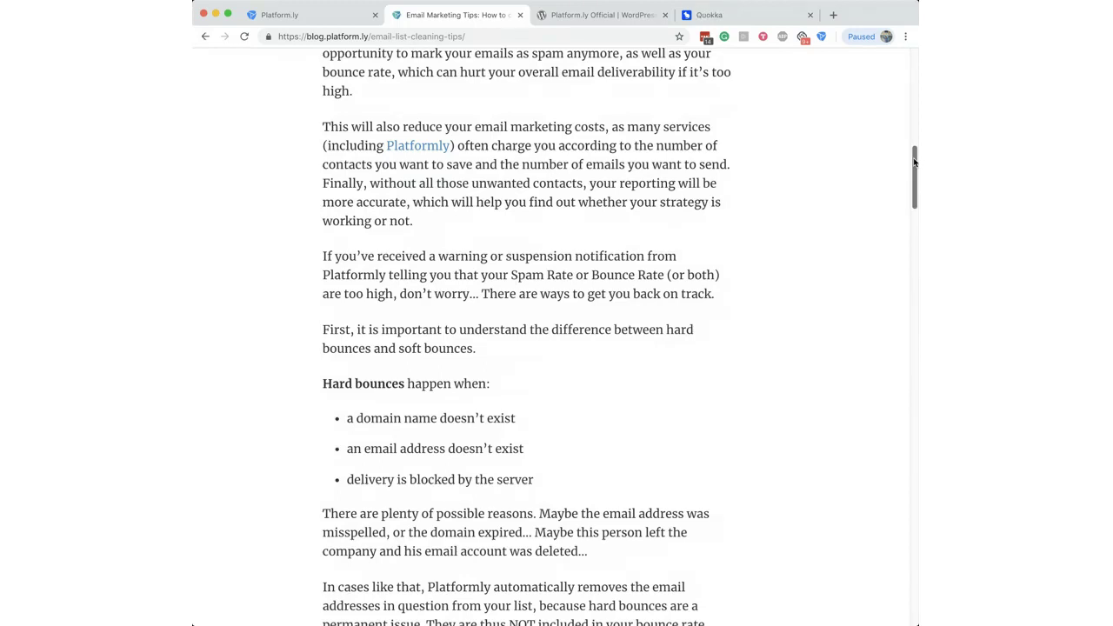
{"action": "left_click_drag", "start_coordinate": [915, 163], "coordinate": [914, 186]}
{"action": "left_click_drag", "start_coordinate": [386, 198], "coordinate": [424, 206]}
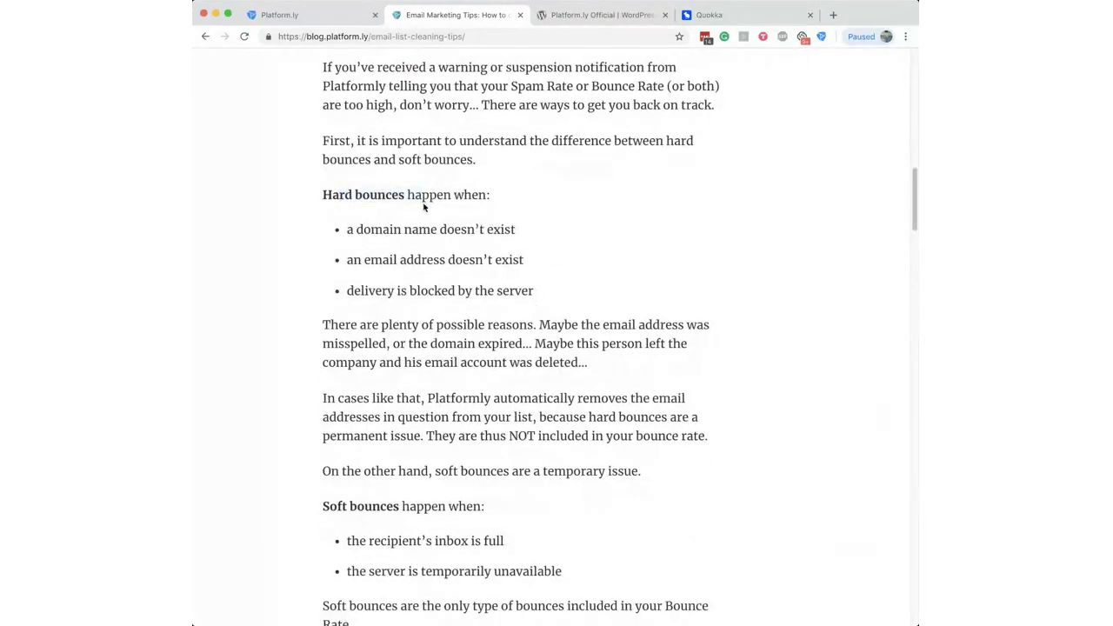
{"action": "left_click", "coordinate": [365, 38]}
{"action": "left_click", "coordinate": [779, 199]}
{"action": "left_click_drag", "start_coordinate": [914, 197], "coordinate": [892, 359]}
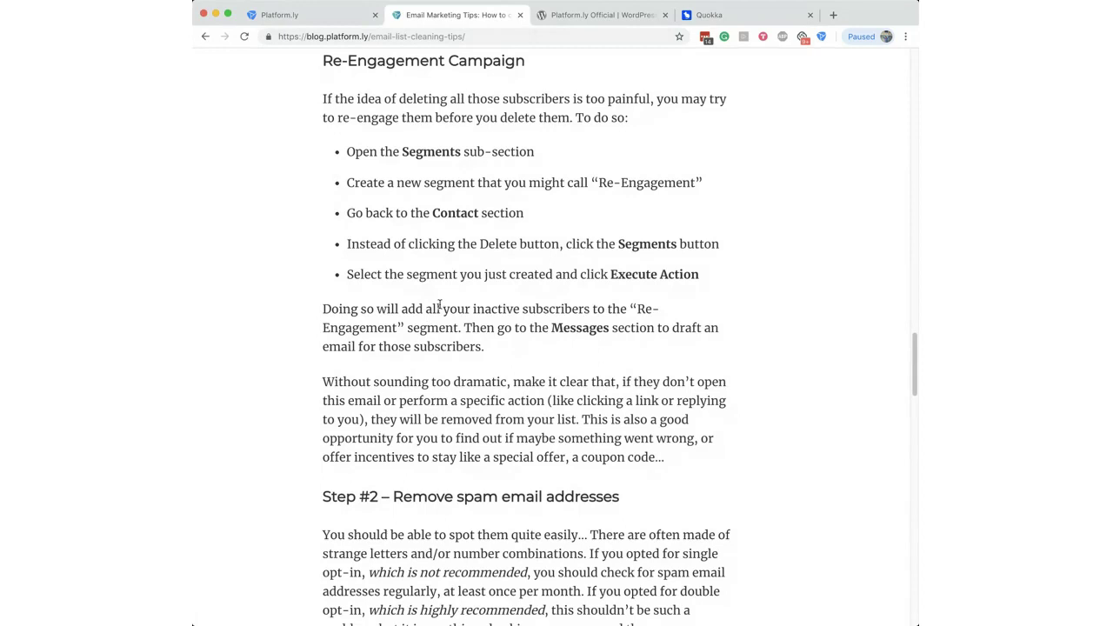
Step: Return to the Platform.ly Contacts page to show the No Activity 180 Days list of 8 contacts
{"action": "left_click", "coordinate": [328, 17]}
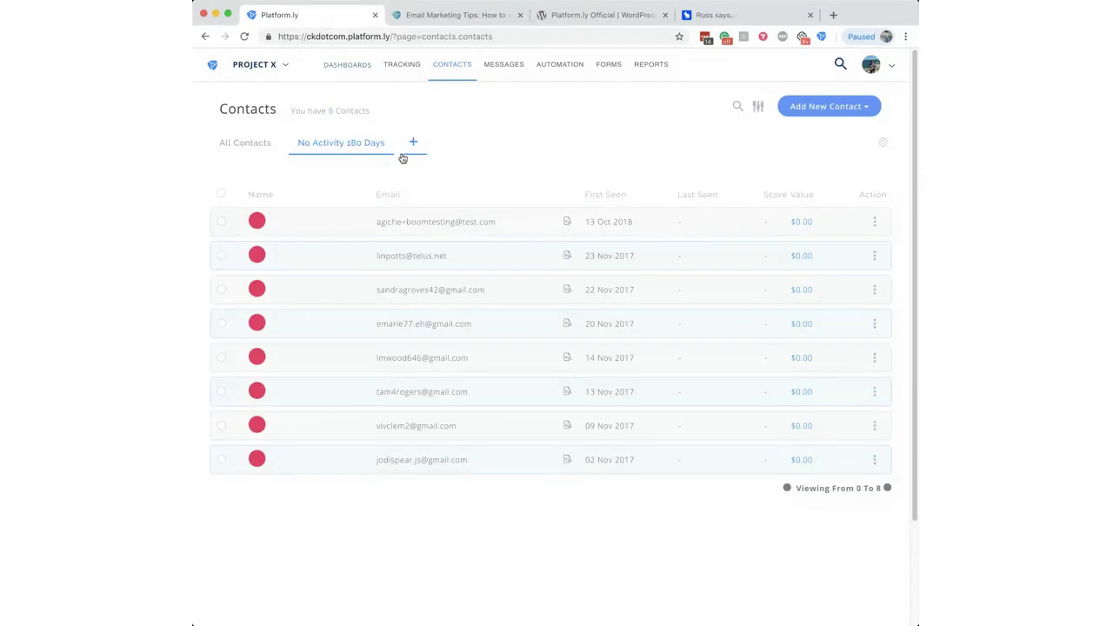
Step: Add a 'Has Platformly Demo' Segments condition to the No Activity 180 Days tab's filter
{"action": "left_click", "coordinate": [884, 146]}
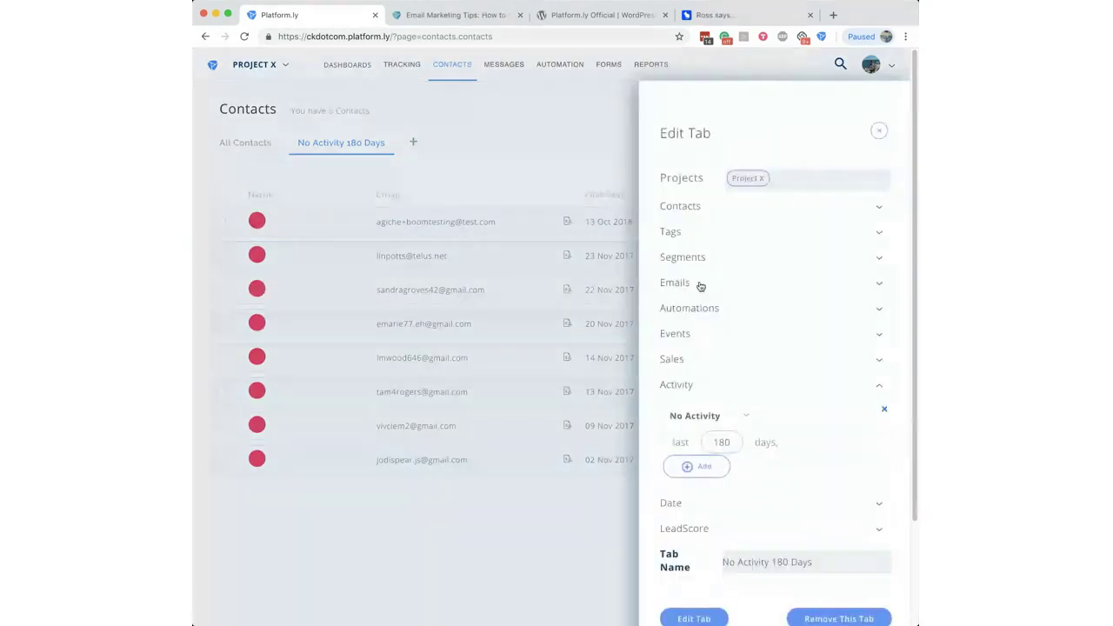
{"action": "left_click", "coordinate": [674, 232]}
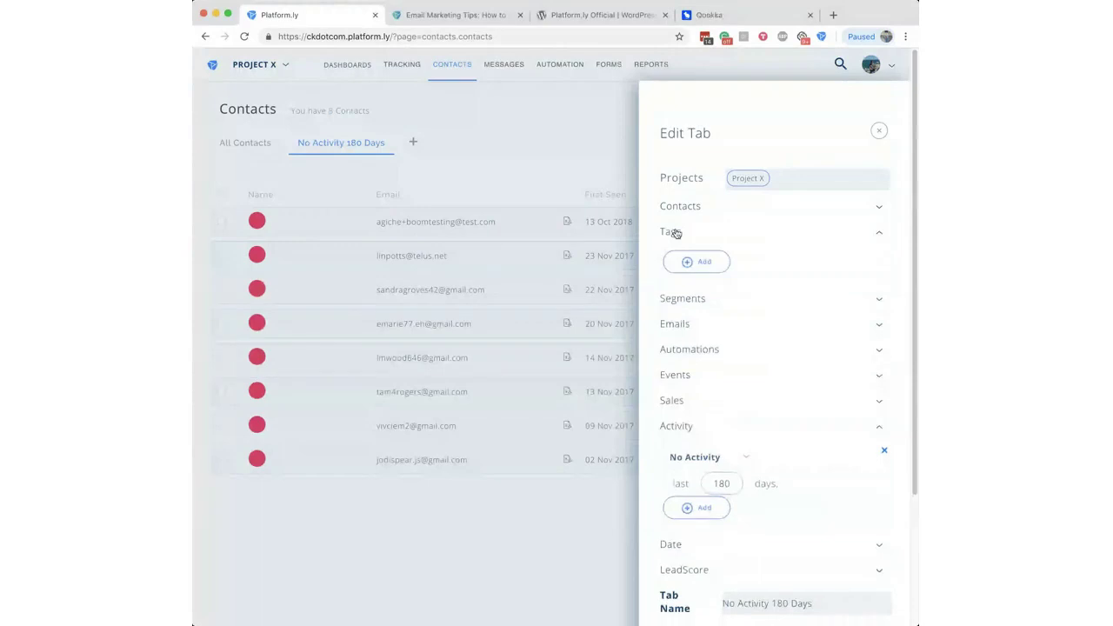
{"action": "left_click", "coordinate": [676, 232]}
{"action": "left_click", "coordinate": [689, 259]}
{"action": "left_click", "coordinate": [700, 287]}
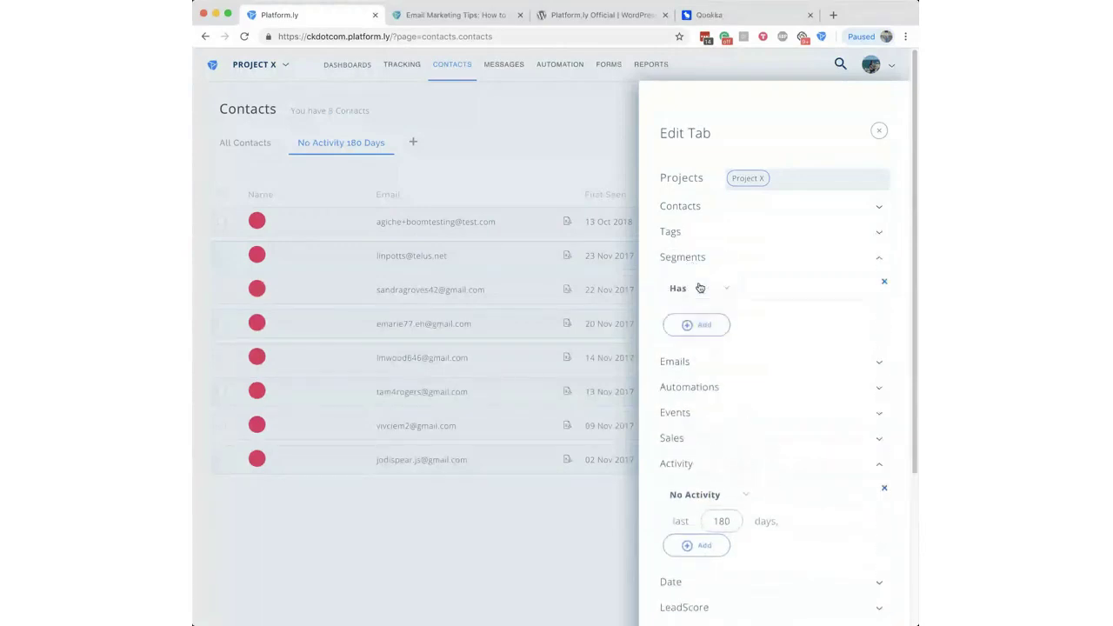
{"action": "left_click", "coordinate": [795, 294]}
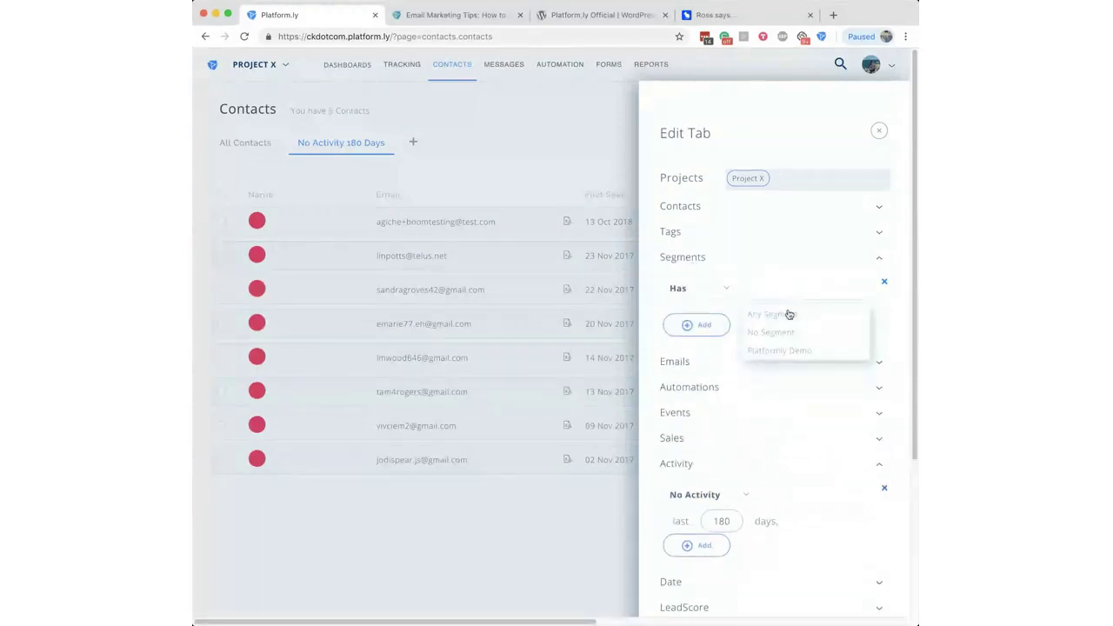
{"action": "left_click", "coordinate": [788, 351]}
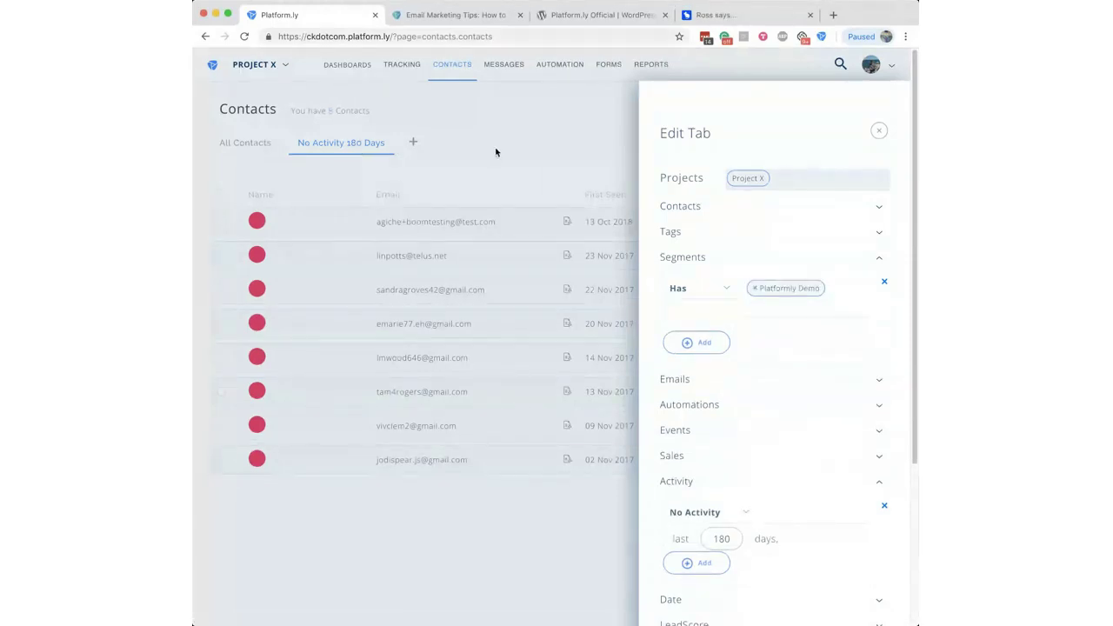
Step: Close the Edit Tab panel, revisit the Email Marketing Tips article, and start a new browser tab
{"action": "left_click", "coordinate": [879, 130]}
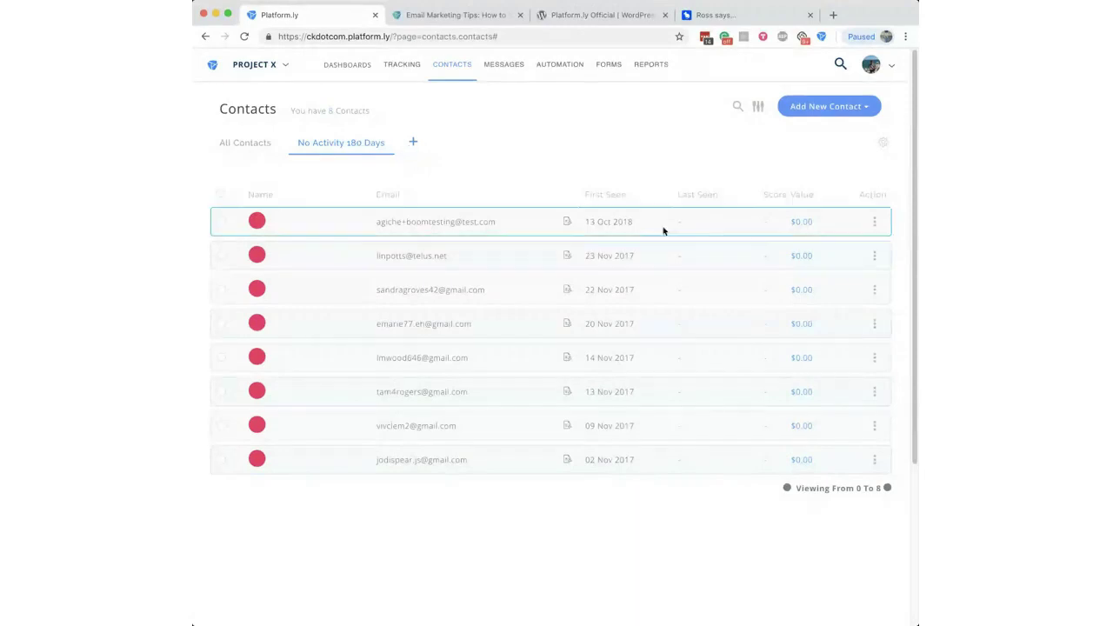
{"action": "left_click", "coordinate": [443, 15]}
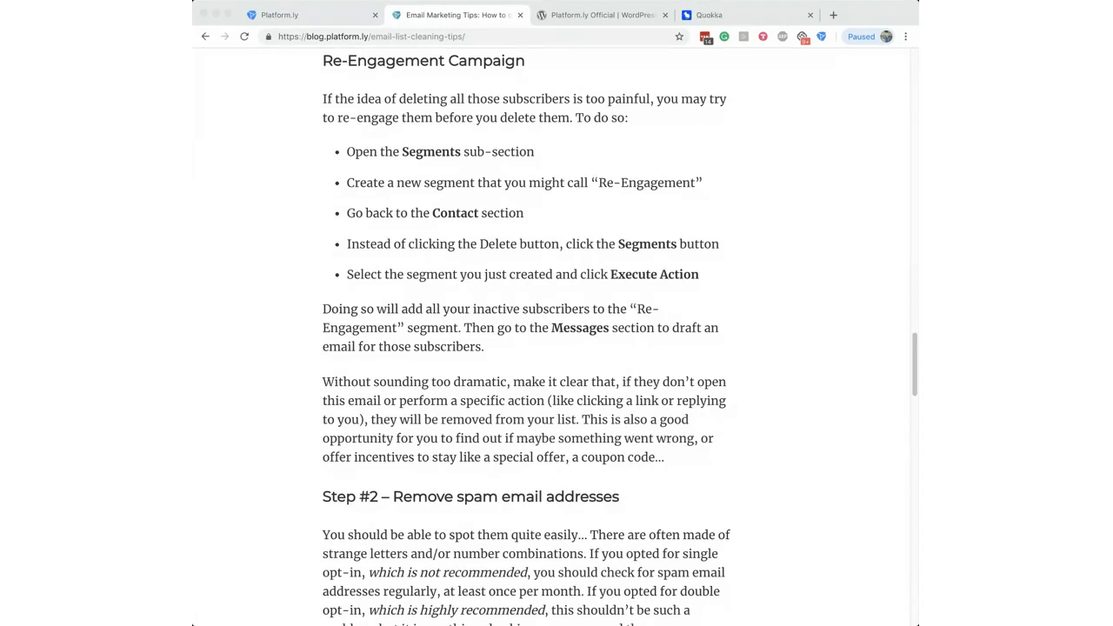
{"action": "left_click", "coordinate": [833, 14]}
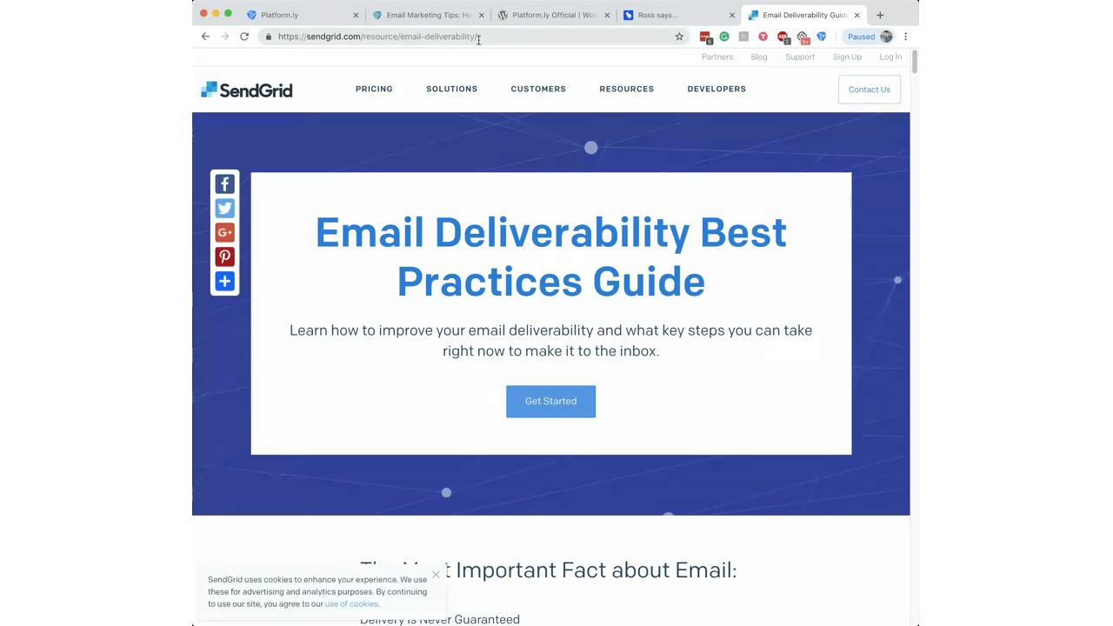
Step: Read the SendGrid guide down to 'What is Email Deliverability?', then leave it for the email article
{"action": "scroll", "coordinate": [915, 69], "scroll_direction": "down", "scroll_amount": 1}
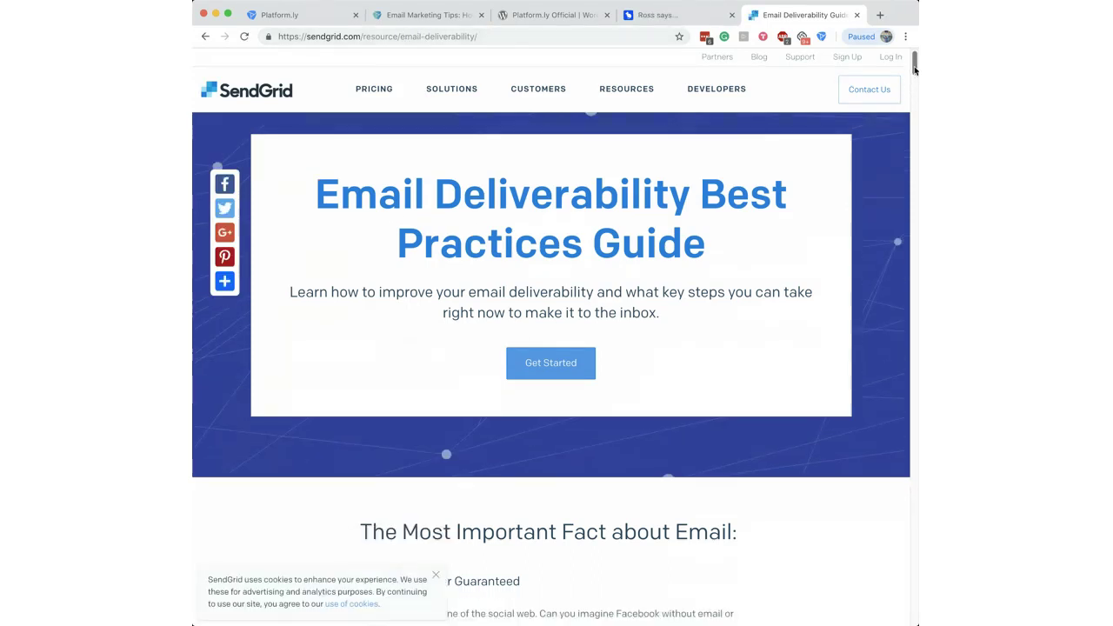
{"action": "left_click_drag", "start_coordinate": [916, 70], "coordinate": [909, 134]}
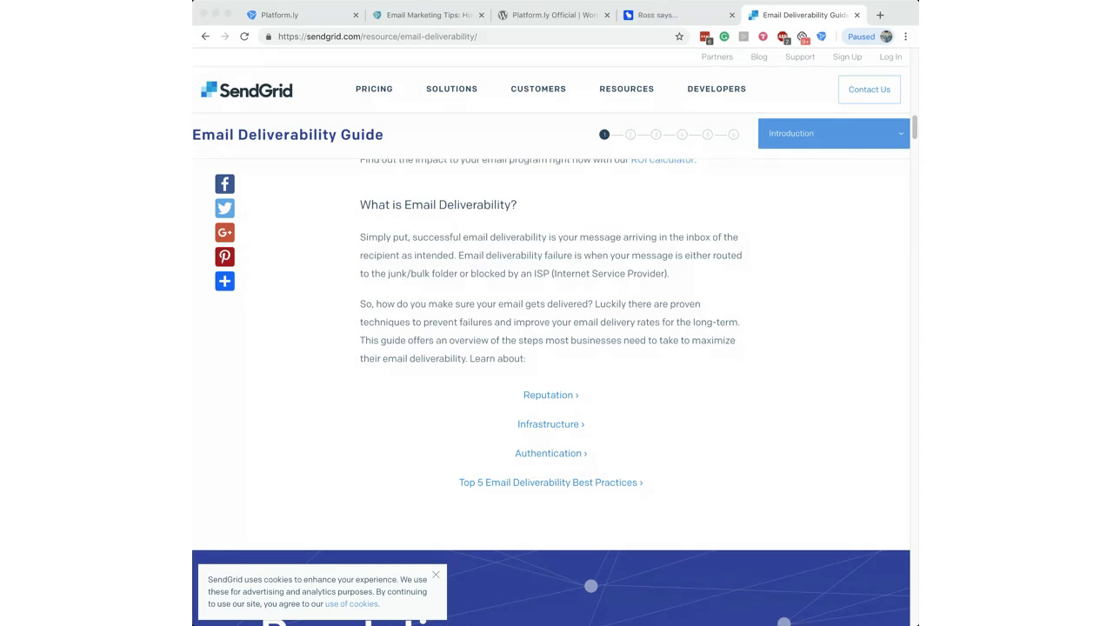
{"action": "left_click", "coordinate": [393, 17]}
Step: Switch back to the Platform.ly Contacts list filtered to No Activity 180 Days
{"action": "left_click", "coordinate": [329, 17]}
{"action": "mouse_move", "coordinate": [504, 66]}
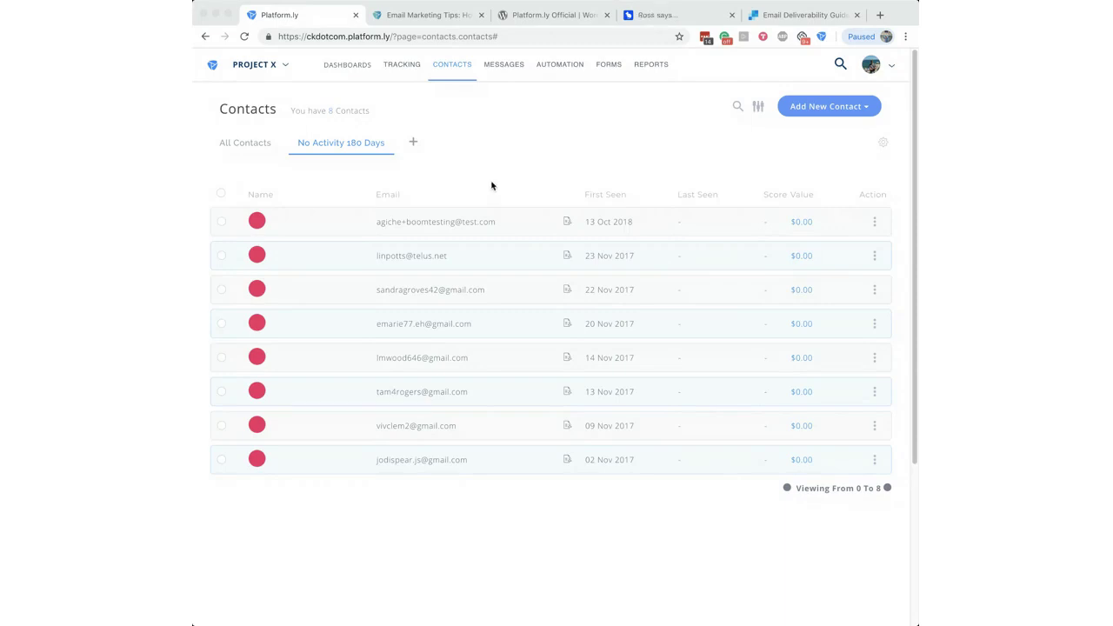
Step: Review the No Activity 180 Days list of 8 inactive contacts, each valued at $0.00
{"action": "mouse_move", "coordinate": [460, 80]}
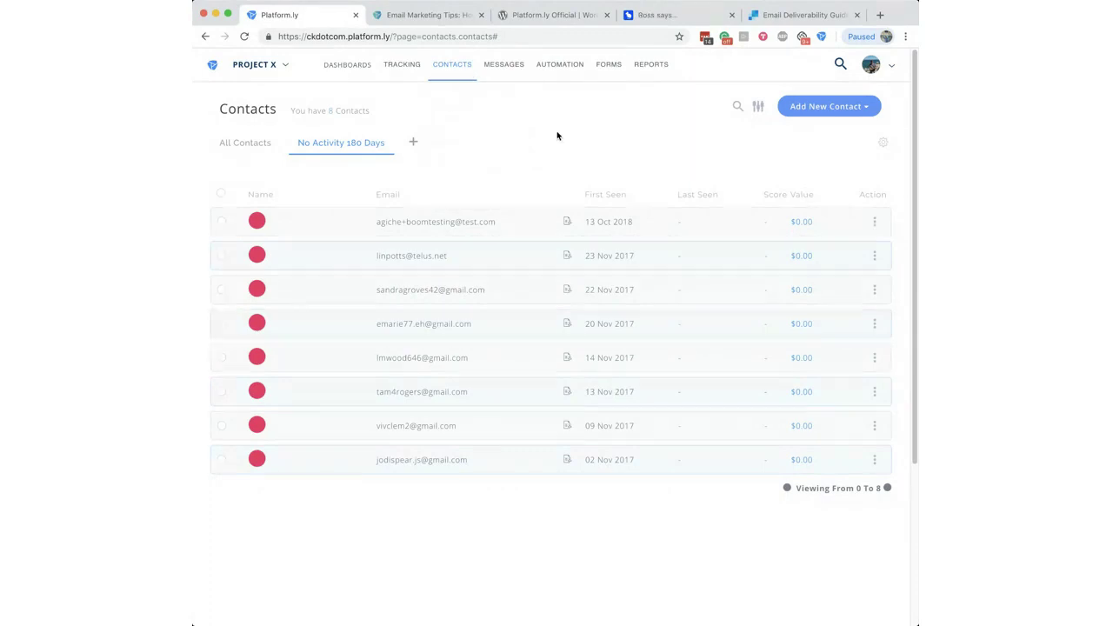
{"action": "mouse_move", "coordinate": [514, 70]}
{"action": "left_click", "coordinate": [875, 224]}
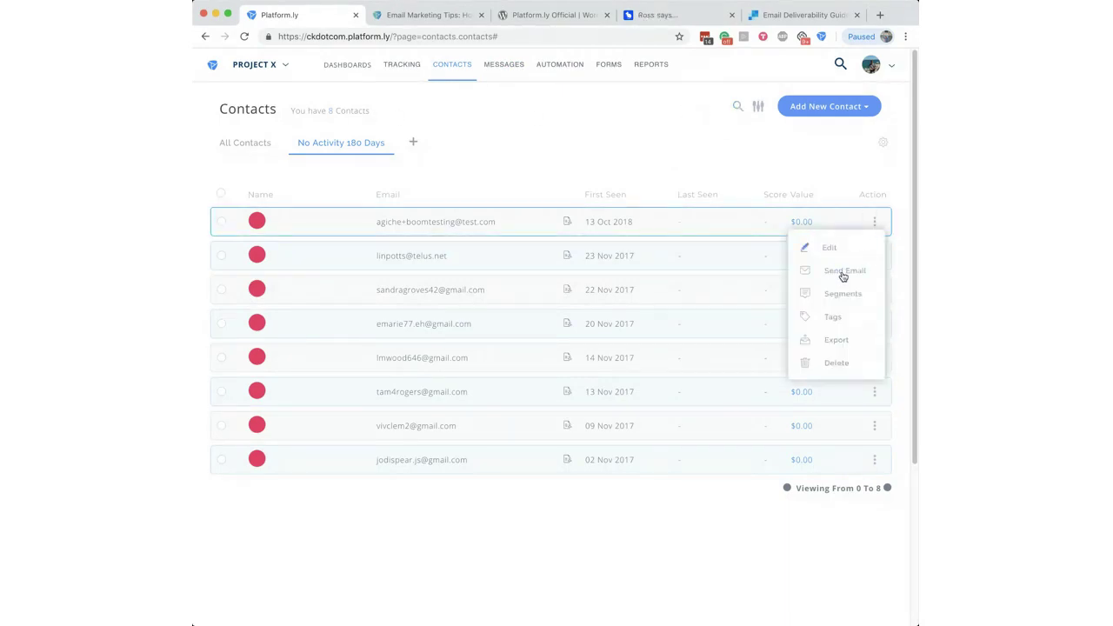
{"action": "left_click", "coordinate": [657, 166]}
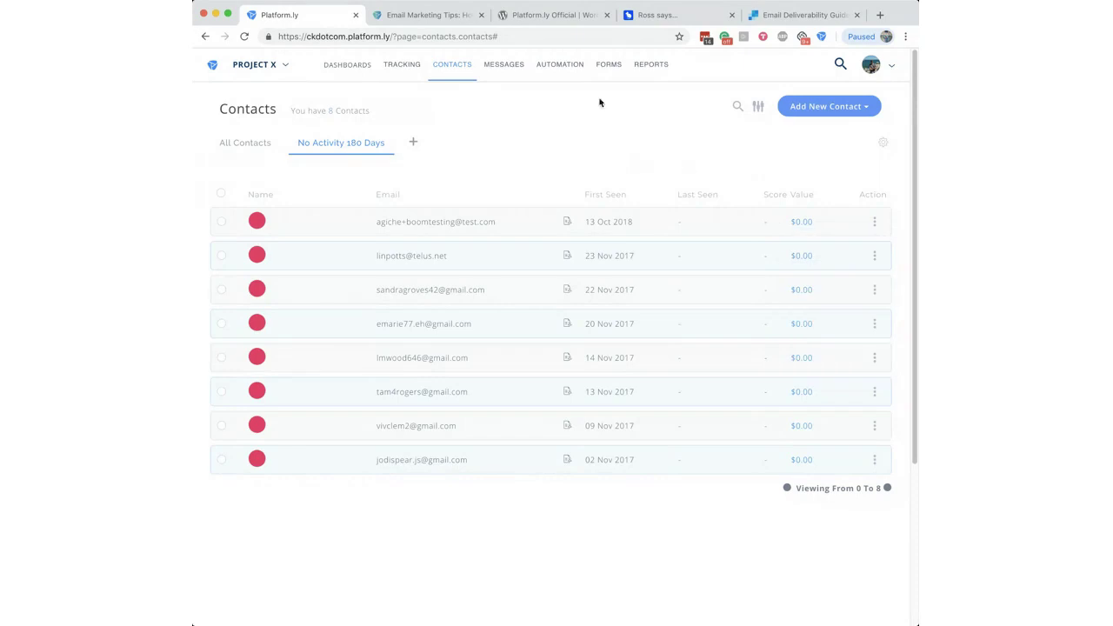